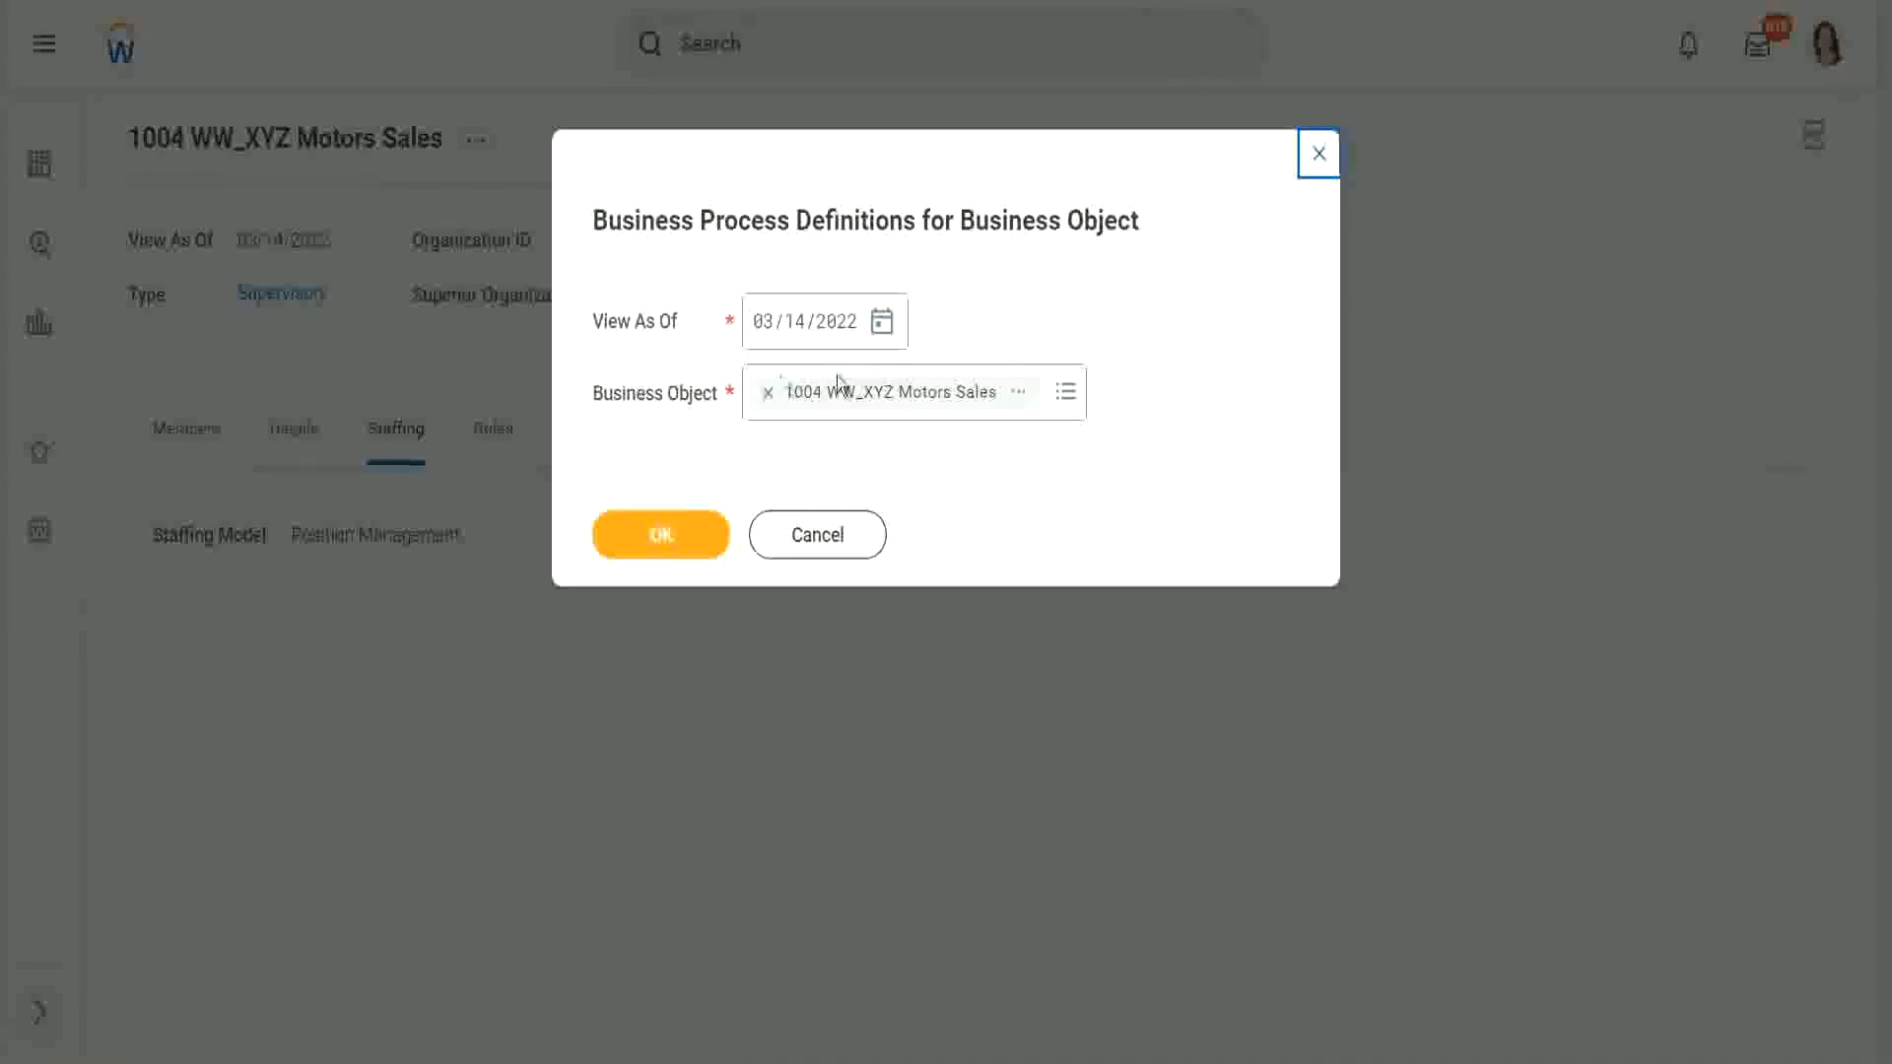
Step: Filter the organization's business process definitions by 'create position' to show only Create Position (Default Definition)
{"action": "left_click", "coordinate": [687, 522]}
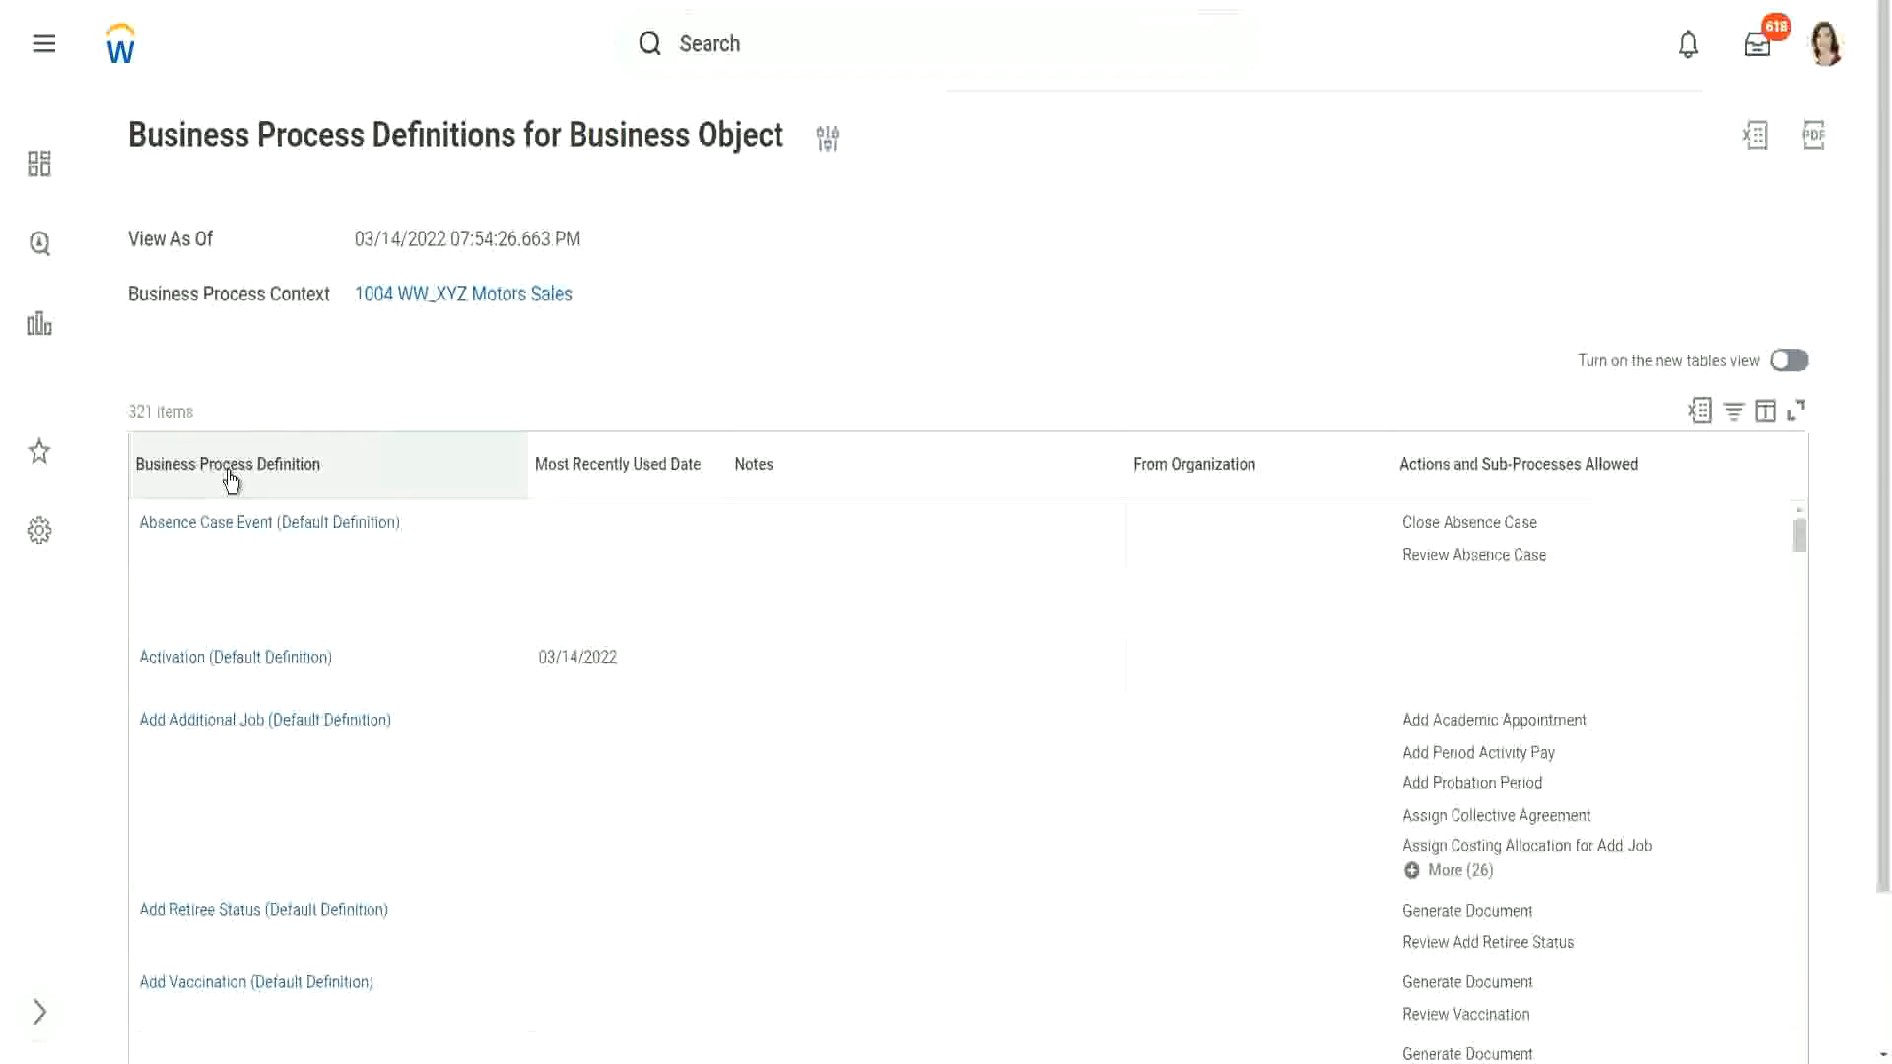
{"action": "left_click", "coordinate": [229, 480]}
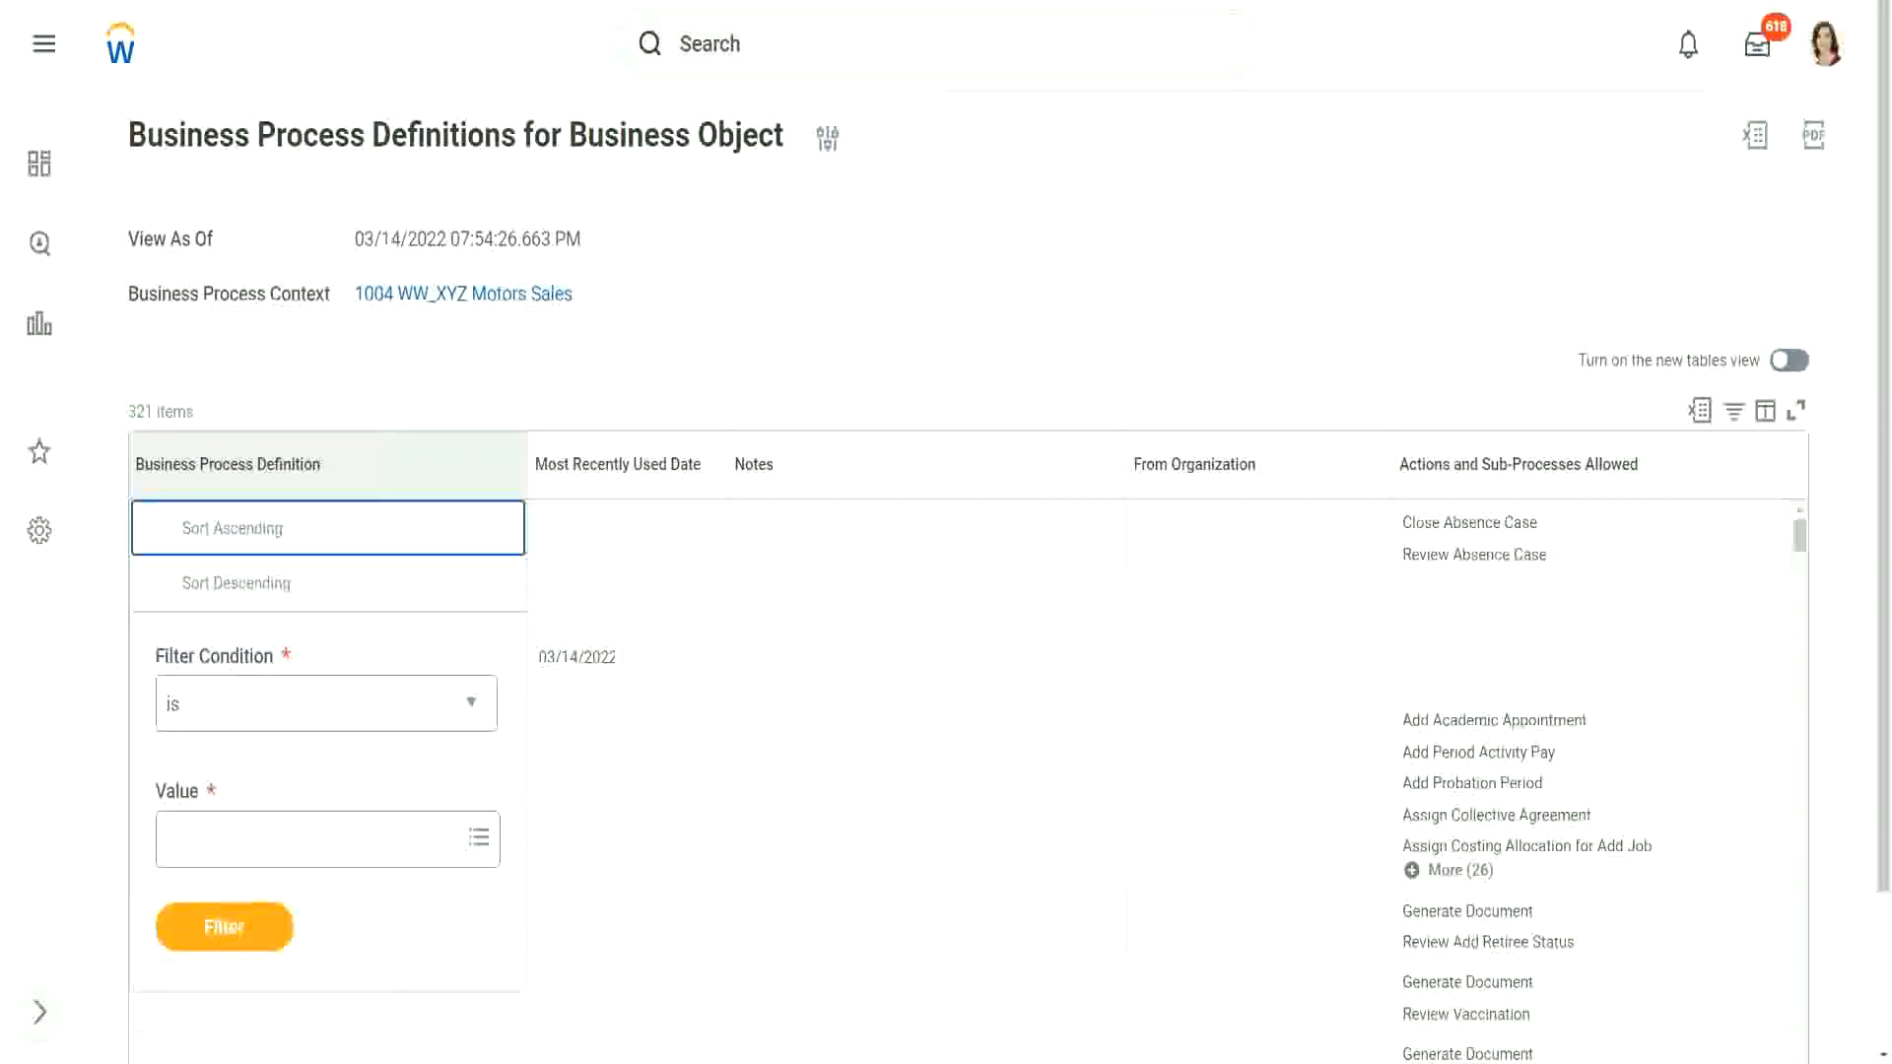
{"action": "left_click", "coordinate": [238, 864]}
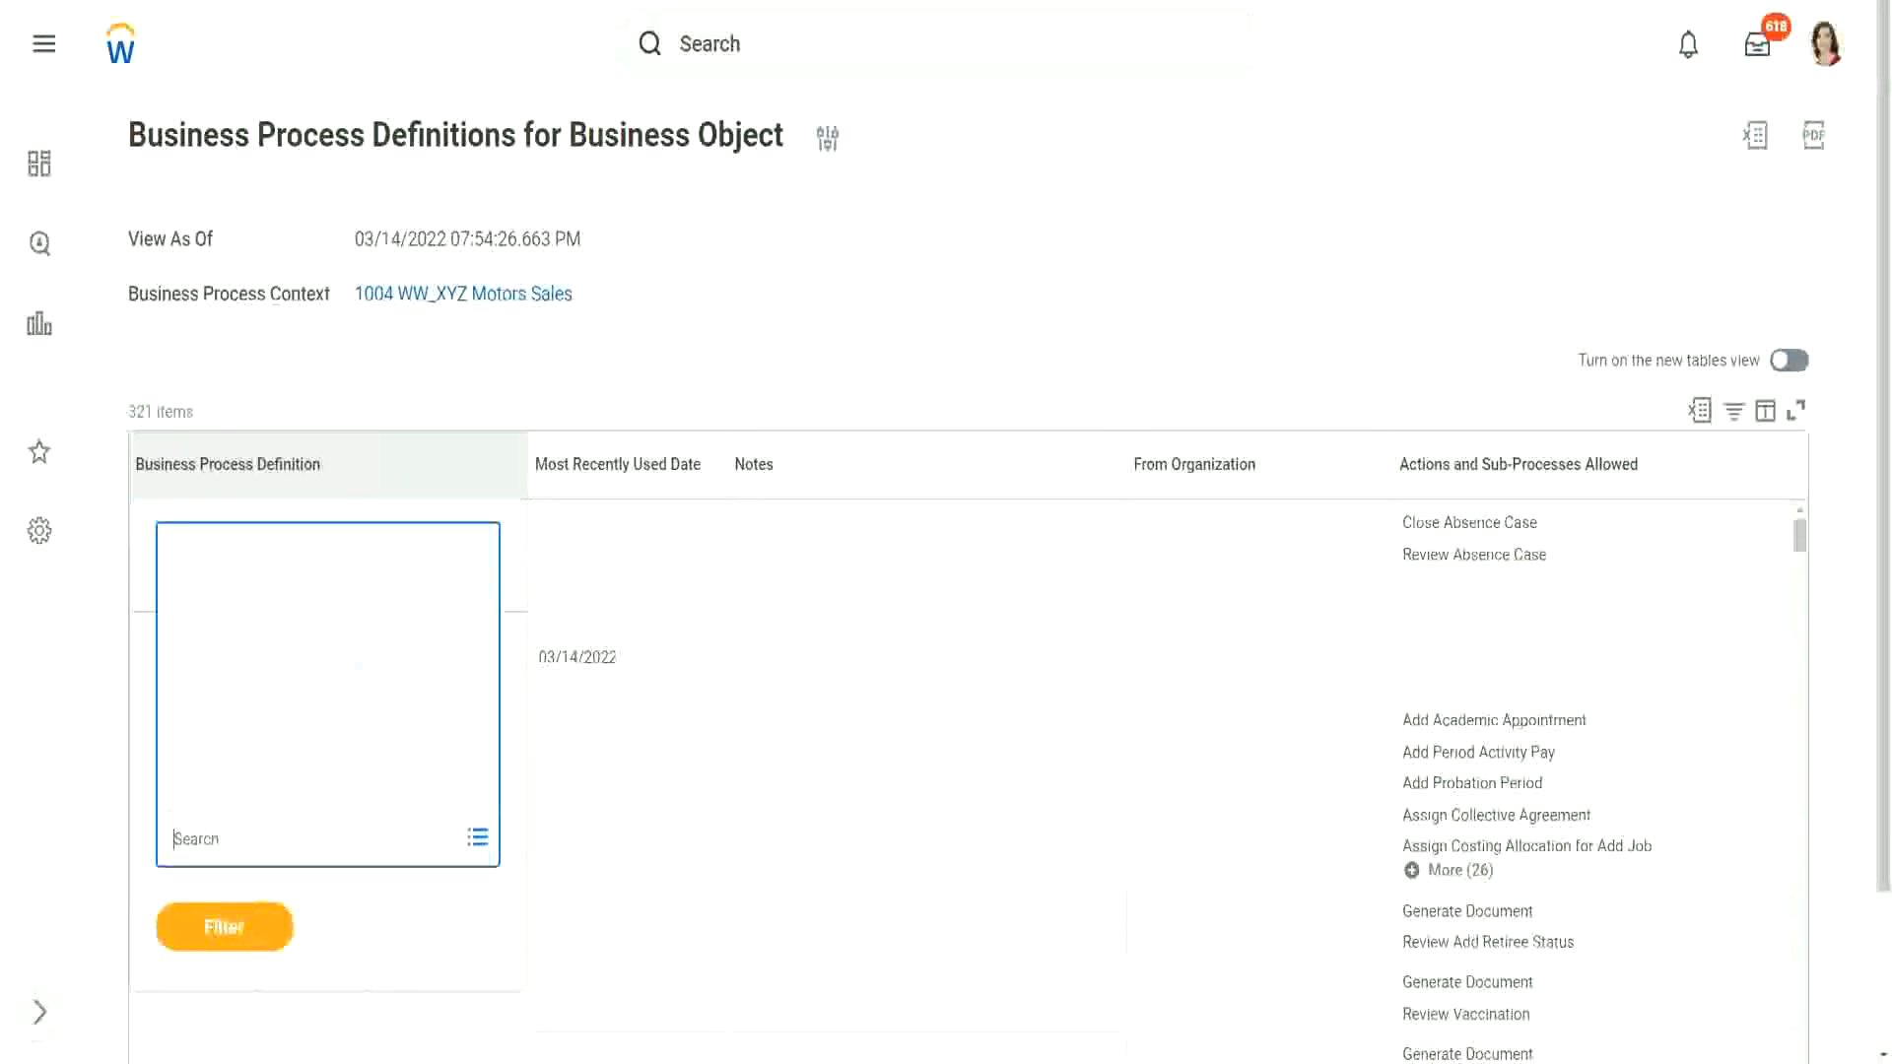
{"action": "type", "text": "create position"}
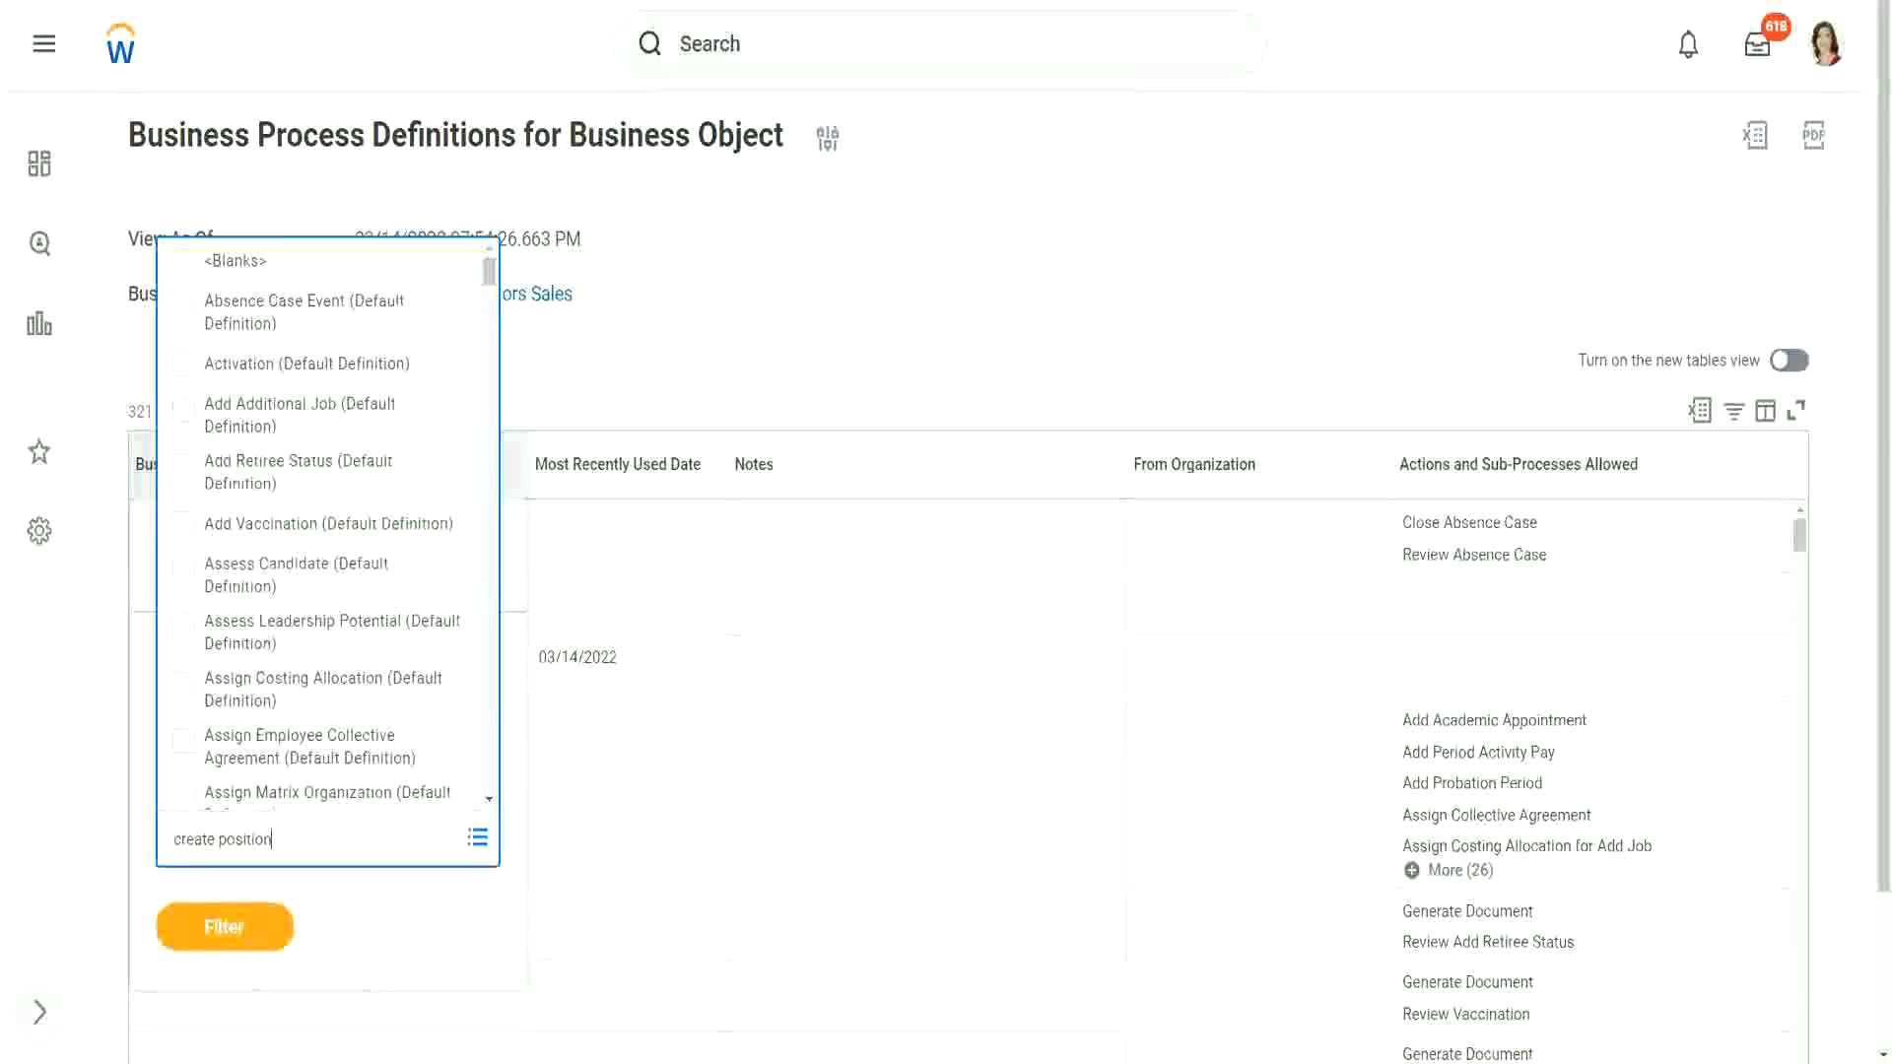
{"action": "key", "text": "Return"}
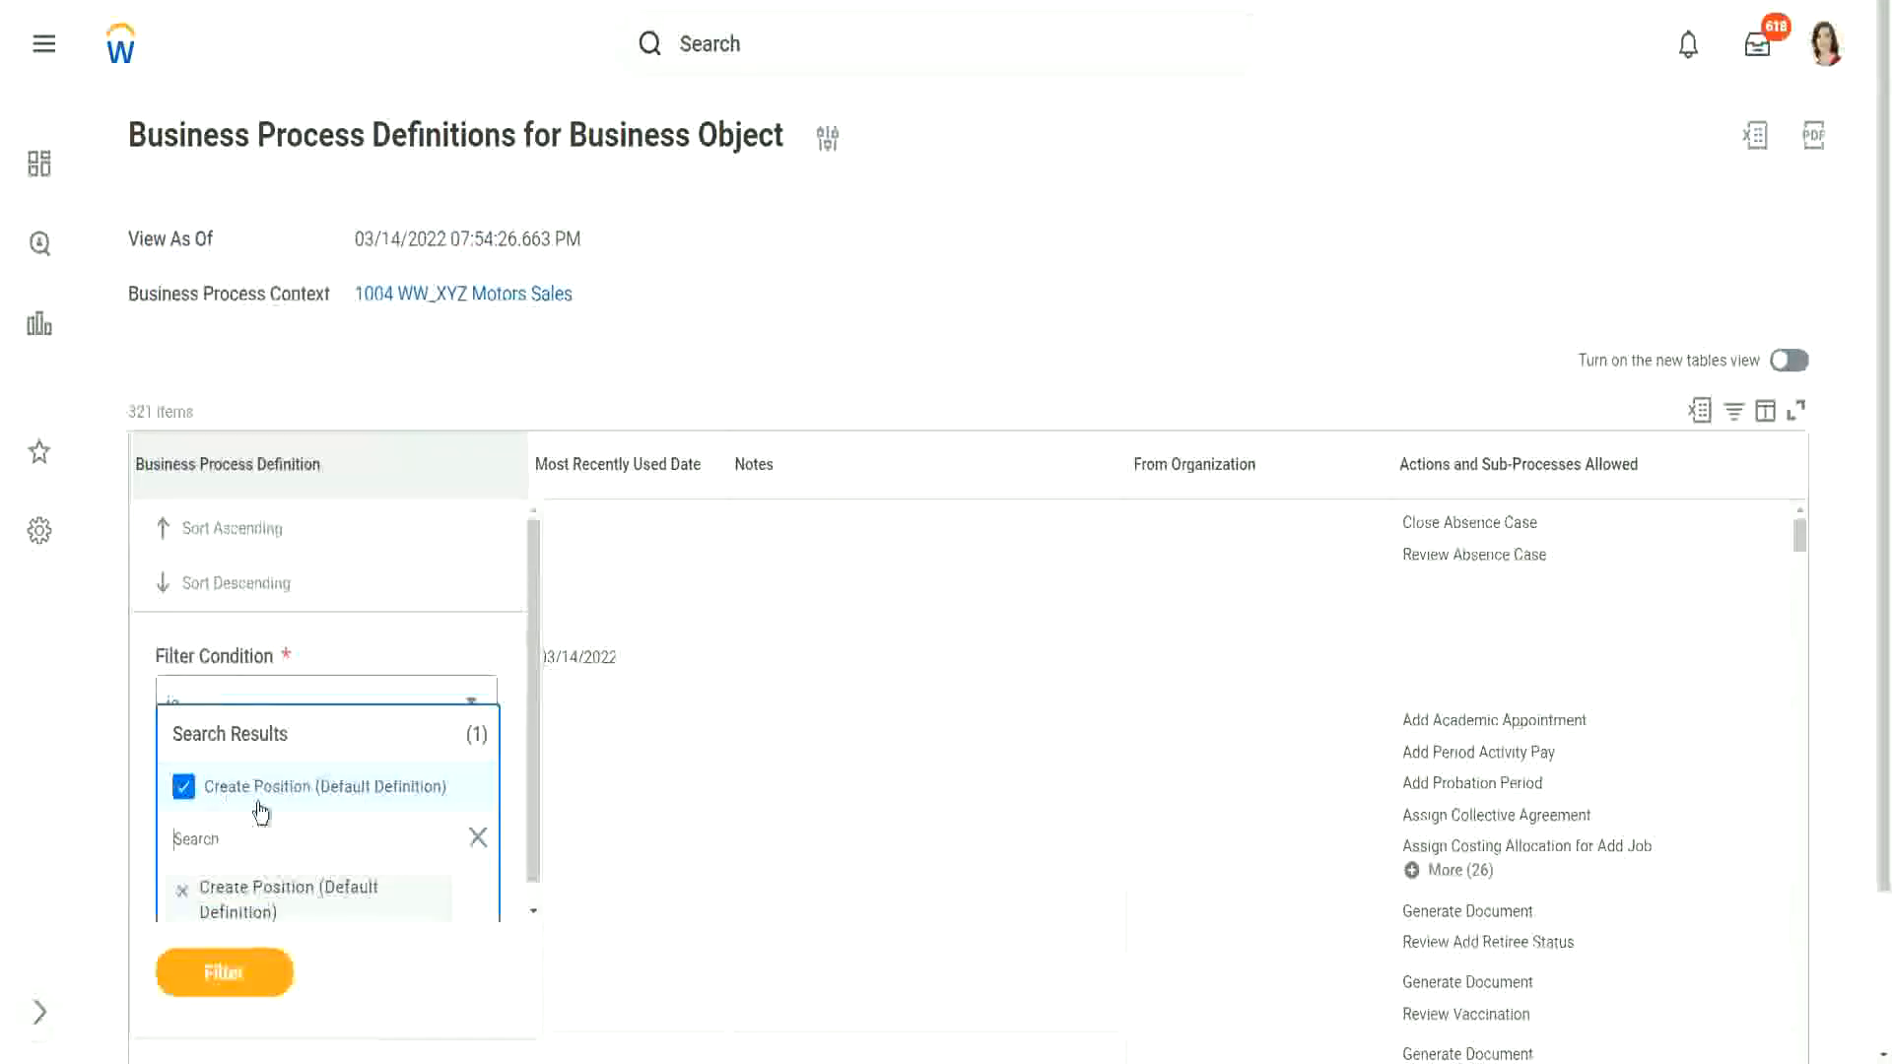
{"action": "left_click", "coordinate": [220, 978]}
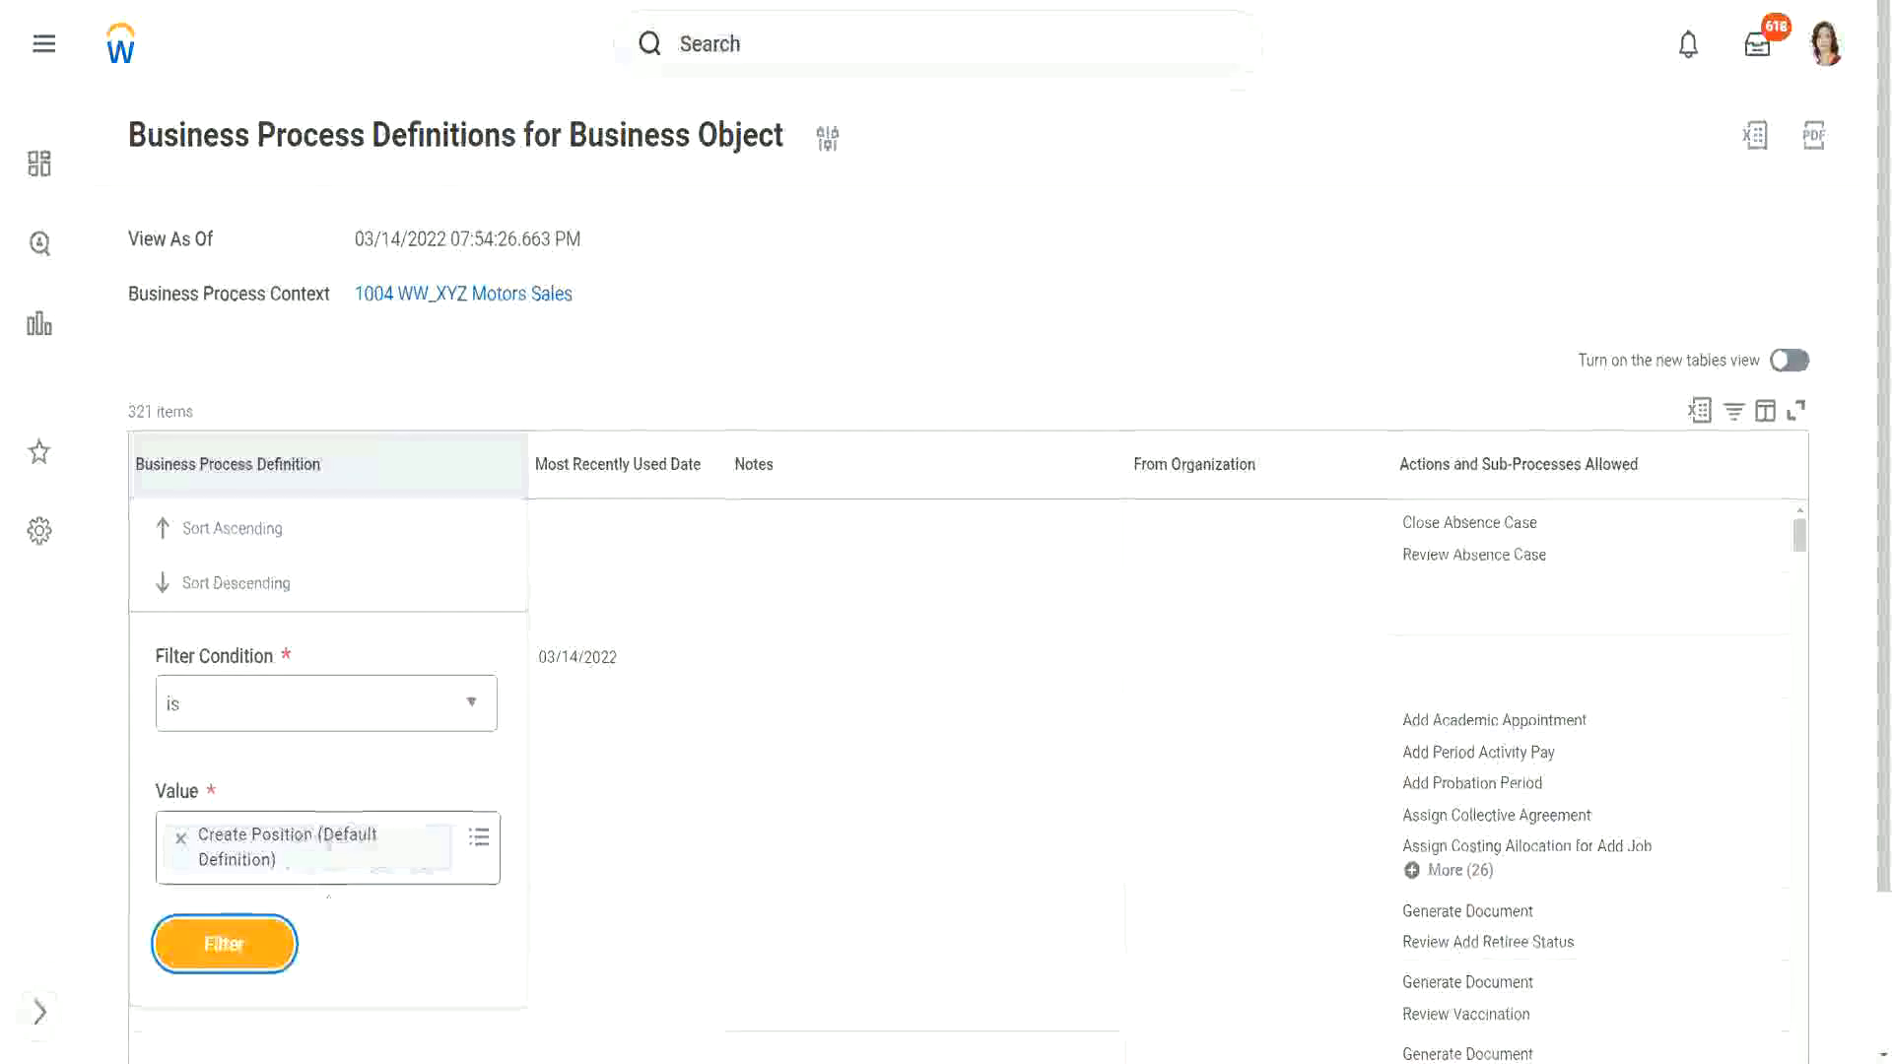
{"action": "left_click", "coordinate": [229, 948]}
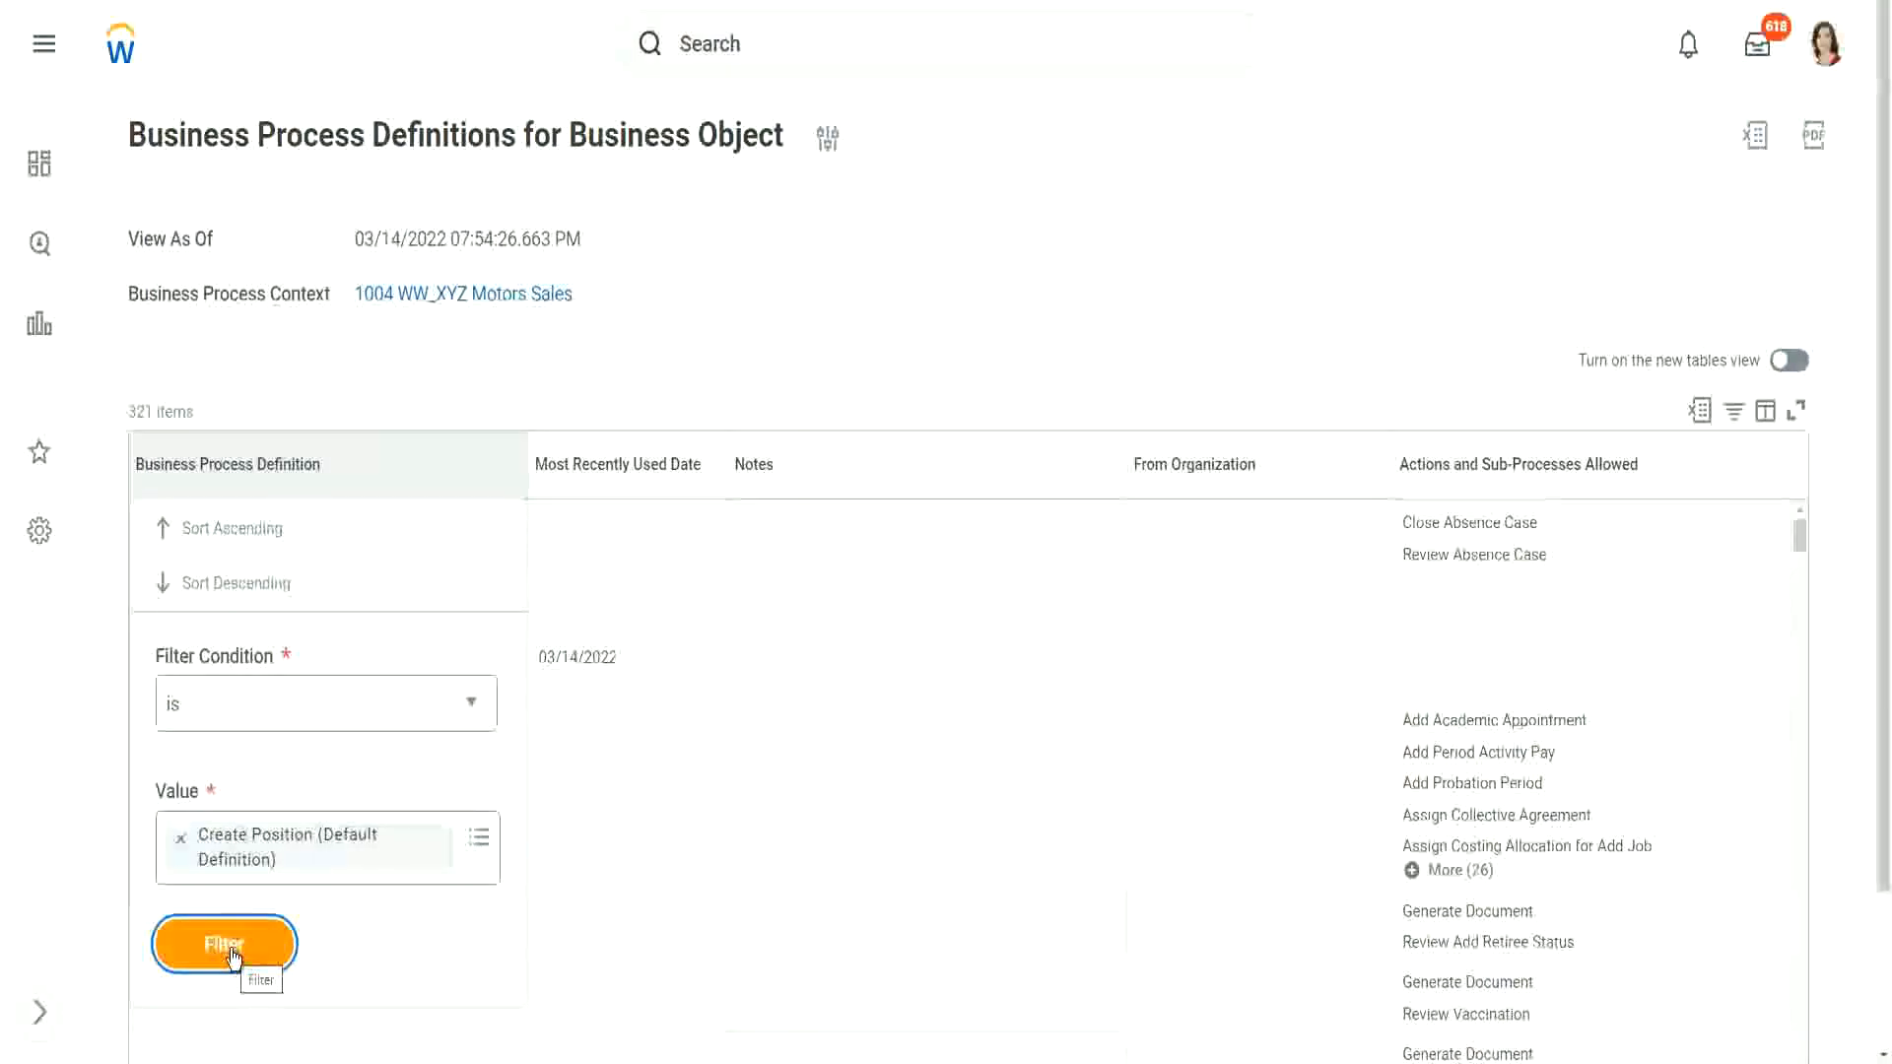
{"action": "left_click", "coordinate": [233, 951]}
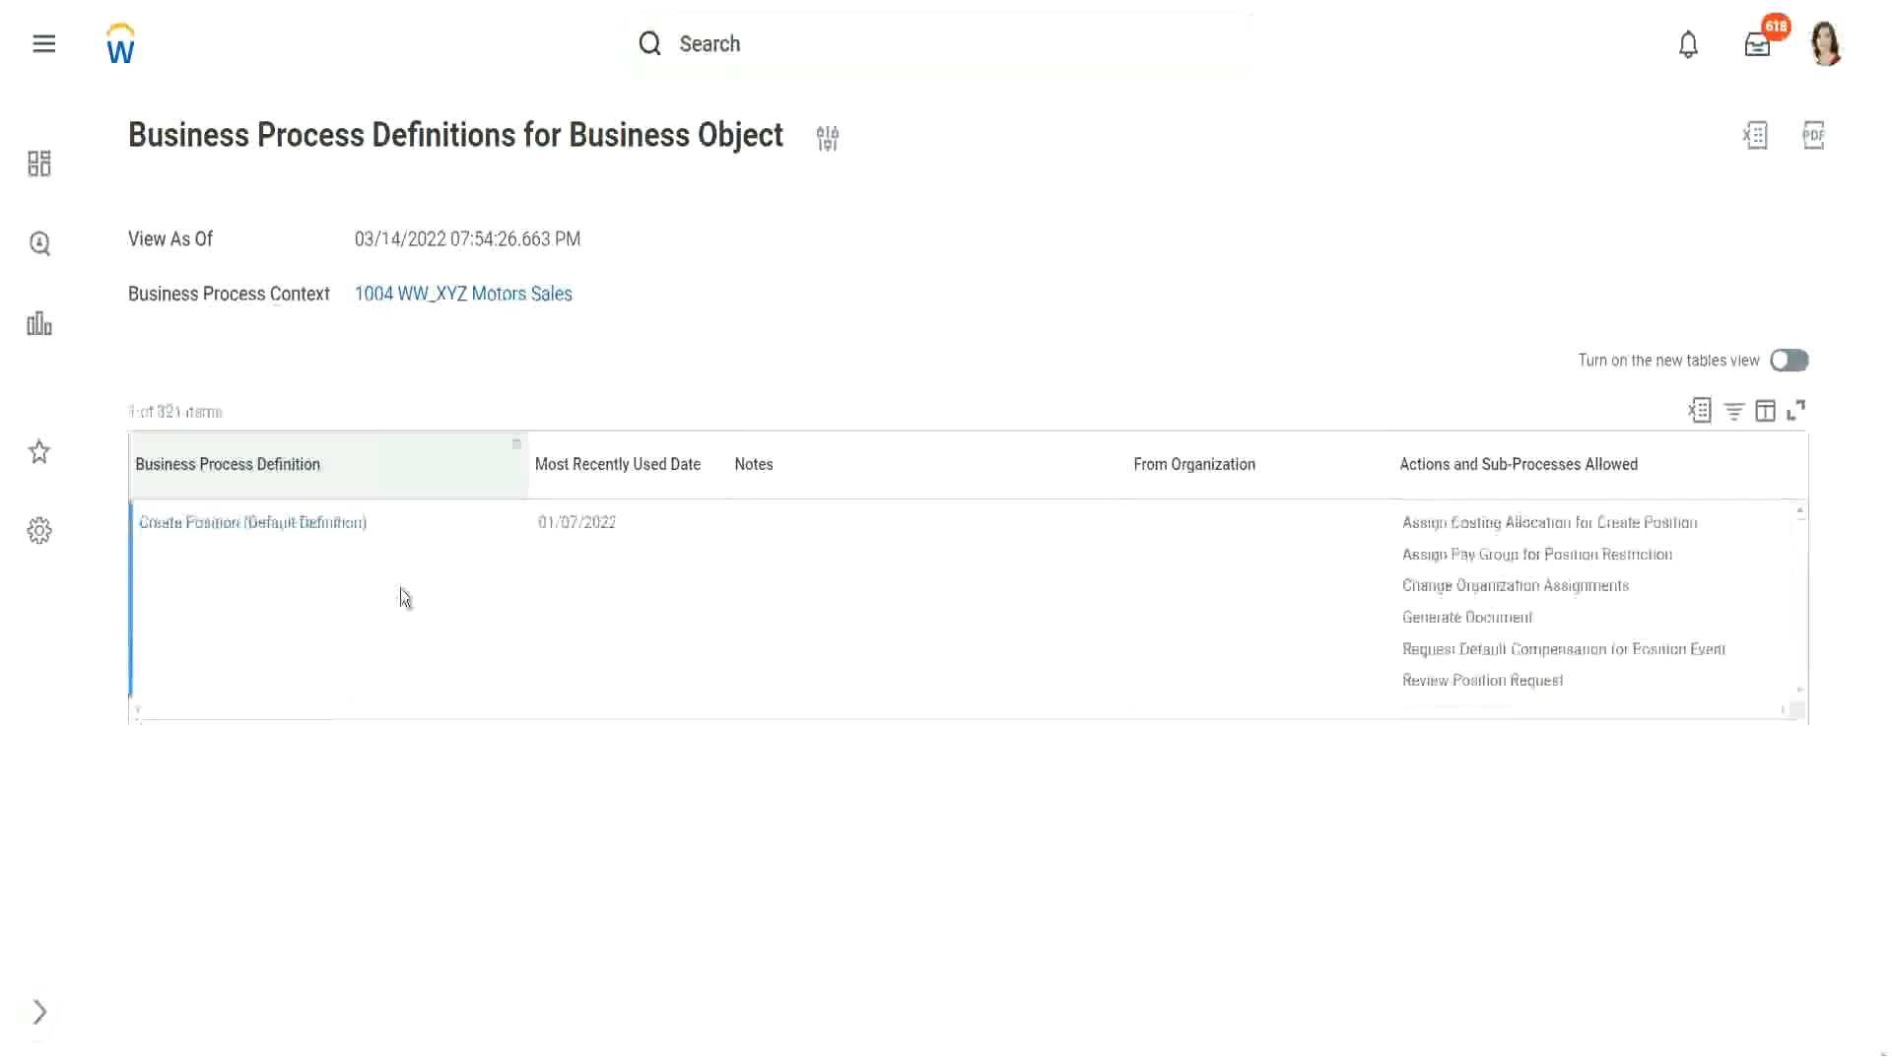
Step: Open Create Position (Default Definition) and review its Initiation step
{"action": "left_click", "coordinate": [220, 530]}
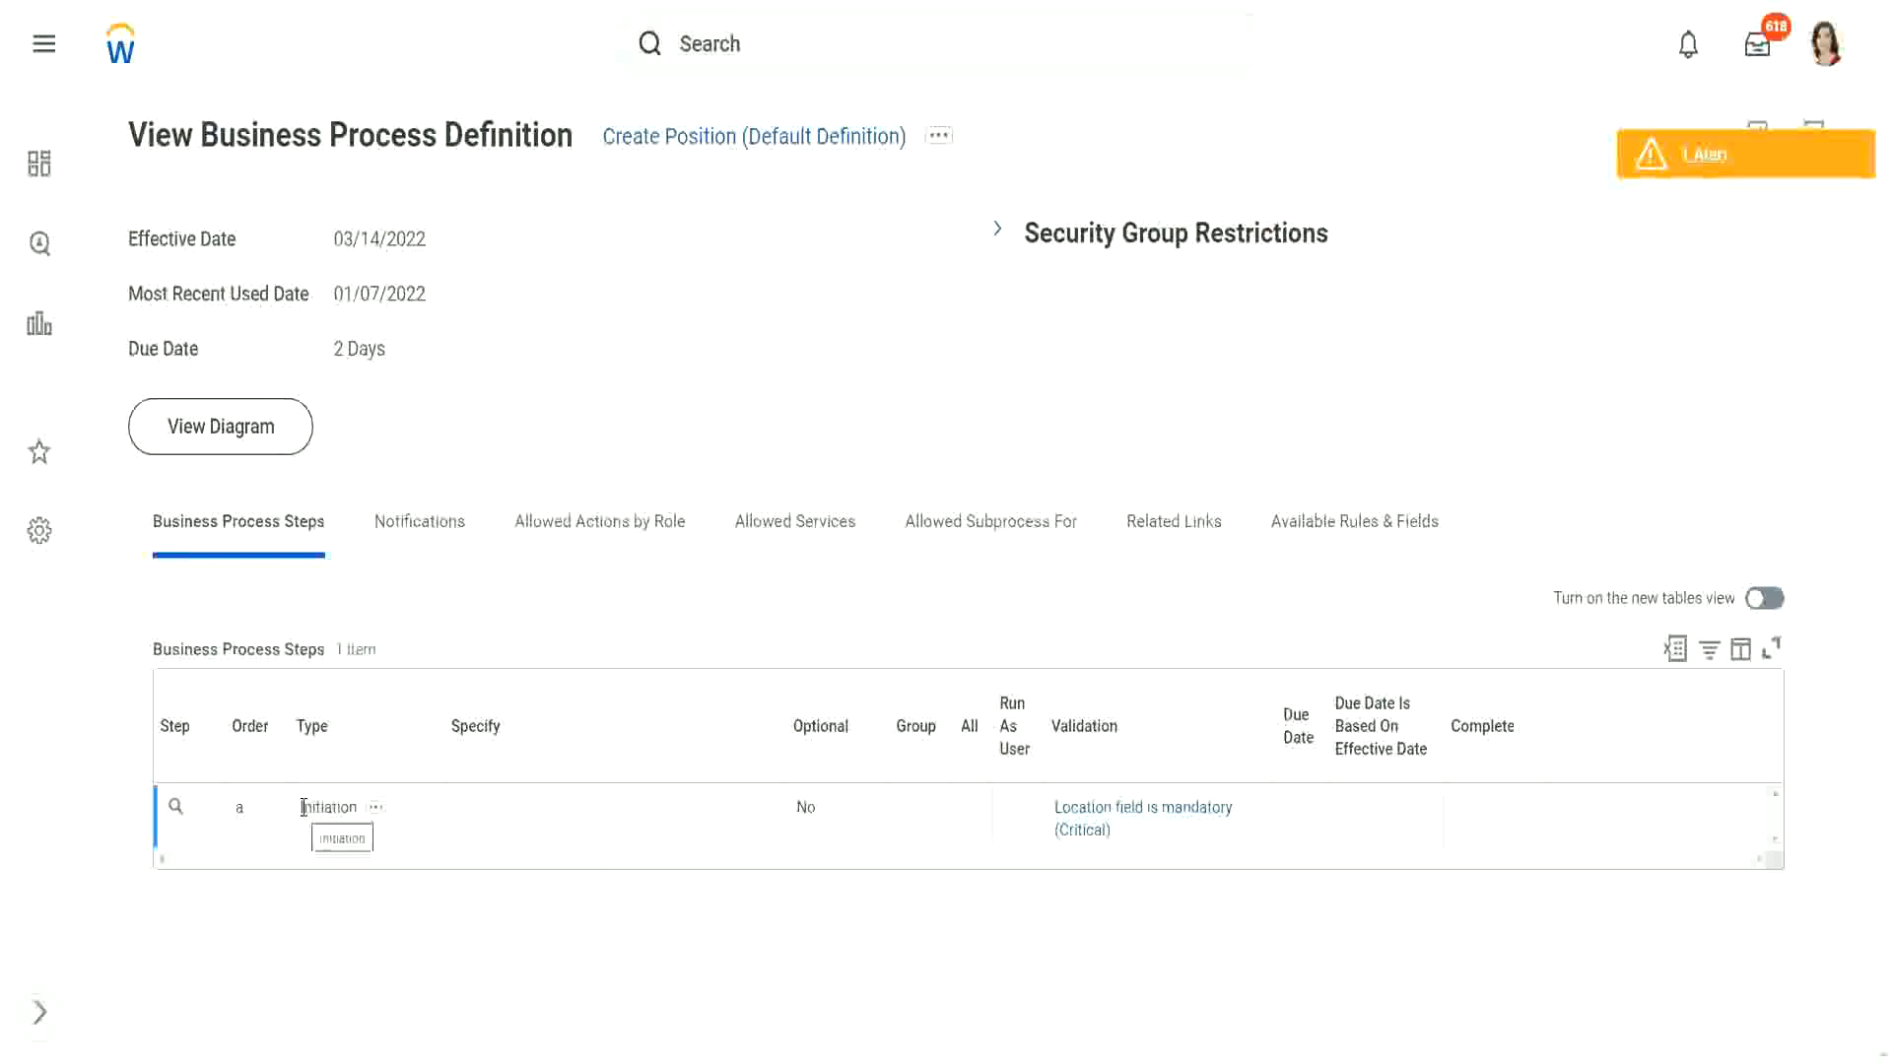
{"action": "left_click_drag", "start_coordinate": [303, 806], "coordinate": [360, 806]}
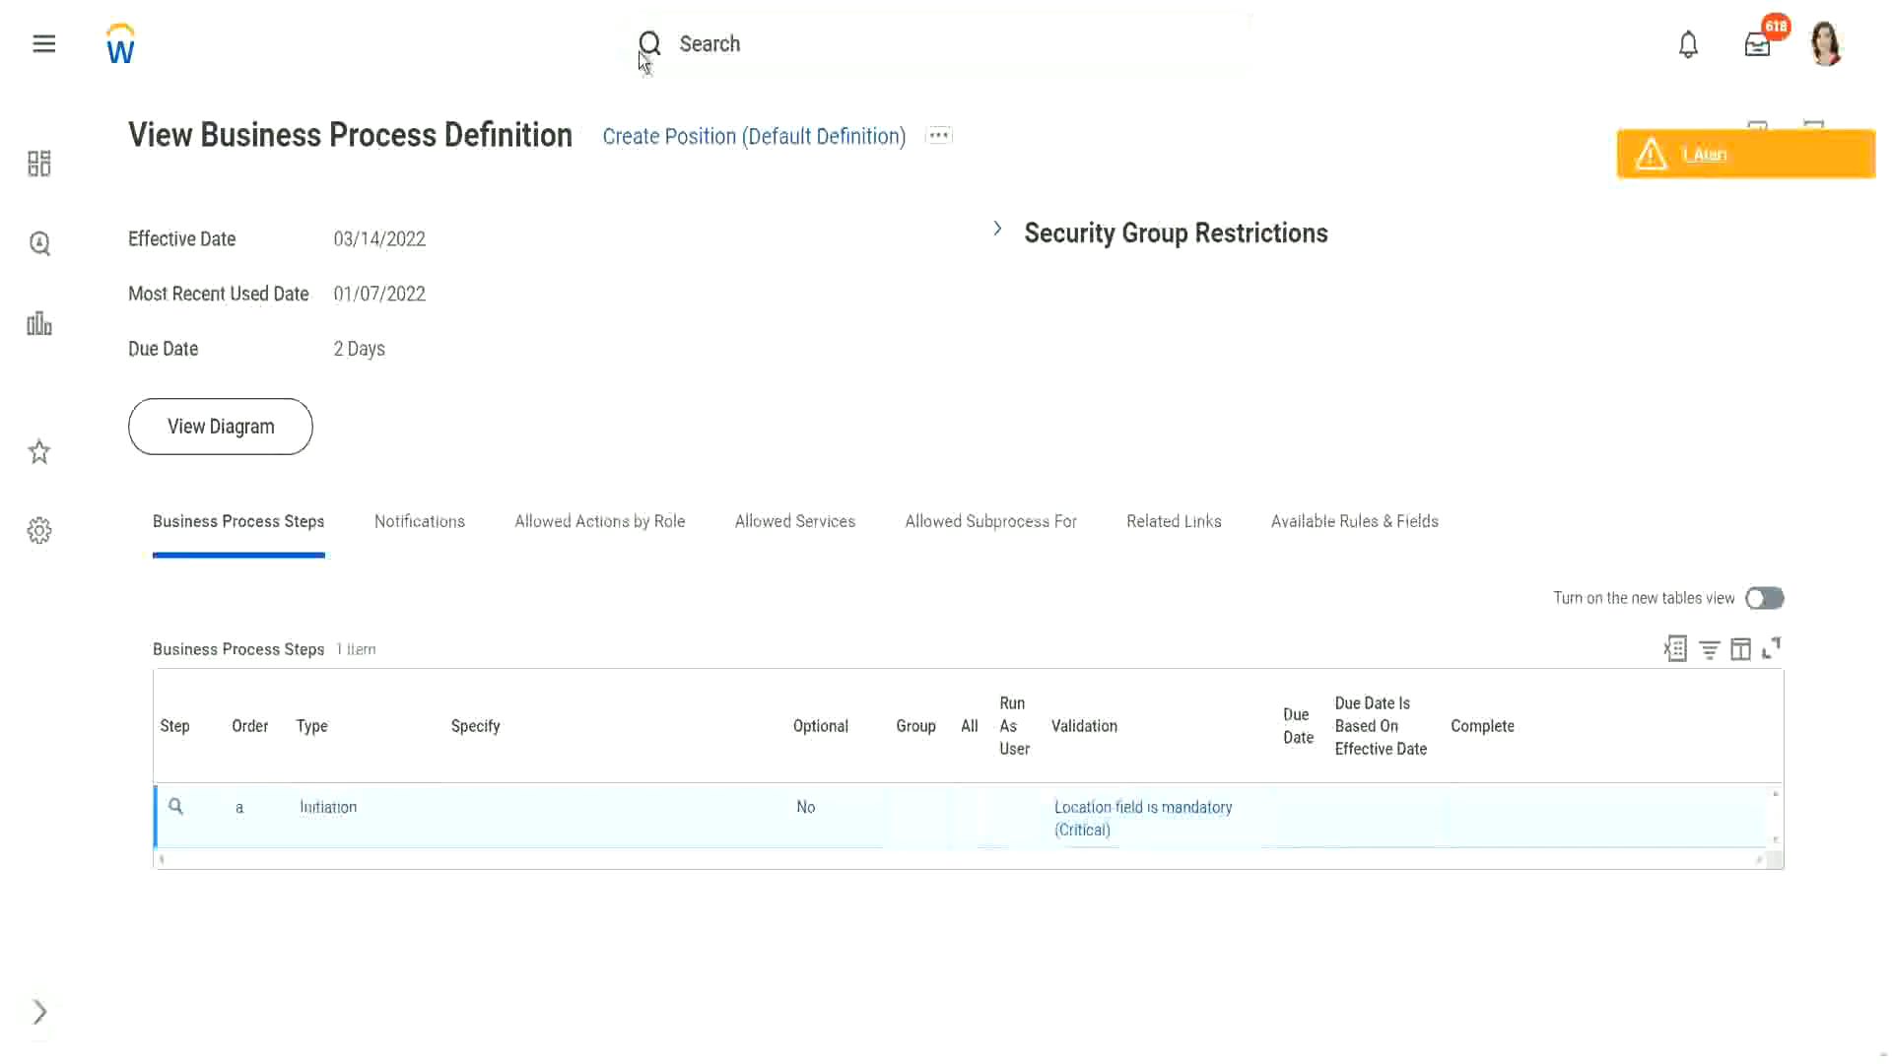
Step: Search '1001' and drill through 1001 and 1002 WW_XYZ Motors to 1004 Sales' Business Process actions
{"action": "left_click", "coordinate": [794, 42]}
{"action": "type", "text": "1001"}
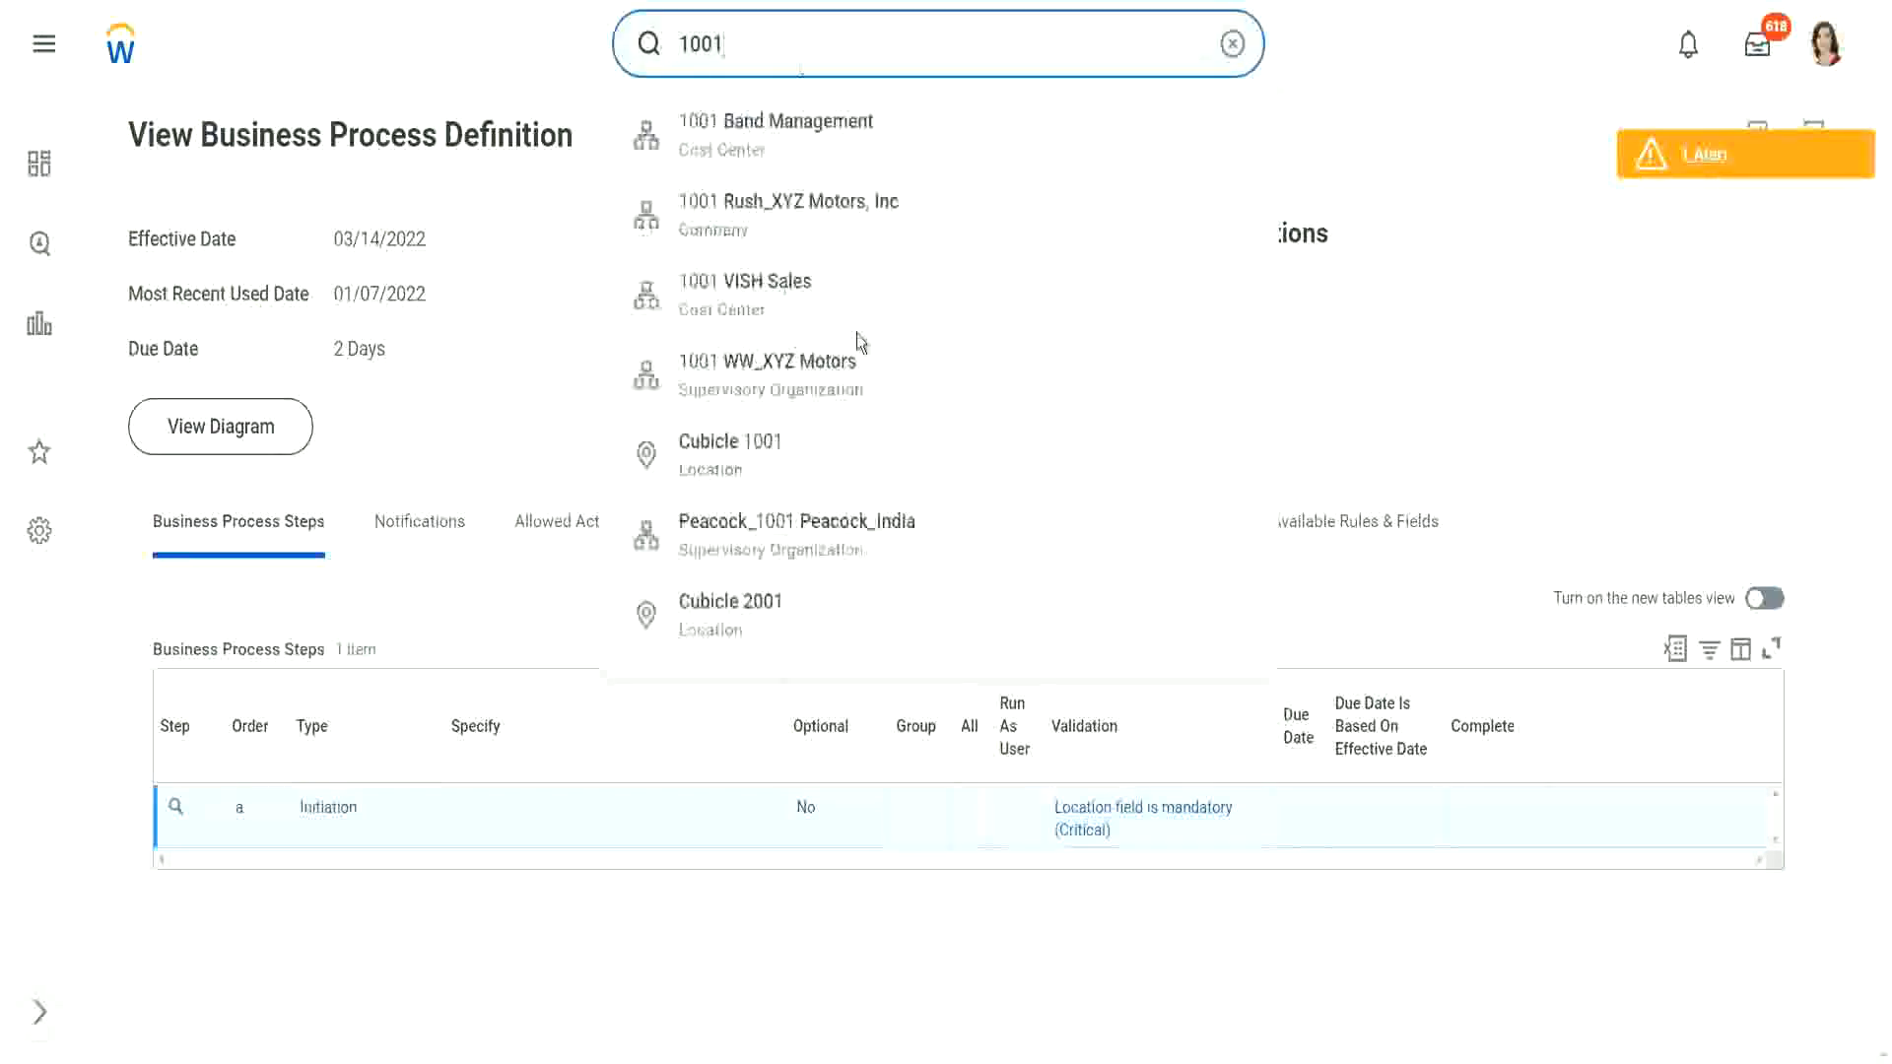
{"action": "left_click", "coordinate": [798, 394]}
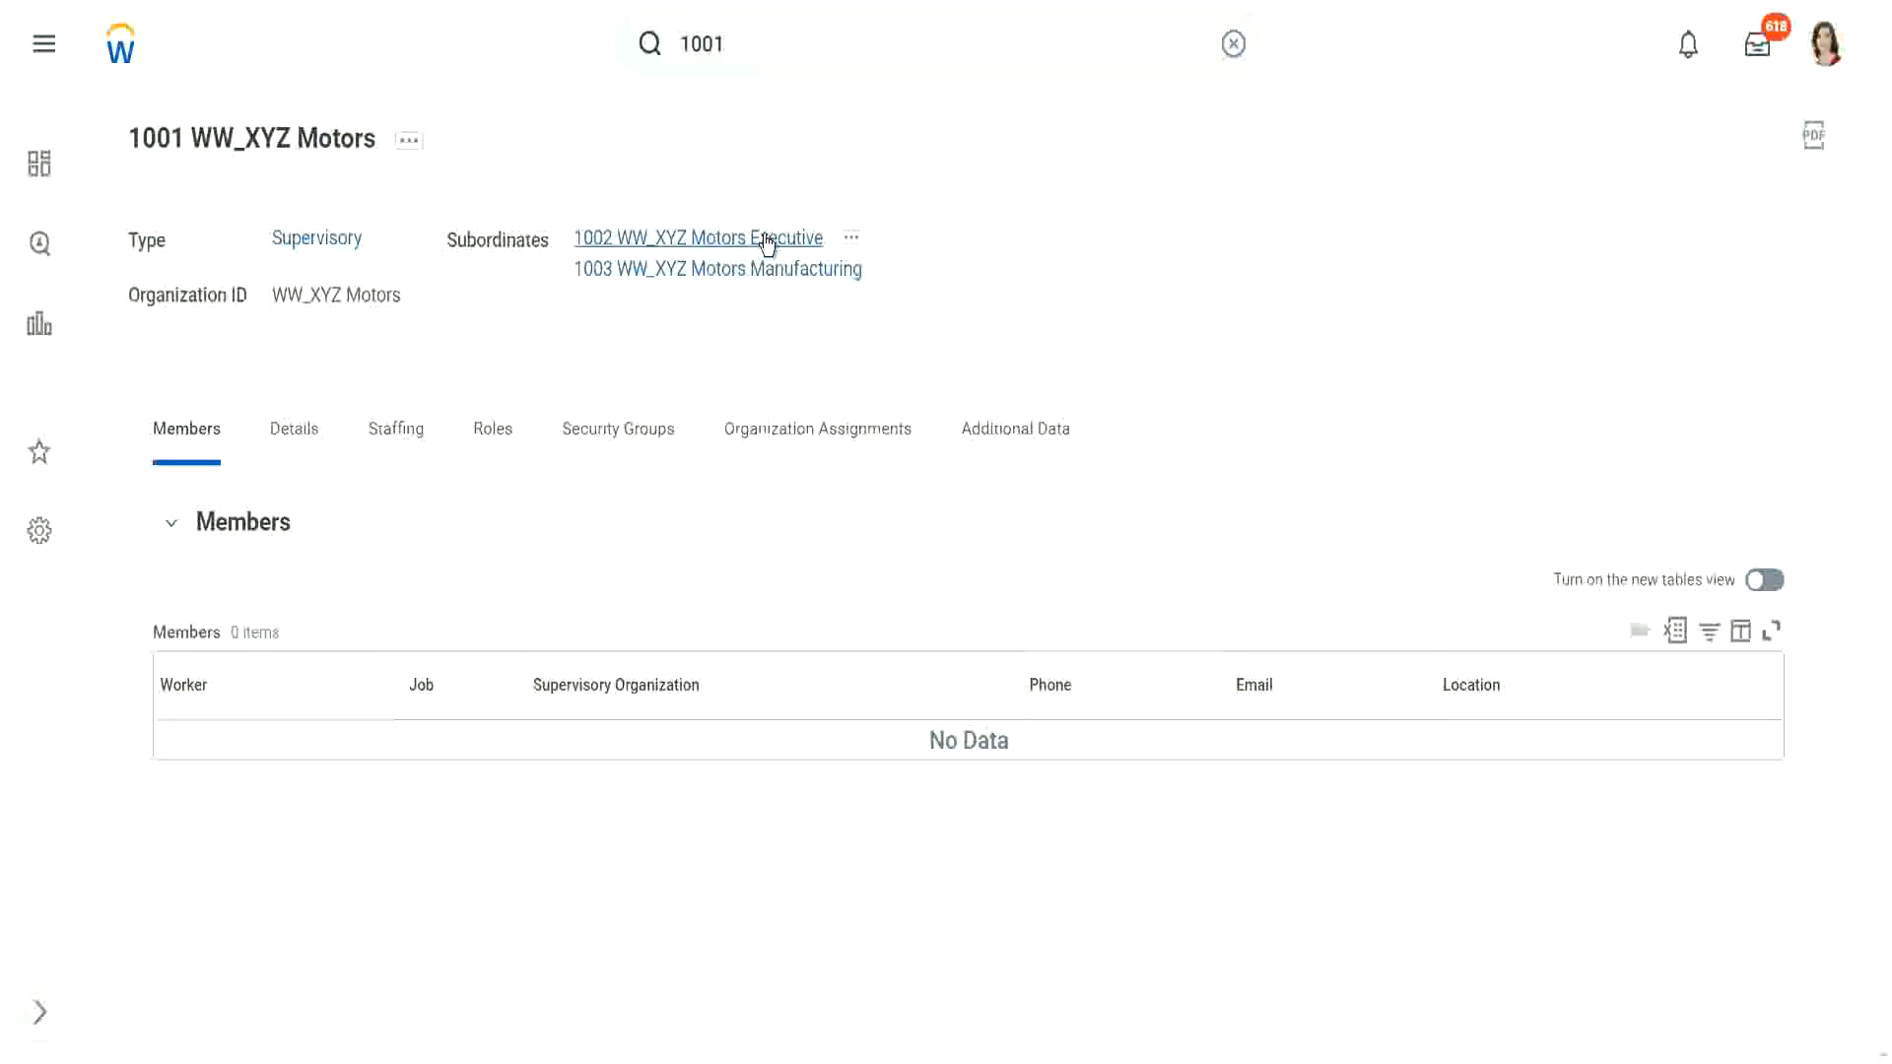
{"action": "left_click", "coordinate": [771, 240]}
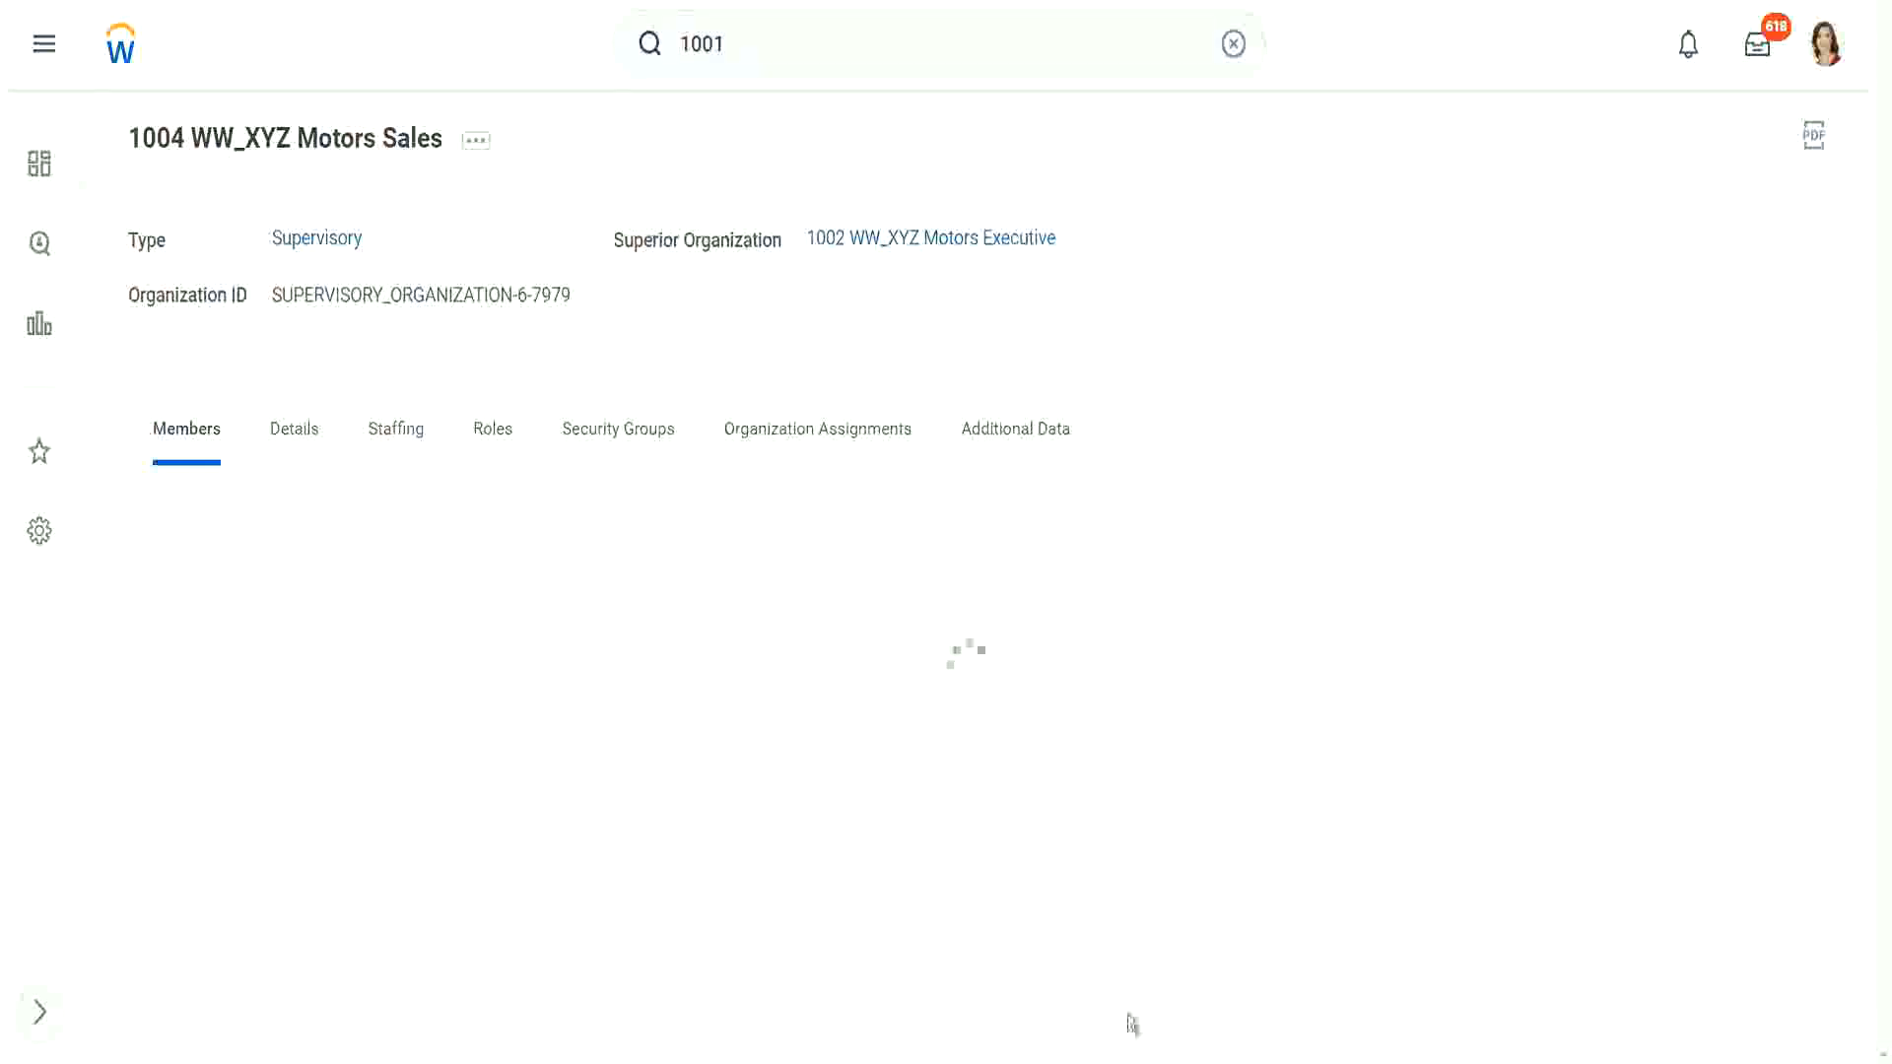
{"action": "left_click", "coordinate": [476, 140]}
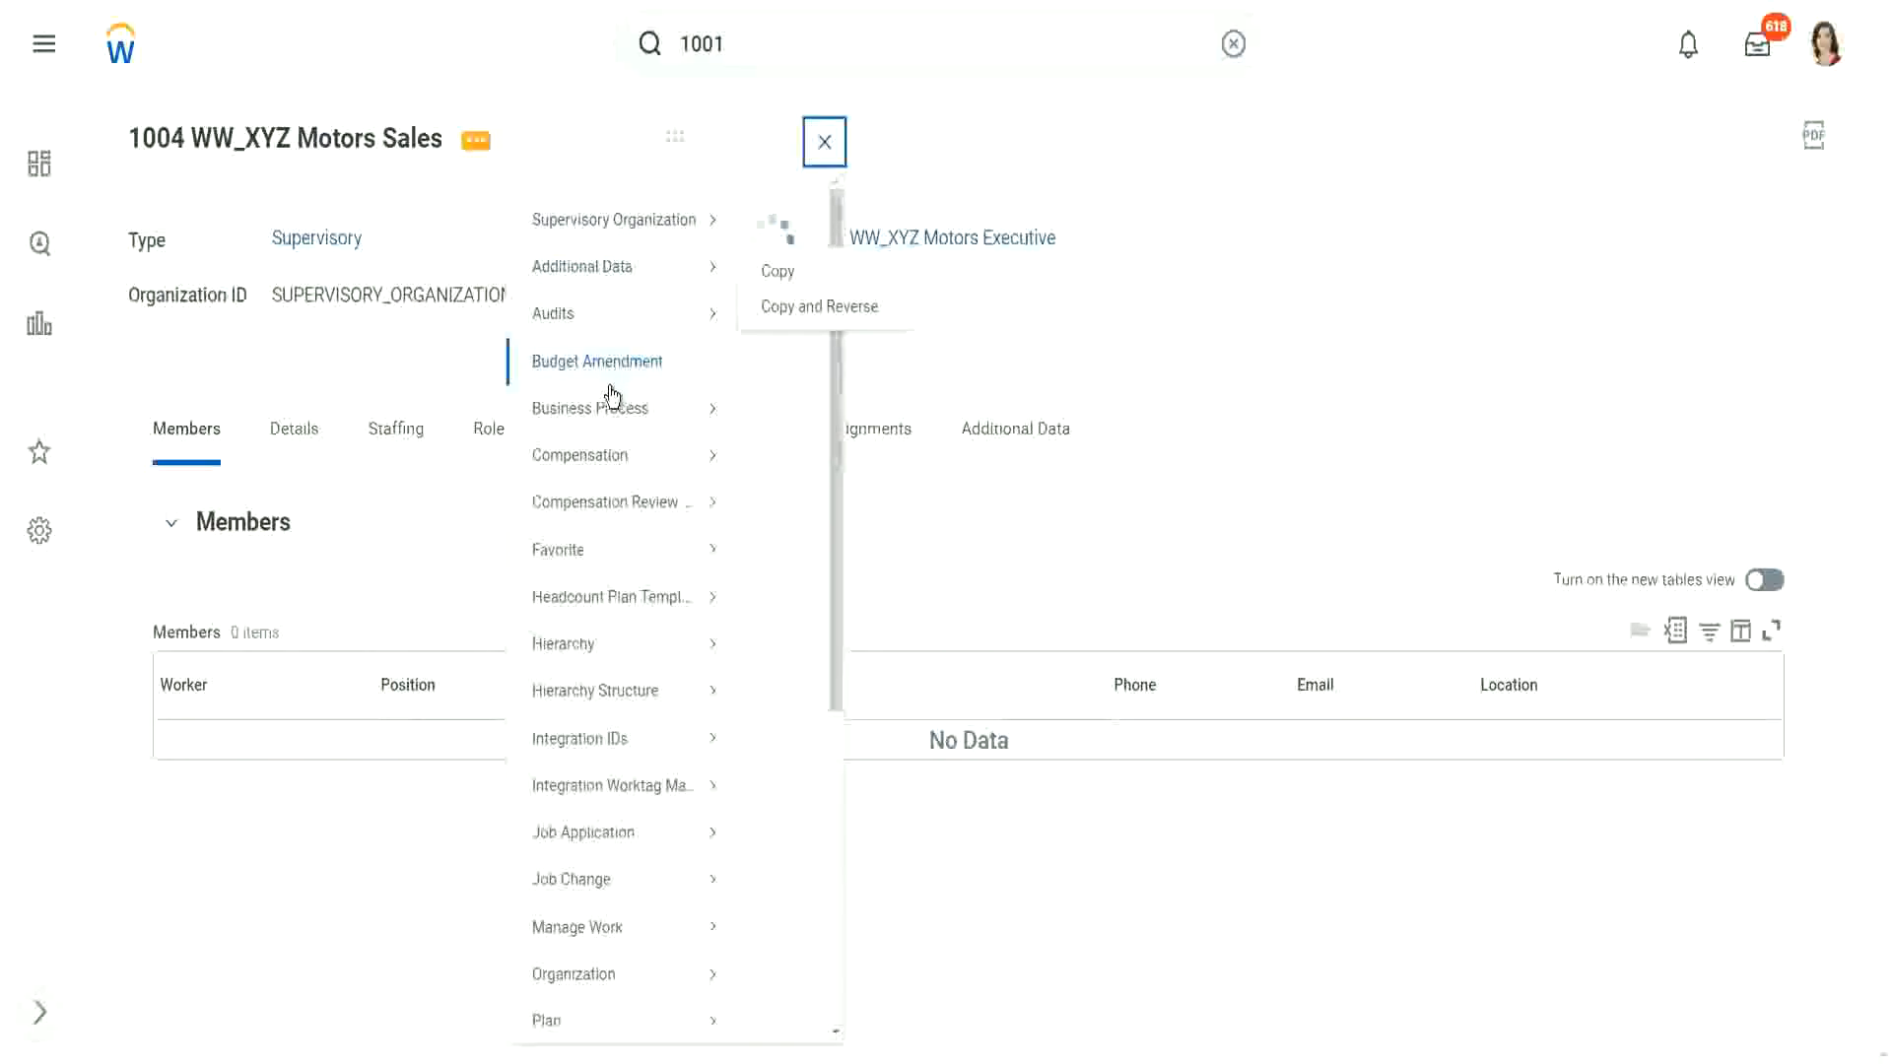
{"action": "mouse_move", "coordinate": [624, 434]}
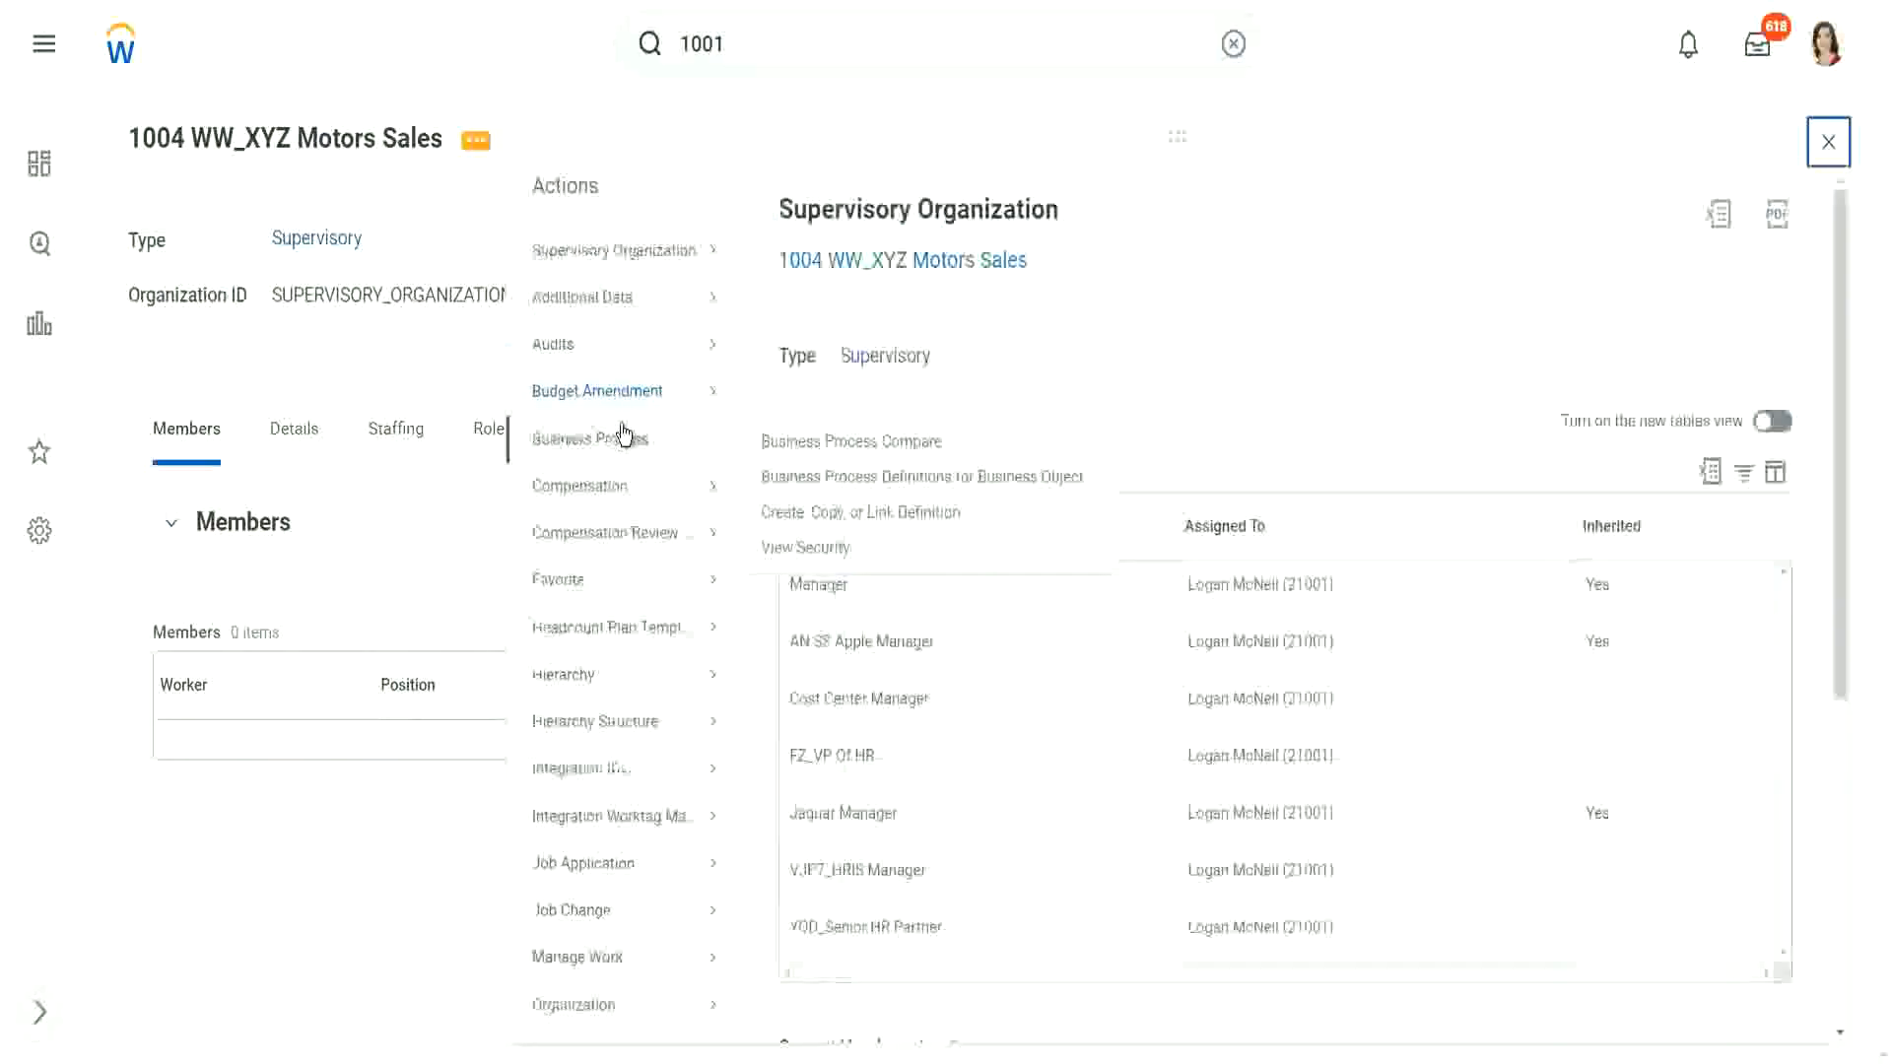
Step: Create a new Create Position business process definition for 1004 WW_XYZ Motors Sales, effective 03/14/2022
{"action": "left_click", "coordinate": [818, 514]}
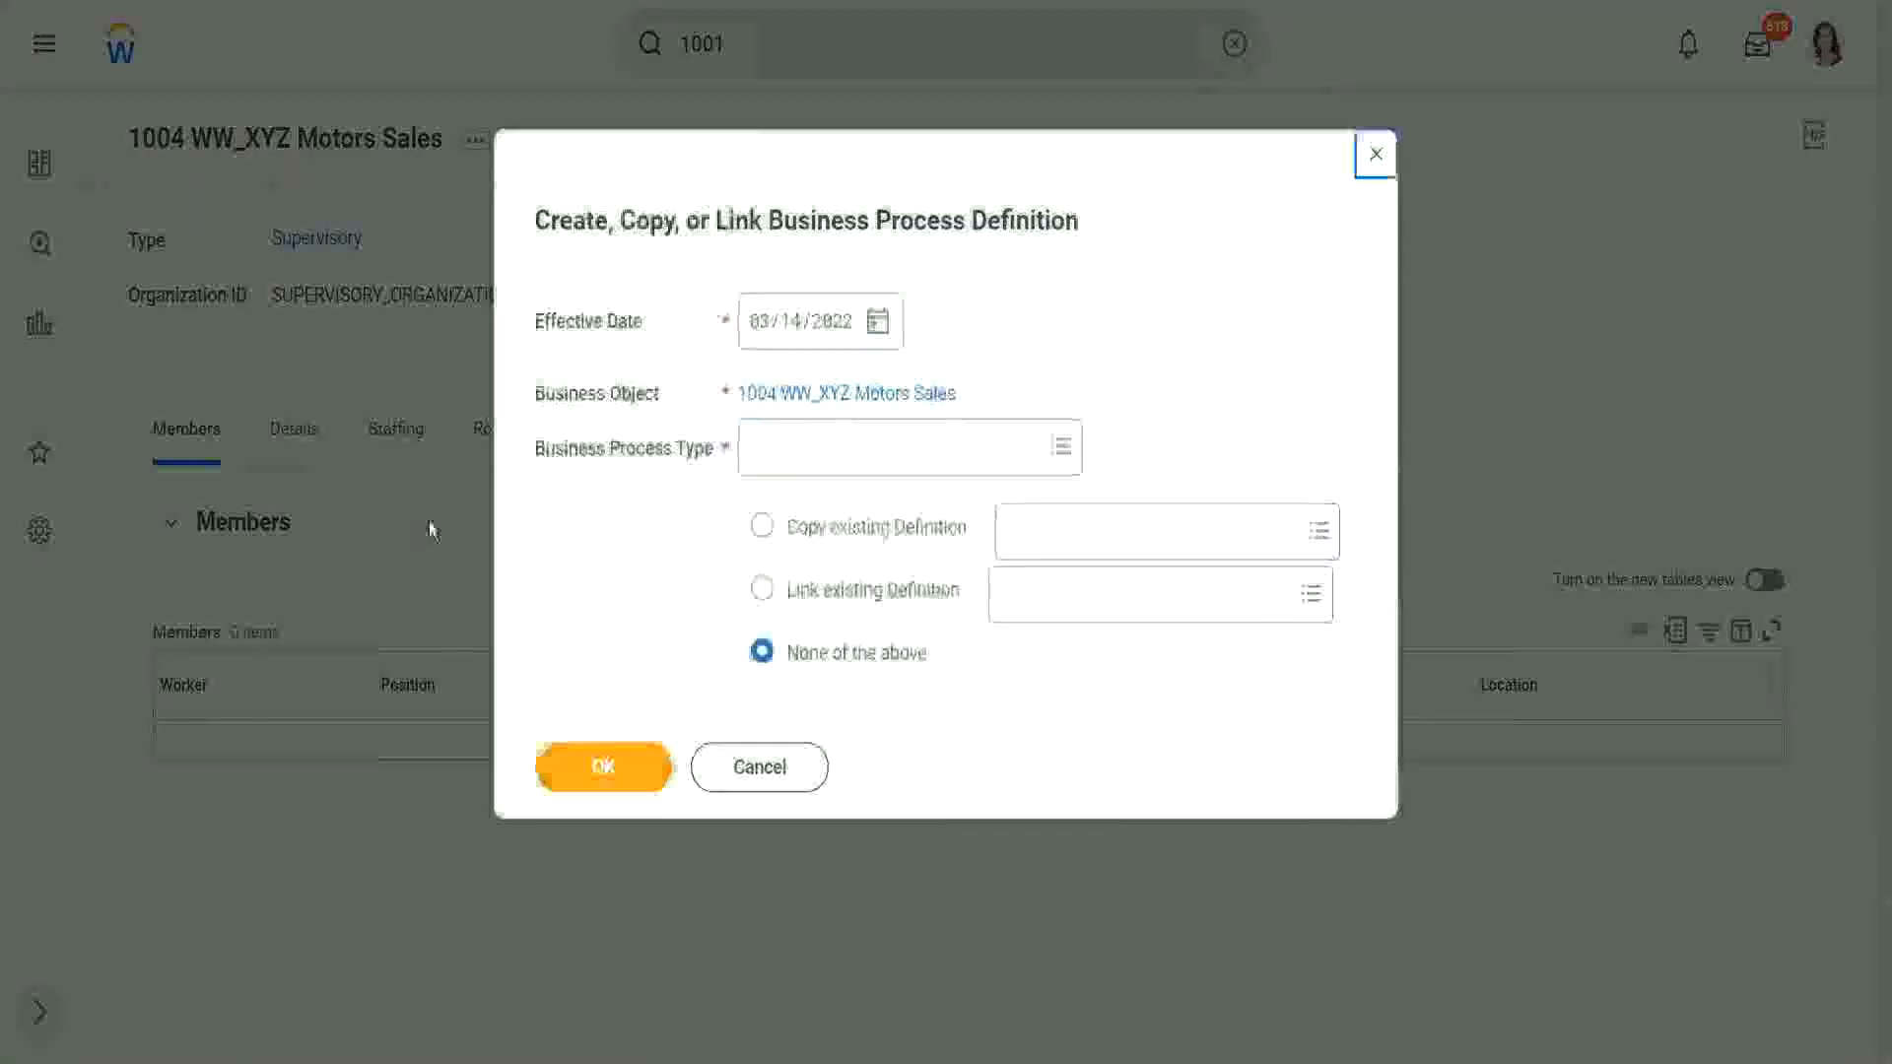
{"action": "left_click", "coordinate": [607, 768]}
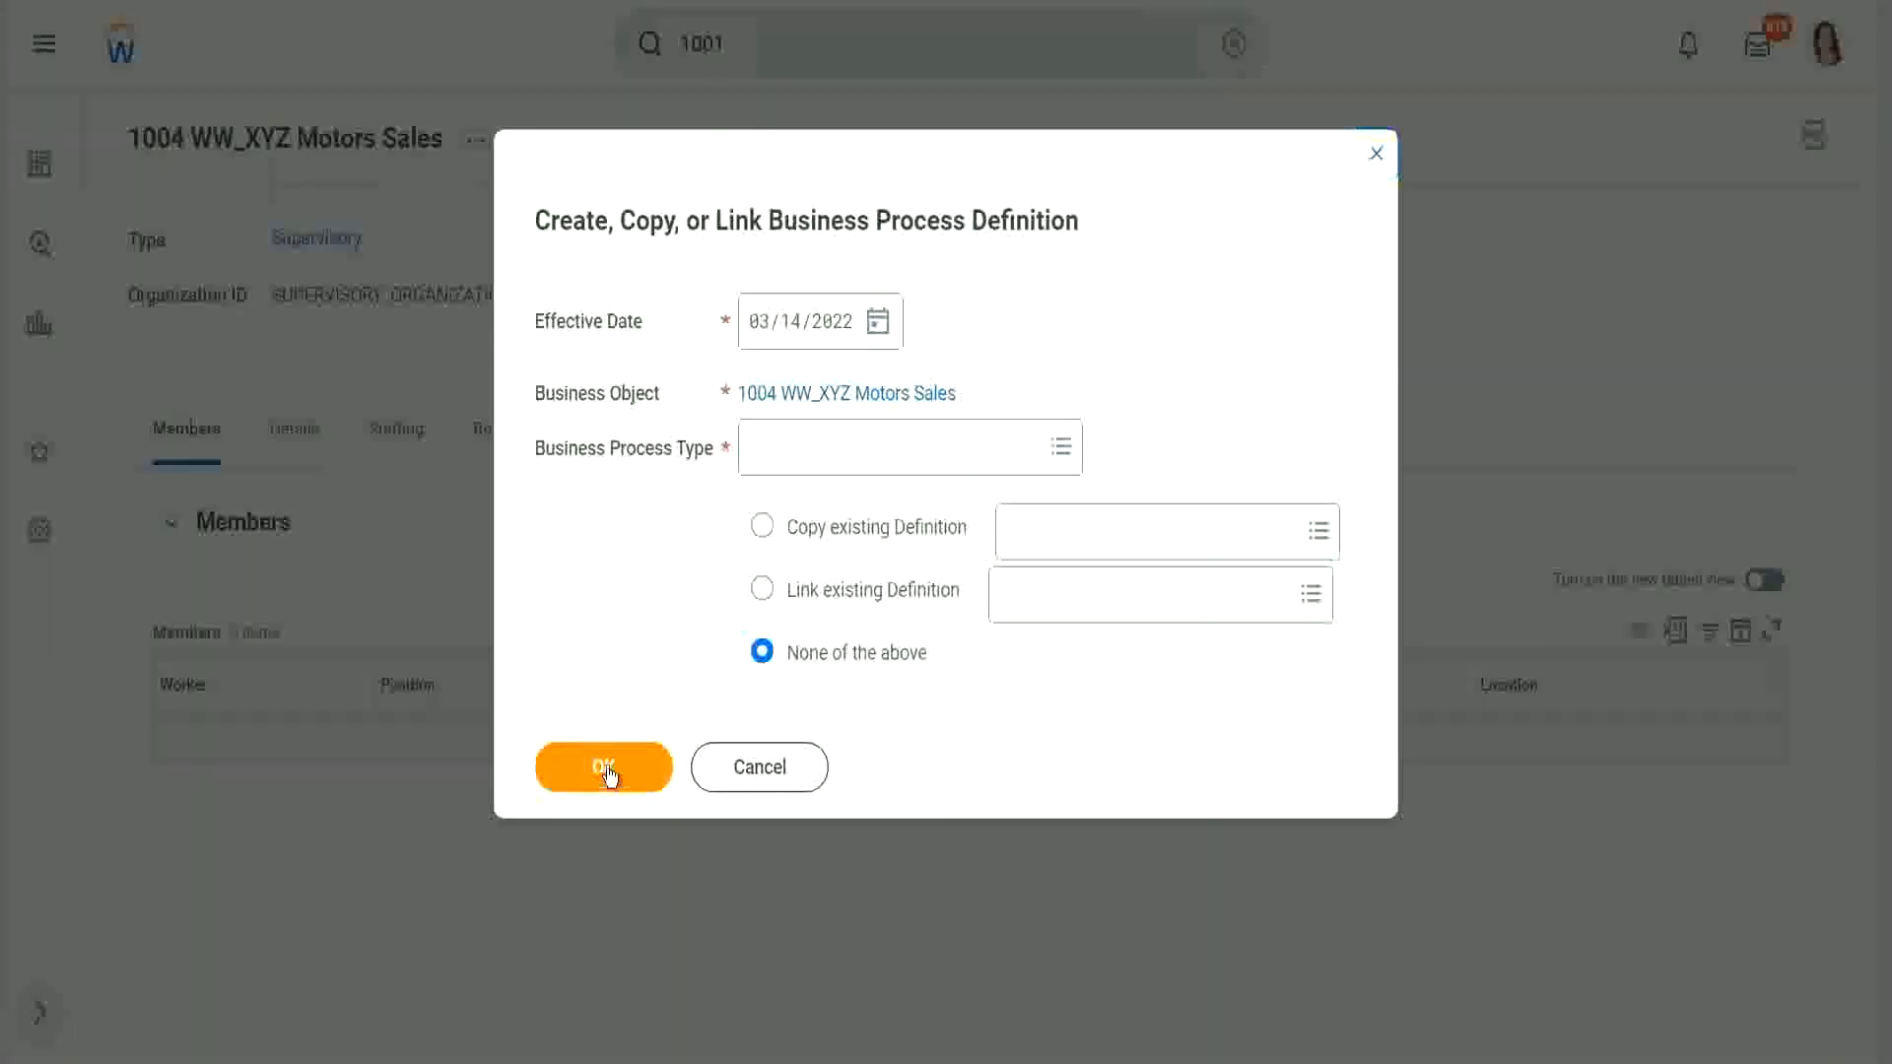
{"action": "left_click", "coordinate": [869, 459]}
{"action": "type", "text": "create"}
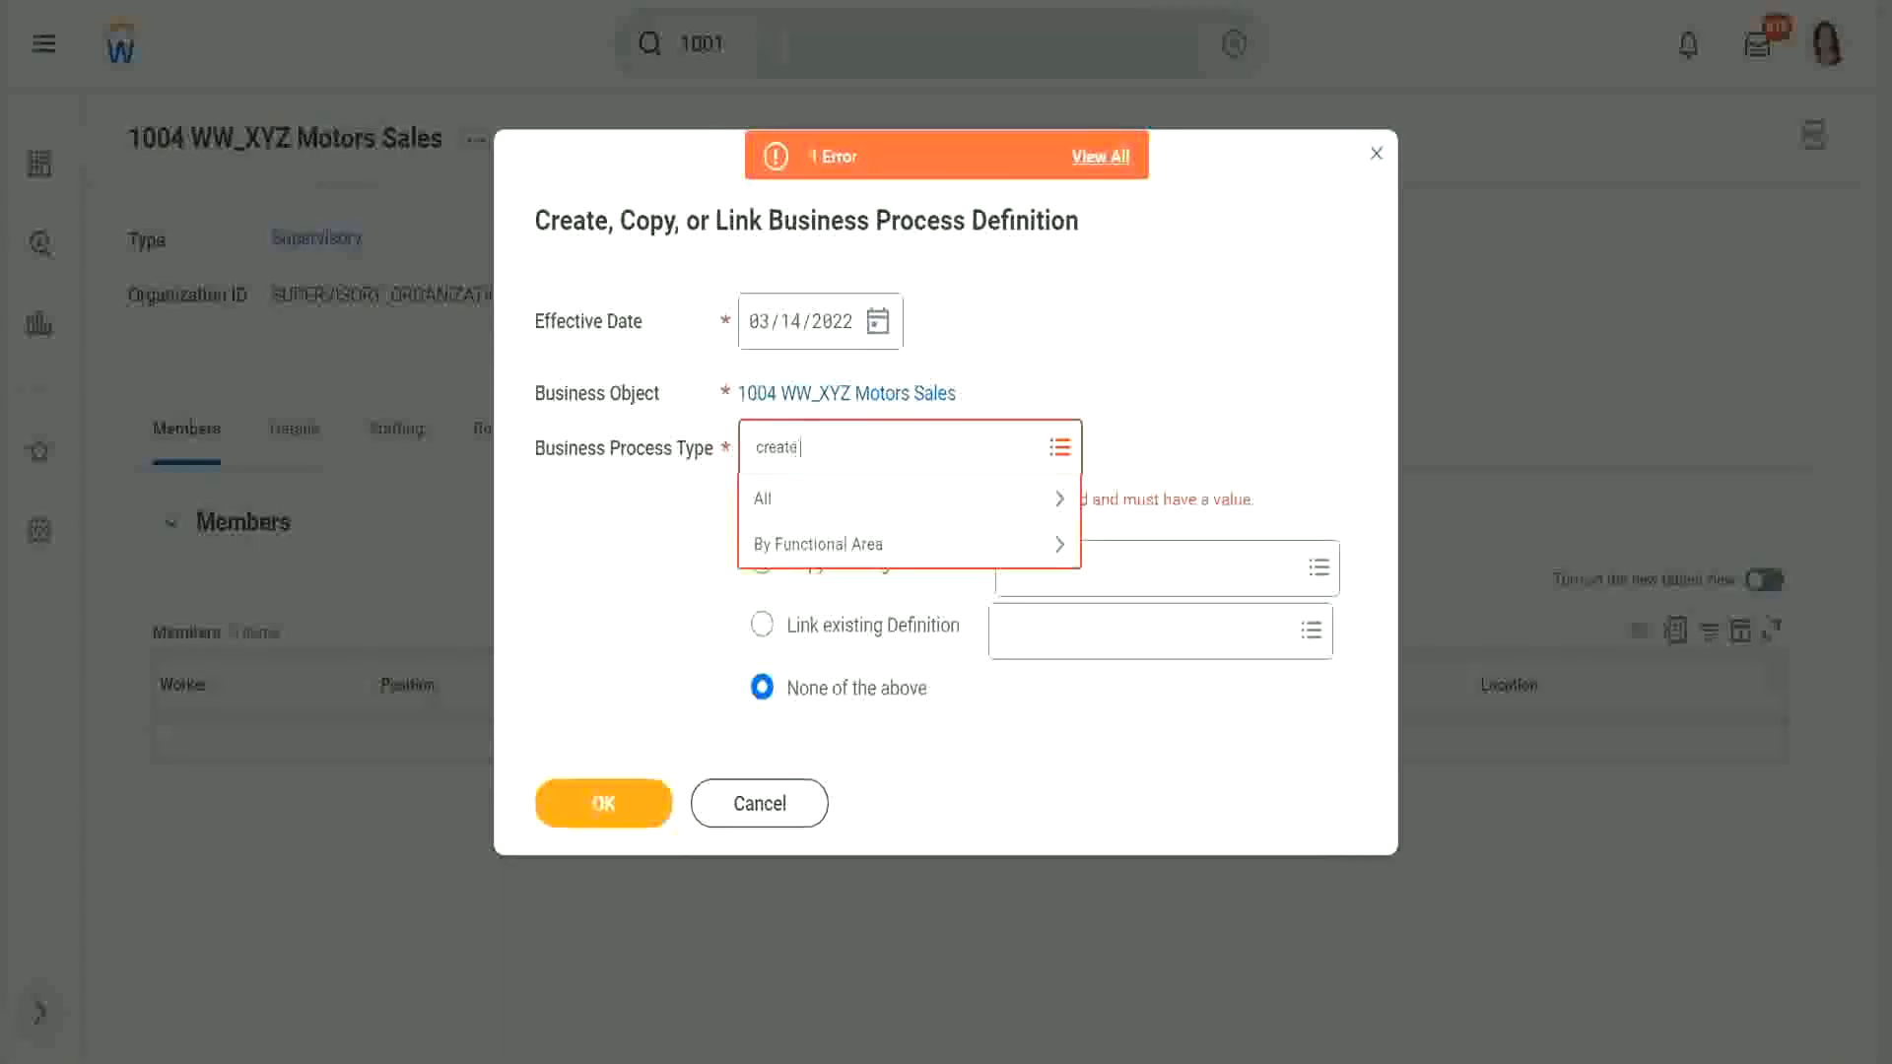
{"action": "type", "text": " position"}
{"action": "key", "text": "Return"}
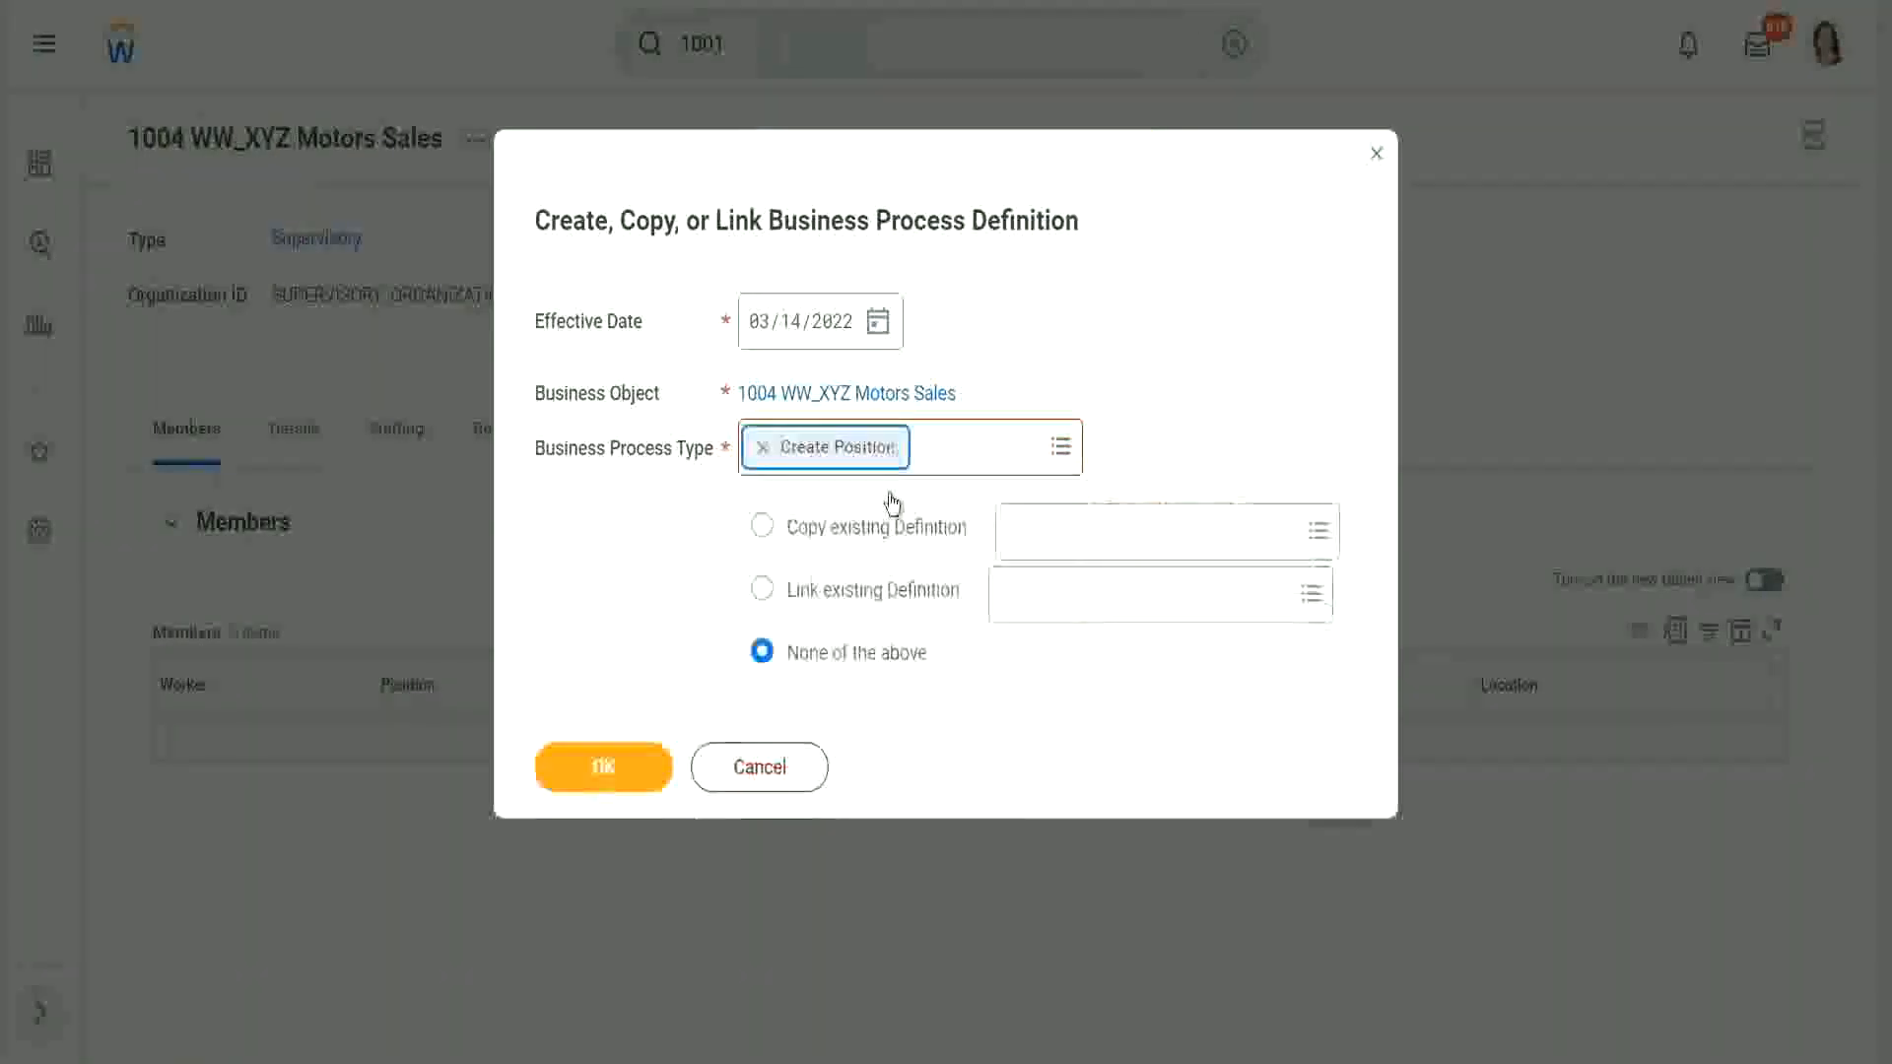
{"action": "left_click", "coordinate": [618, 770]}
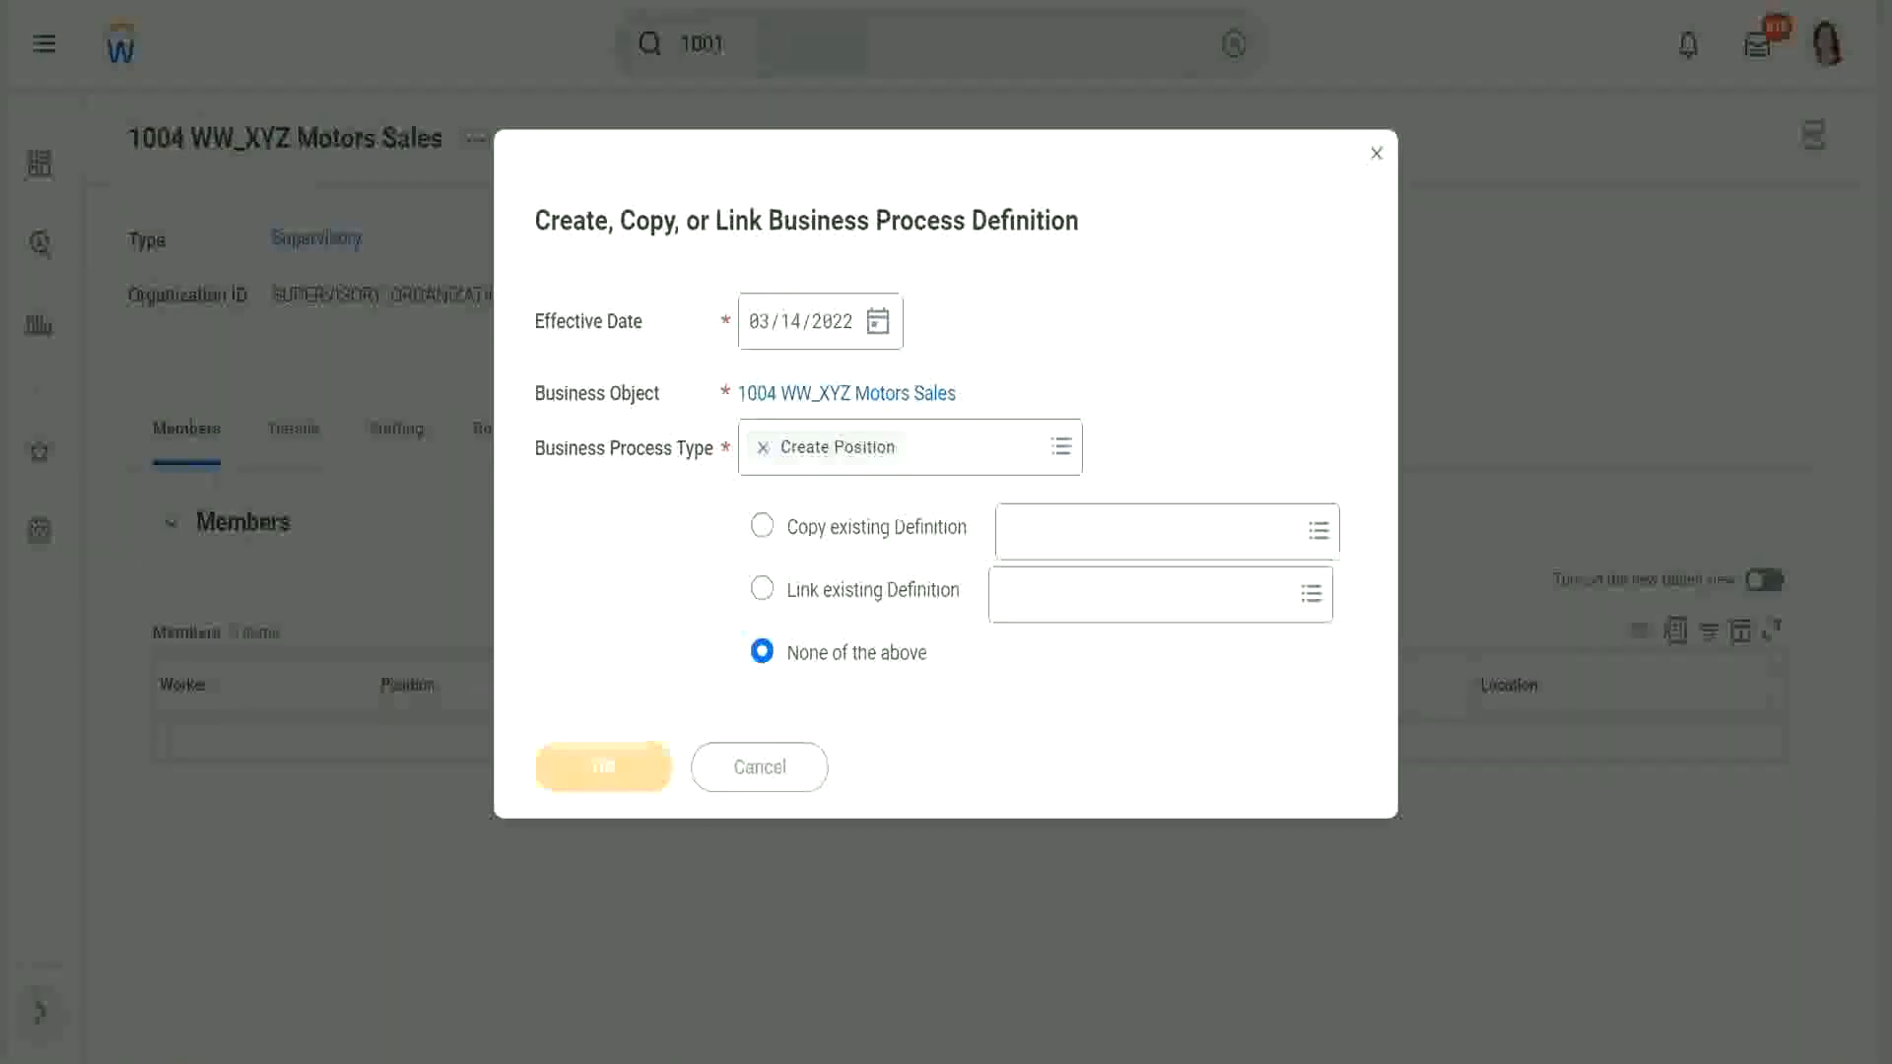
{"action": "scroll", "coordinate": [575, 587], "scroll_direction": "down", "scroll_amount": 3}
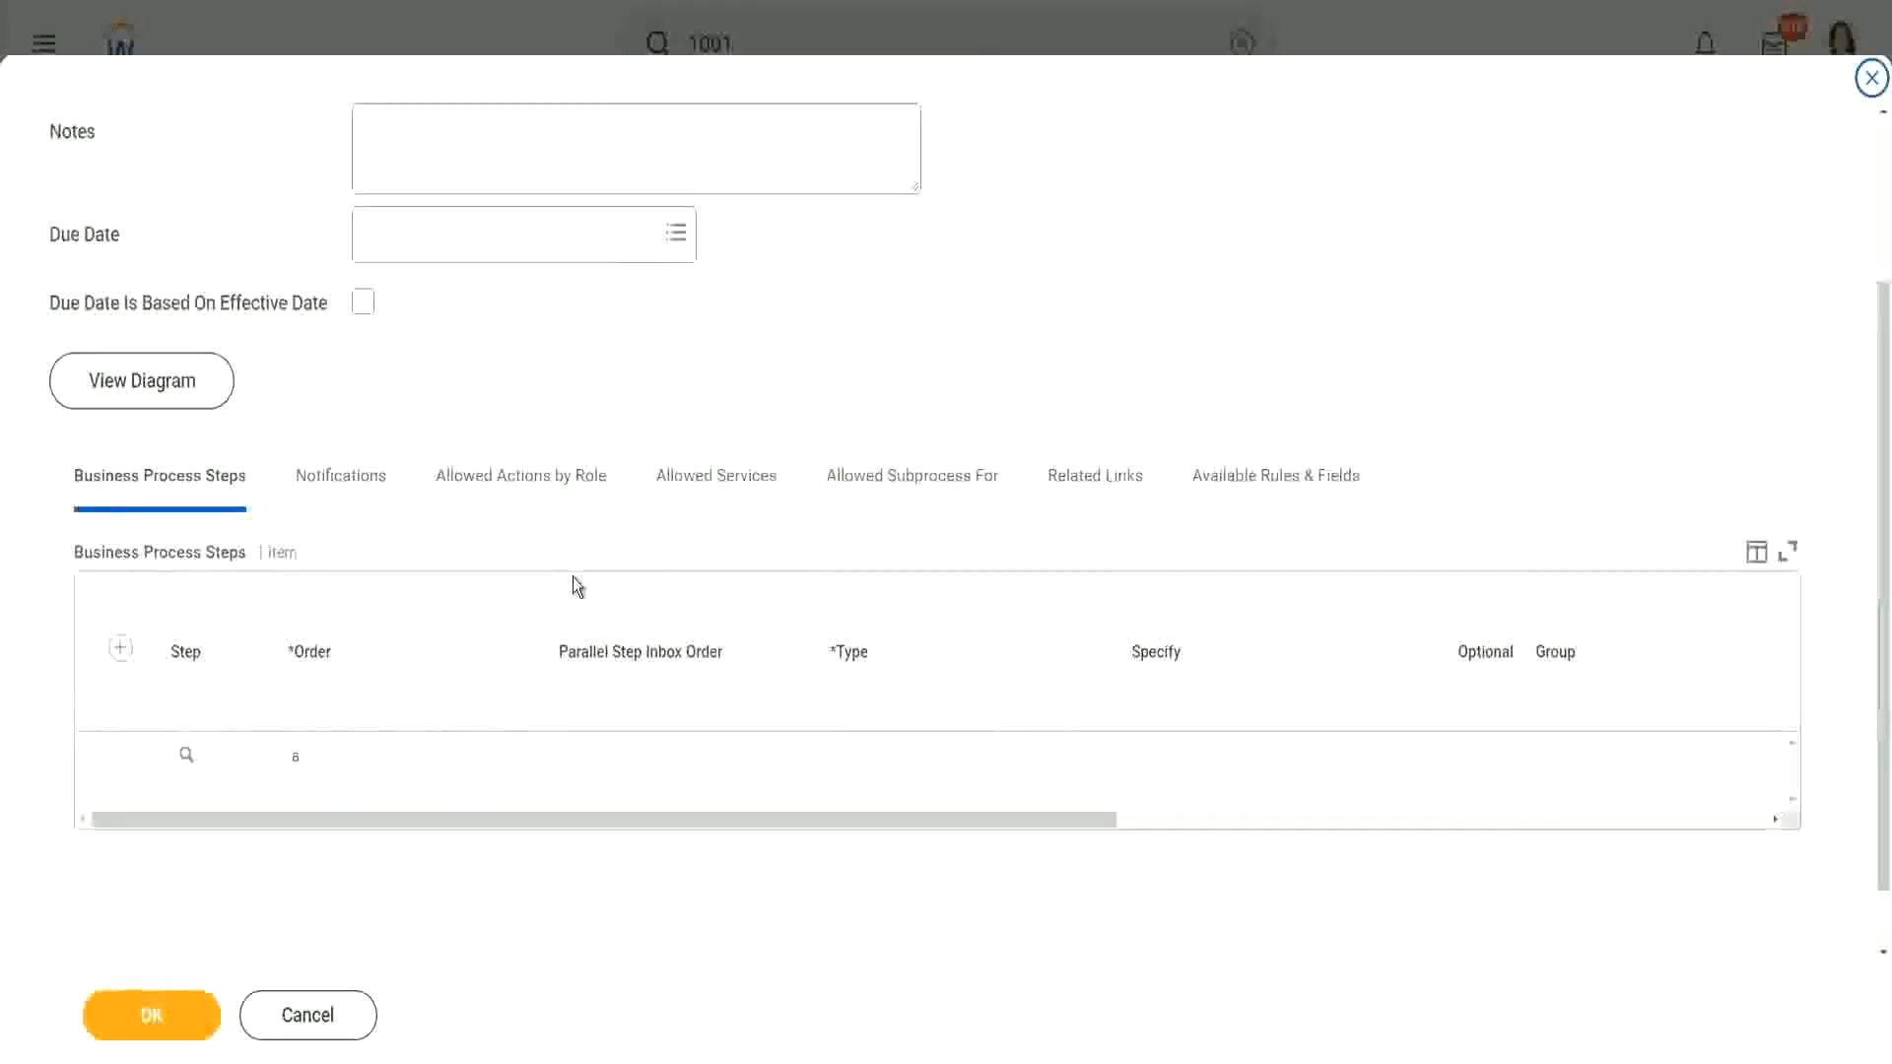
Step: Add a new process step with order 'b' and type Approval
{"action": "left_click", "coordinate": [120, 574]}
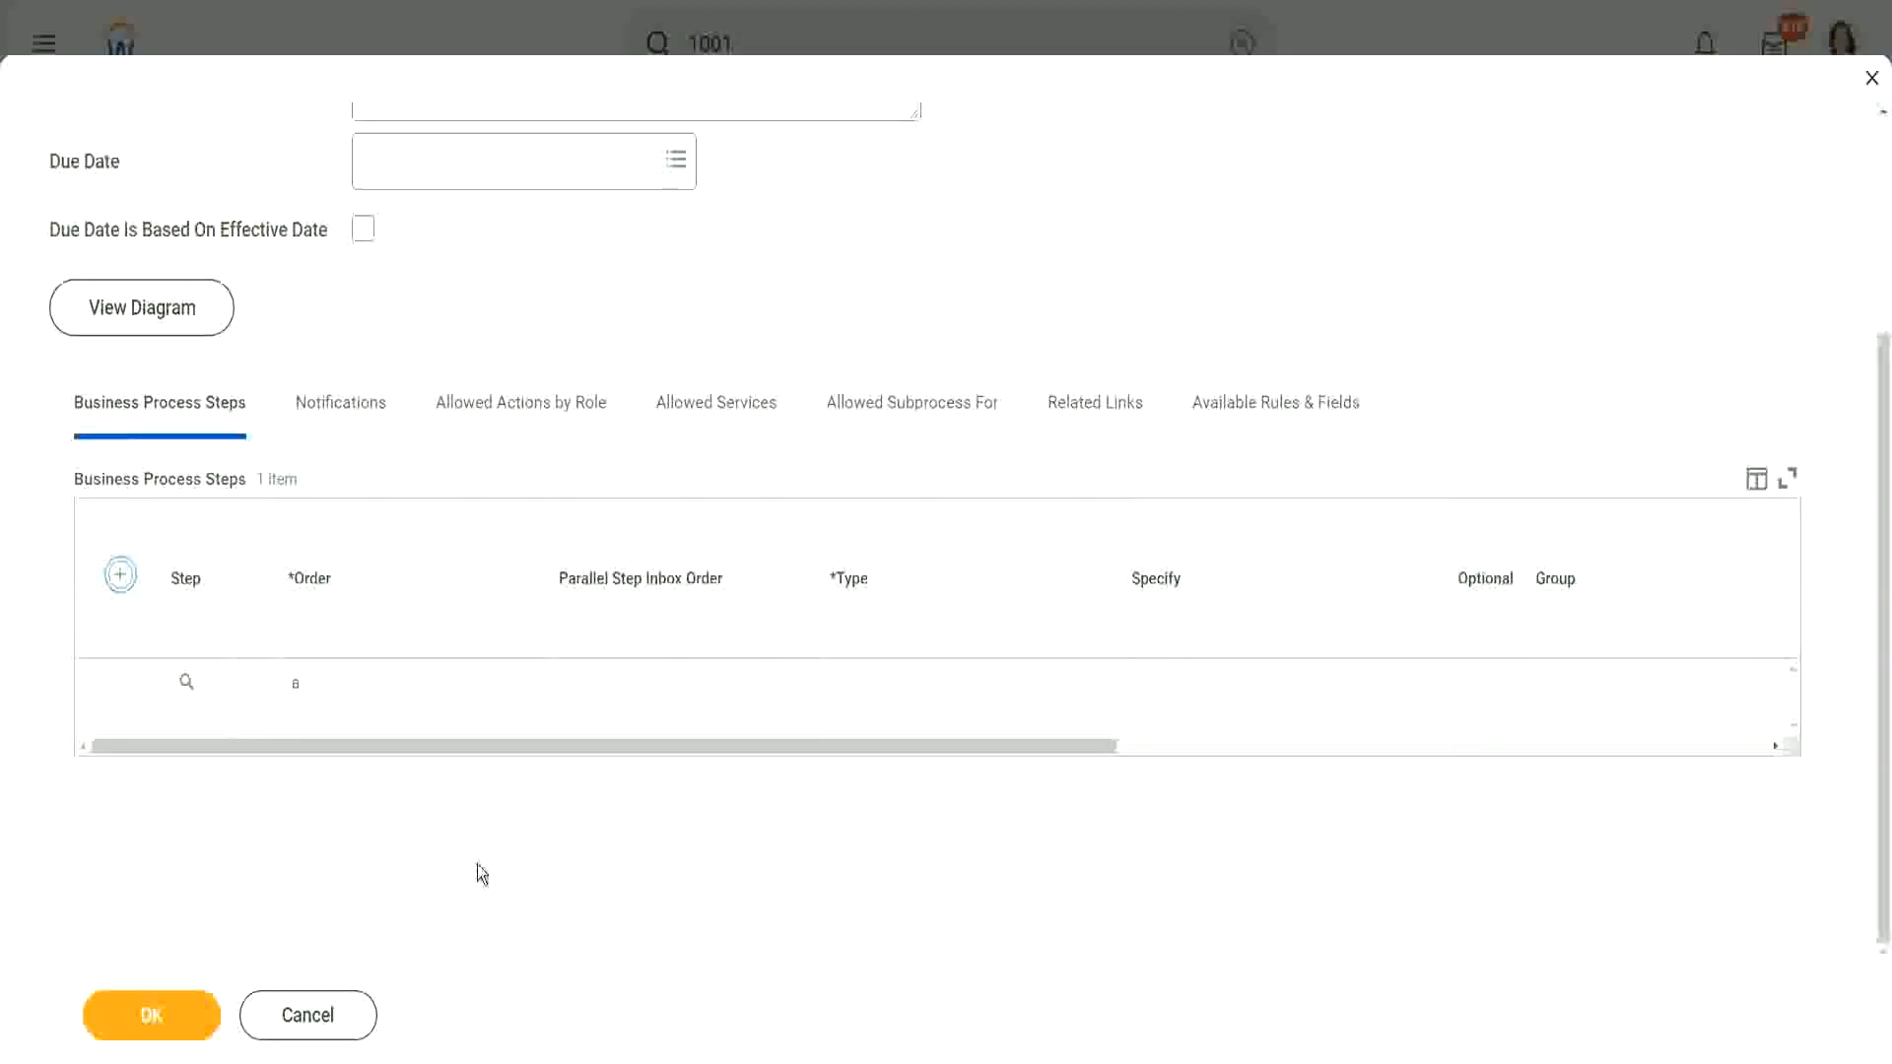
{"action": "left_click", "coordinate": [347, 703]}
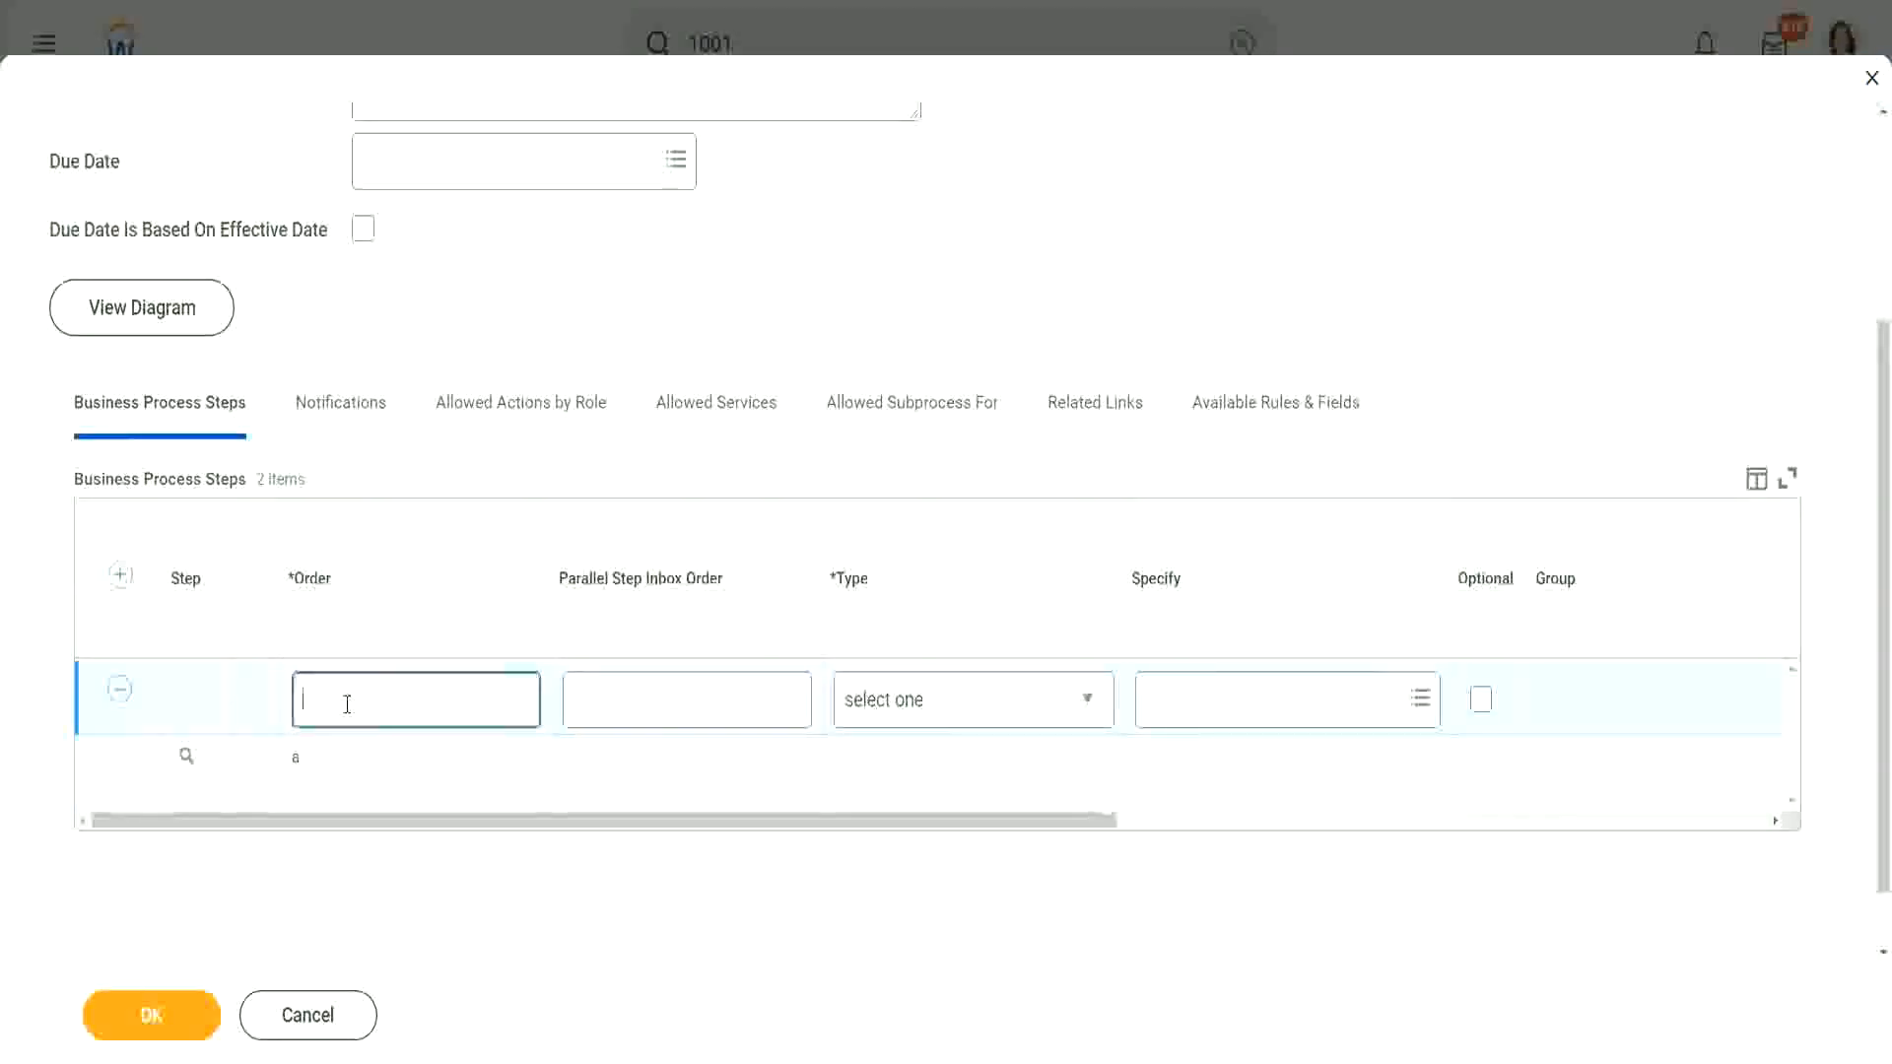
{"action": "type", "text": "b"}
{"action": "left_click", "coordinate": [948, 700]}
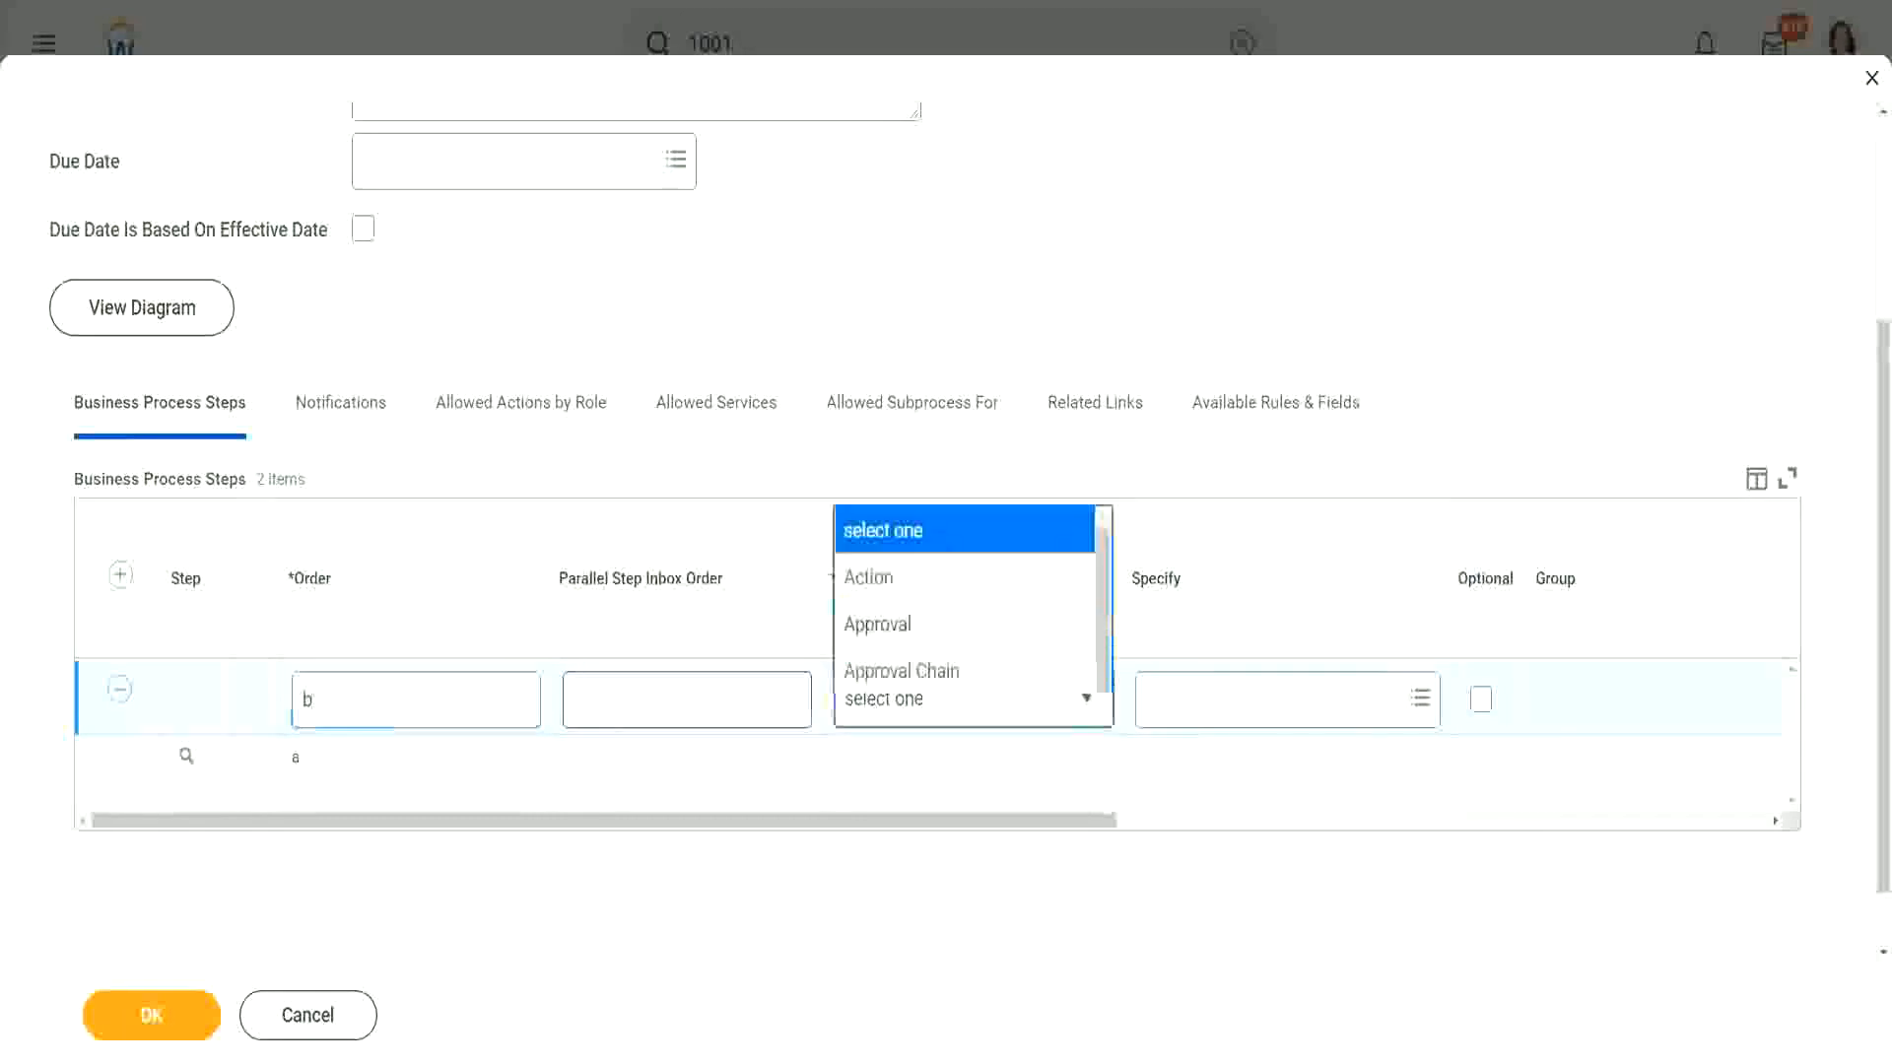
{"action": "left_click", "coordinate": [899, 133]}
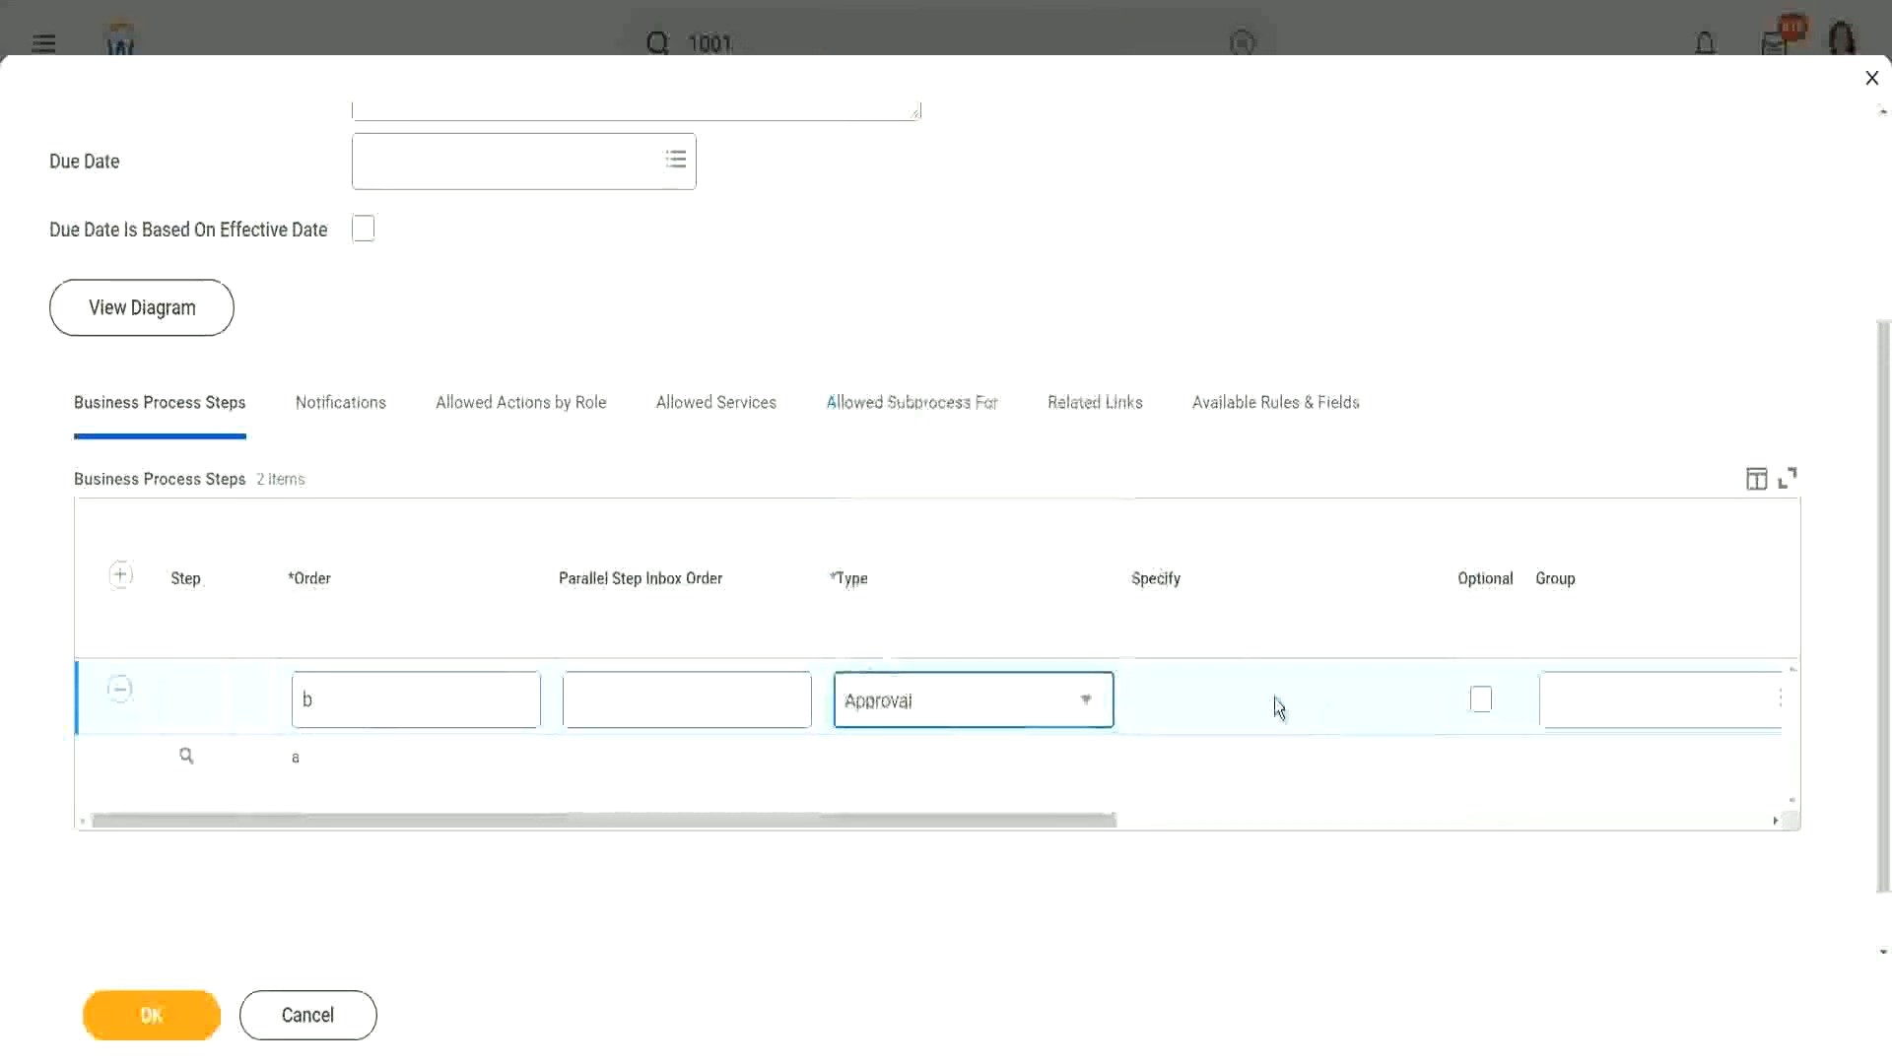
Step: Search the security groups for 'hr partner' as the step's approving group
{"action": "left_click", "coordinate": [1565, 712]}
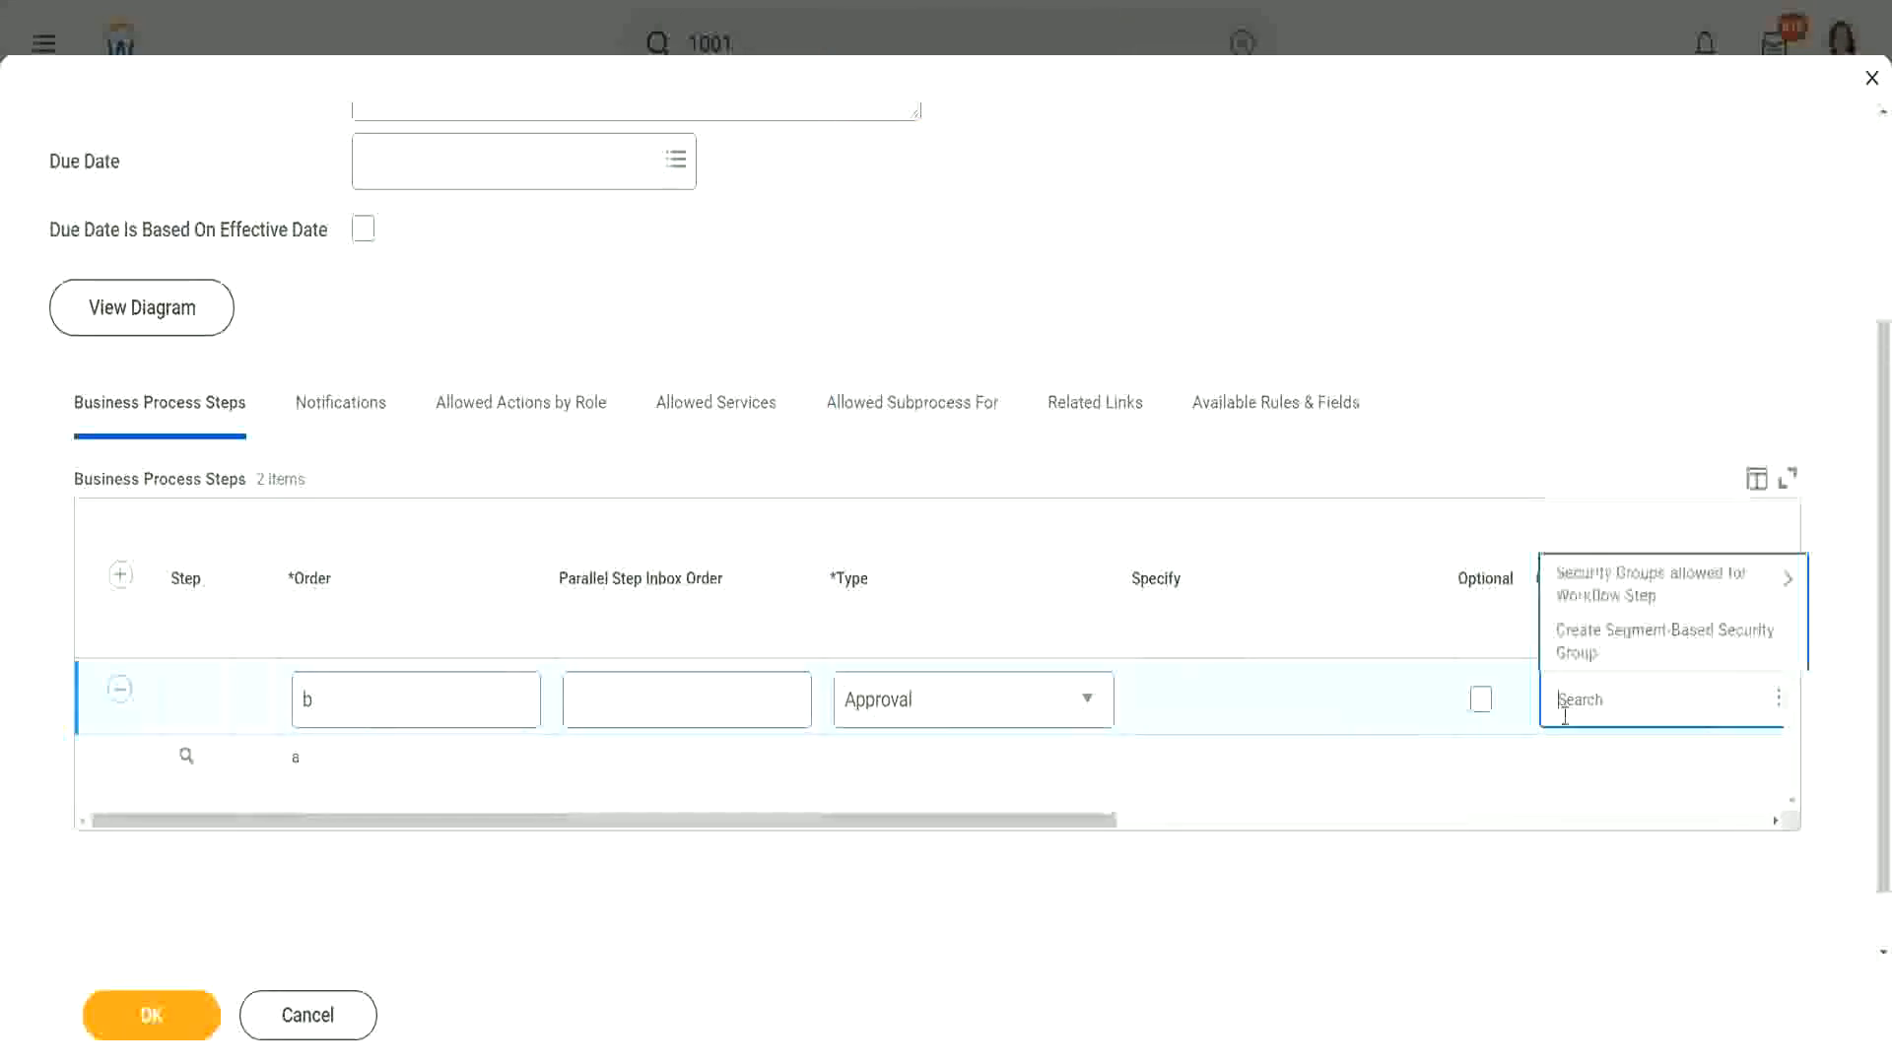
{"action": "type", "text": "hr partner"}
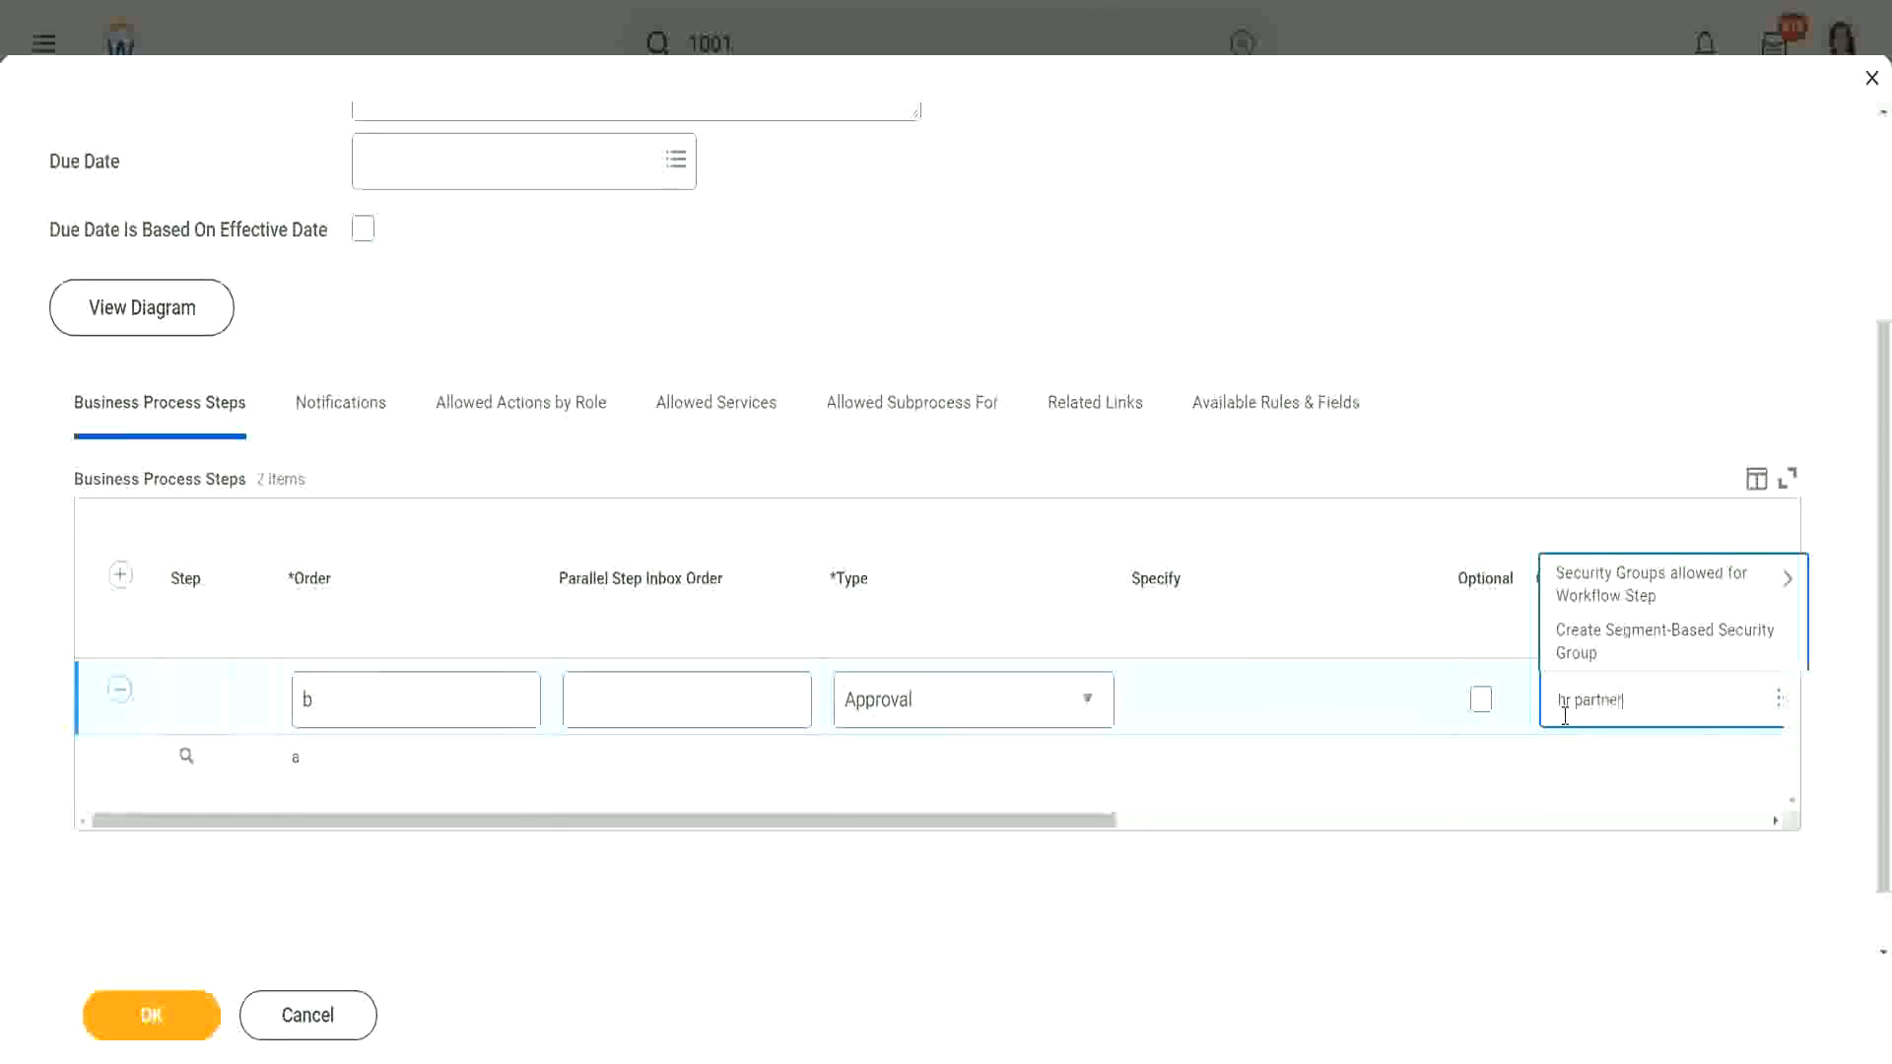
{"action": "key", "text": "Return"}
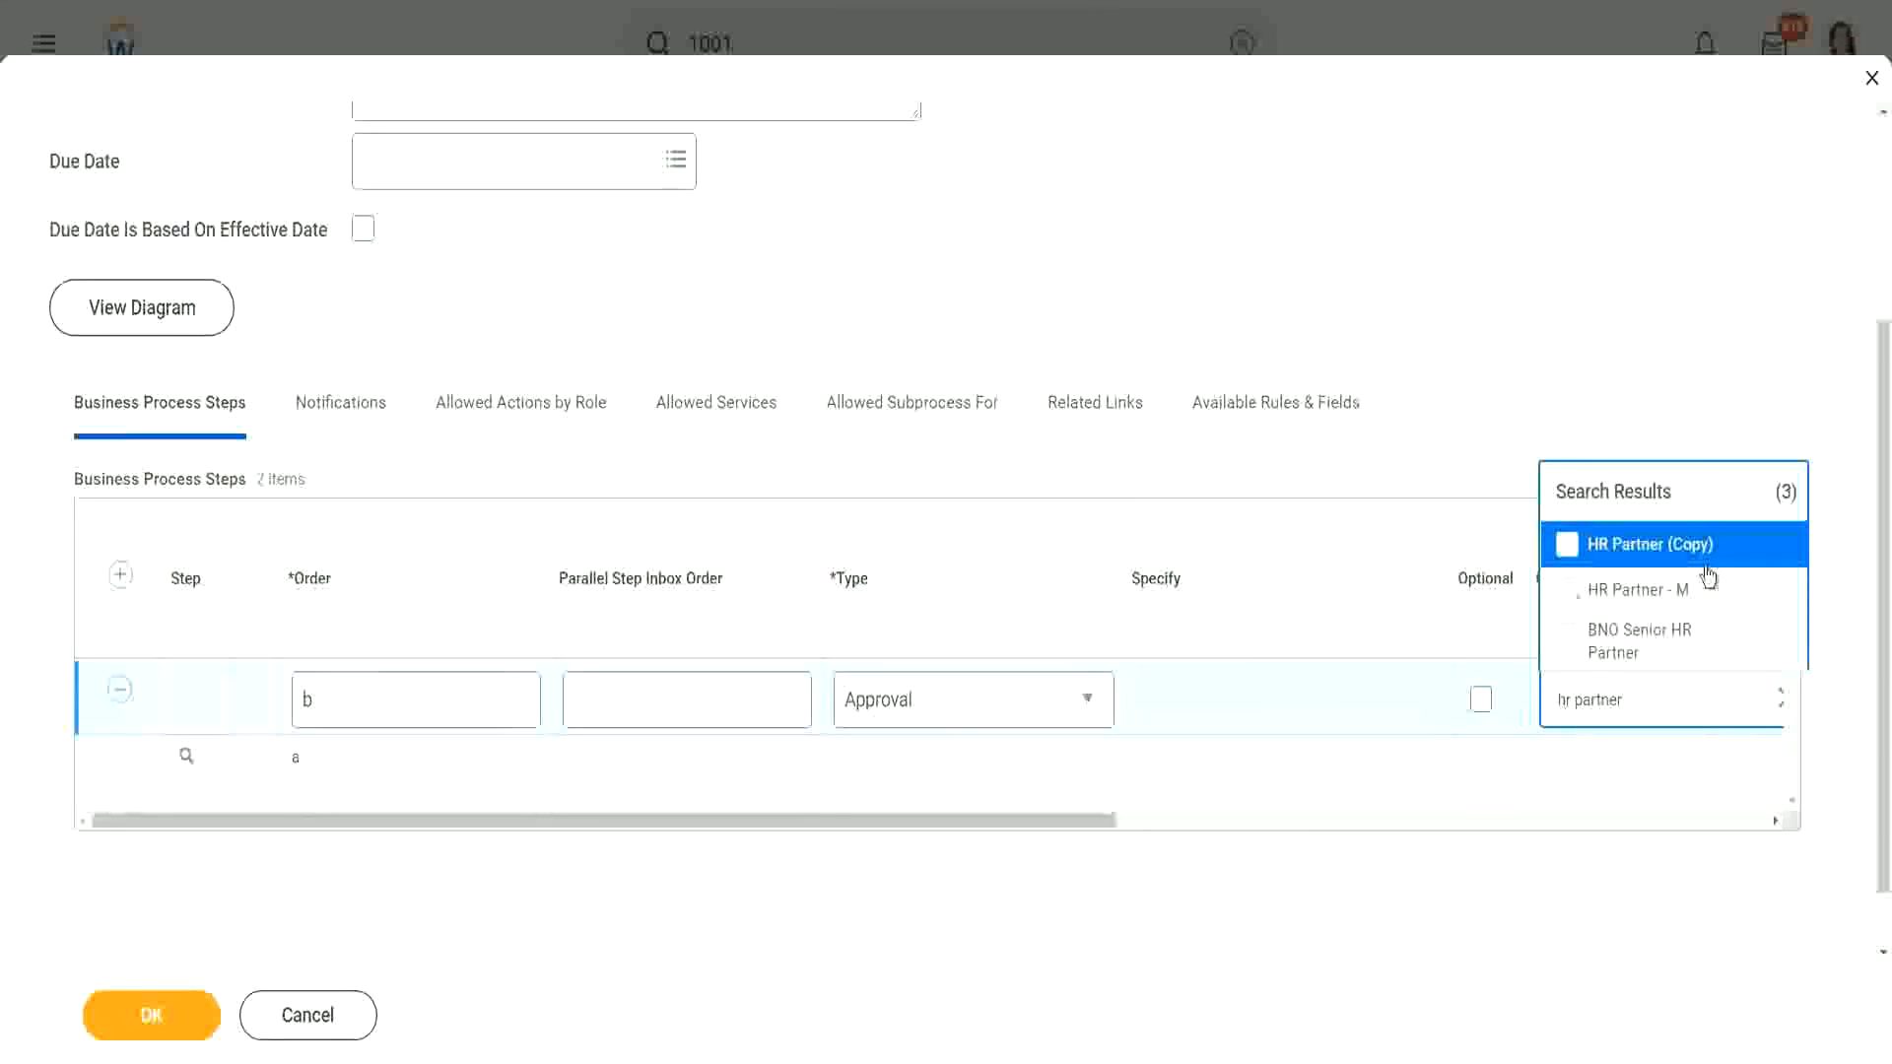
{"action": "left_click_drag", "start_coordinate": [937, 821], "coordinate": [1172, 823]}
{"action": "left_click", "coordinate": [1220, 709]}
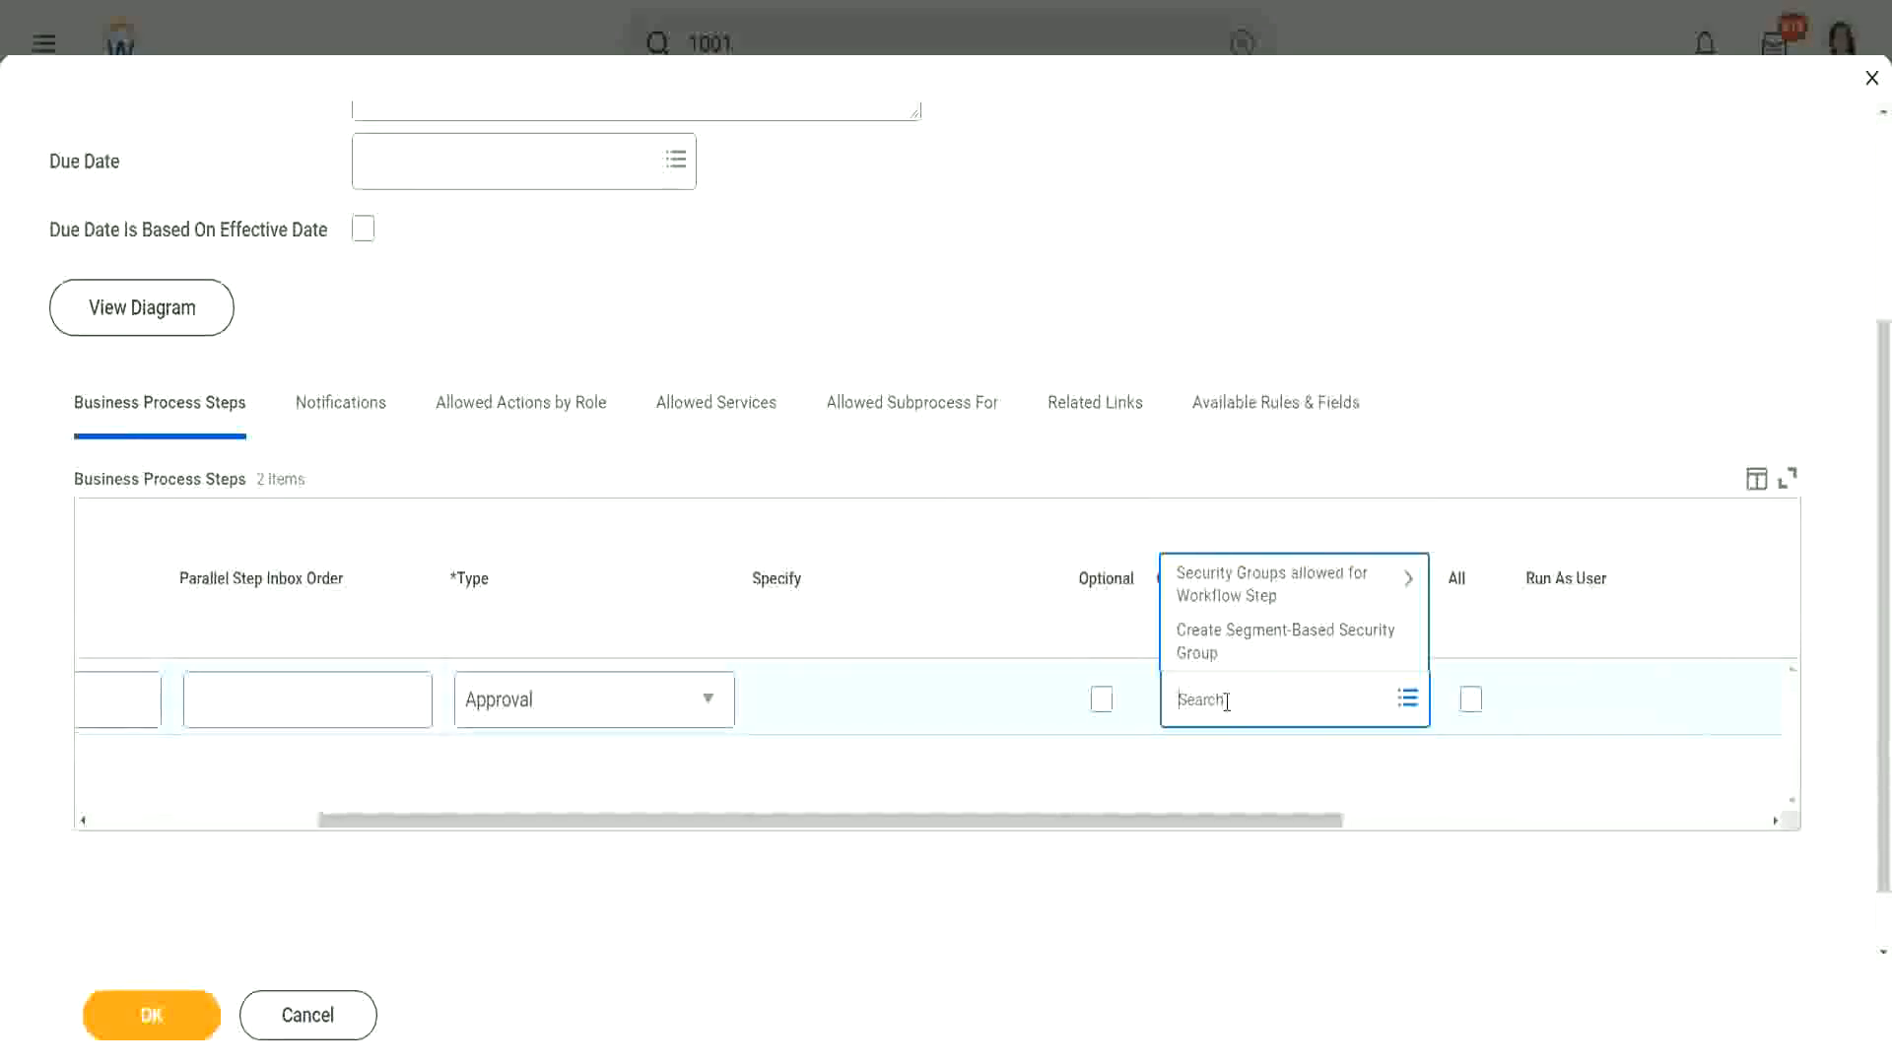
{"action": "type", "text": "hr parti"}
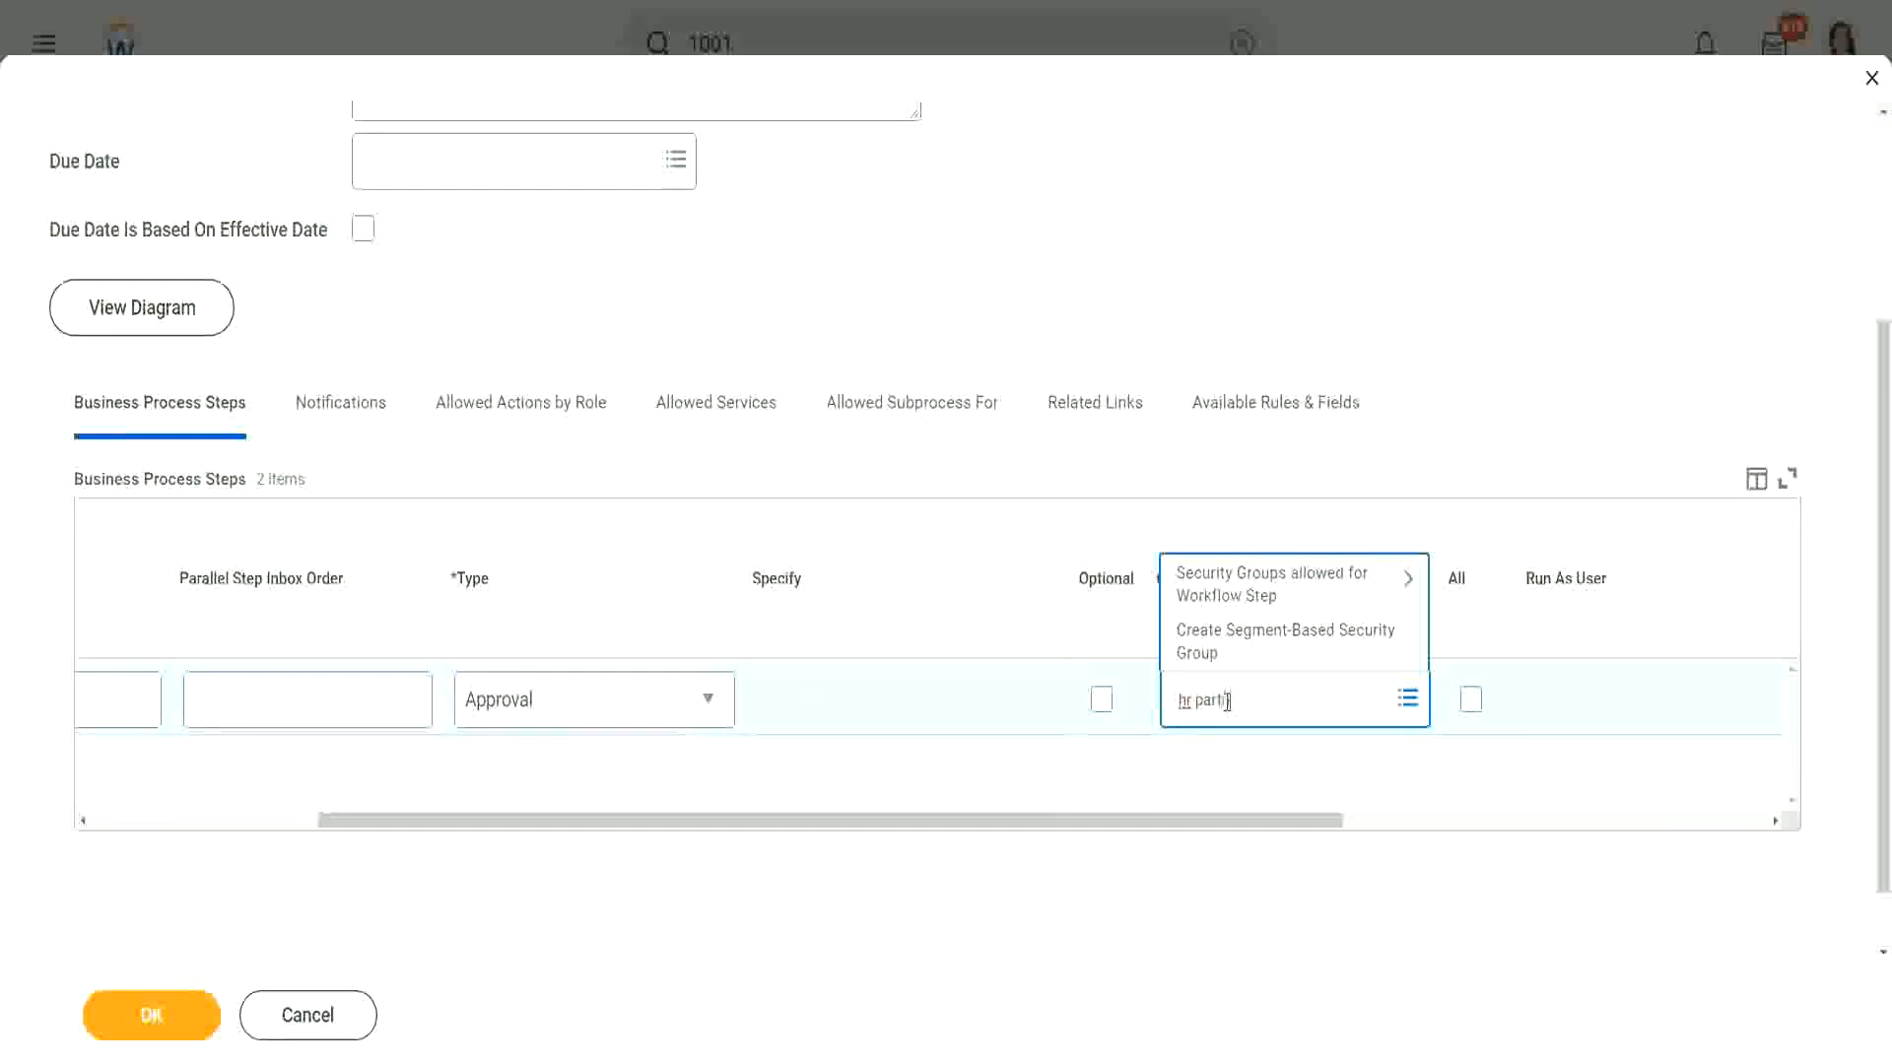
{"action": "type", "text": "er"}
{"action": "key", "text": "Return"}
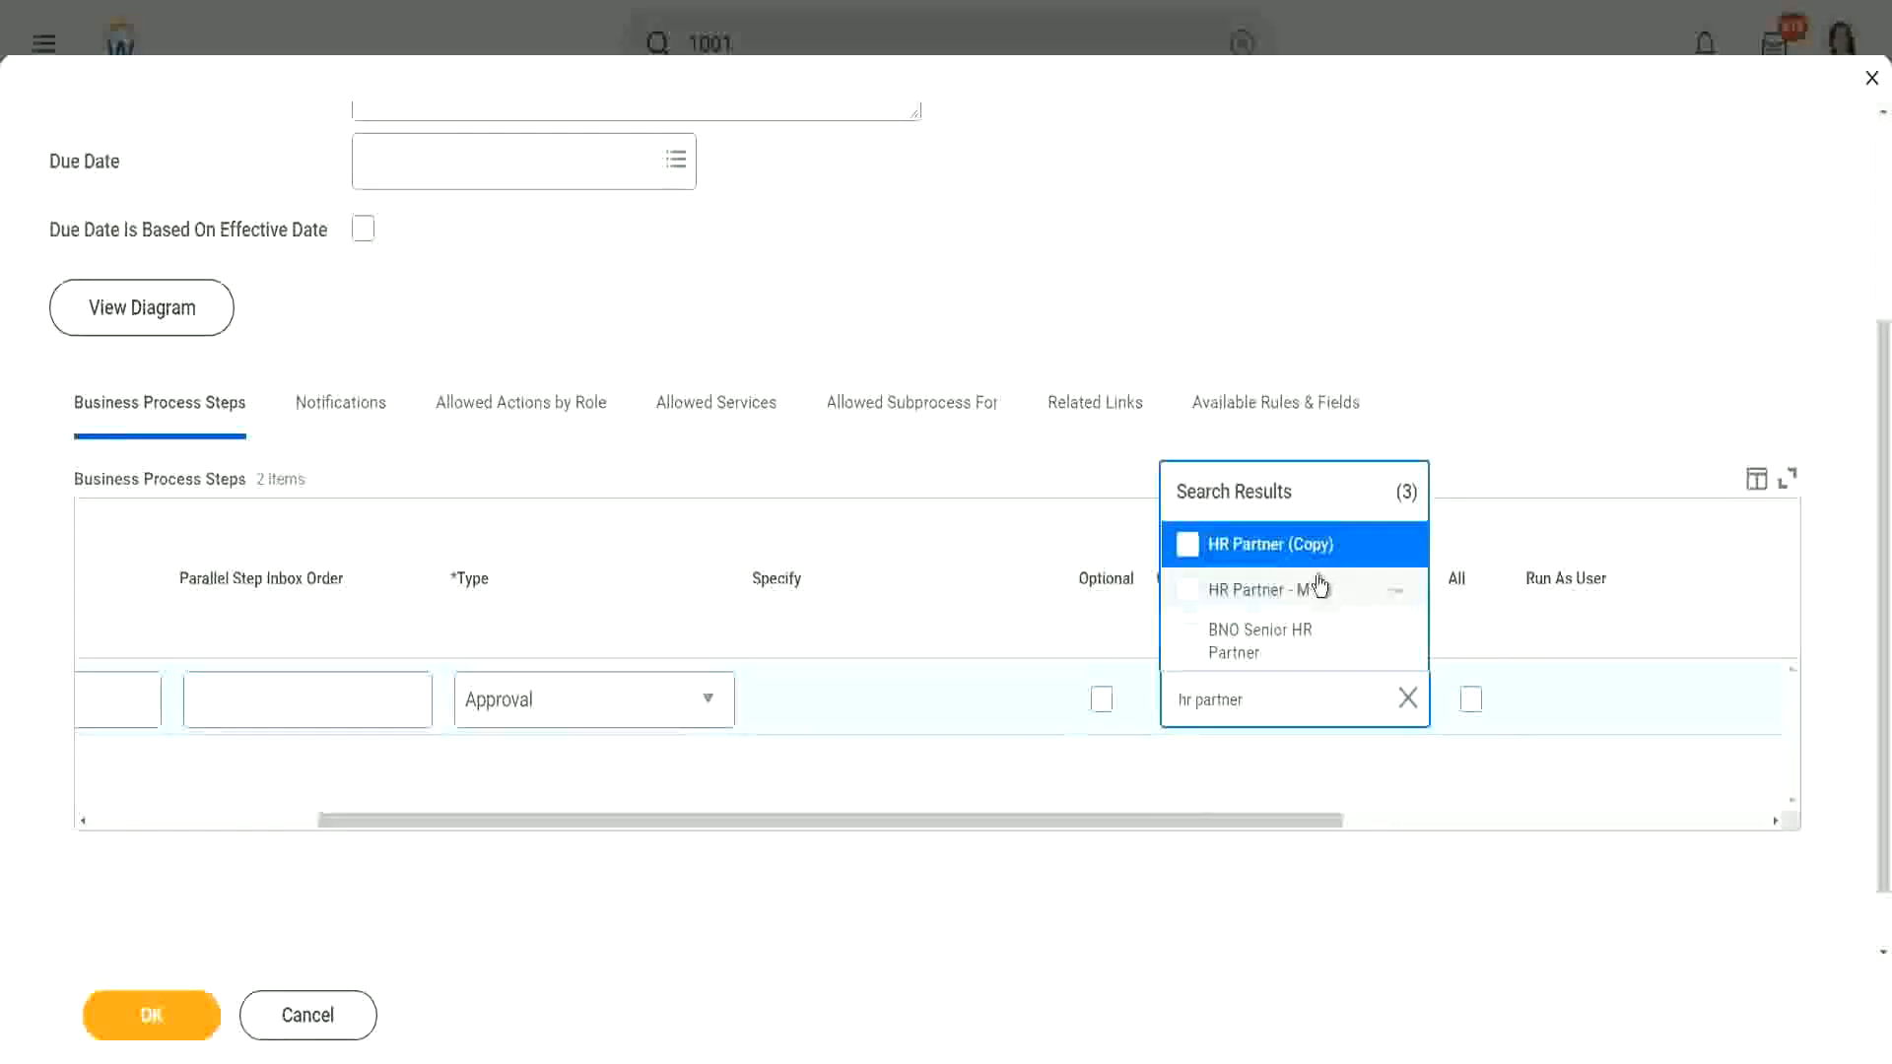
Step: Drop the Compensation Partner group and choose Manager - M as the approving group
{"action": "triple_click", "coordinate": [1279, 698]}
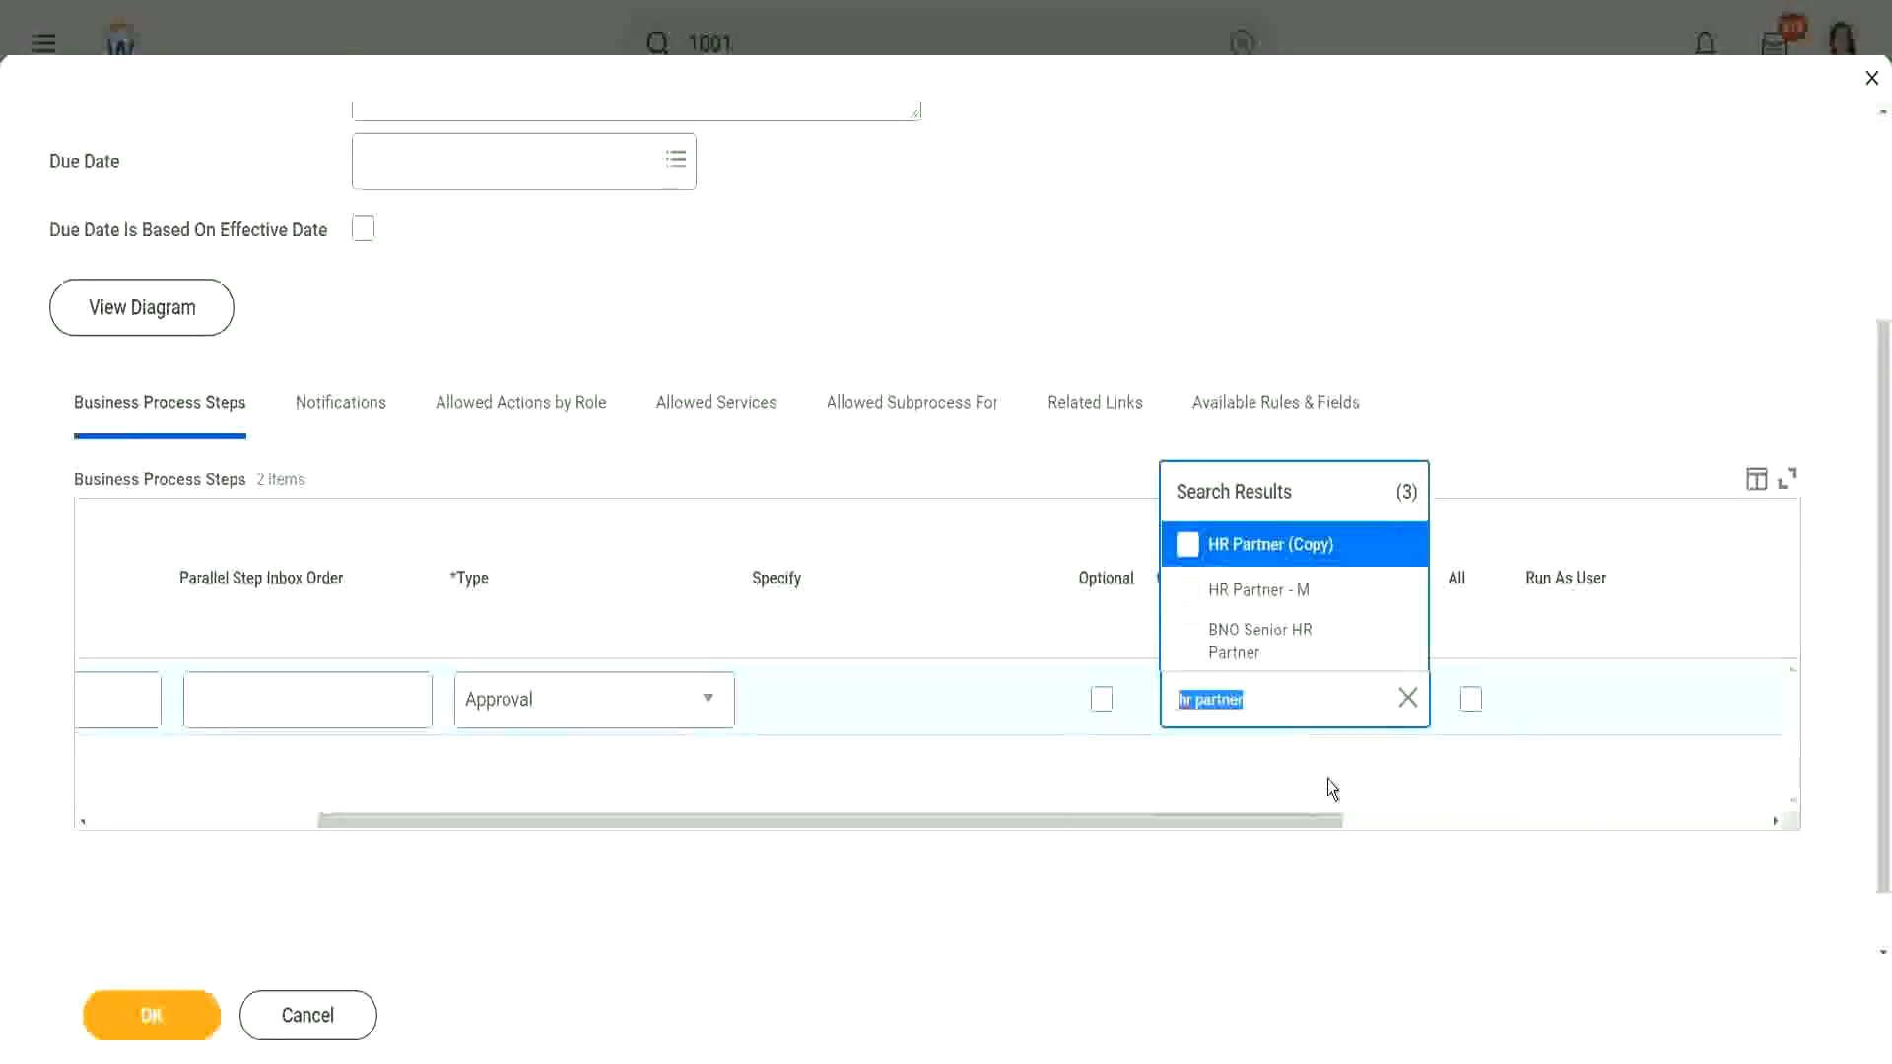
{"action": "type", "text": "compensation part"}
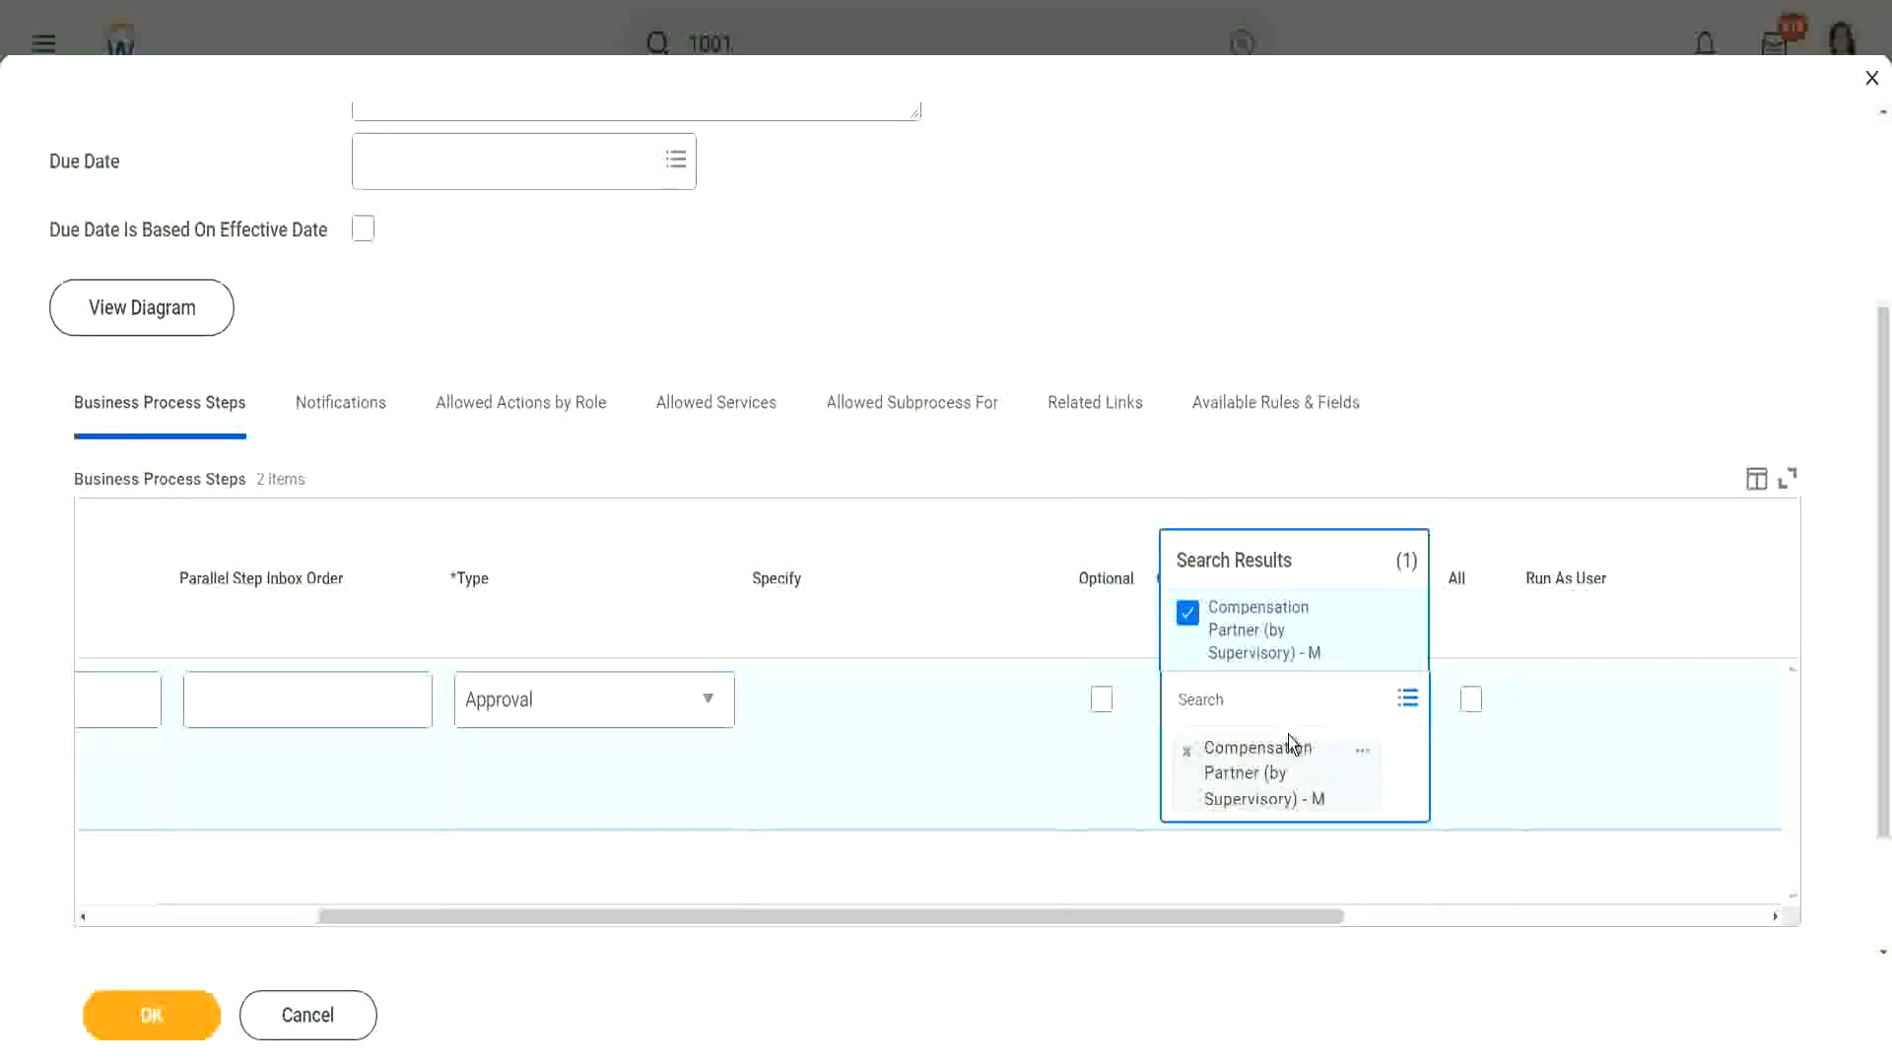
{"action": "left_click", "coordinate": [1185, 761]}
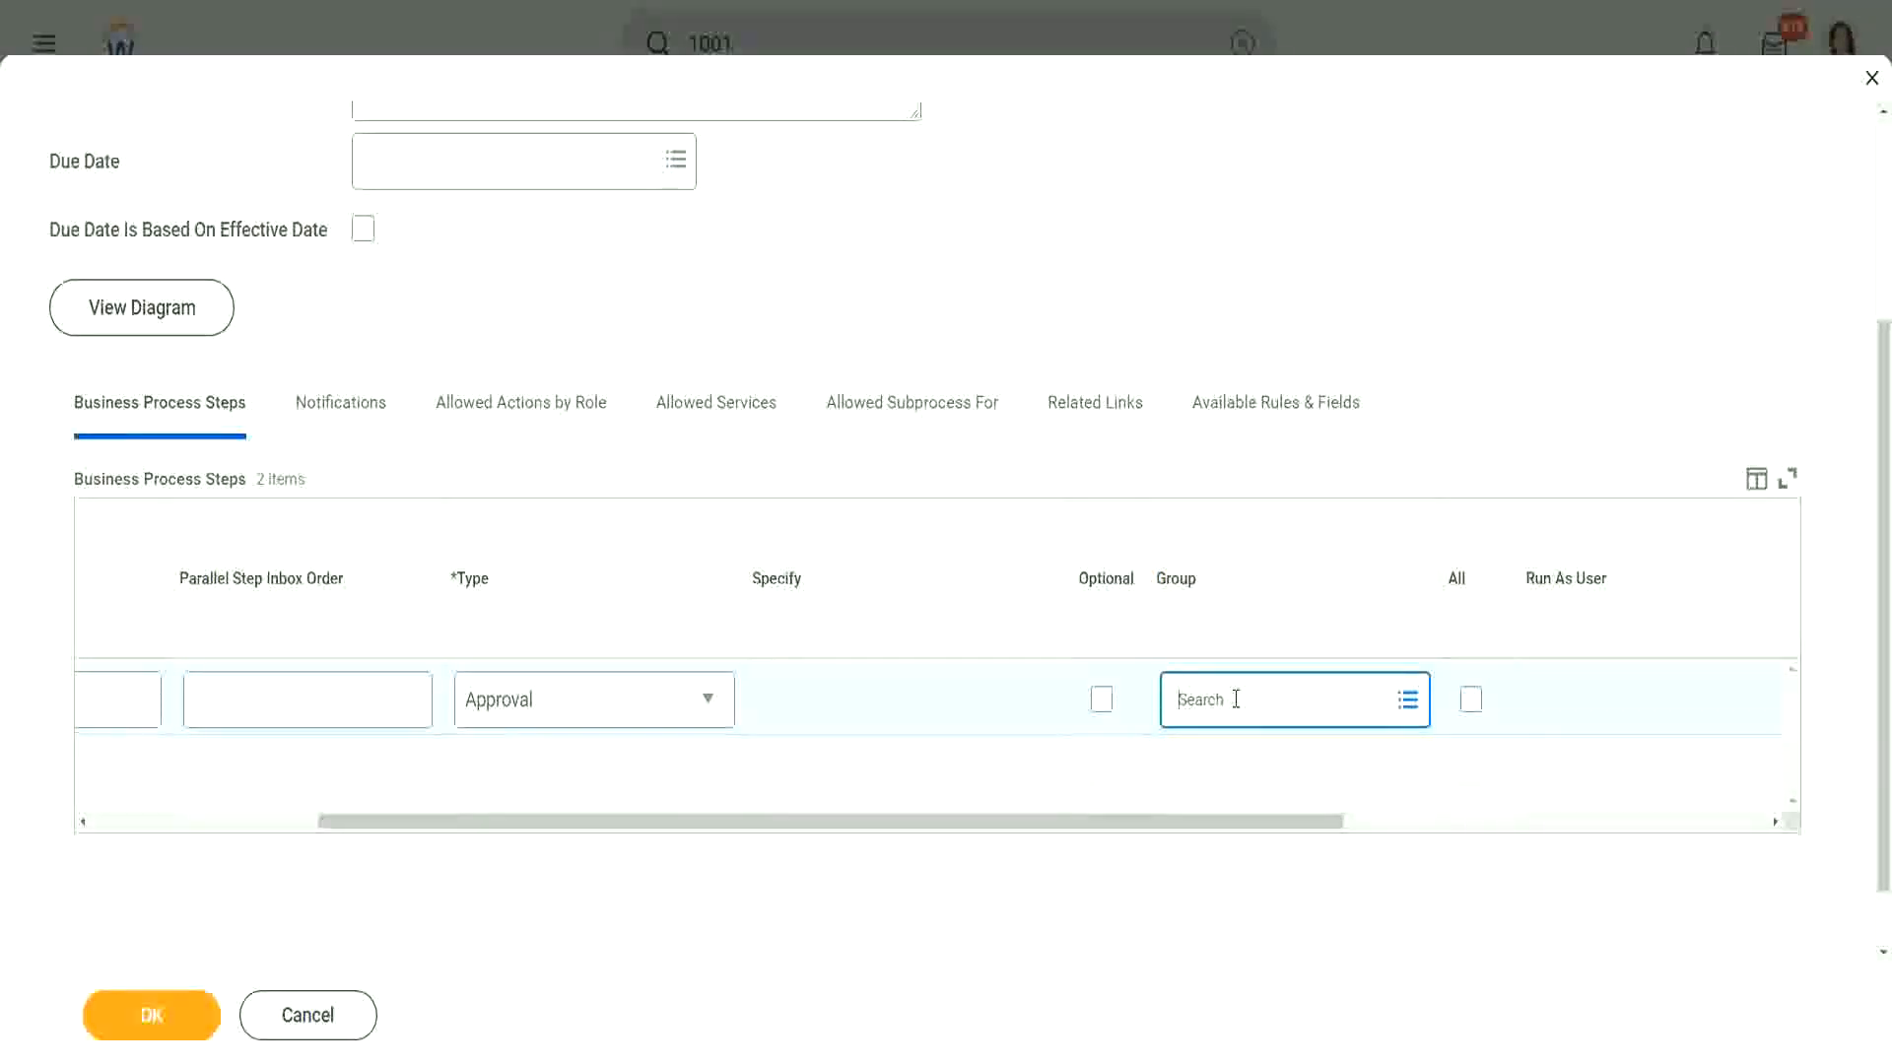
{"action": "type", "text": "benefits"}
{"action": "key", "text": "BackSpace"}
{"action": "key", "text": "BackSpace"}
{"action": "key", "text": "BackSpace"}
{"action": "key", "text": "BackSpace"}
{"action": "key", "text": "BackSpace"}
{"action": "key", "text": "BackSpace"}
{"action": "key", "text": "BackSpace"}
{"action": "key", "text": "BackSpace"}
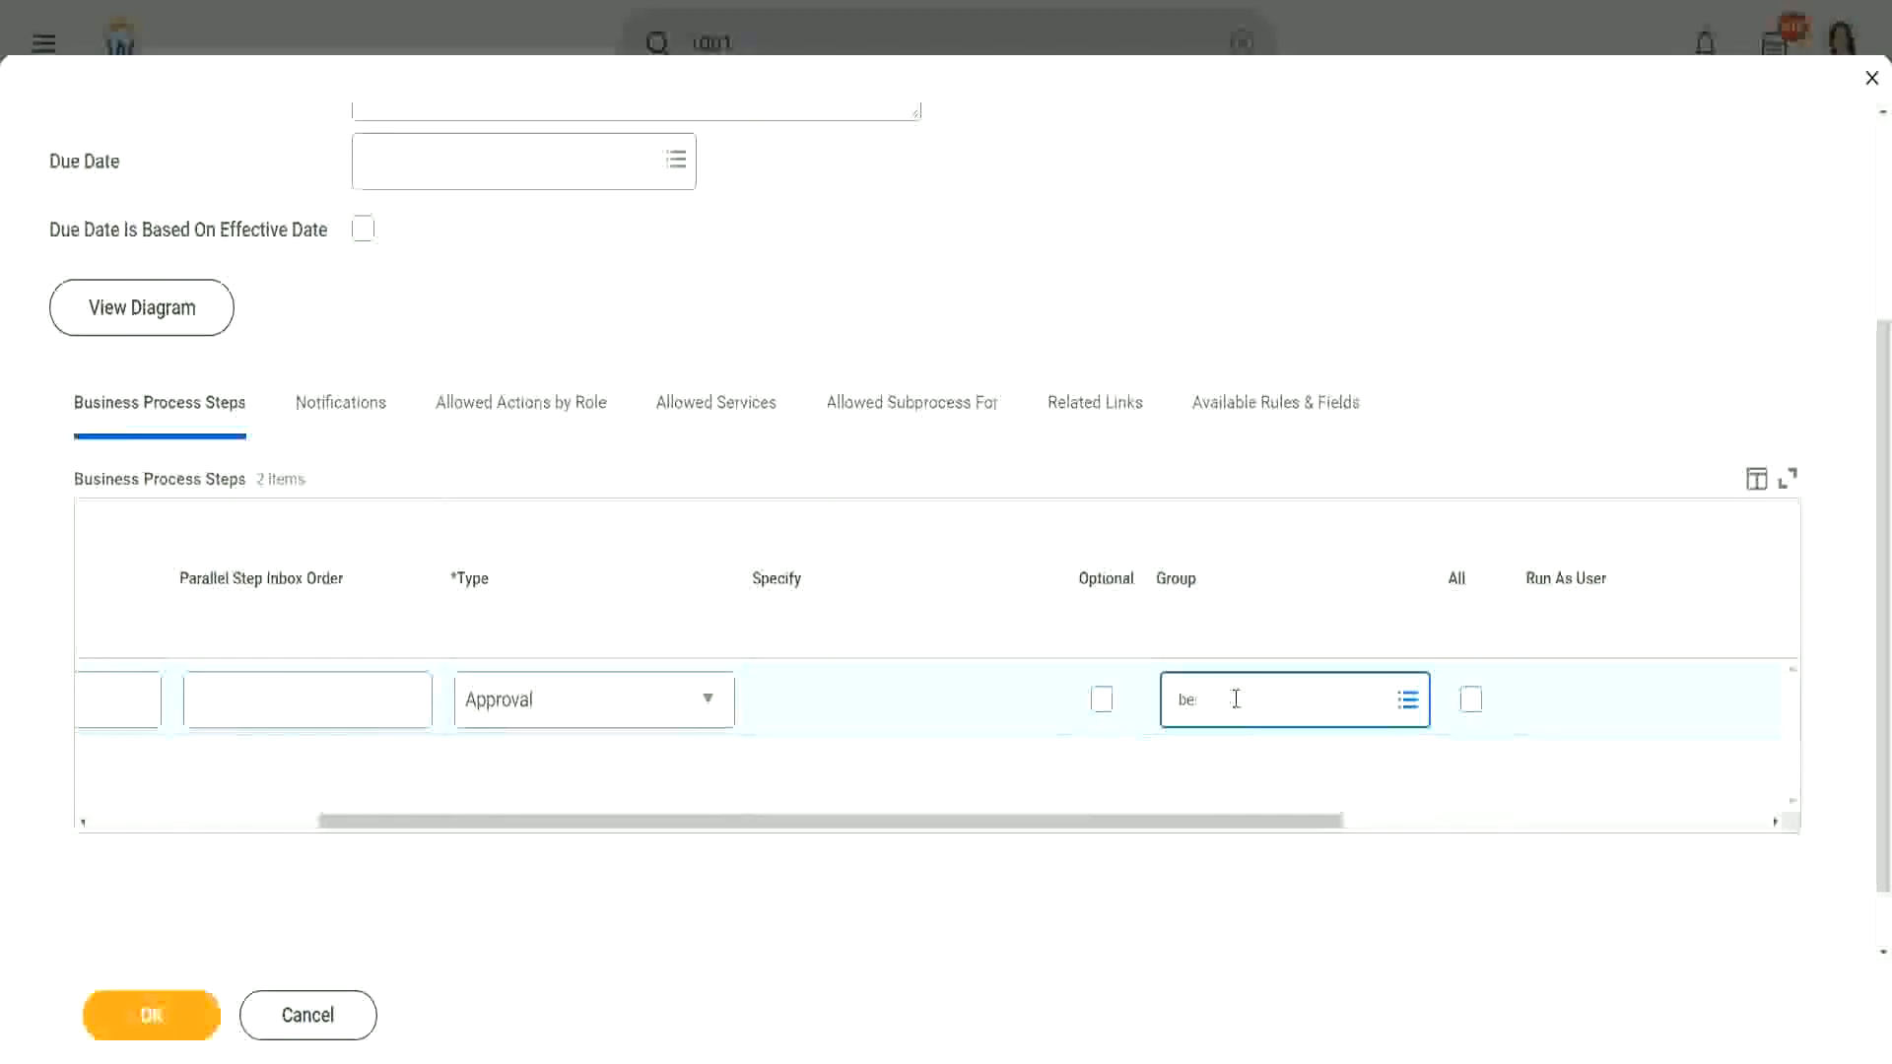
{"action": "type", "text": "manager"}
{"action": "key", "text": "Return"}
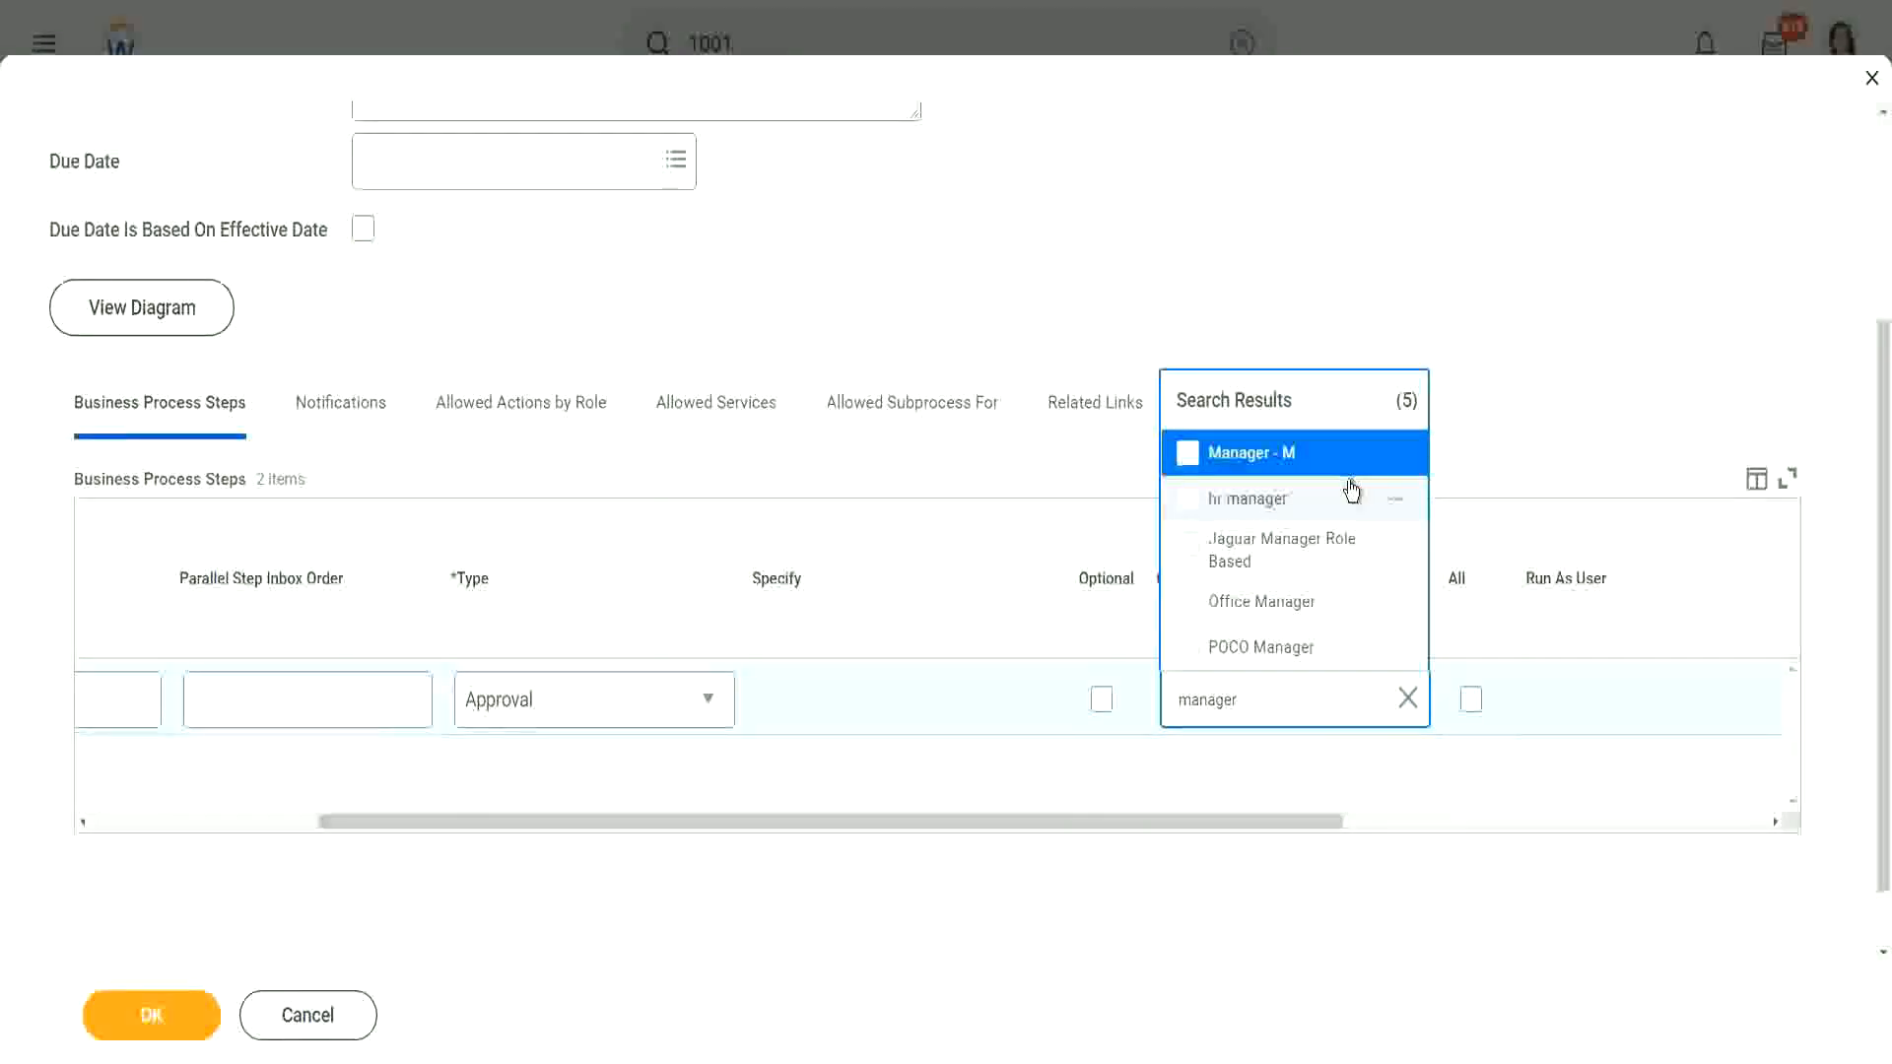
{"action": "left_click", "coordinate": [1398, 455]}
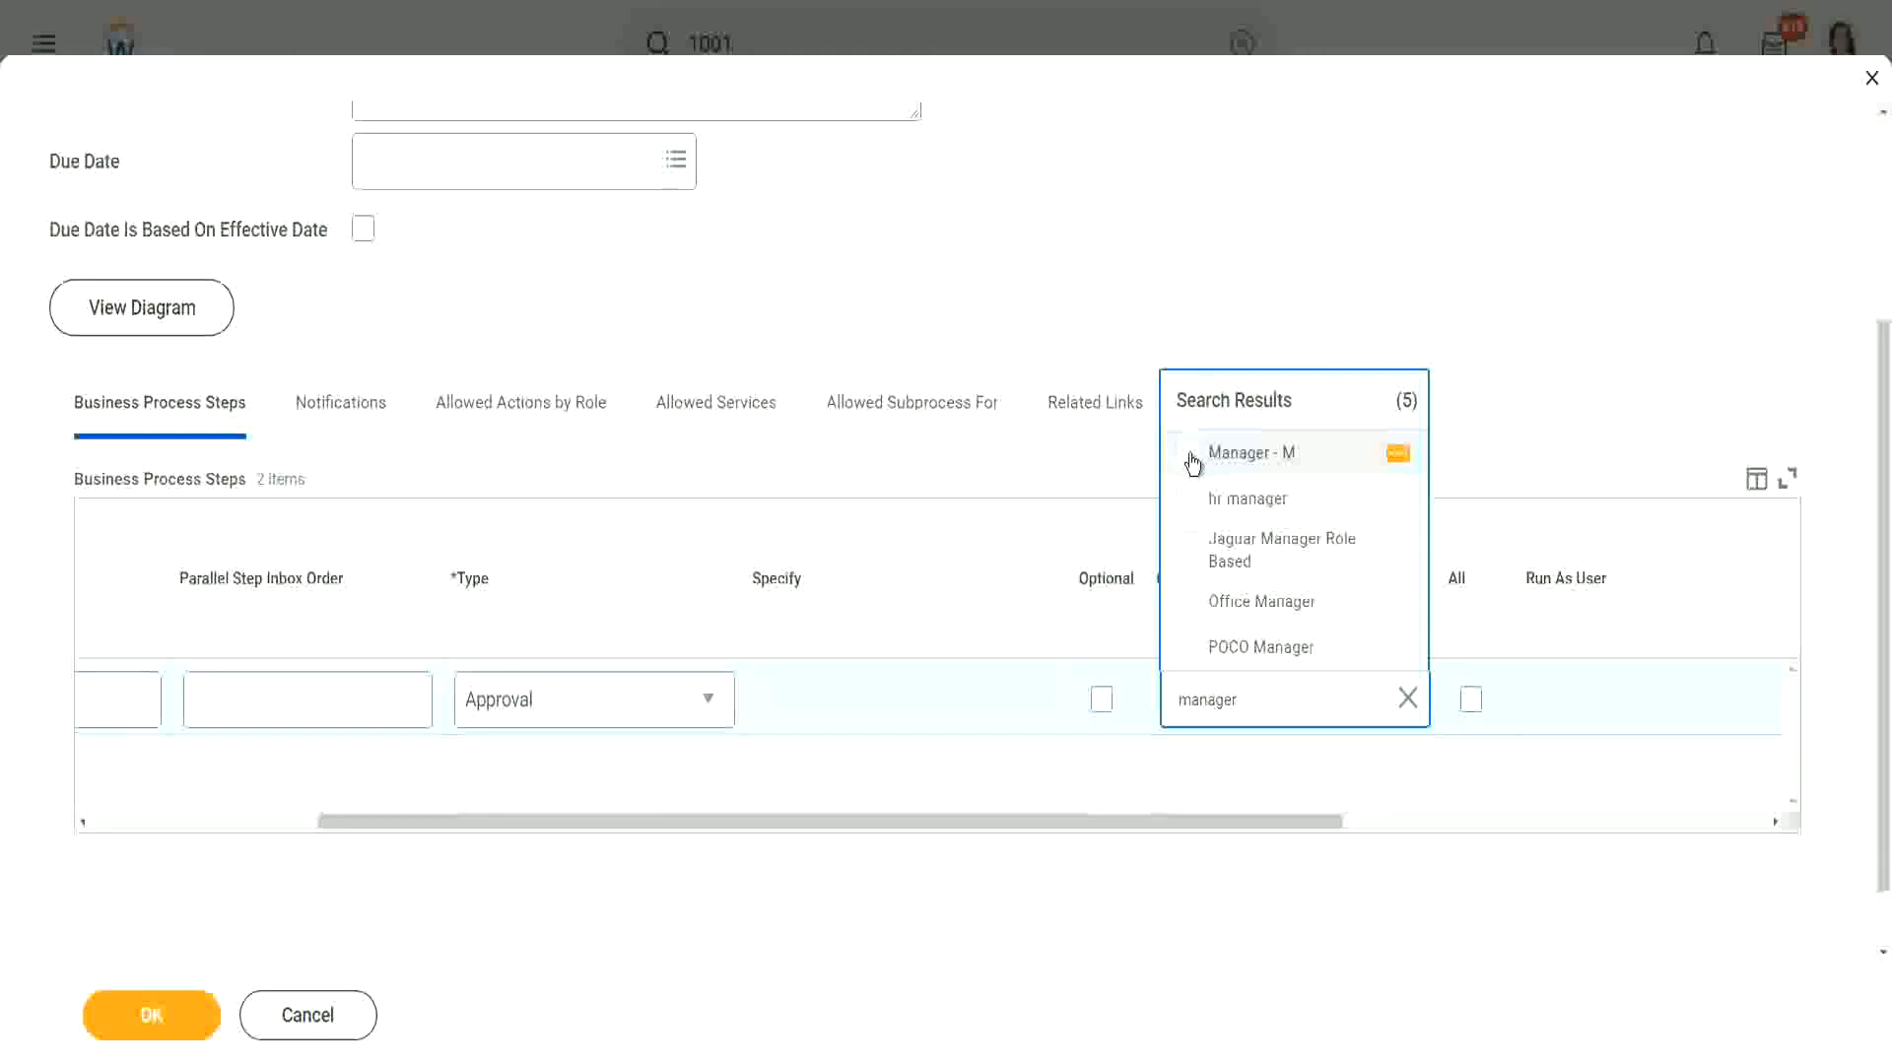
{"action": "left_click", "coordinate": [1193, 458]}
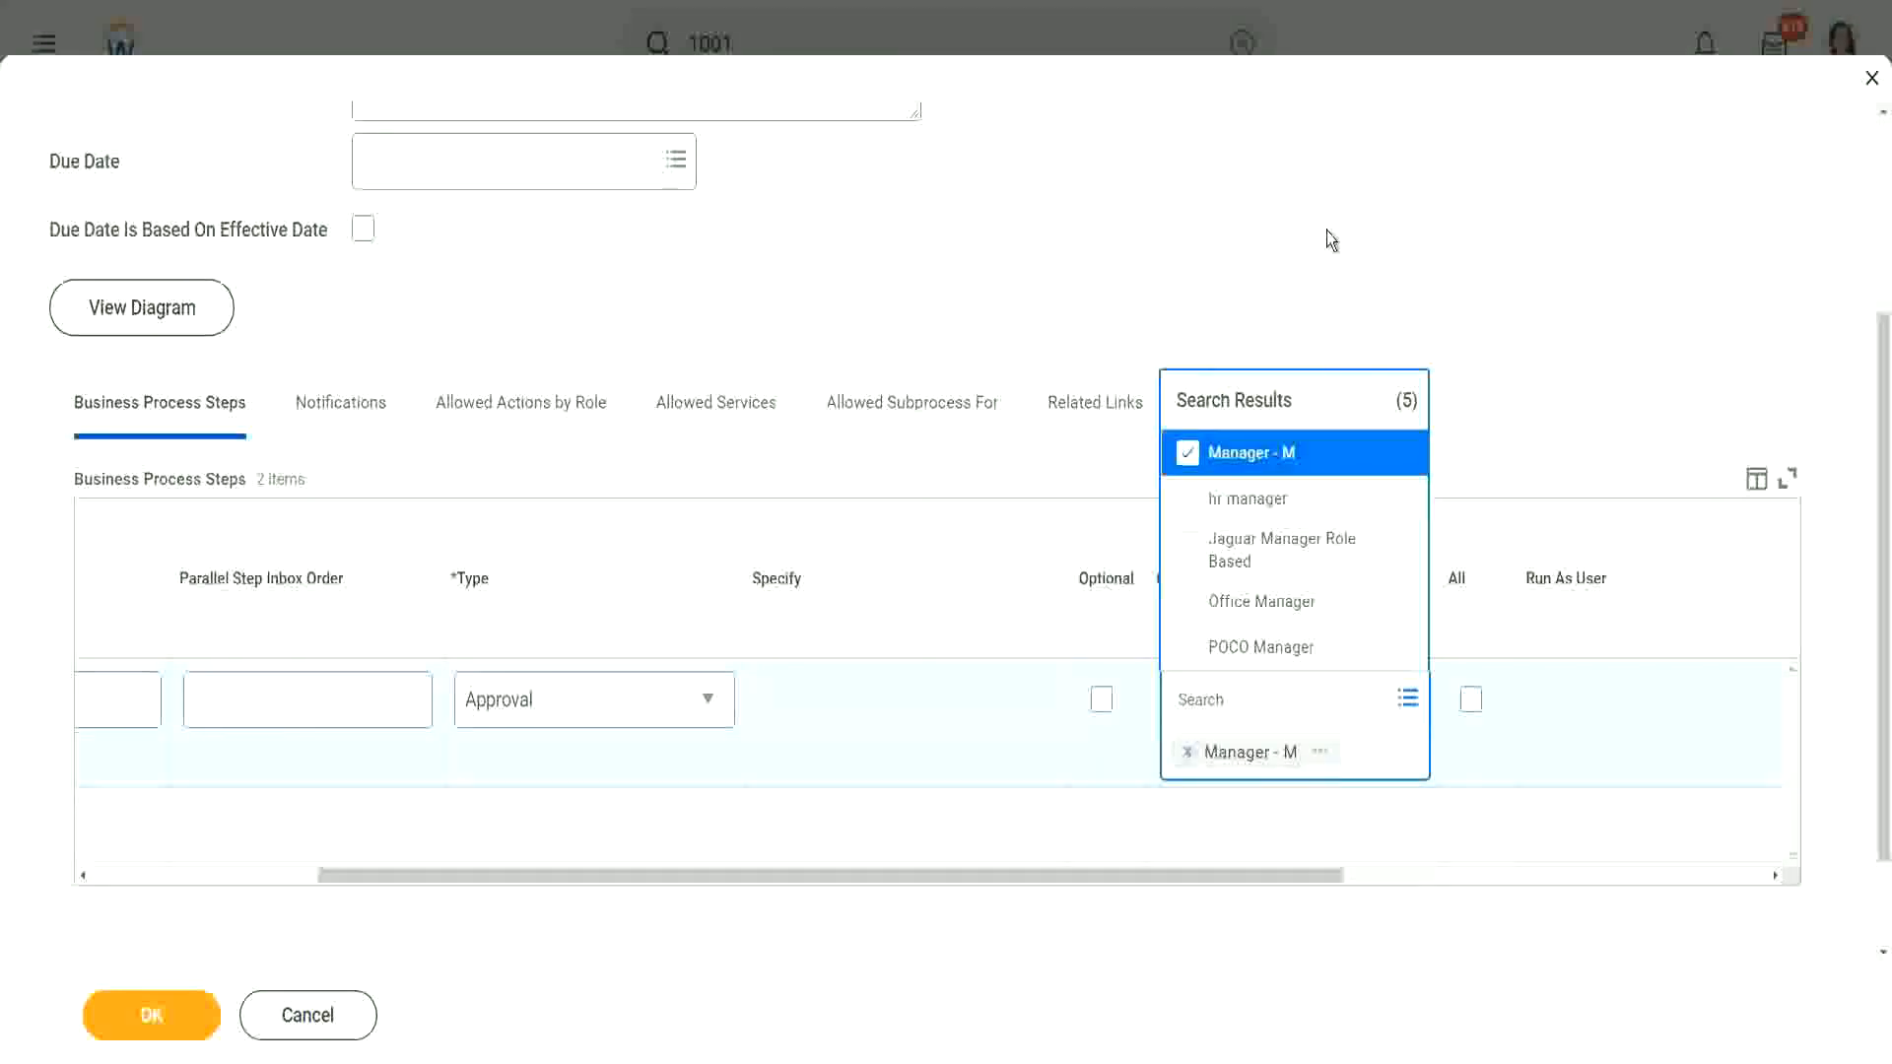
{"action": "left_click", "coordinate": [1326, 231]}
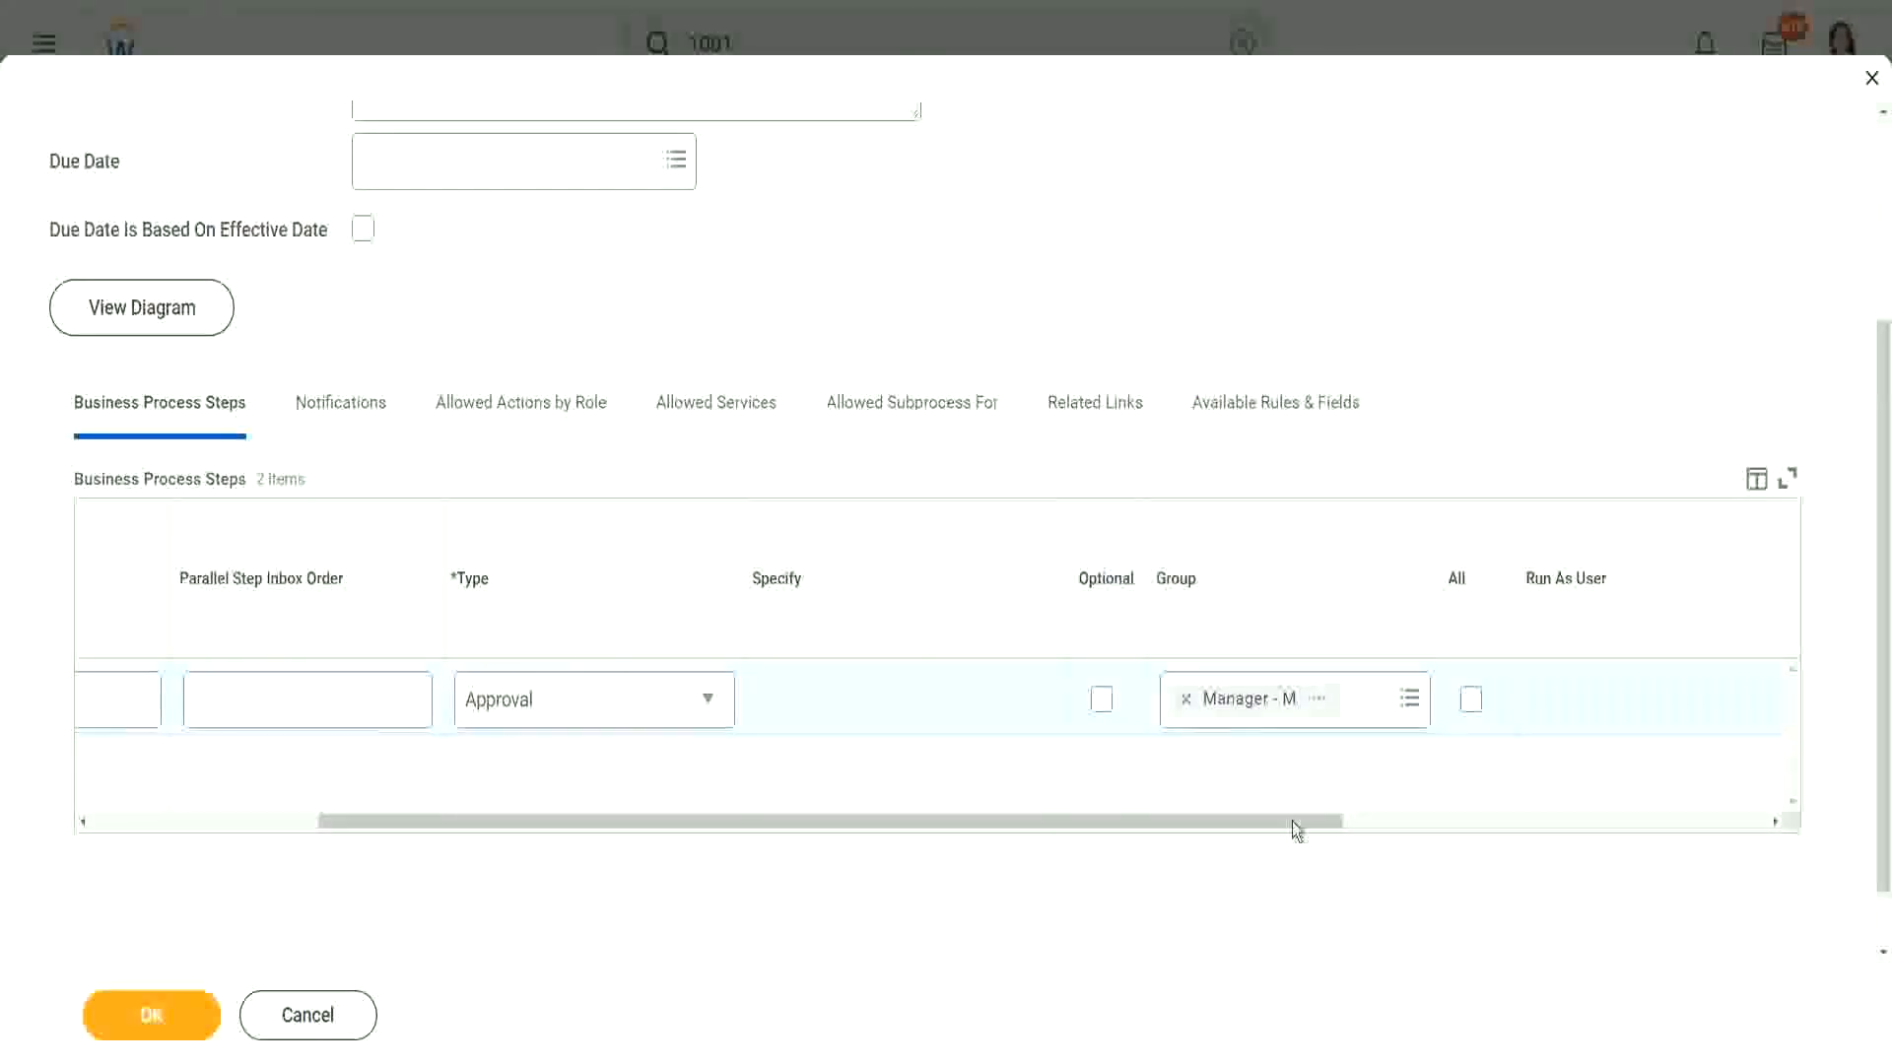
Step: Set the approval step's due date to 2 Days and save the changes
{"action": "left_click_drag", "start_coordinate": [1292, 821], "coordinate": [1719, 821]}
{"action": "left_click", "coordinate": [1367, 701]}
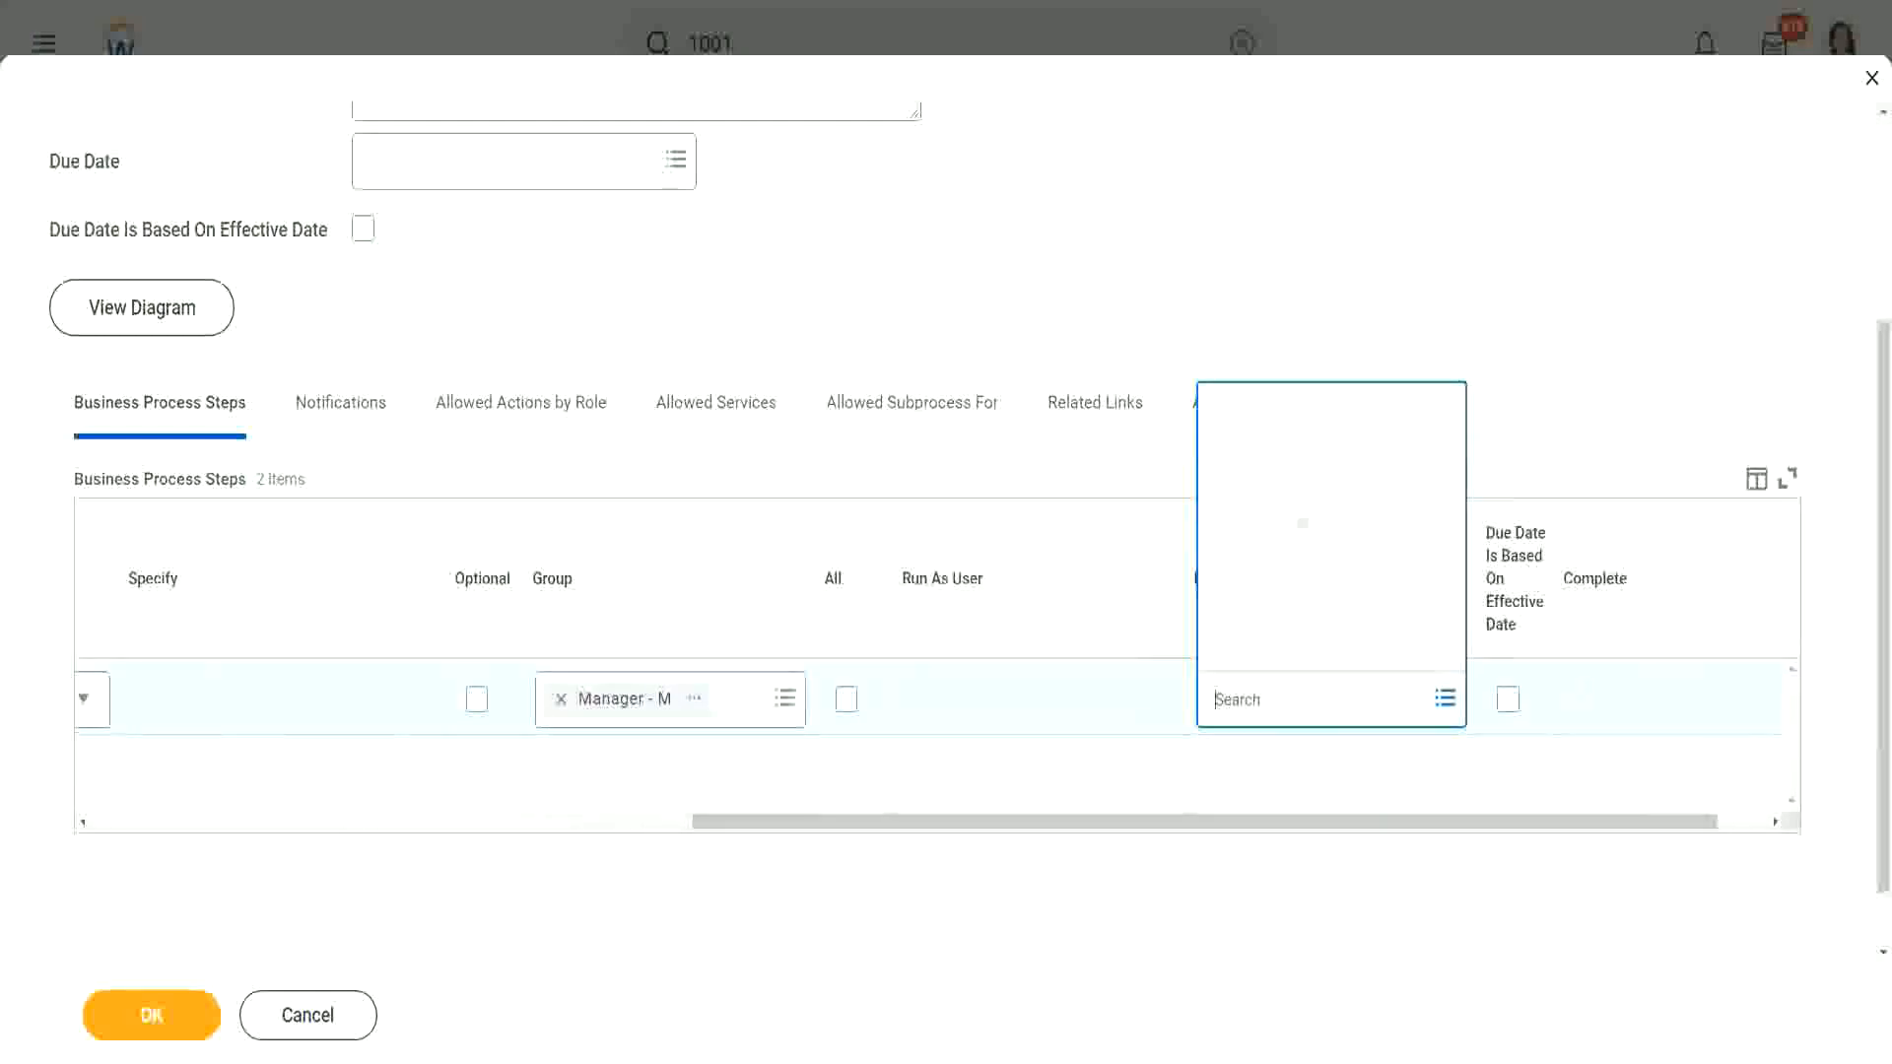
{"action": "left_click", "coordinate": [1298, 225]}
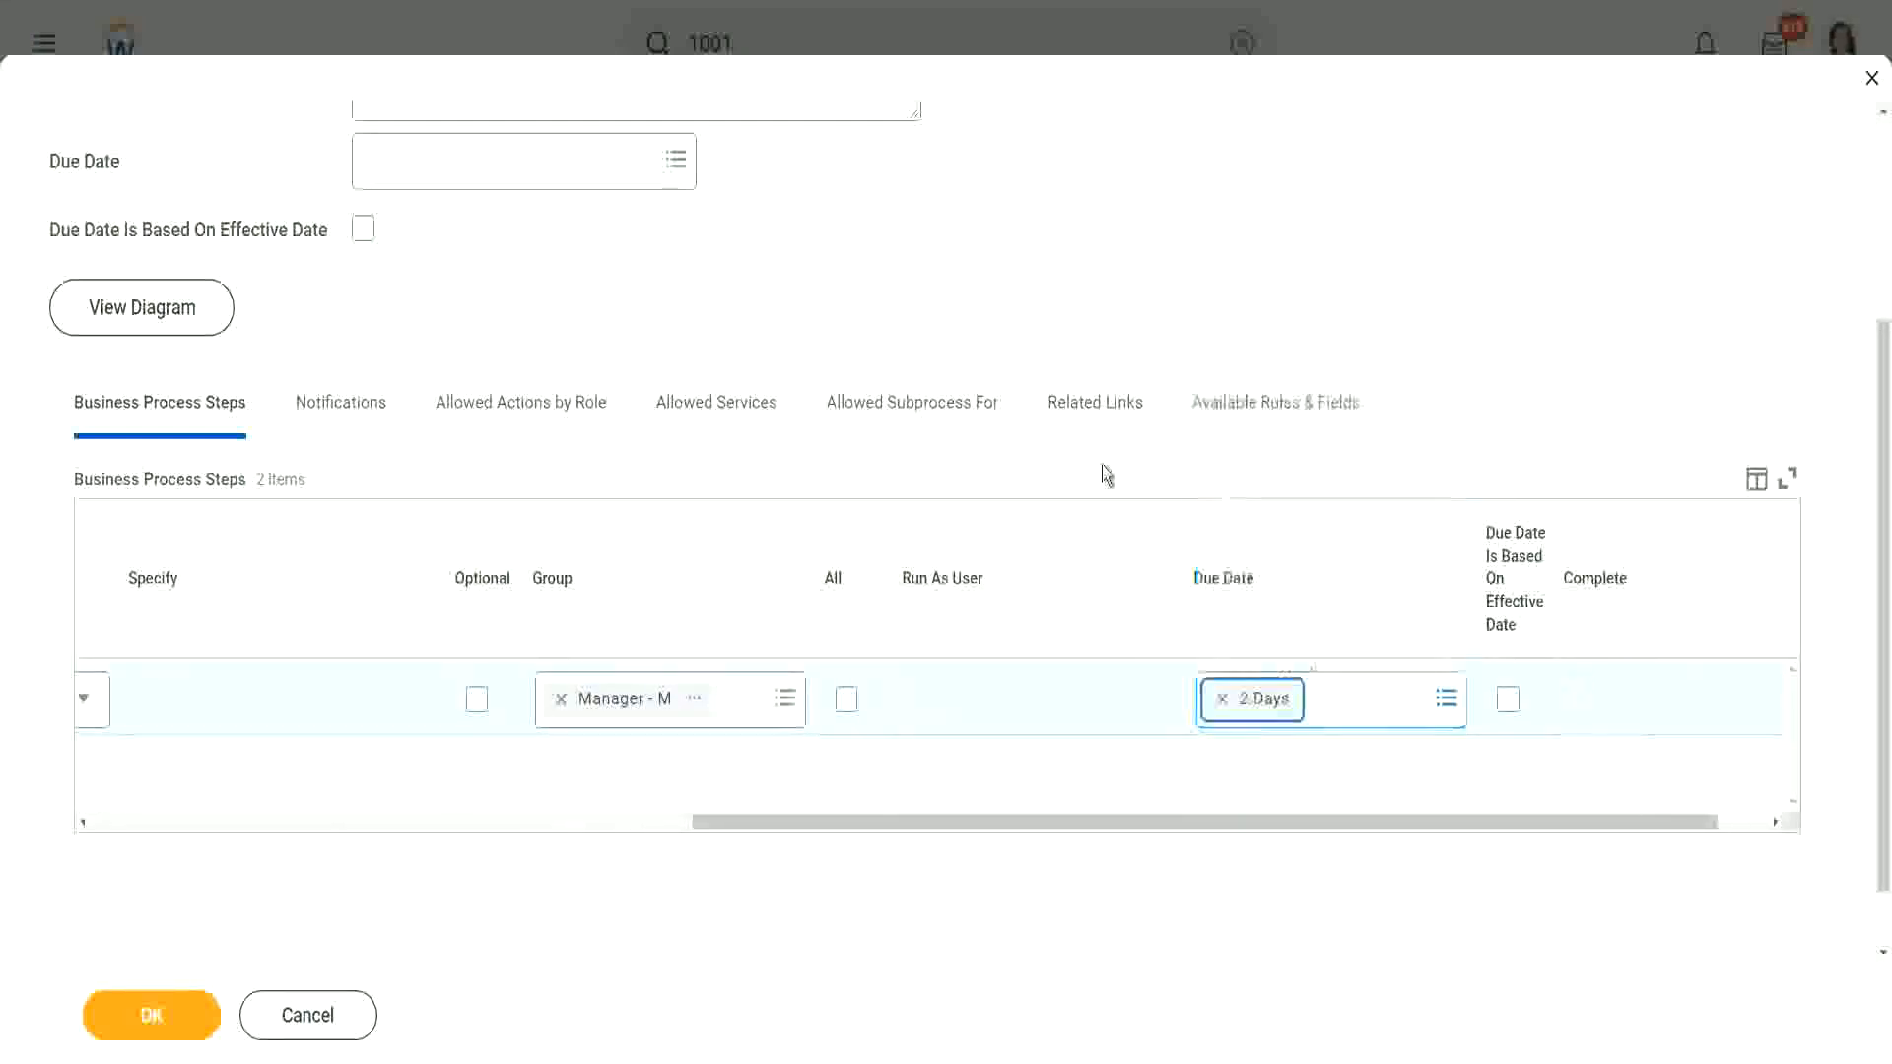
{"action": "left_click_drag", "start_coordinate": [1062, 820], "coordinate": [115, 940]}
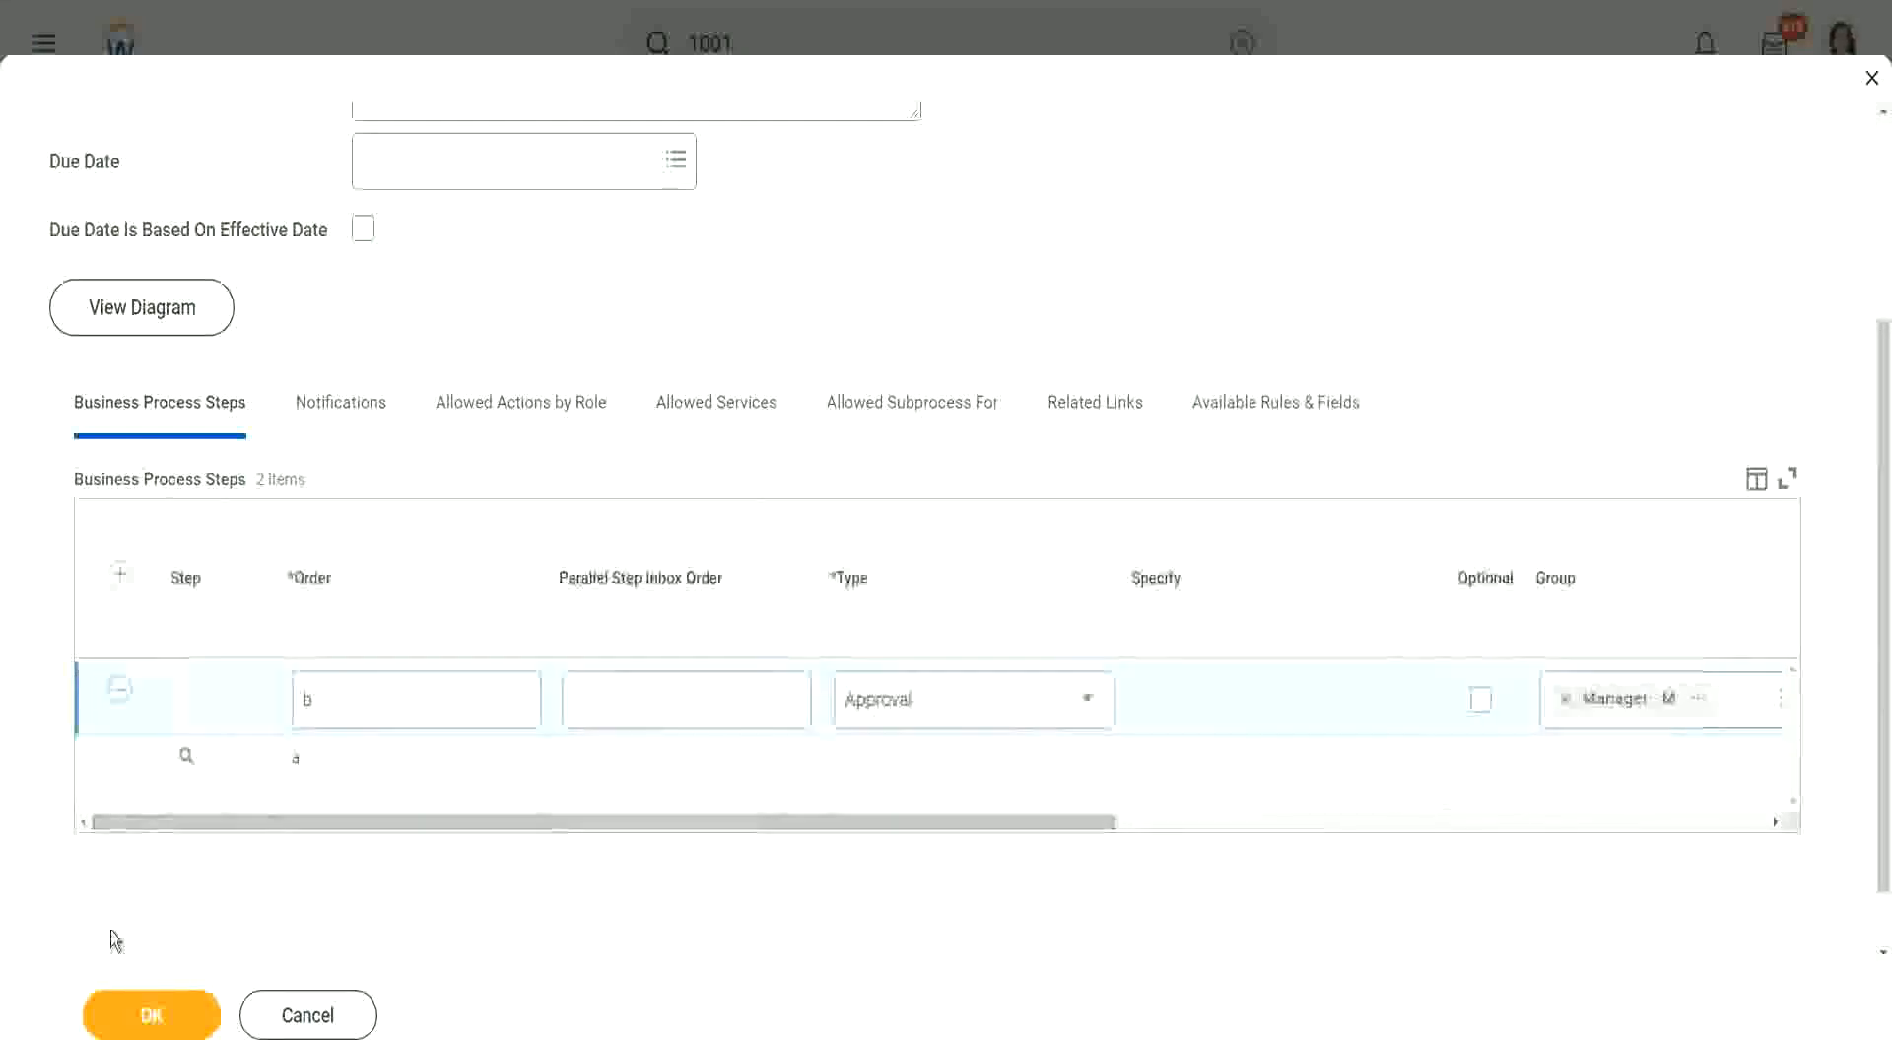
{"action": "left_click", "coordinate": [187, 1015]}
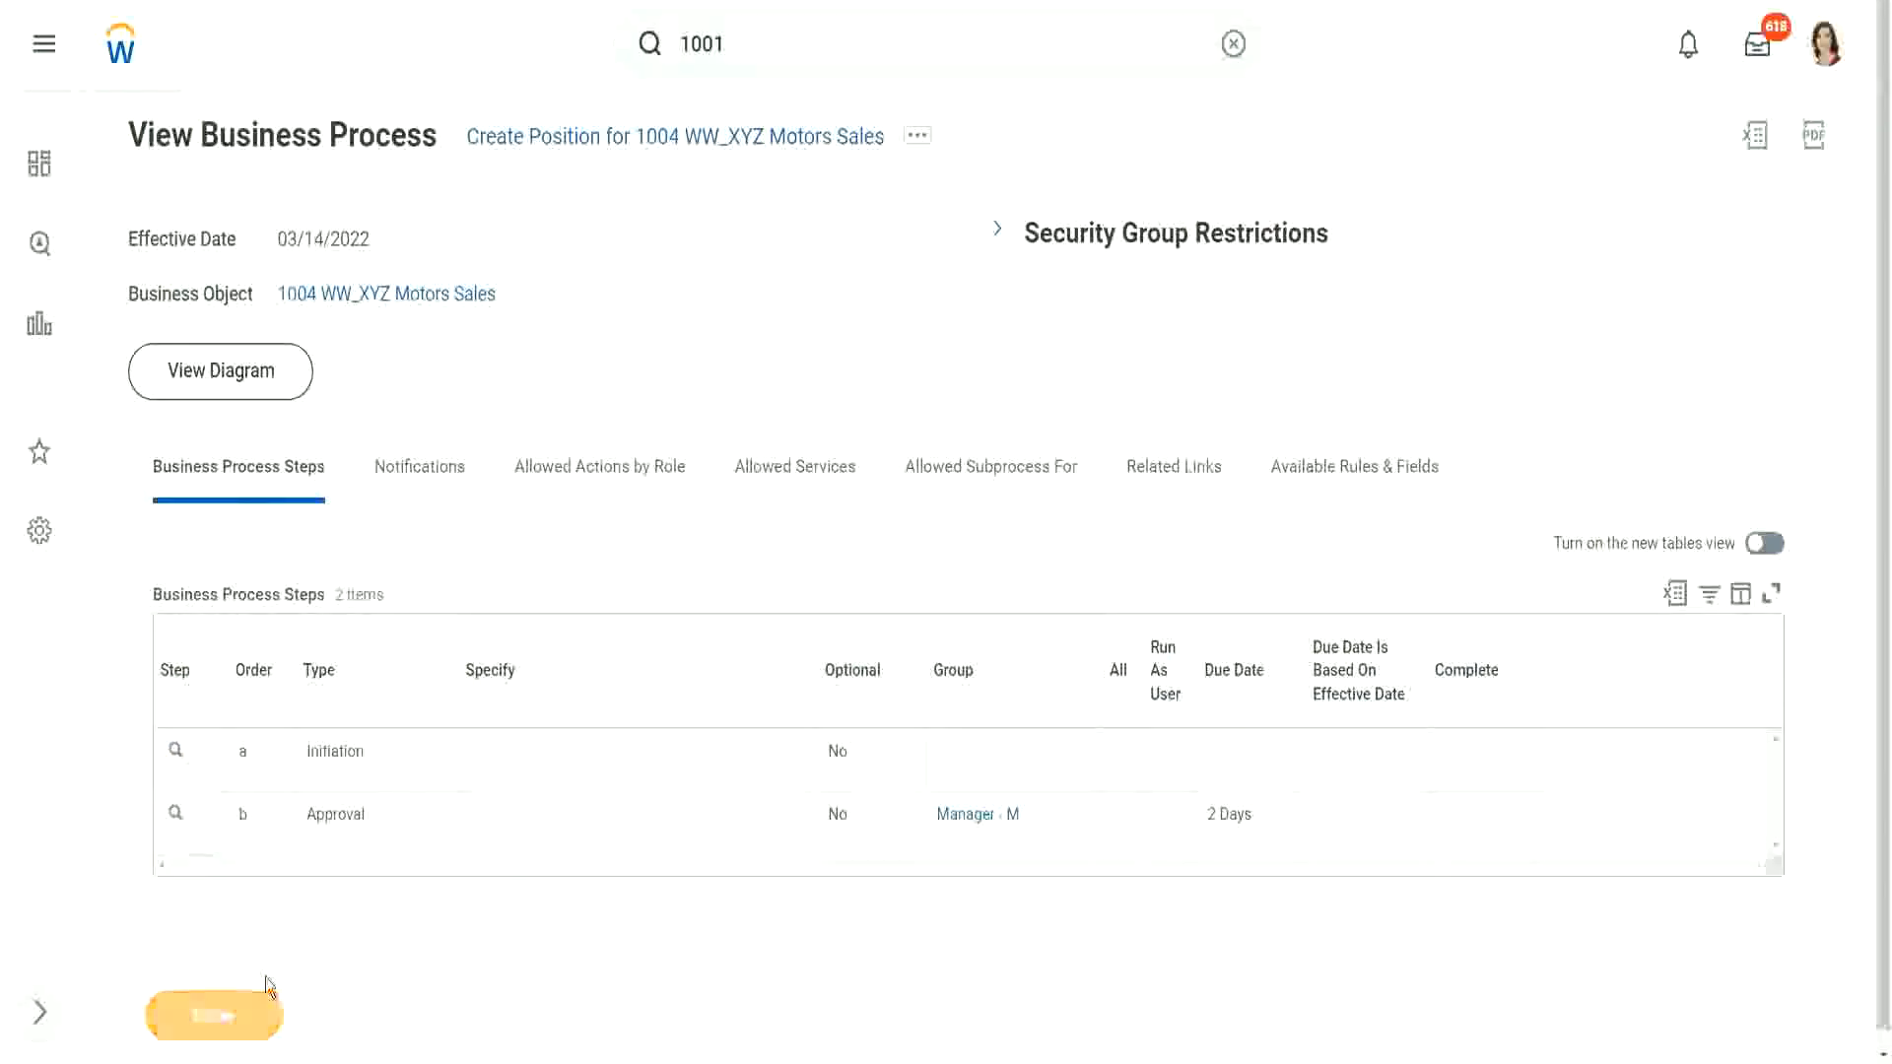
Step: From the 1004 WW_XYZ Motors Sales organization's related actions, choose Roles > Assign Roles
{"action": "left_click", "coordinate": [264, 997]}
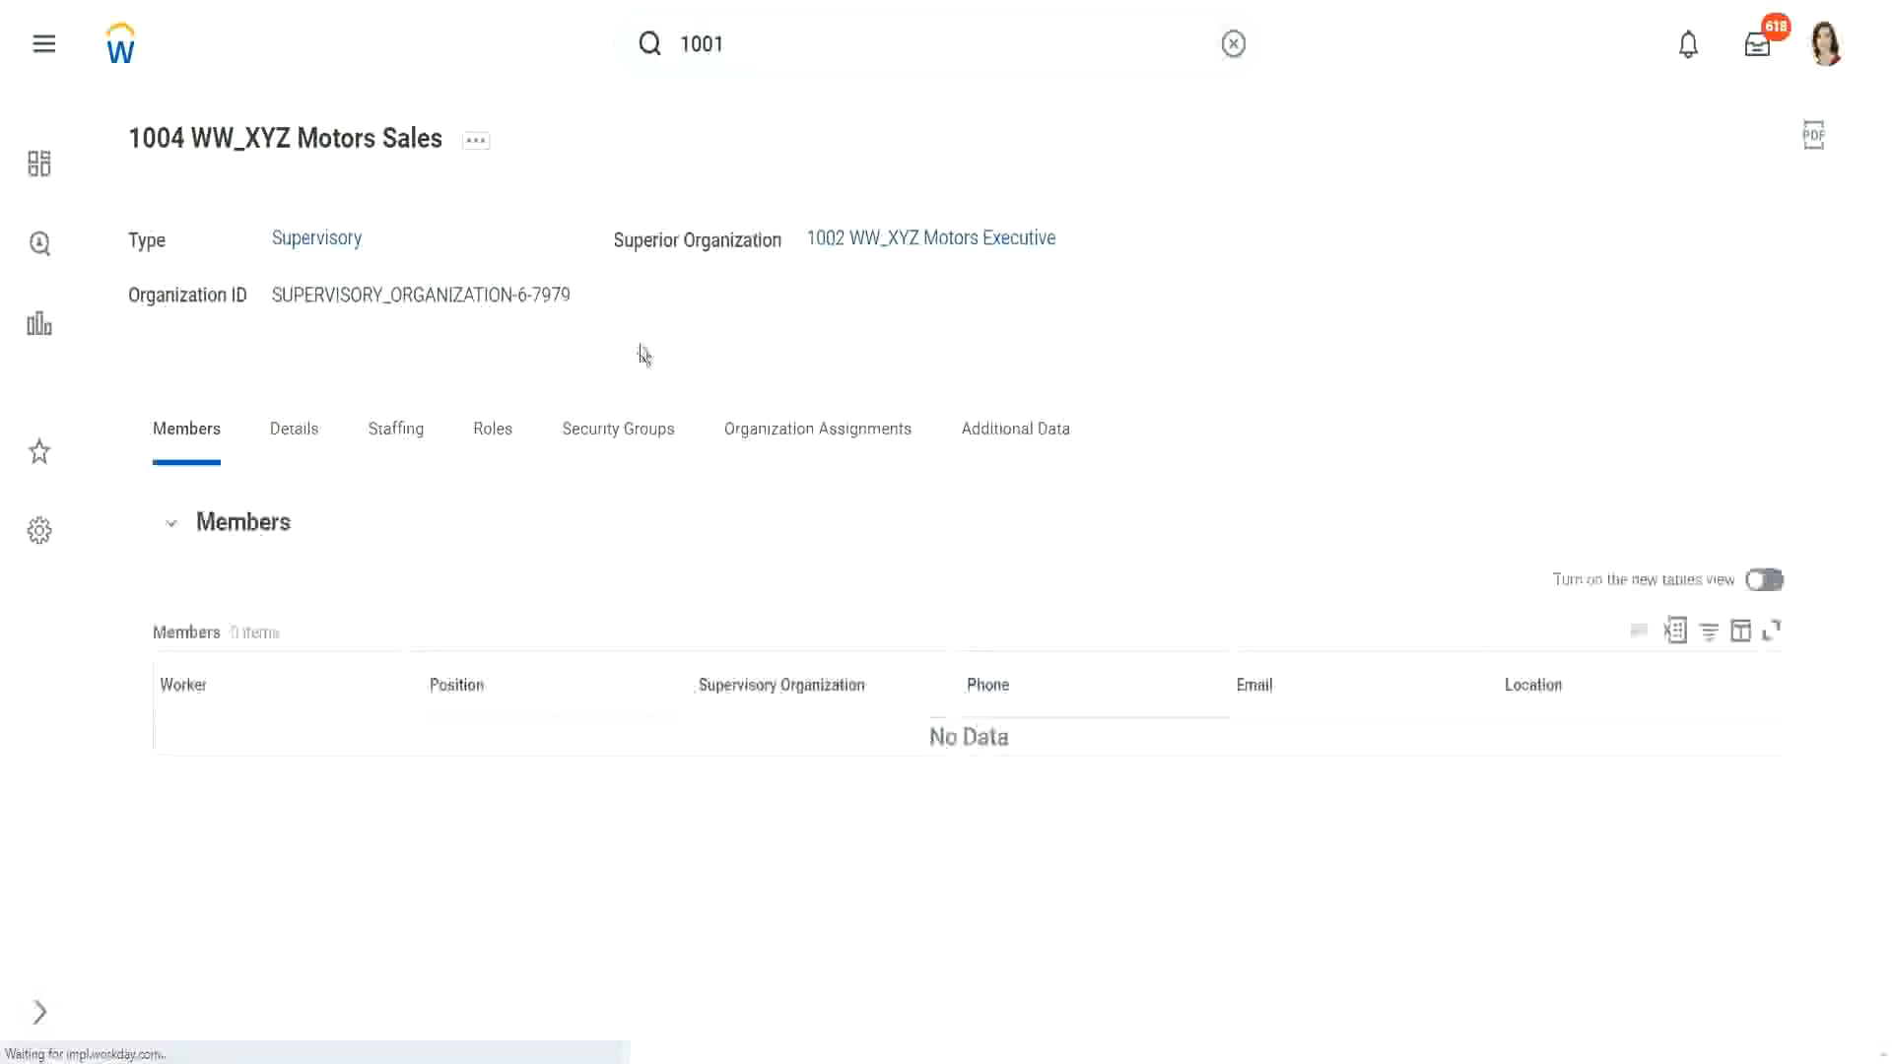
{"action": "left_click", "coordinate": [477, 143]}
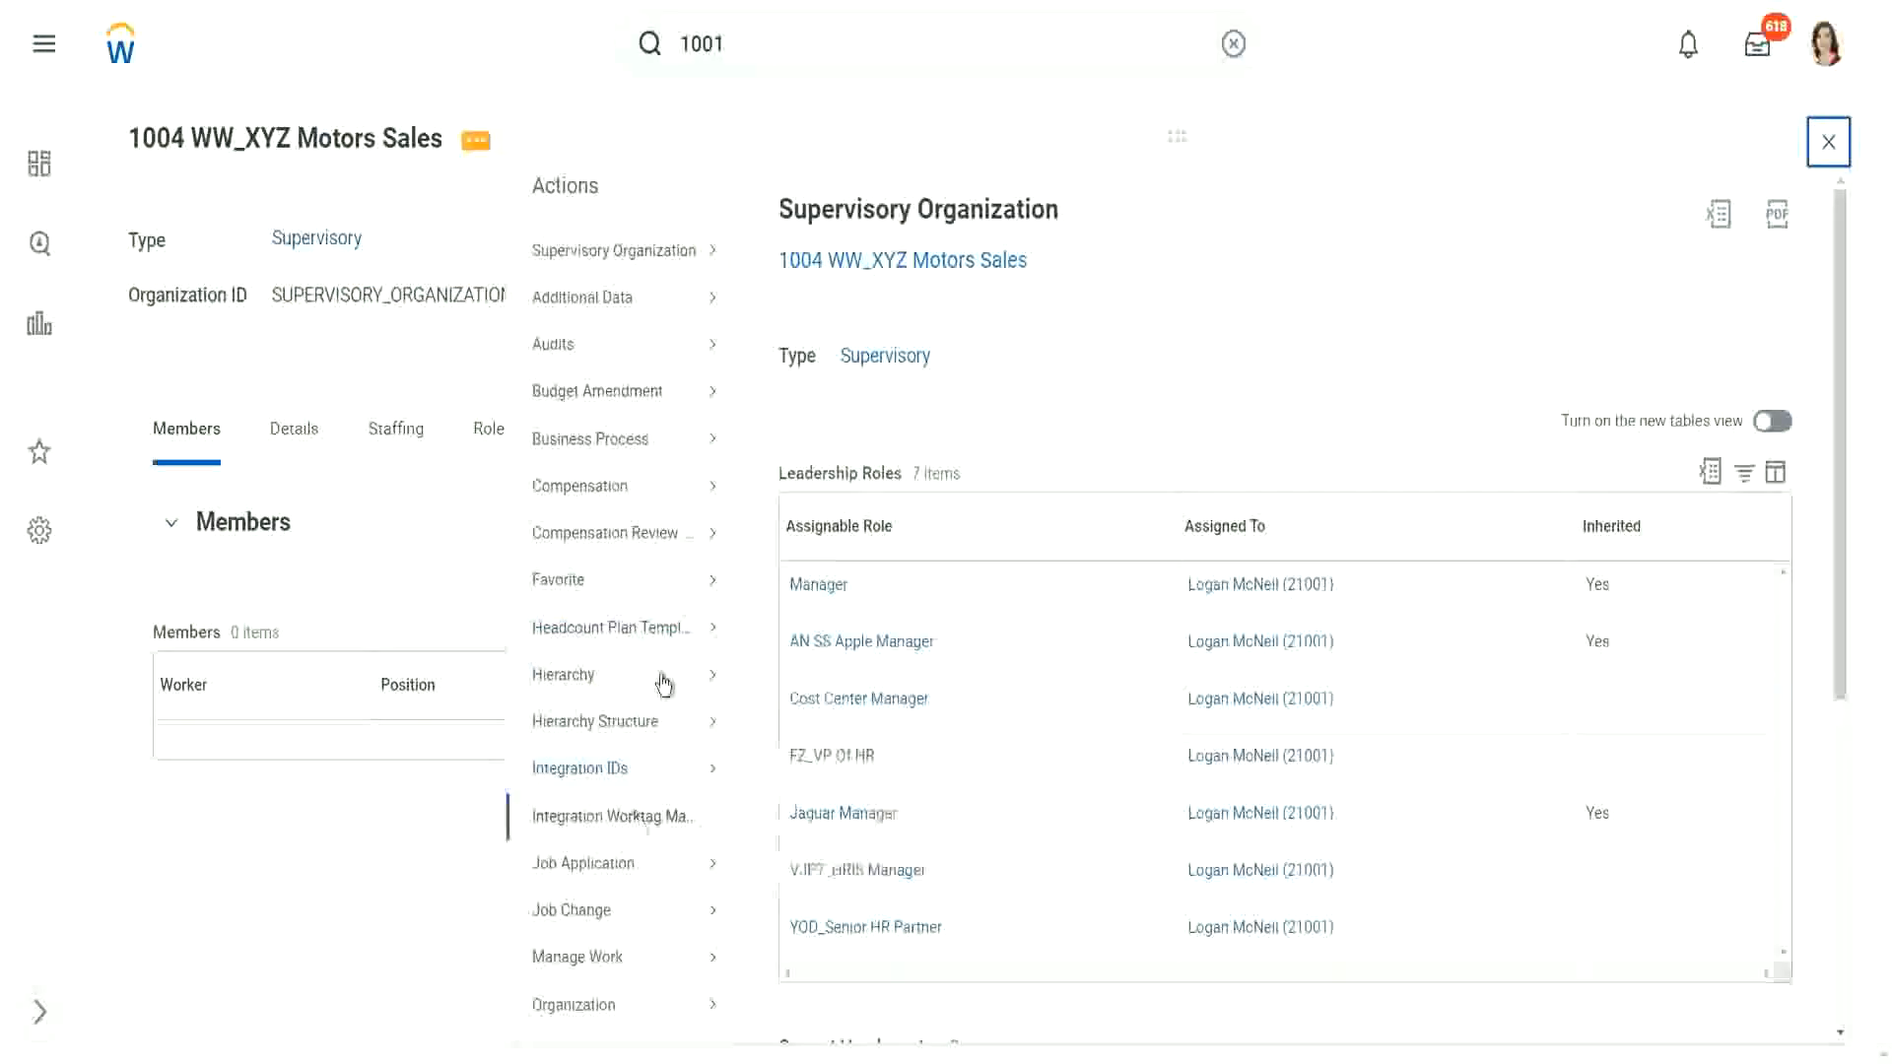
{"action": "scroll", "coordinate": [630, 605], "scroll_direction": "down", "scroll_amount": 1}
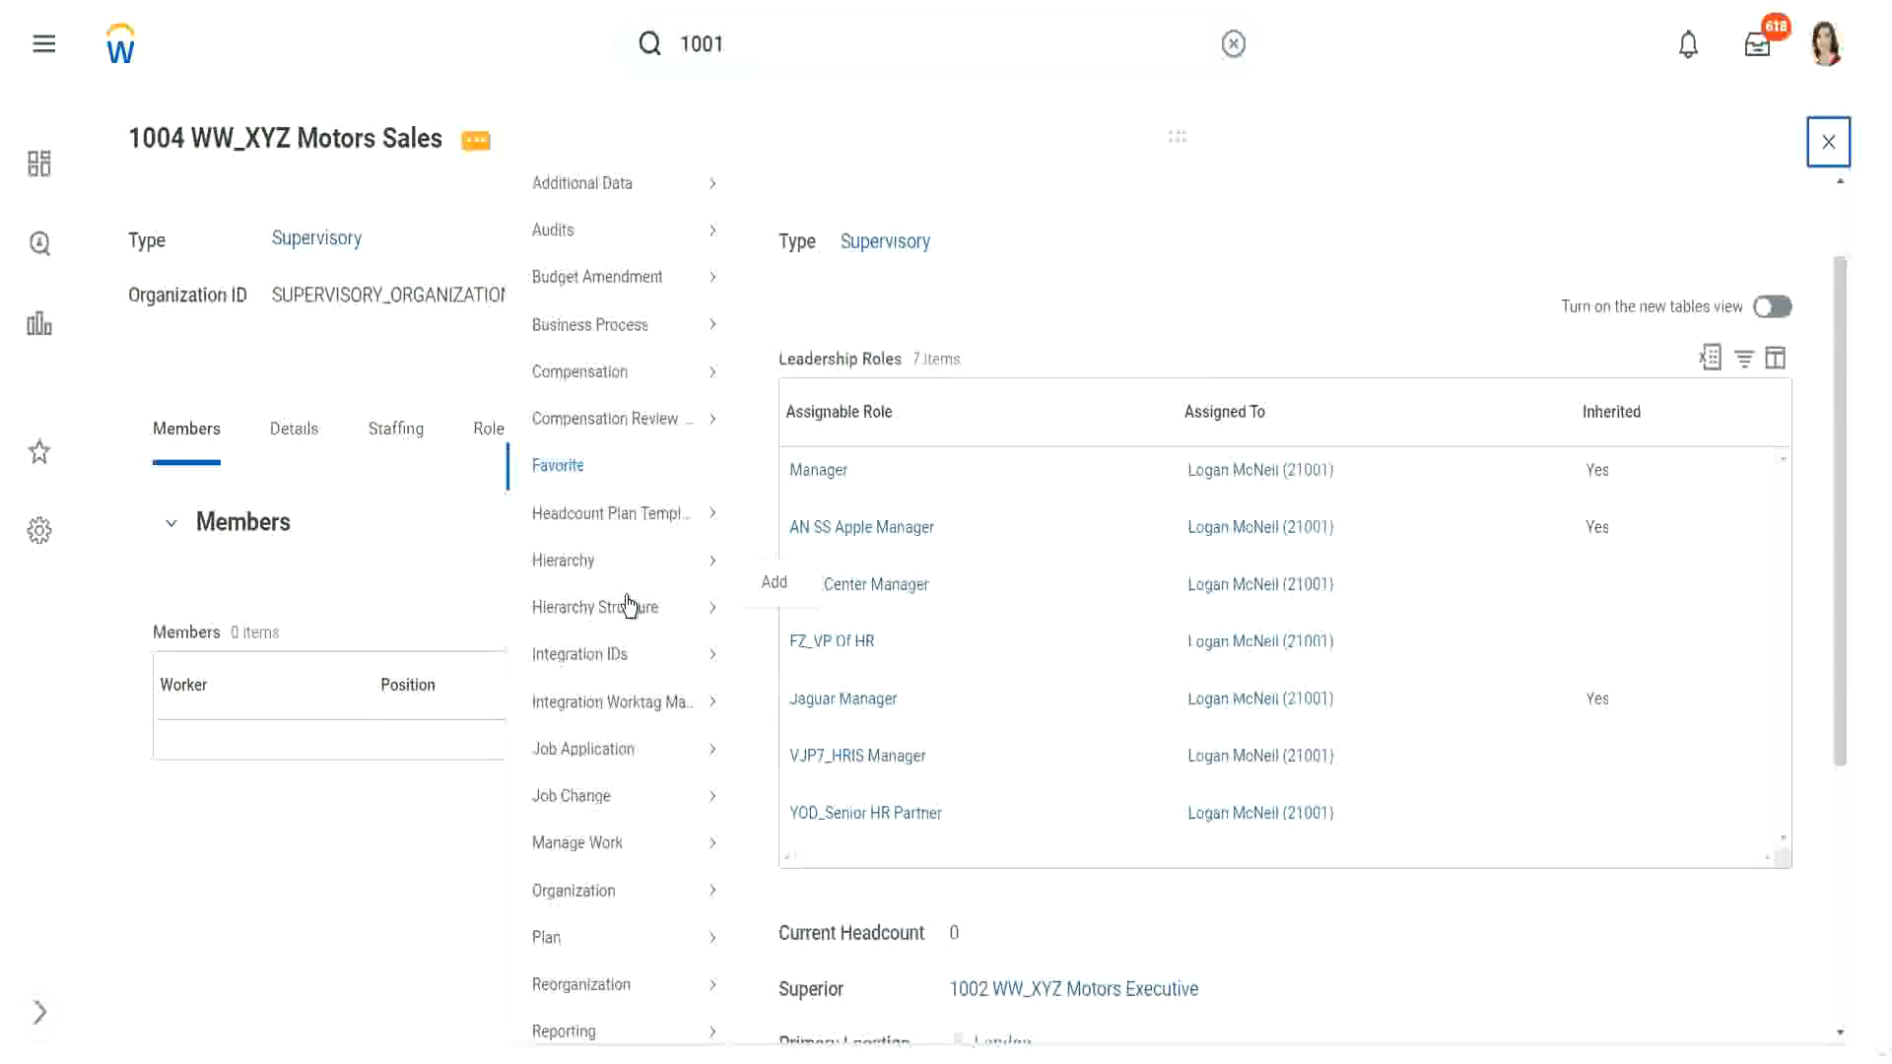
{"action": "scroll", "coordinate": [630, 605], "scroll_direction": "down", "scroll_amount": 2}
{"action": "mouse_move", "coordinate": [564, 920]}
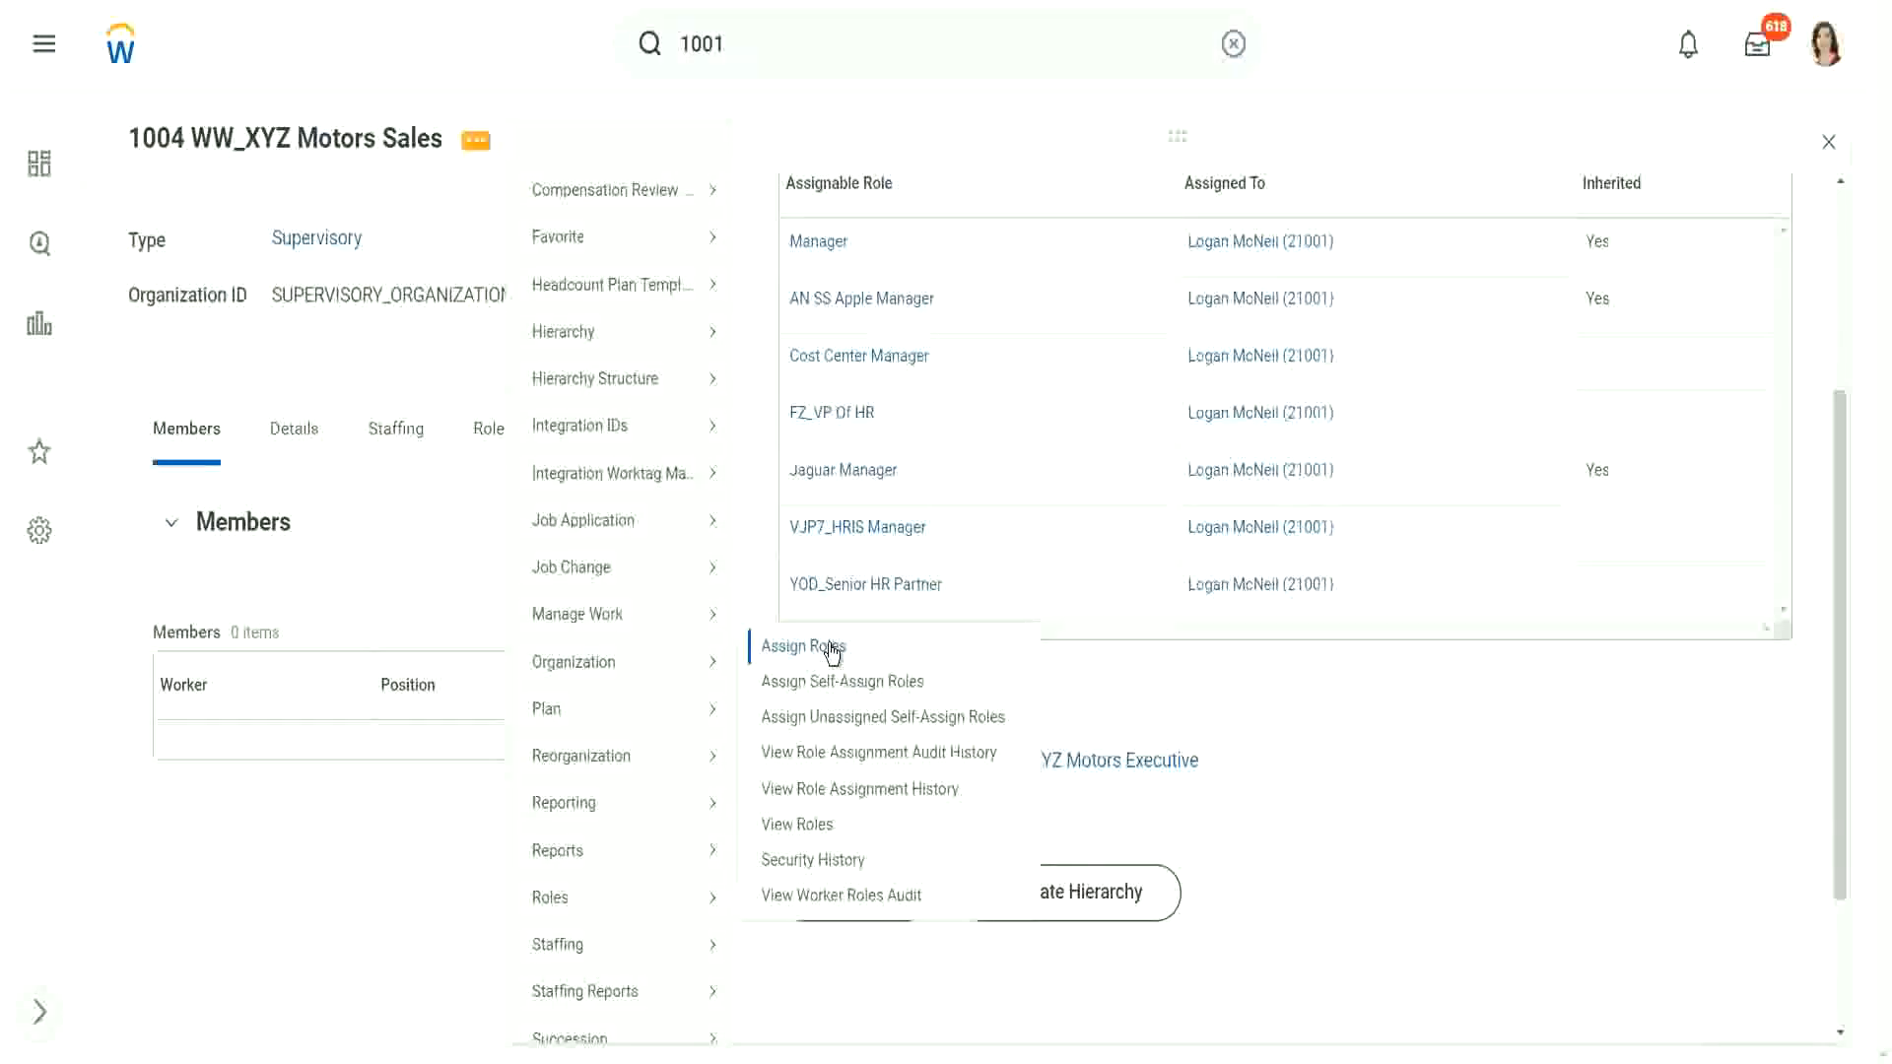
{"action": "left_click", "coordinate": [830, 647]}
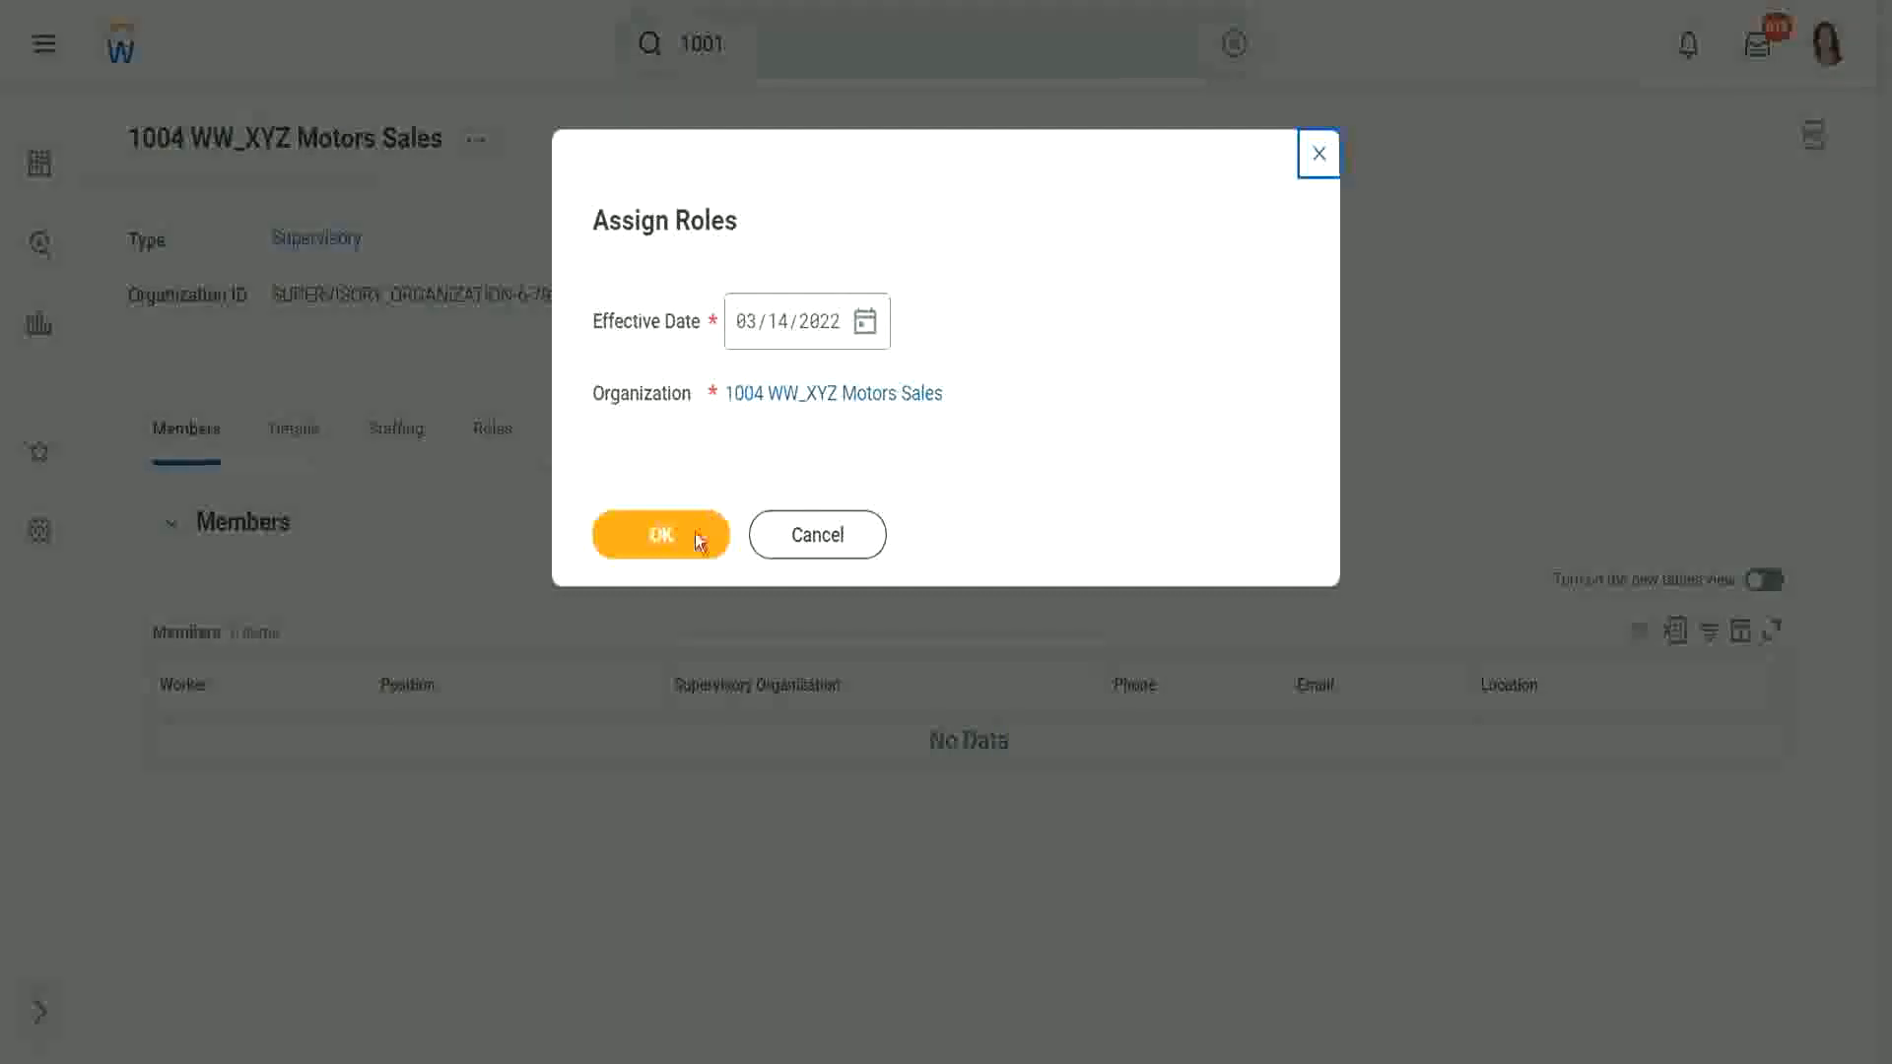
Step: Confirm 1004 WW_XYZ Motors Sales with effective date 03/14/2022 for the role assignment
{"action": "left_click", "coordinate": [699, 541]}
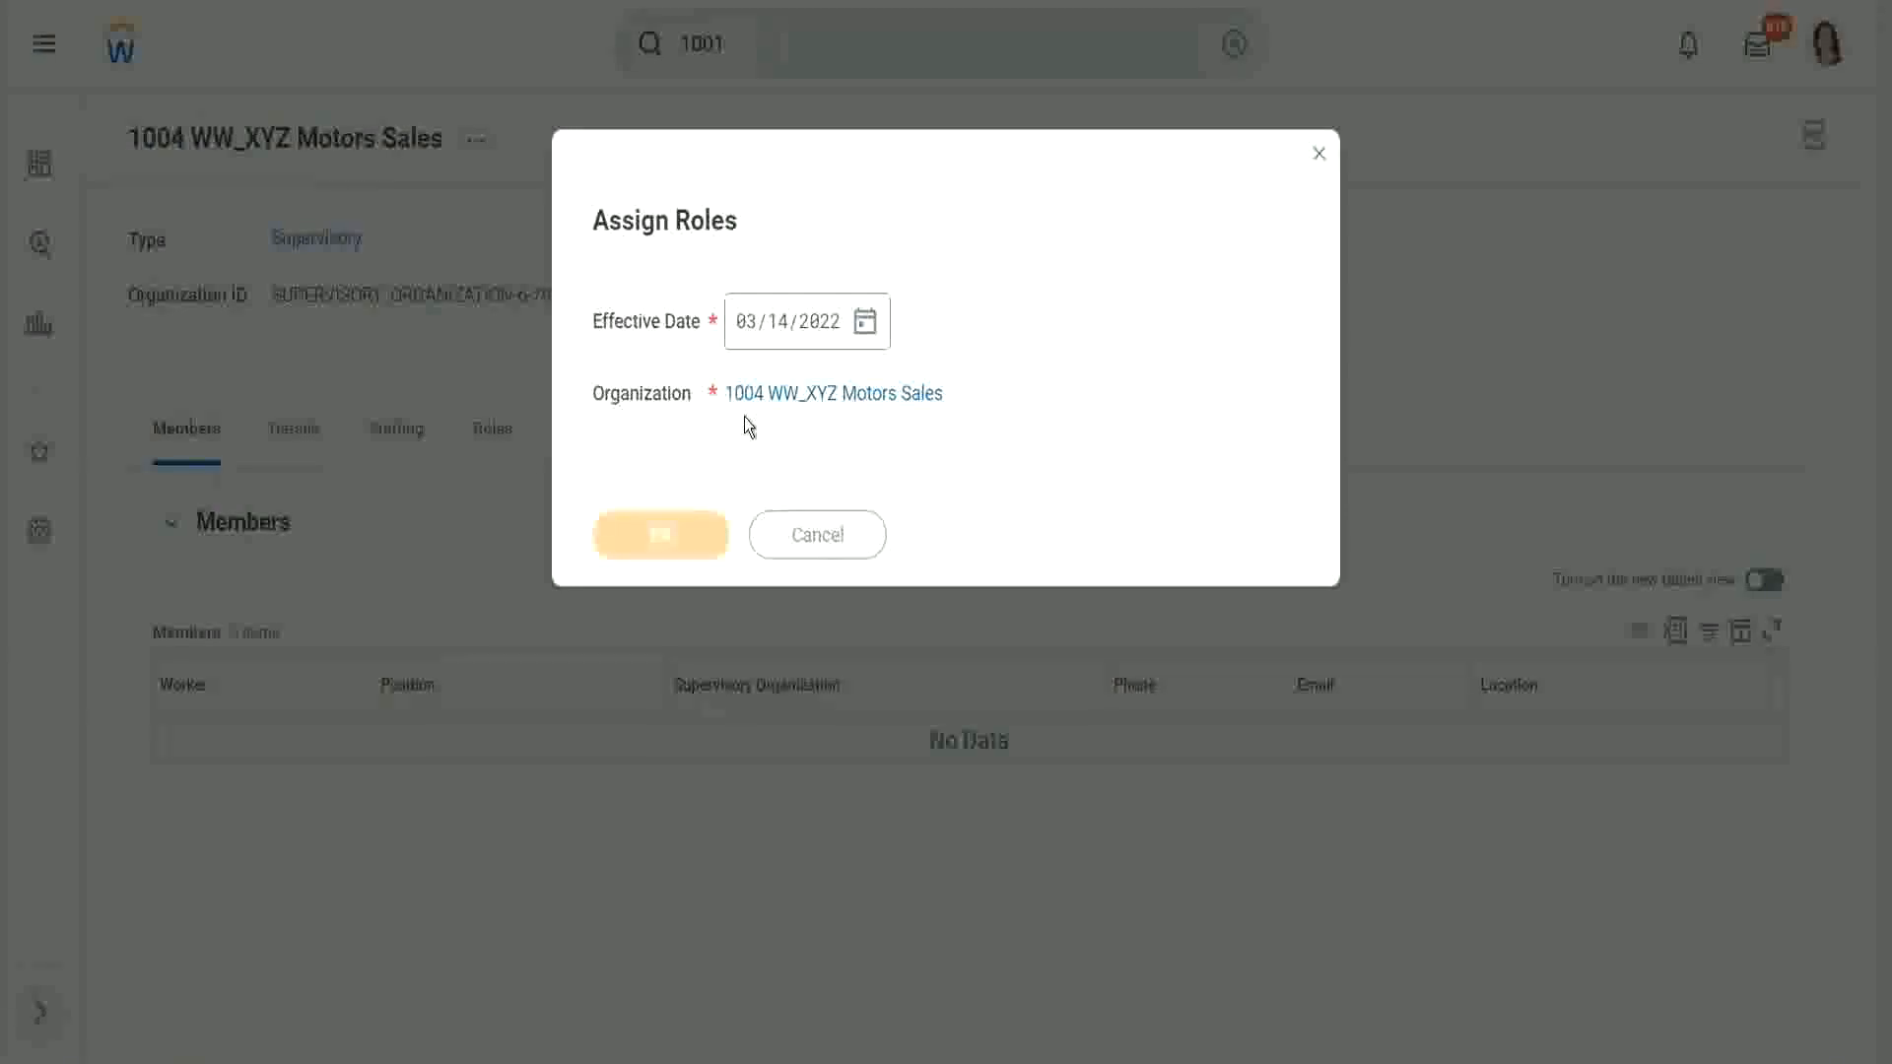
{"action": "scroll", "coordinate": [609, 506], "scroll_direction": "down", "scroll_amount": 5}
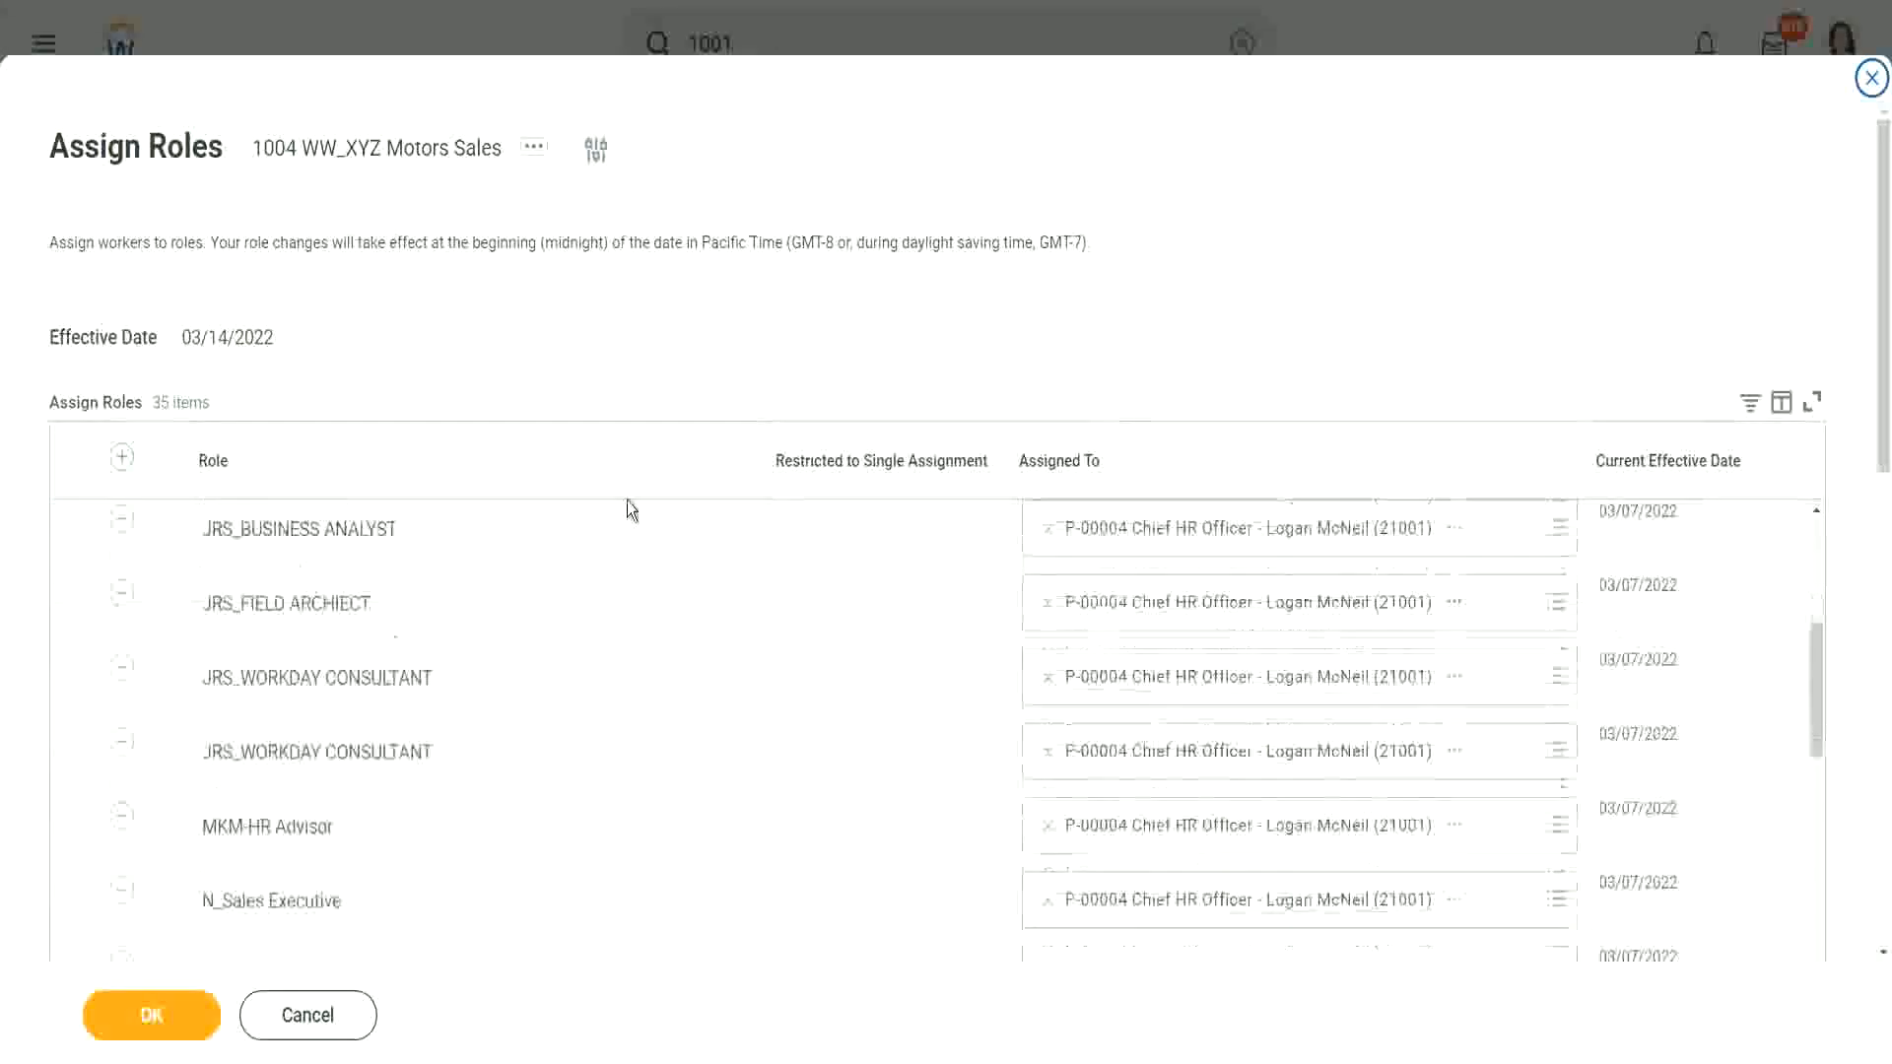
{"action": "left_click_drag", "start_coordinate": [1883, 394], "coordinate": [1884, 656]}
{"action": "scroll", "coordinate": [516, 333], "scroll_direction": "up", "scroll_amount": 5}
{"action": "scroll", "coordinate": [572, 315], "scroll_direction": "up", "scroll_amount": 8}
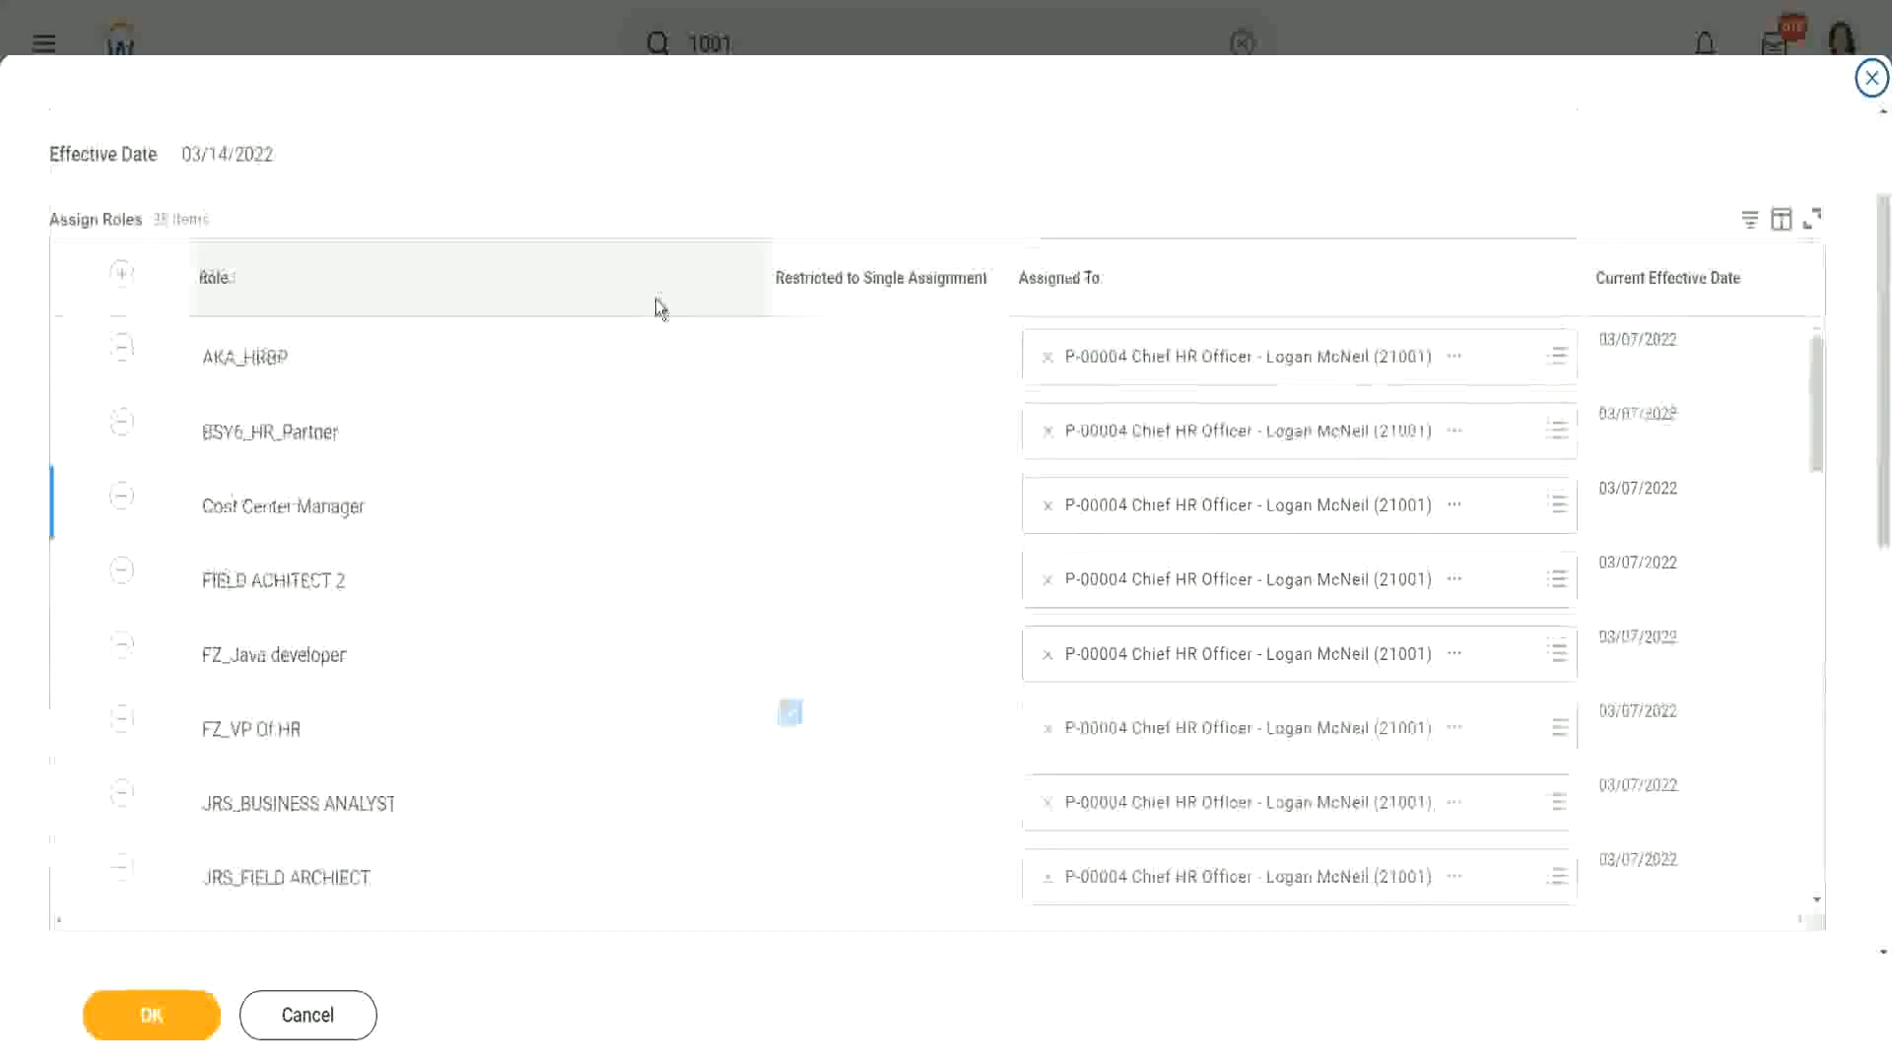
Step: Add a role row, search 'Manager', and compare the details of the three Manager results
{"action": "left_click", "coordinate": [121, 390]}
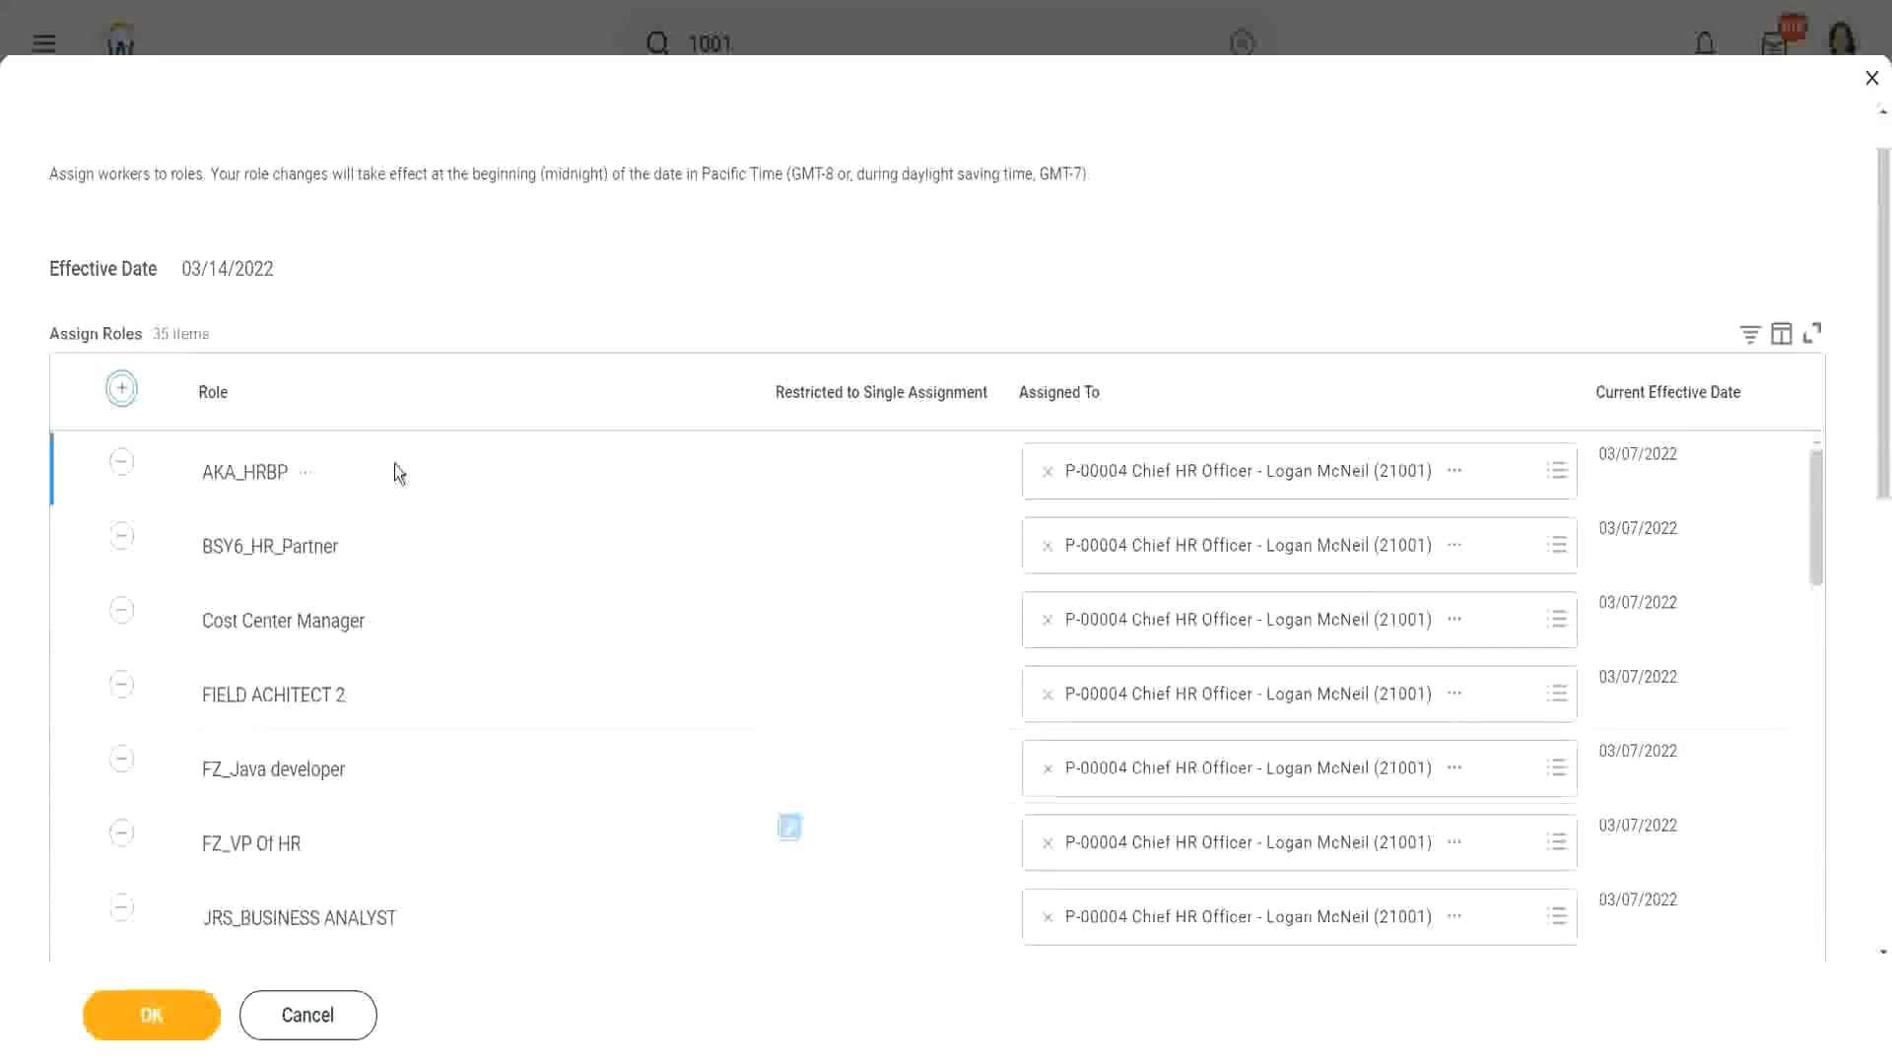
{"action": "left_click", "coordinate": [286, 492]}
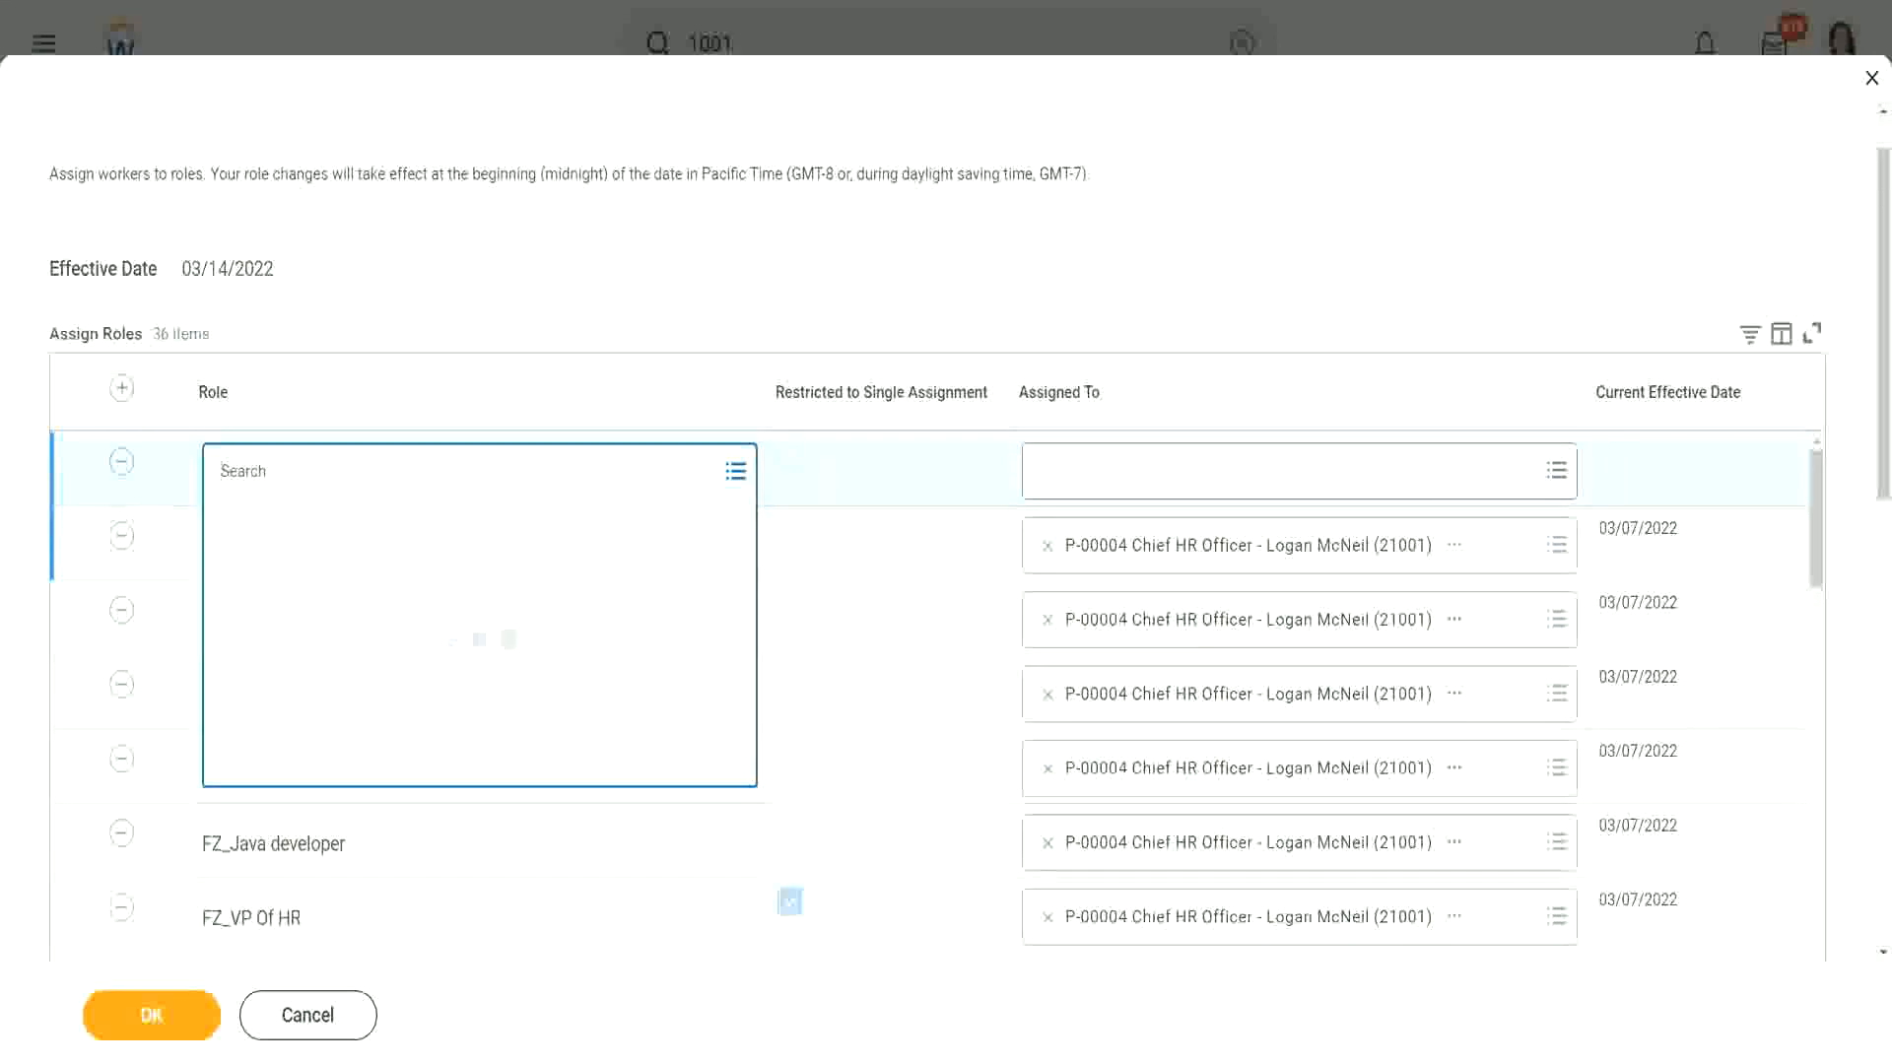
{"action": "type", "text": "Manager"}
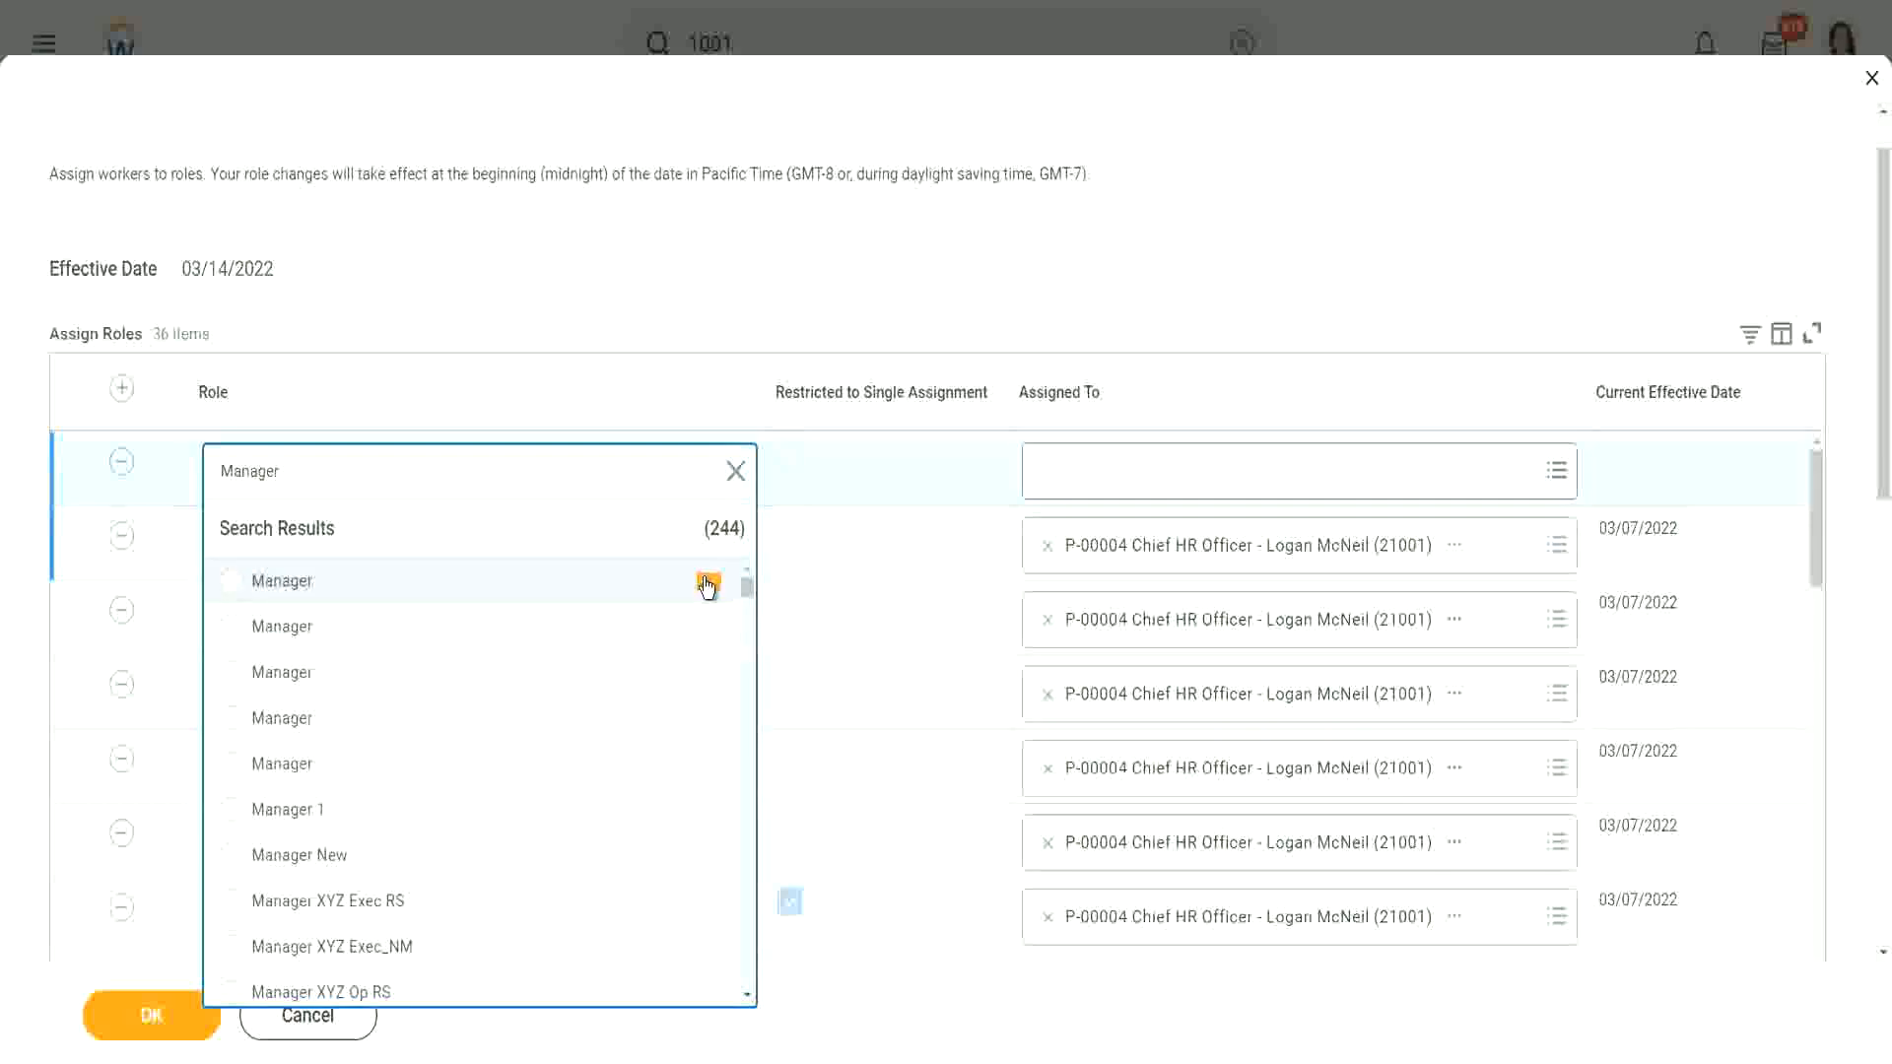
{"action": "left_click", "coordinate": [708, 584]}
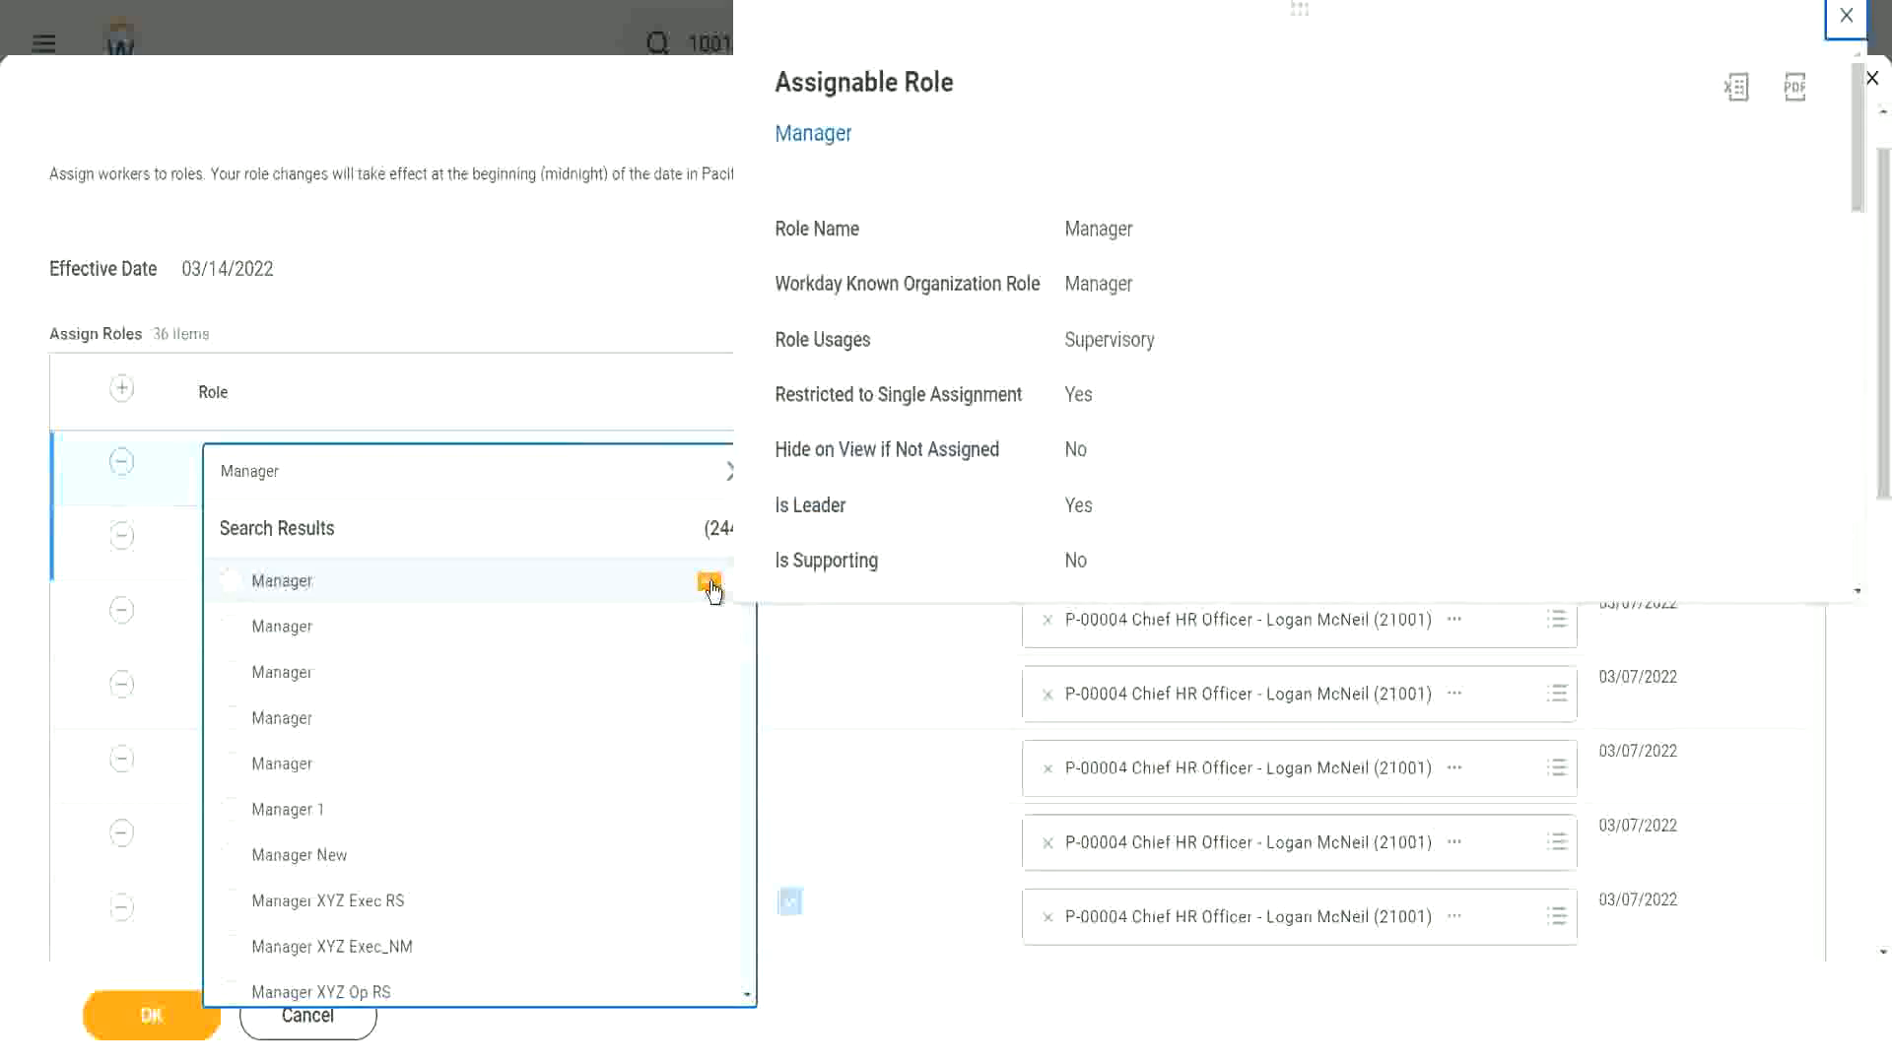
{"action": "left_click", "coordinate": [710, 629]}
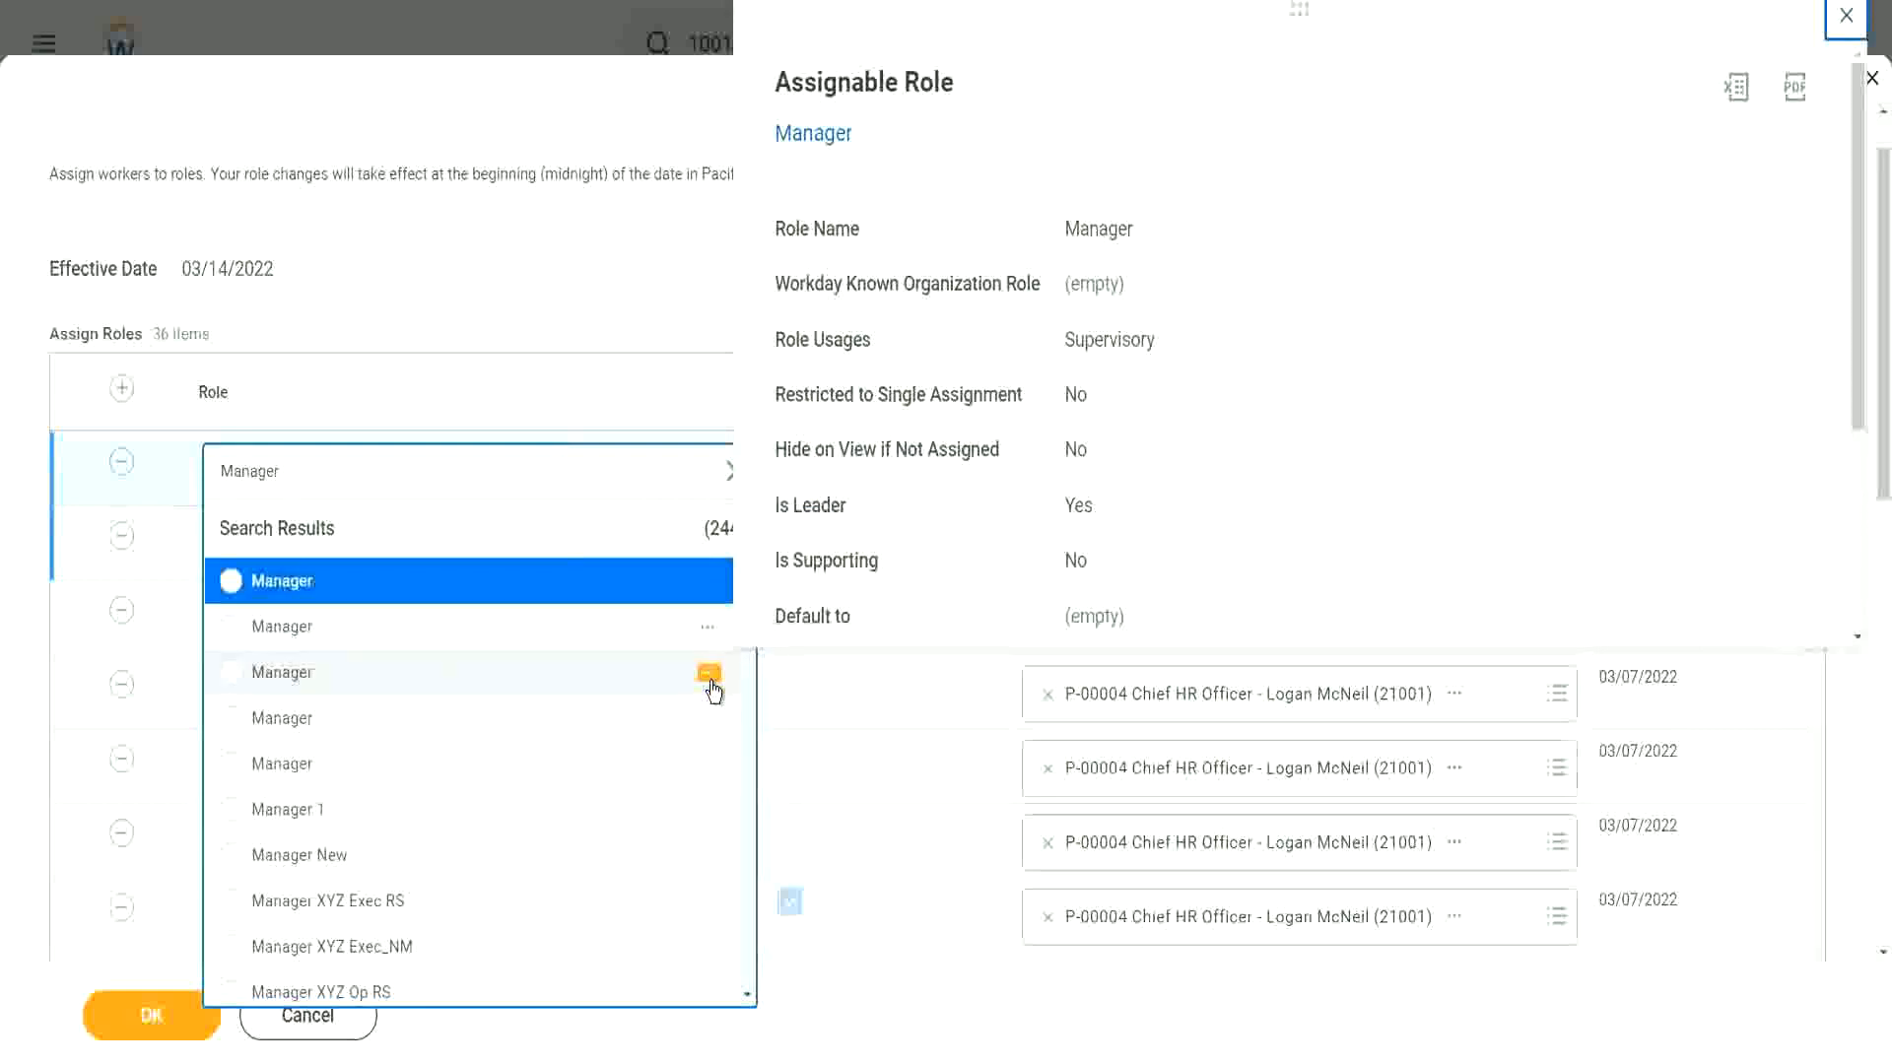
{"action": "left_click", "coordinate": [711, 680]}
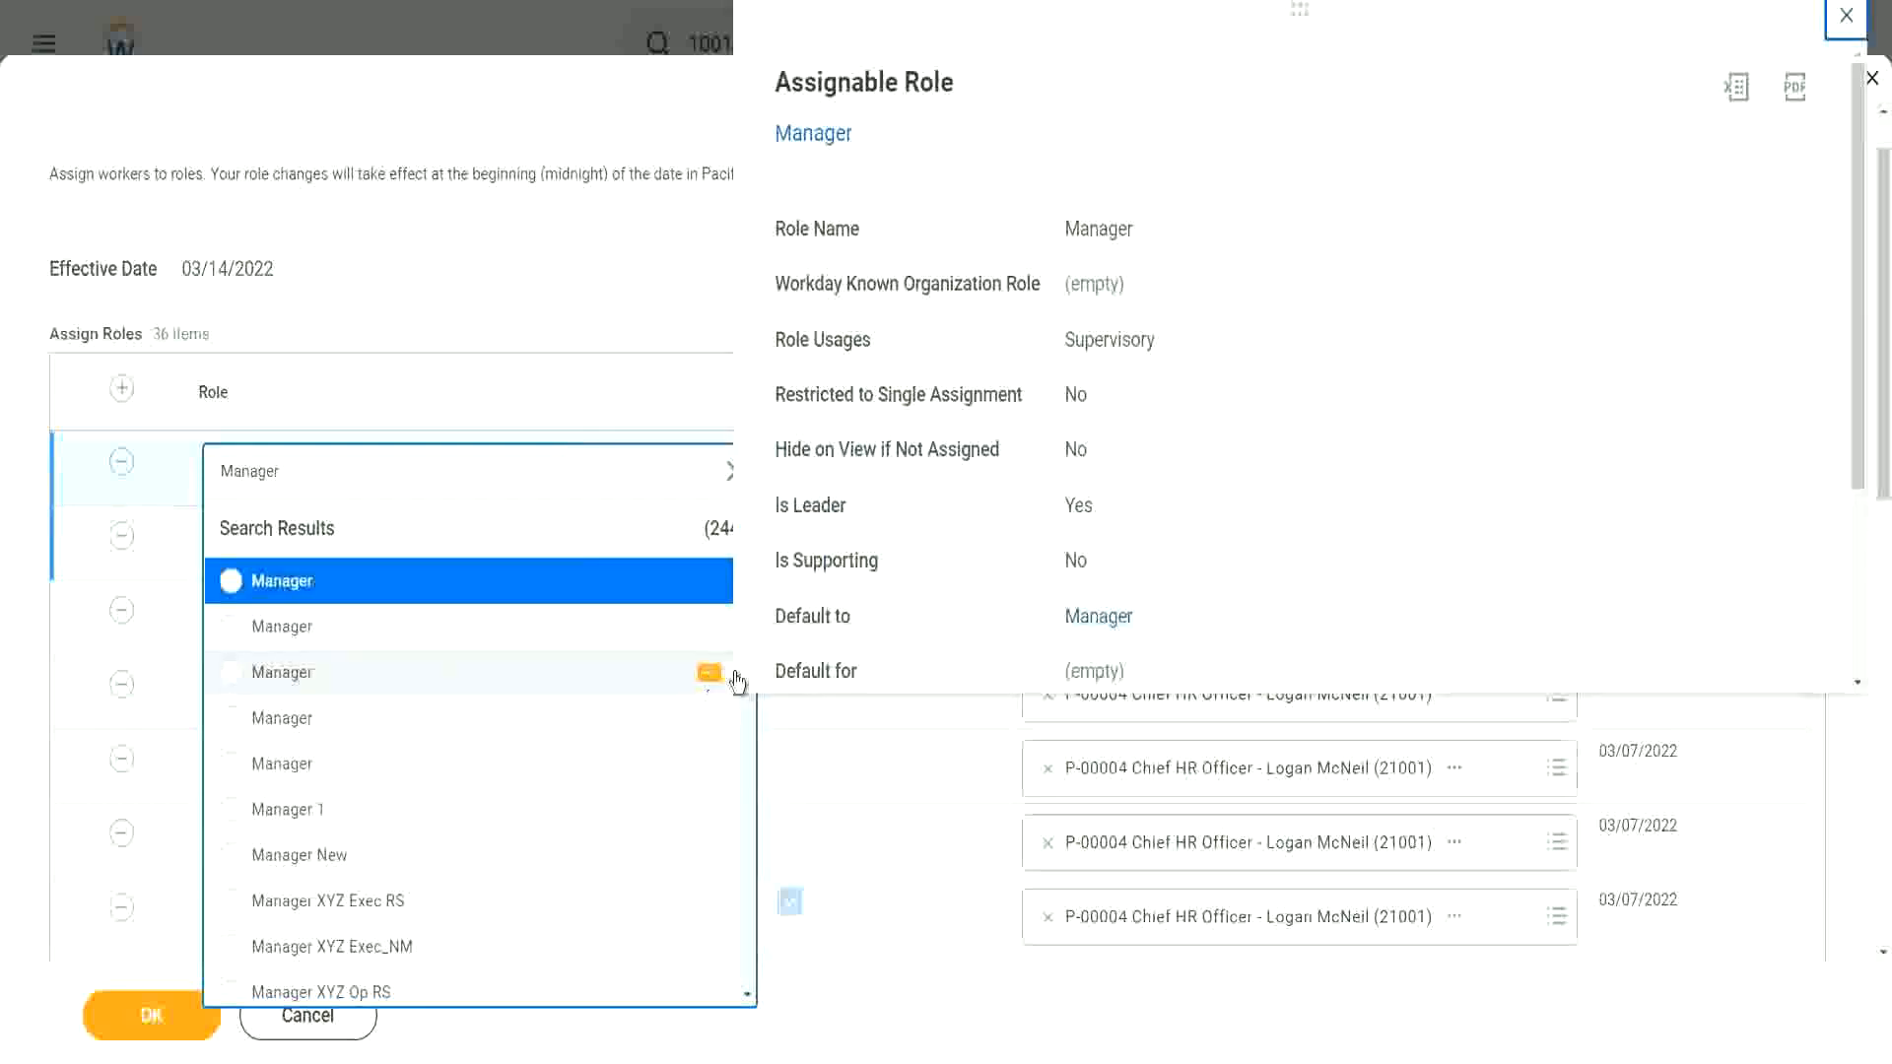
{"action": "scroll", "coordinate": [1032, 529], "scroll_direction": "down", "scroll_amount": 3}
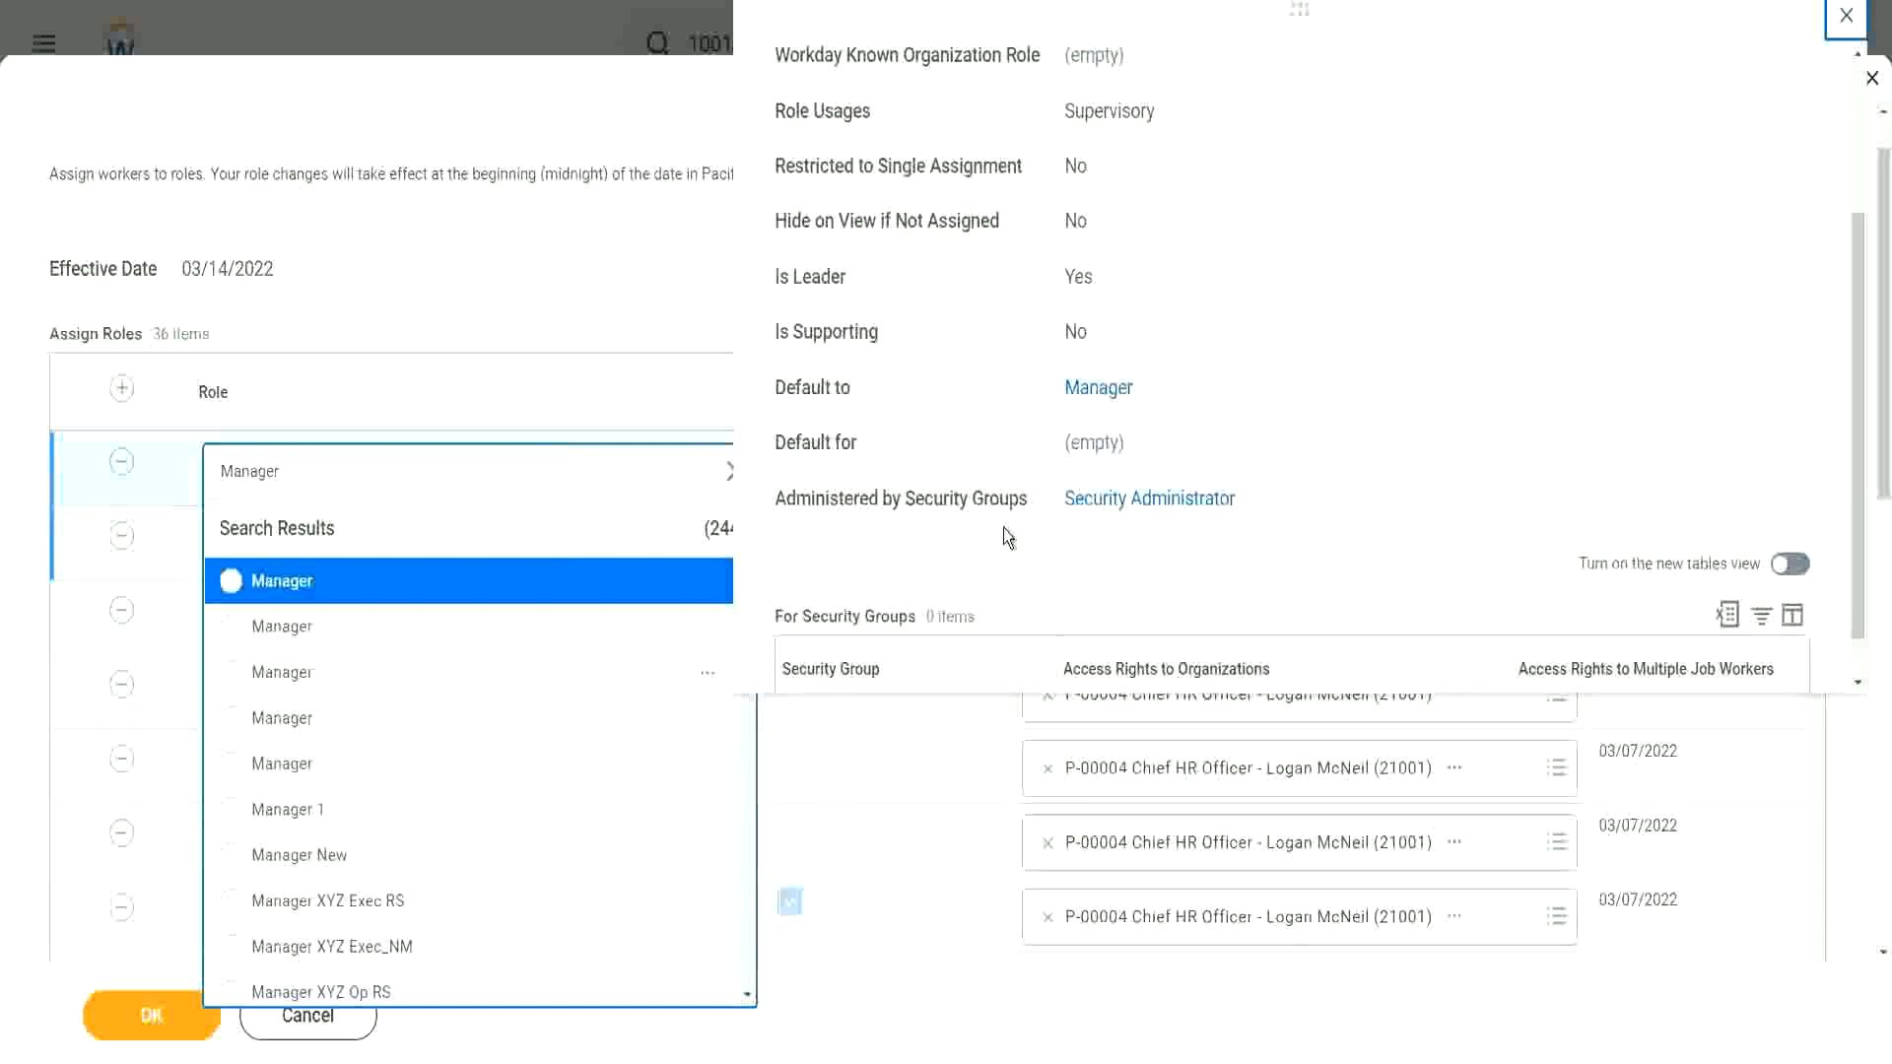
{"action": "scroll", "coordinate": [1002, 529], "scroll_direction": "down", "scroll_amount": 1}
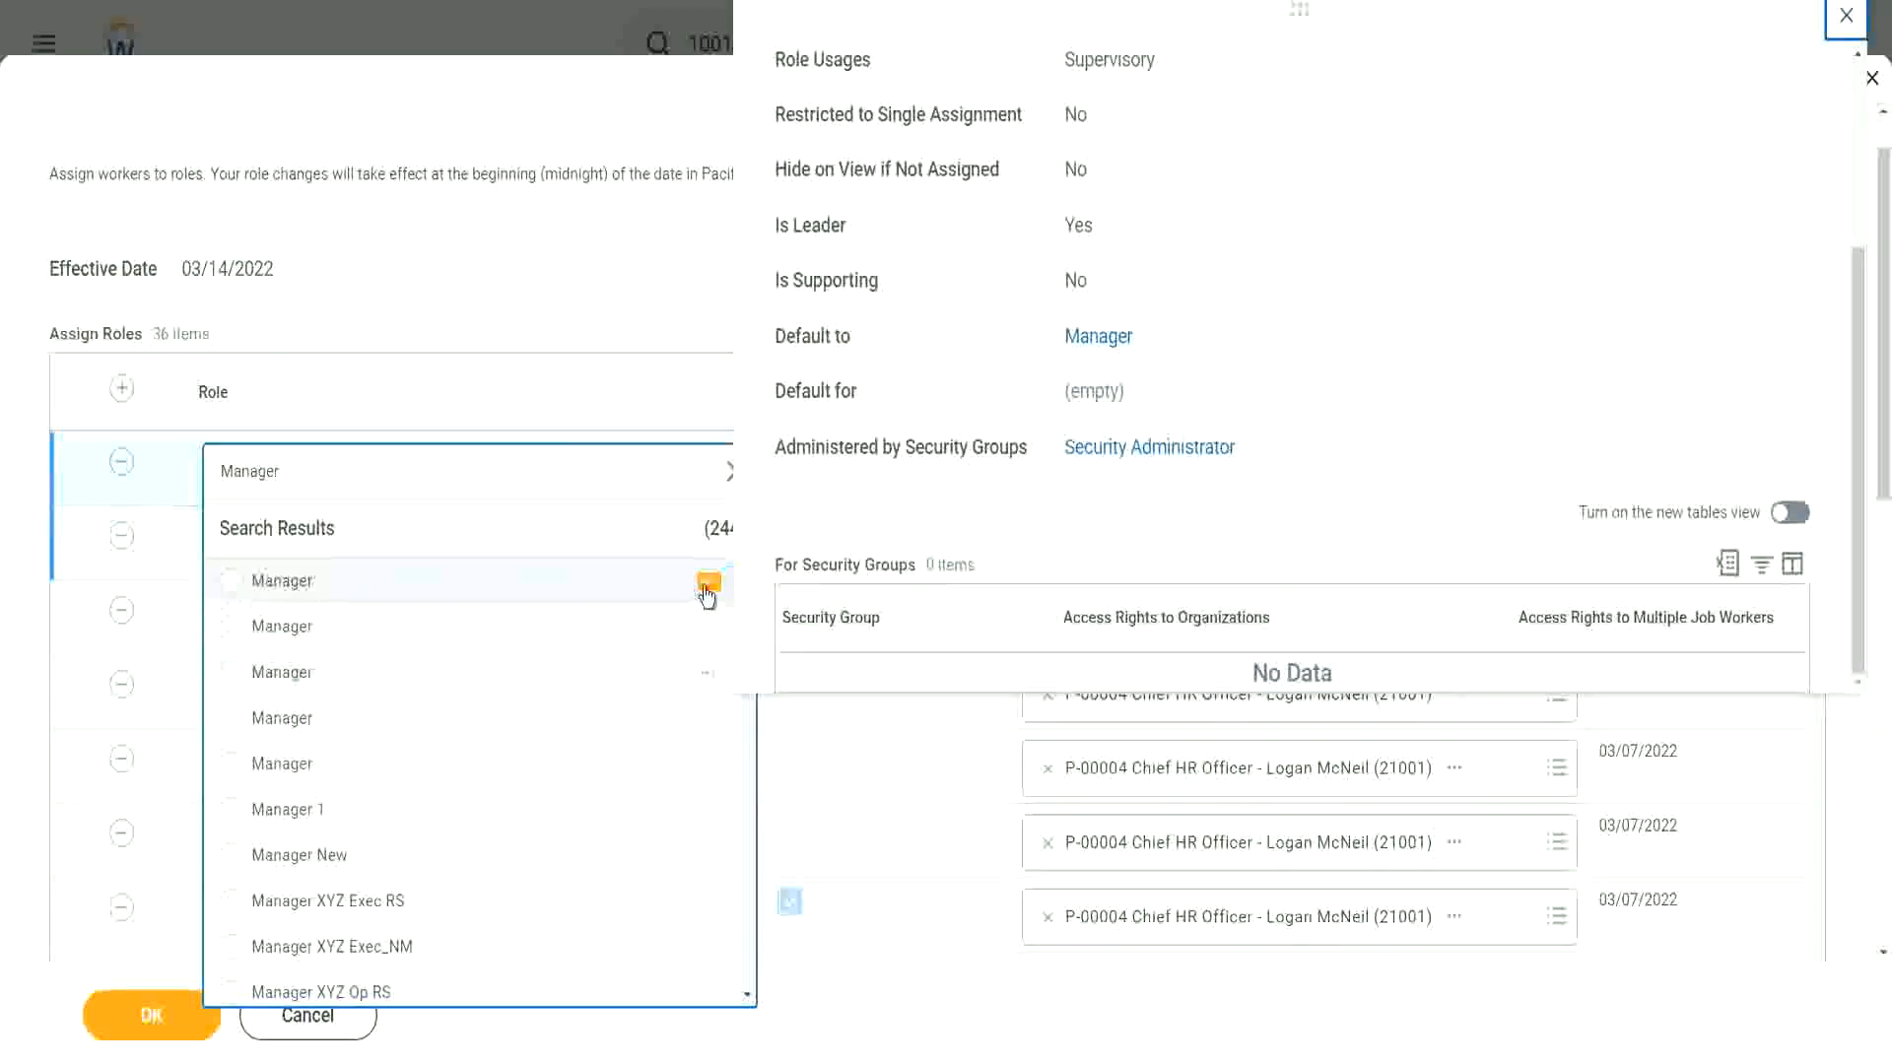
Step: Recheck the first Manager result and select it as the new row's role
{"action": "left_click", "coordinate": [710, 583]}
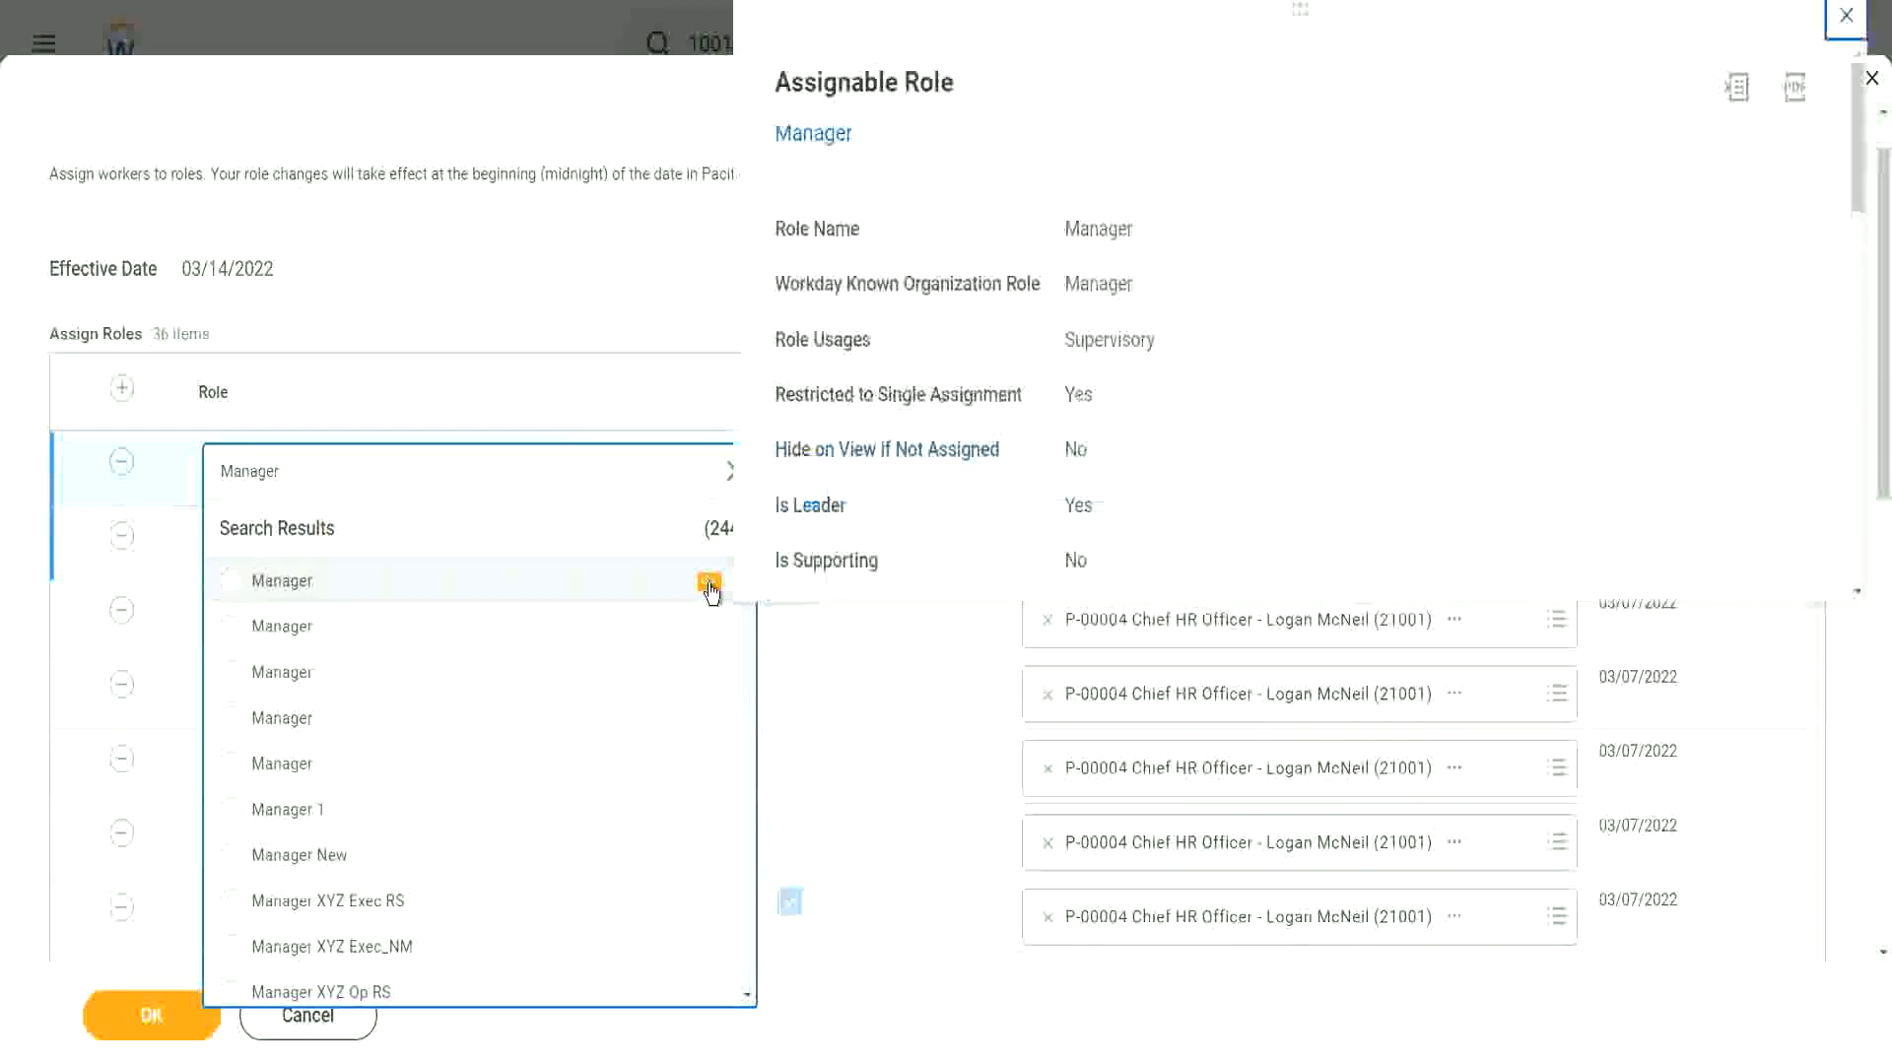
{"action": "scroll", "coordinate": [997, 473], "scroll_direction": "down", "scroll_amount": 3}
{"action": "scroll", "coordinate": [971, 434], "scroll_direction": "down", "scroll_amount": 5}
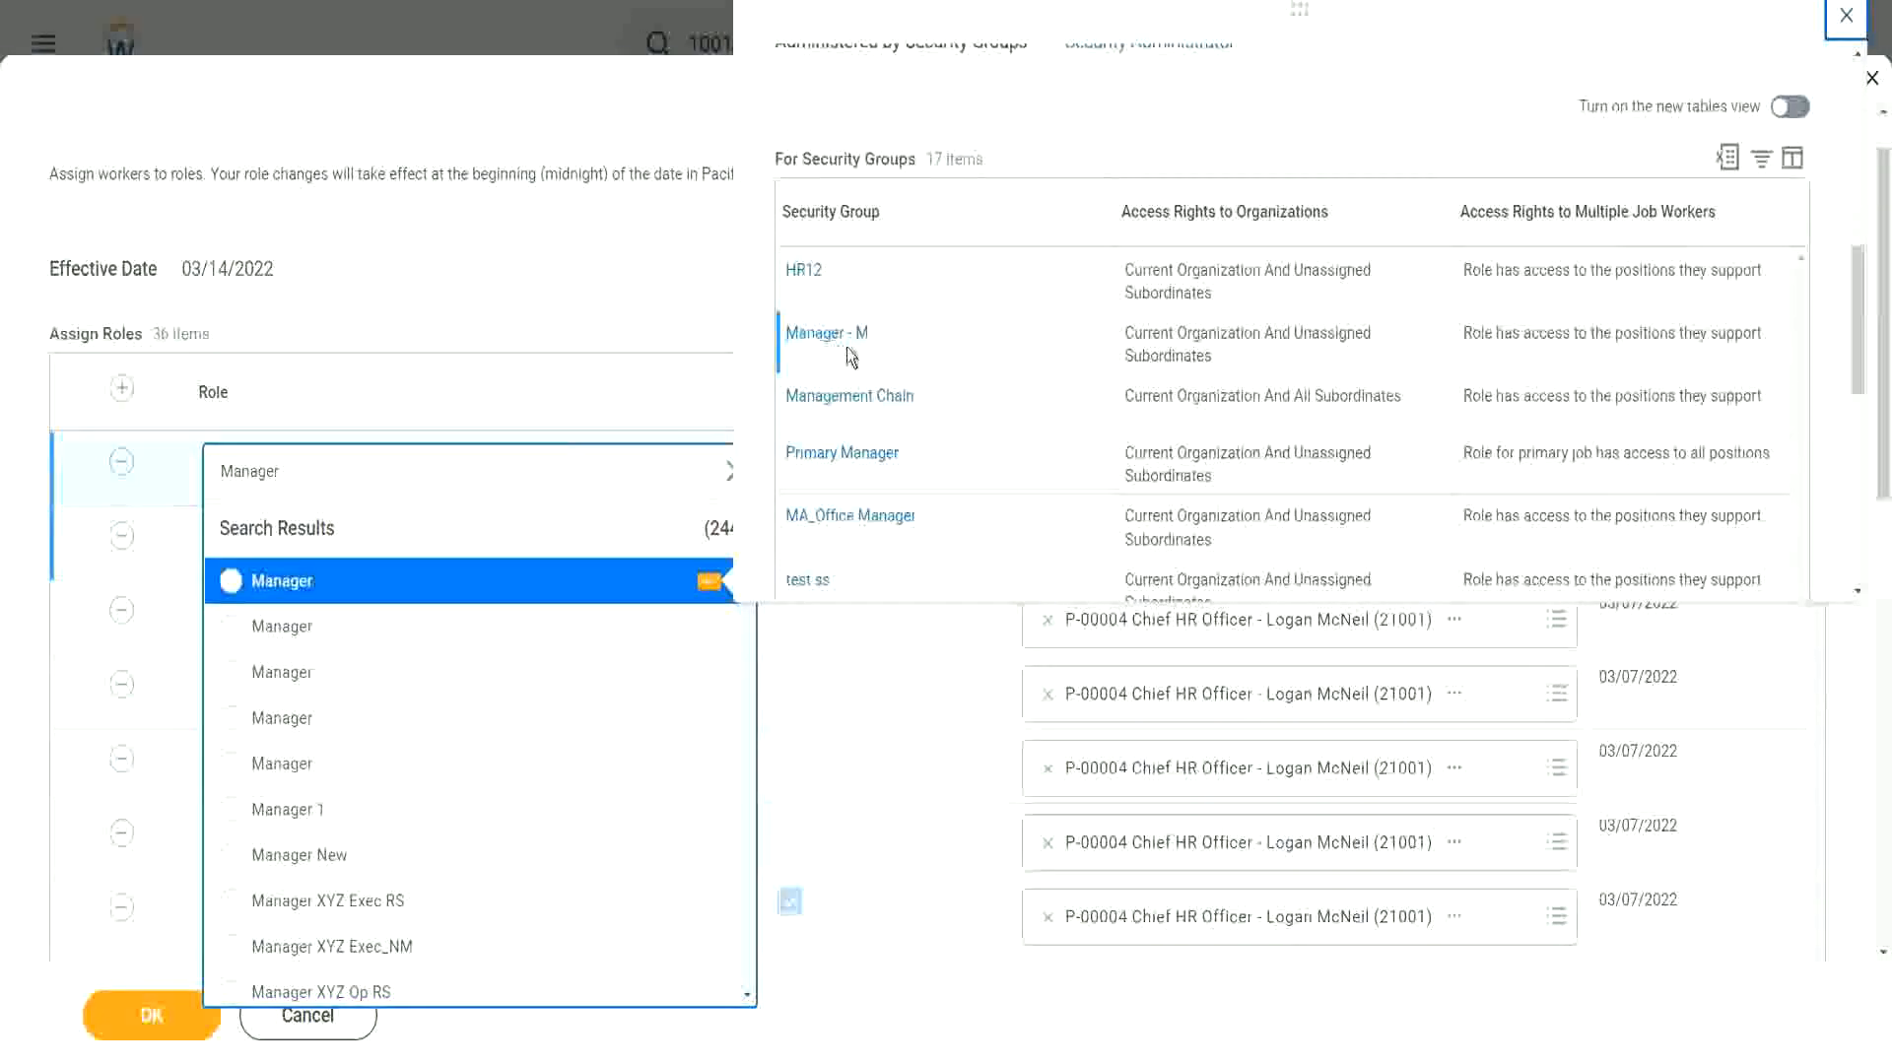
{"action": "scroll", "coordinate": [991, 342], "scroll_direction": "up", "scroll_amount": 5}
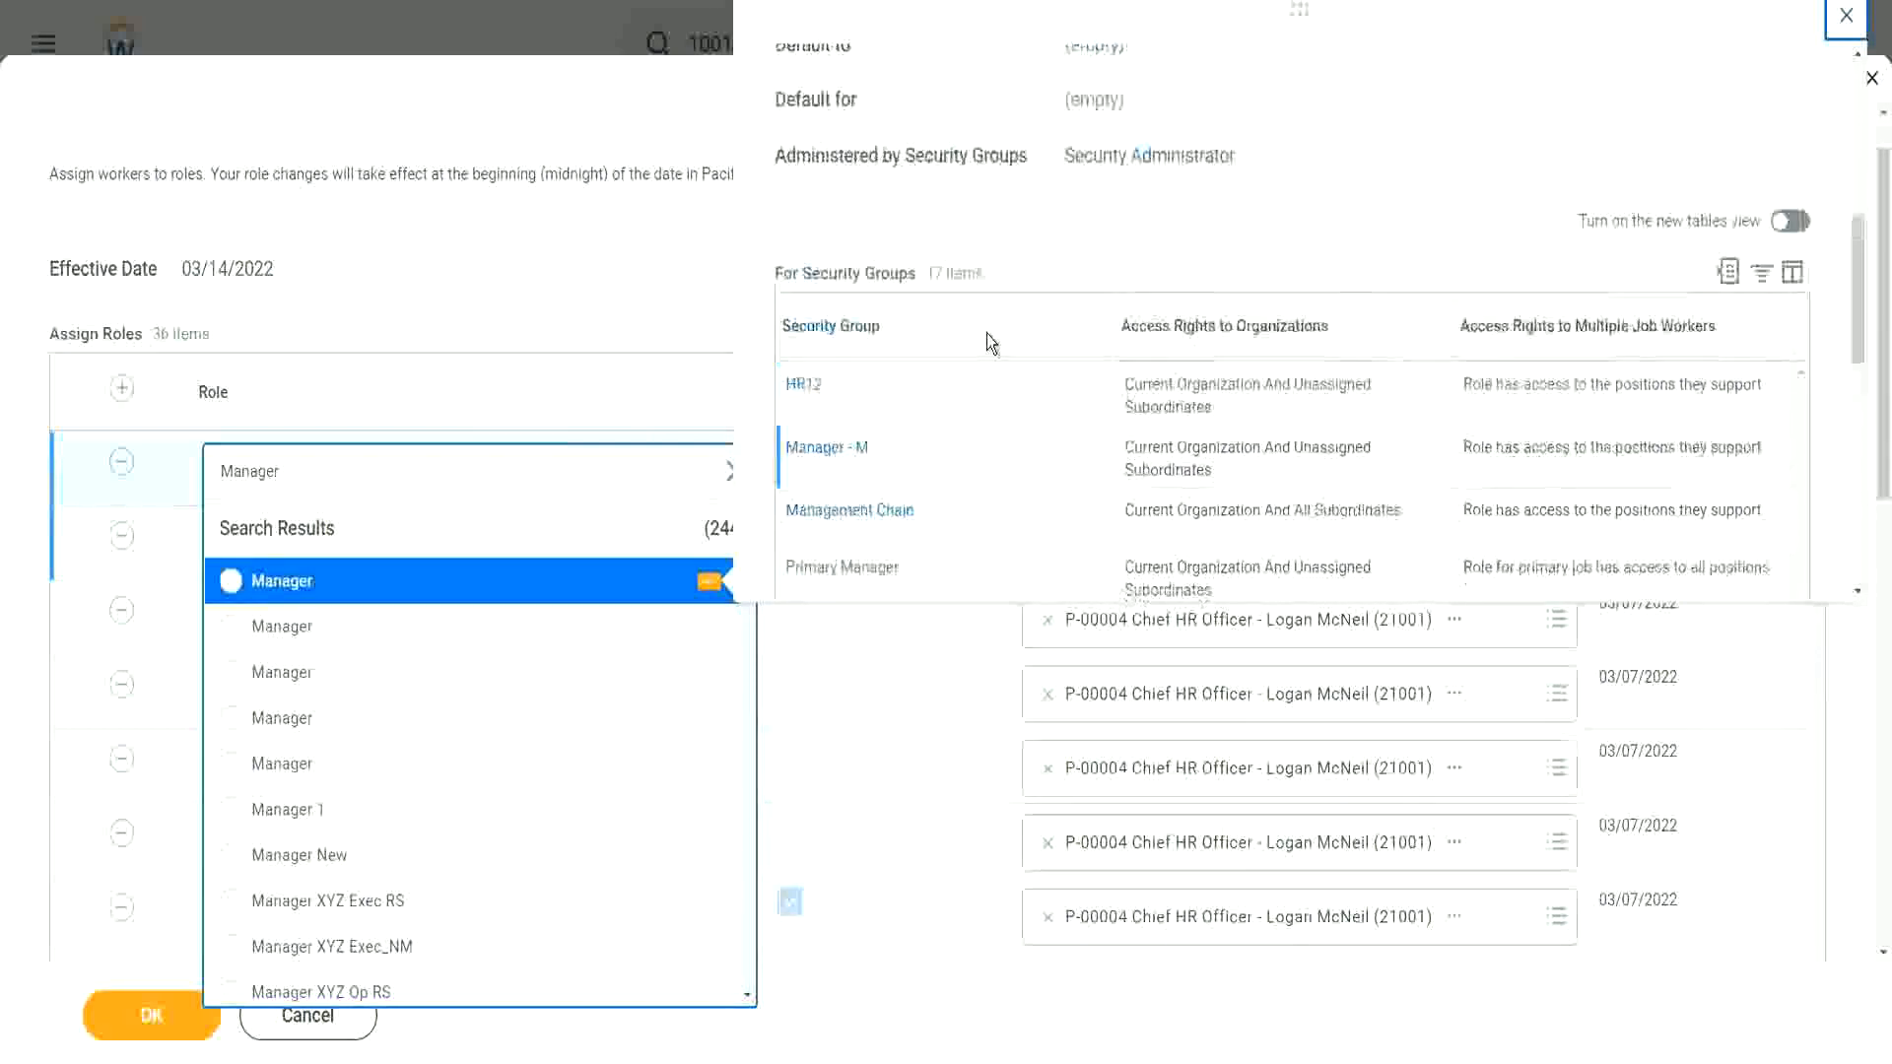
{"action": "scroll", "coordinate": [990, 341], "scroll_direction": "up", "scroll_amount": 5}
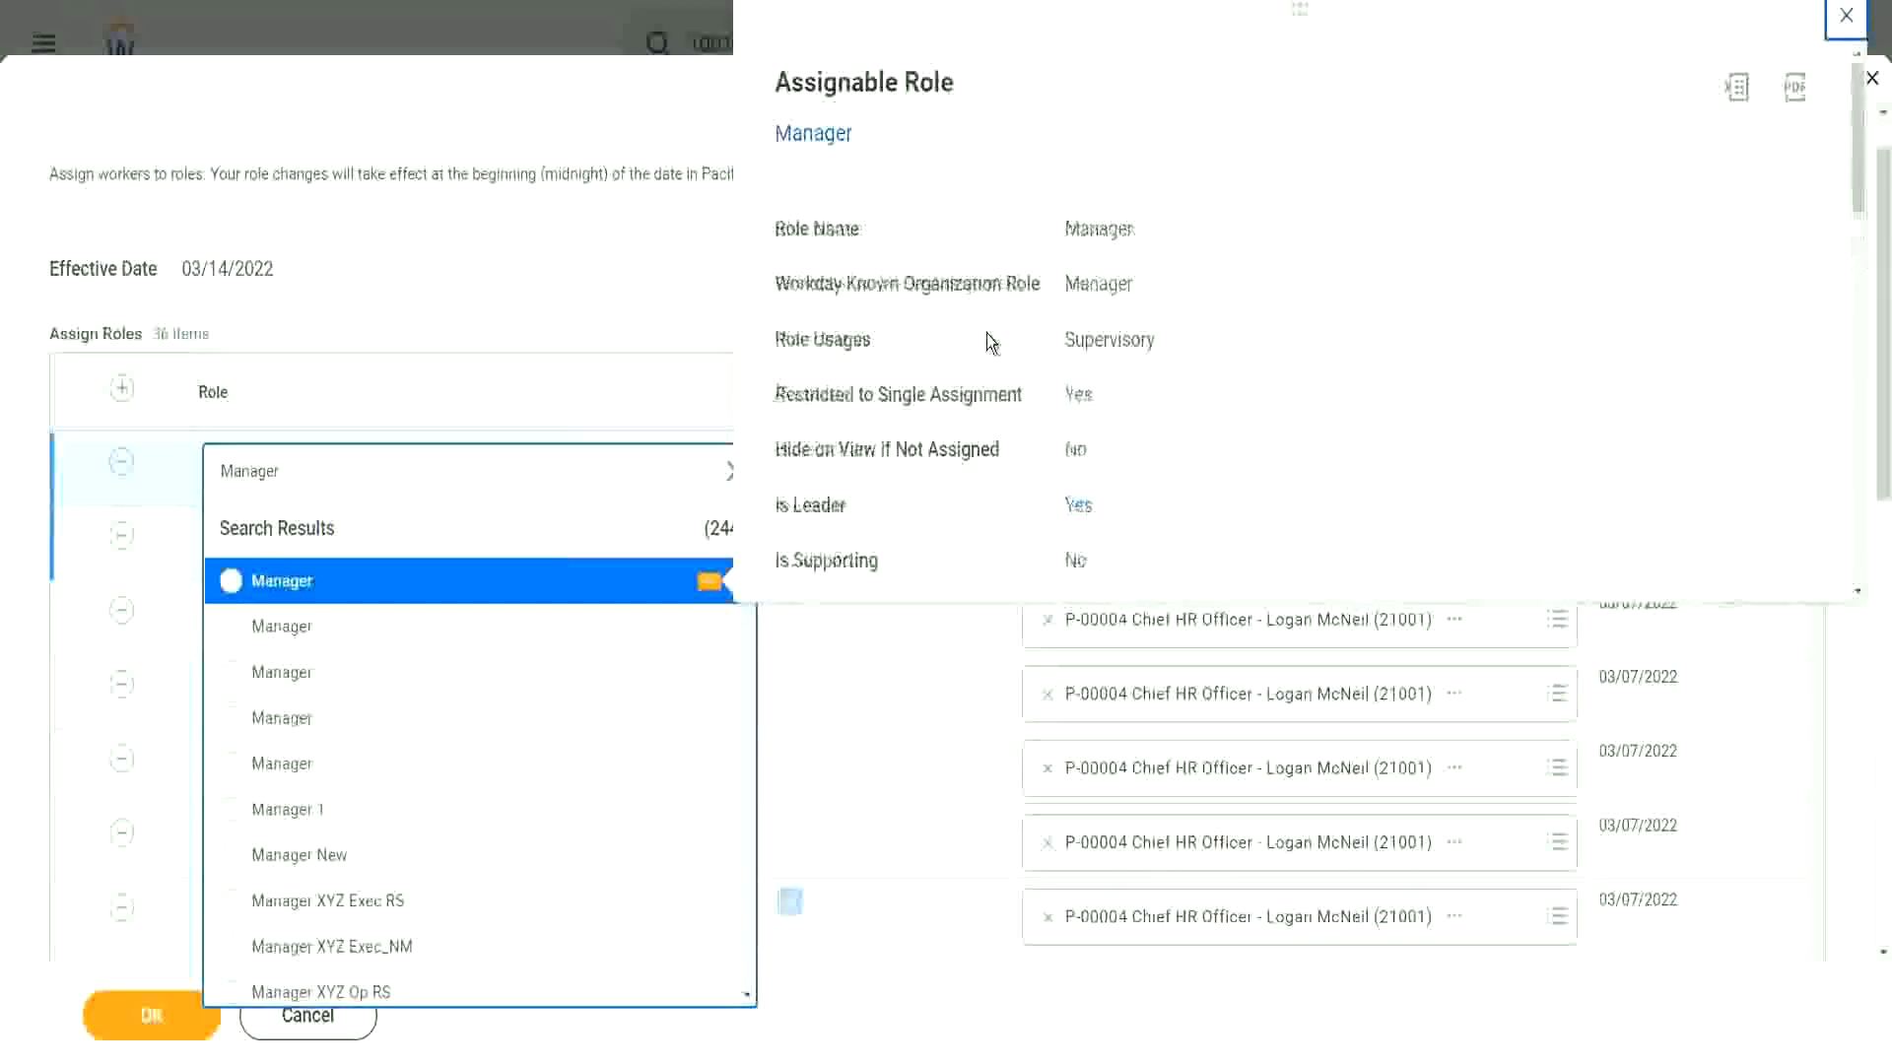
{"action": "left_click", "coordinate": [233, 587]}
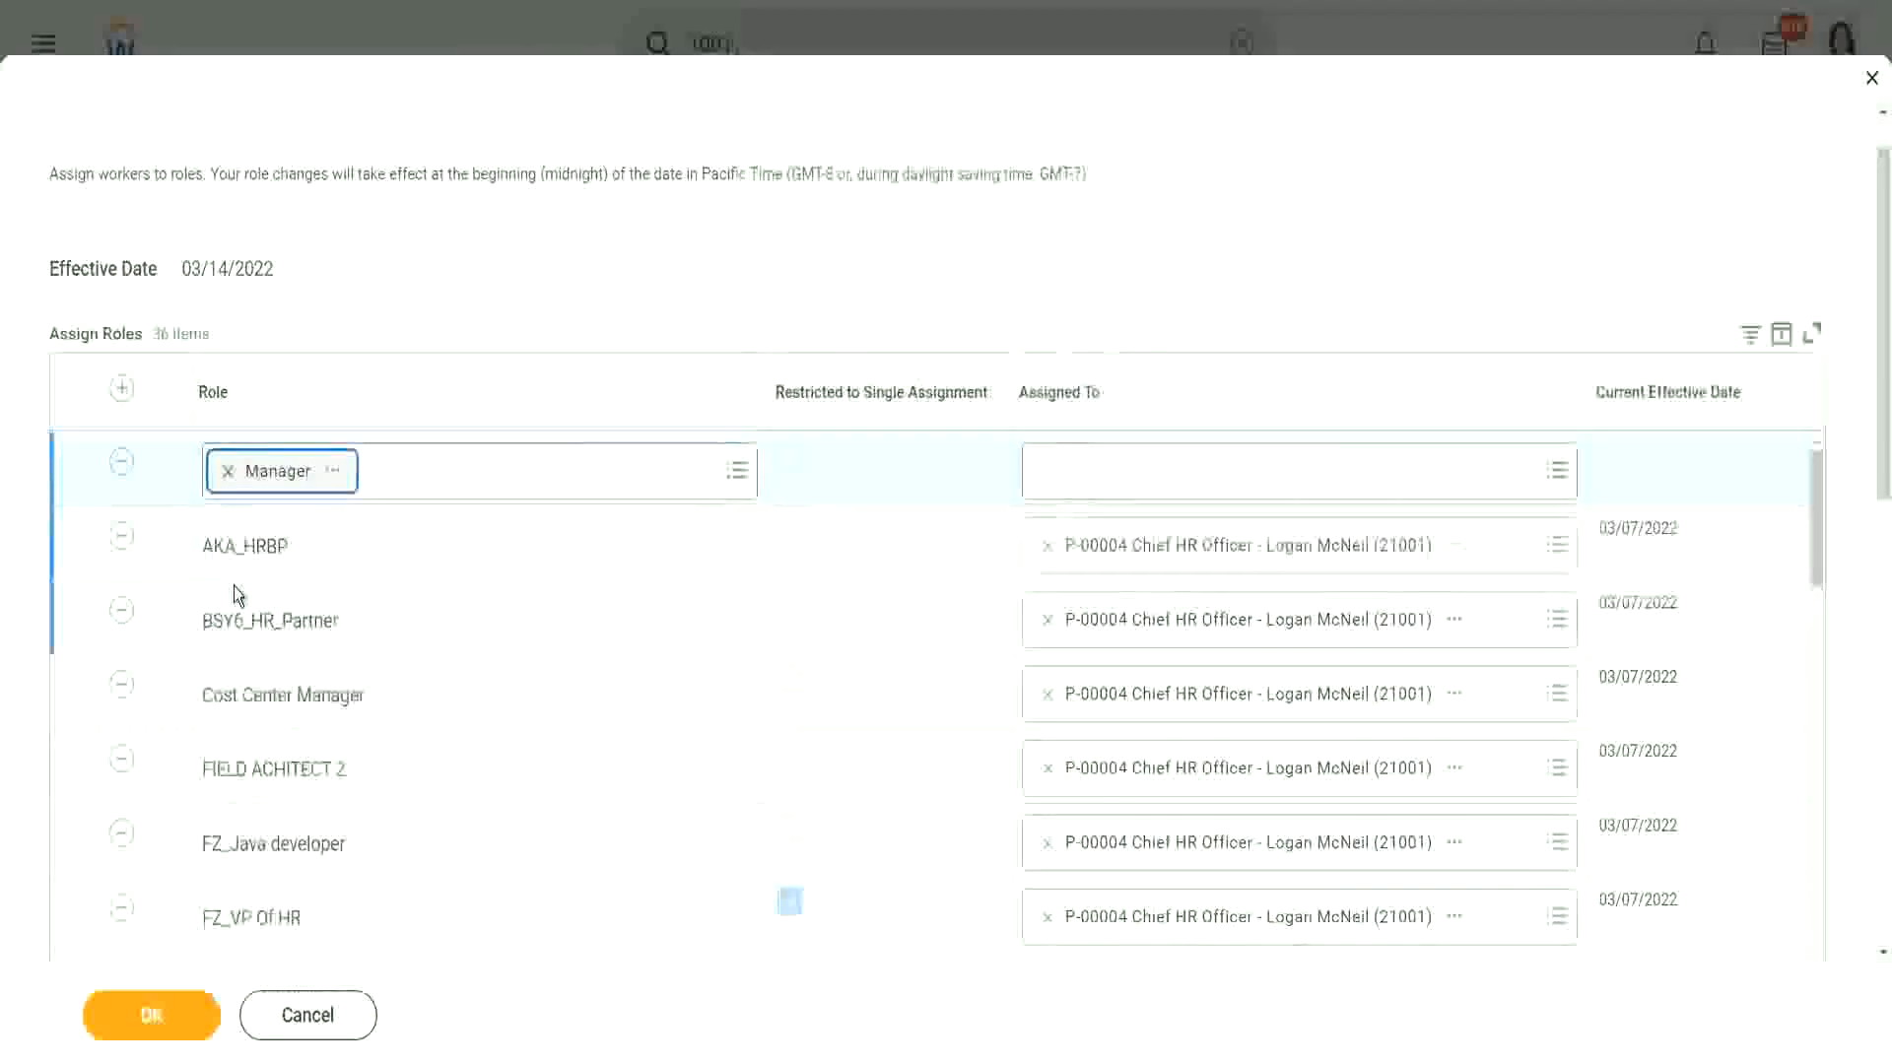
Step: Search a worker by name and place them in the Assigned To field
{"action": "left_click", "coordinate": [1159, 474]}
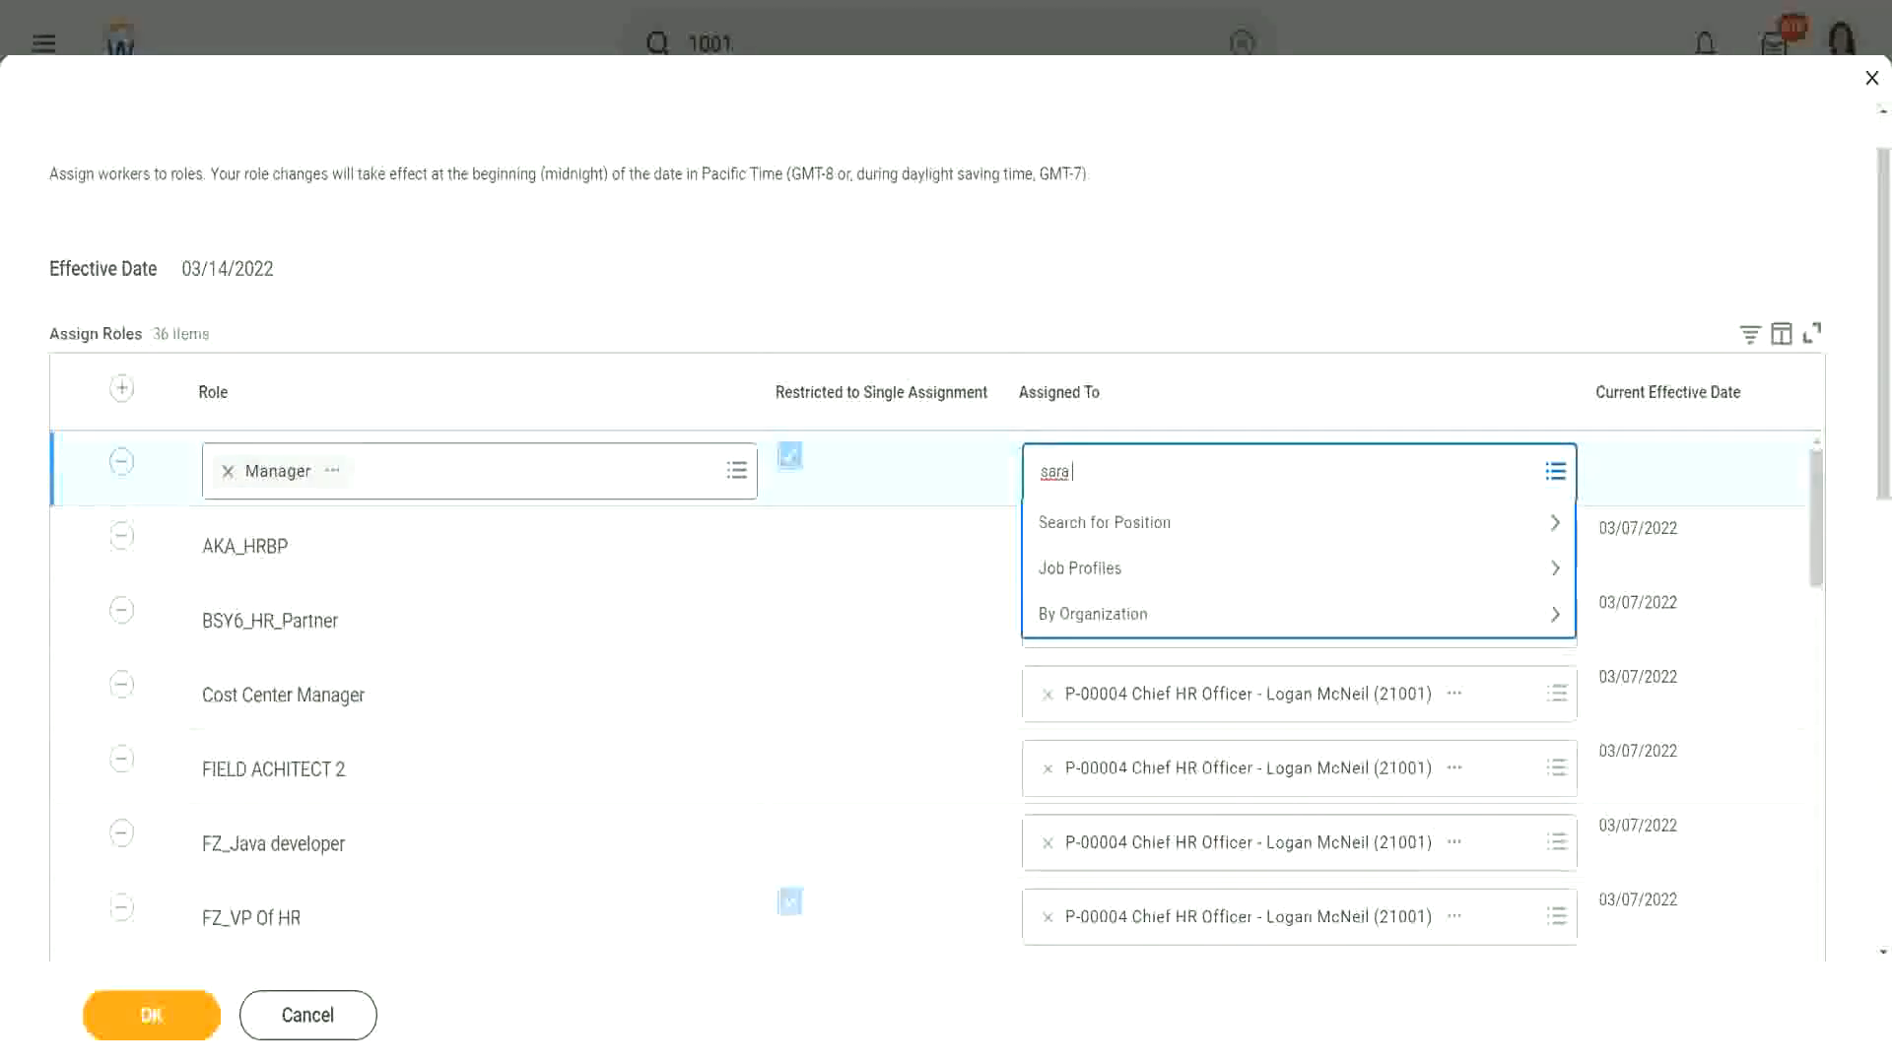
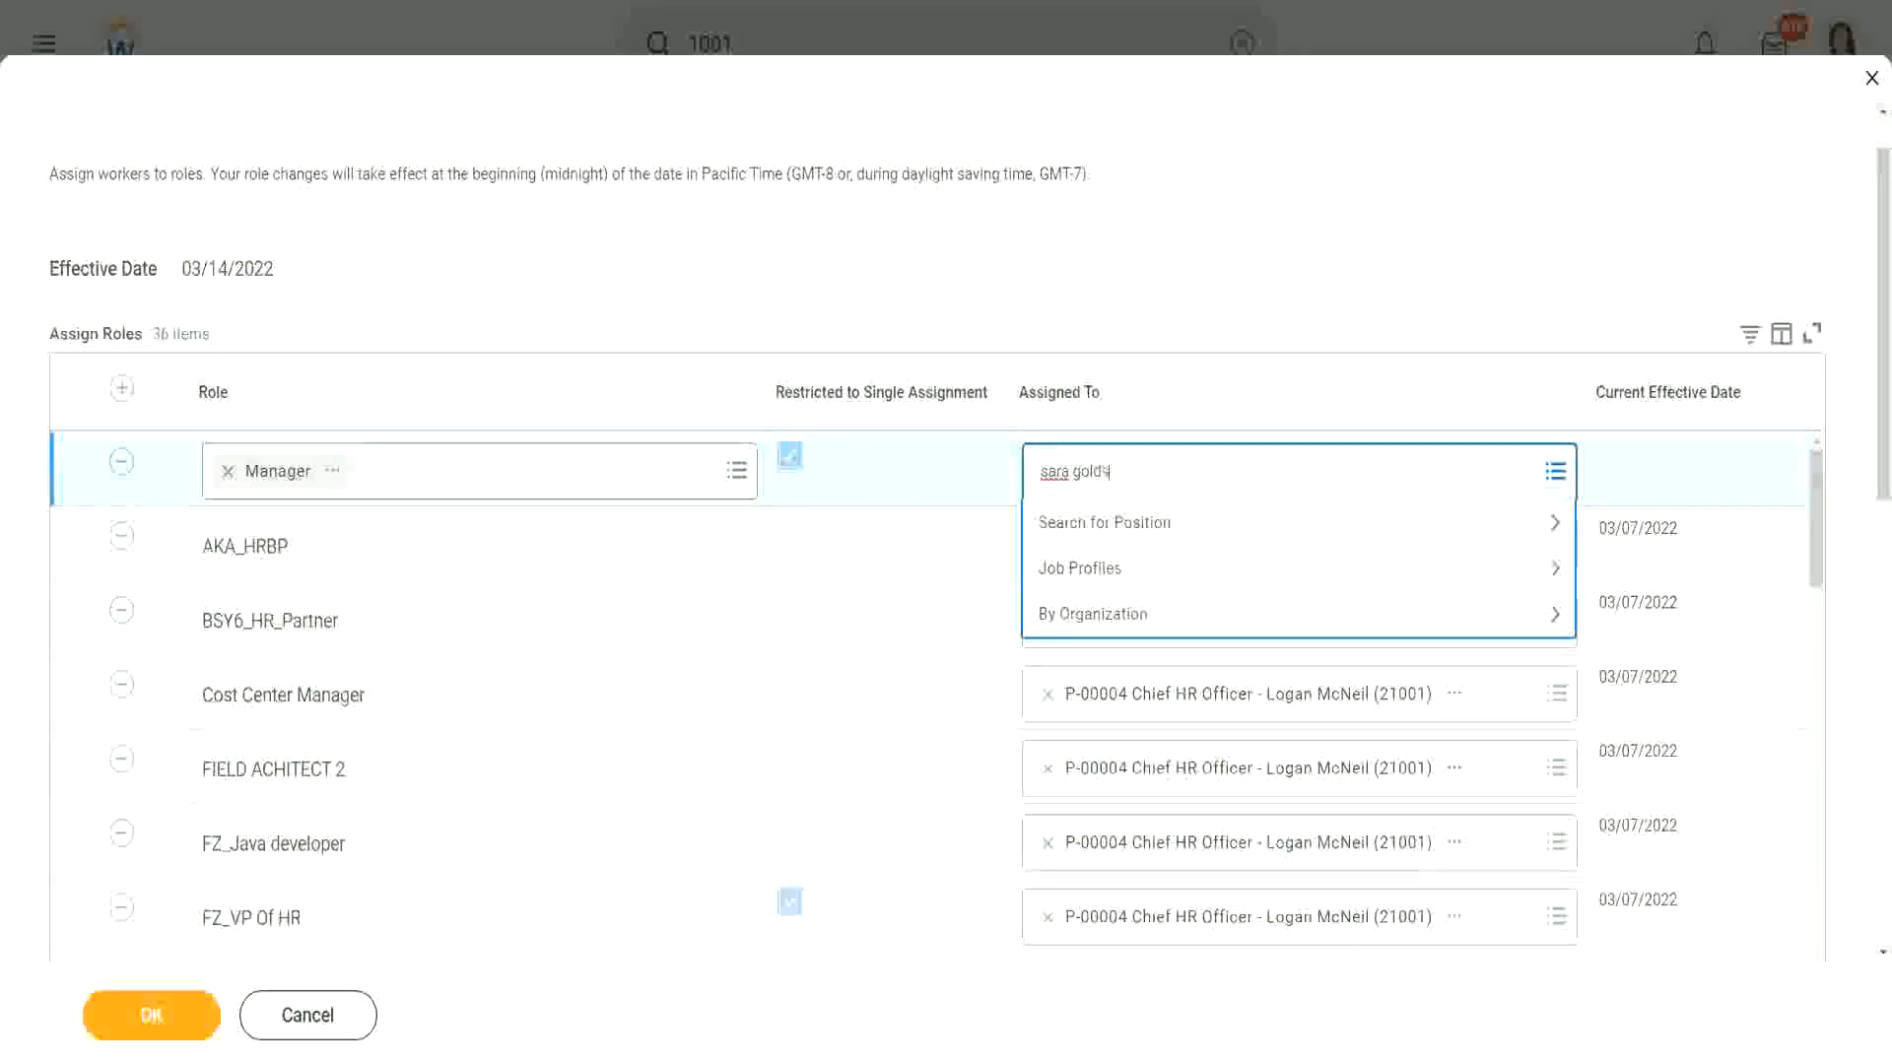
{"action": "key", "text": "Return"}
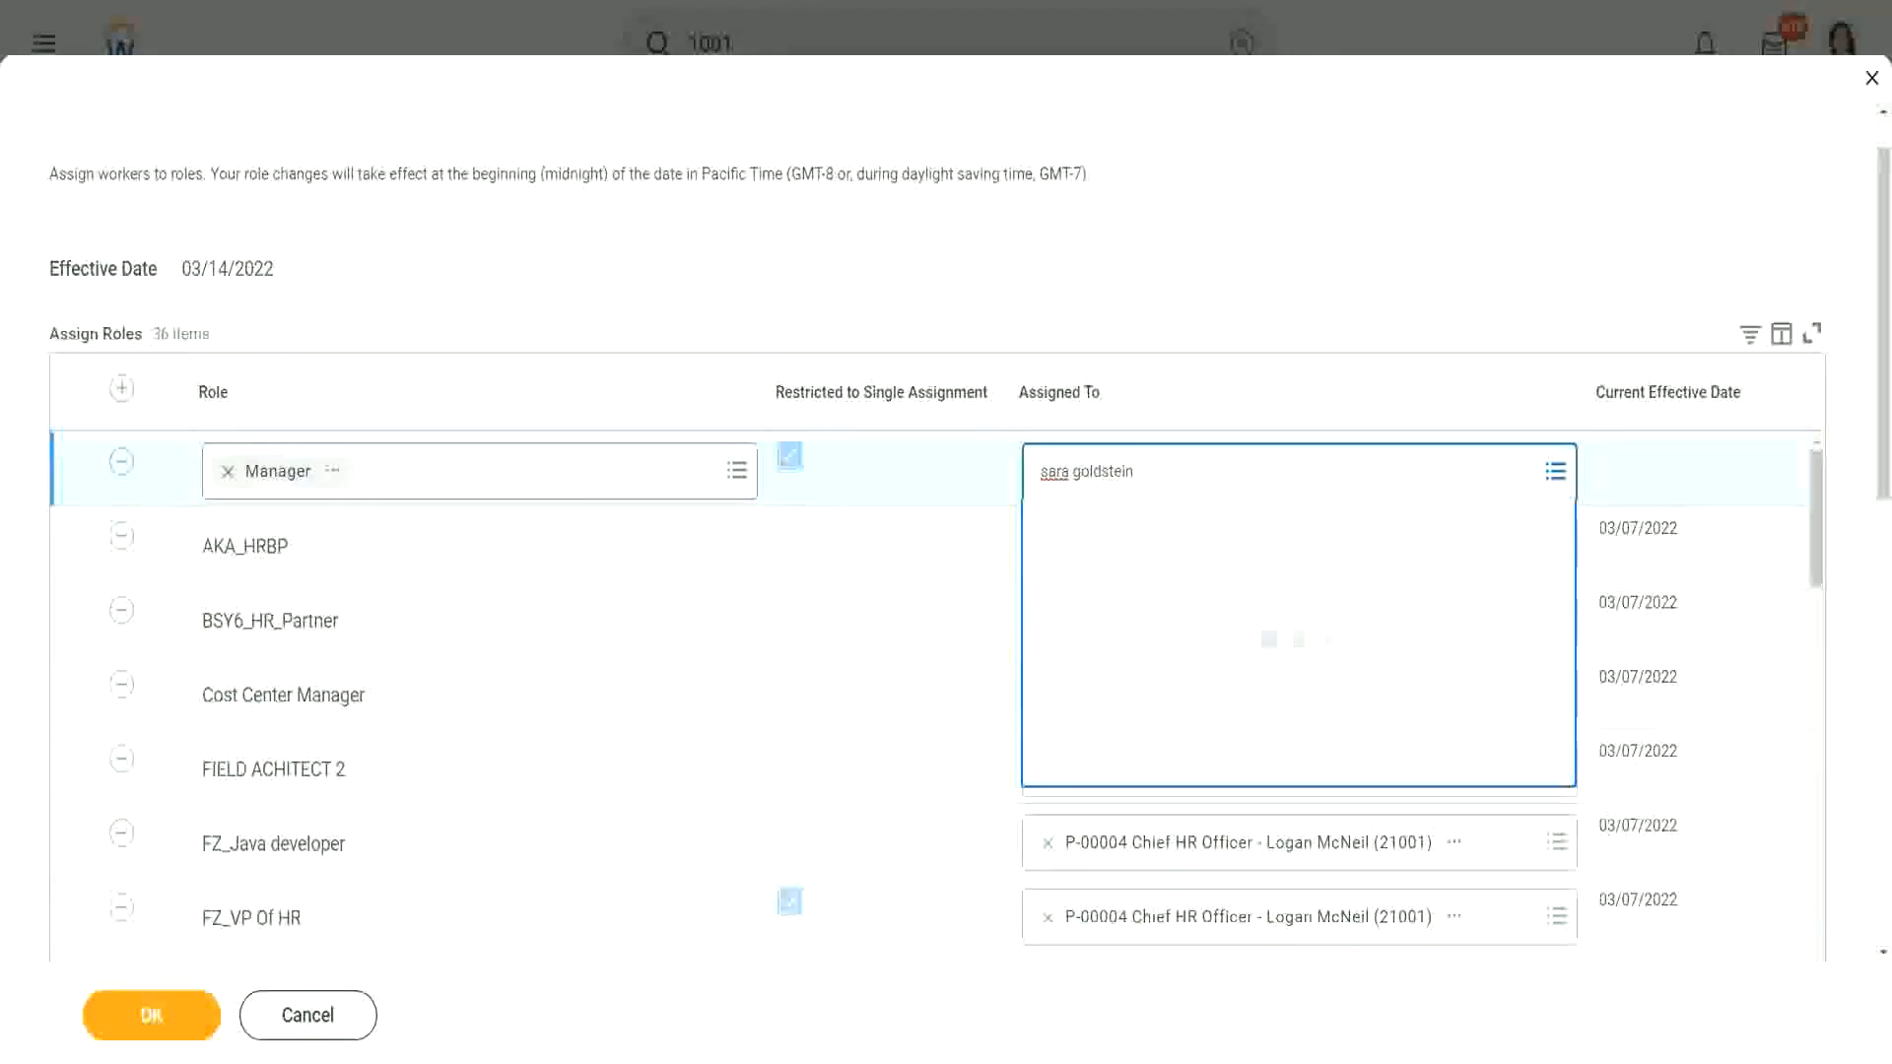
{"action": "left_click", "coordinate": [1320, 255]}
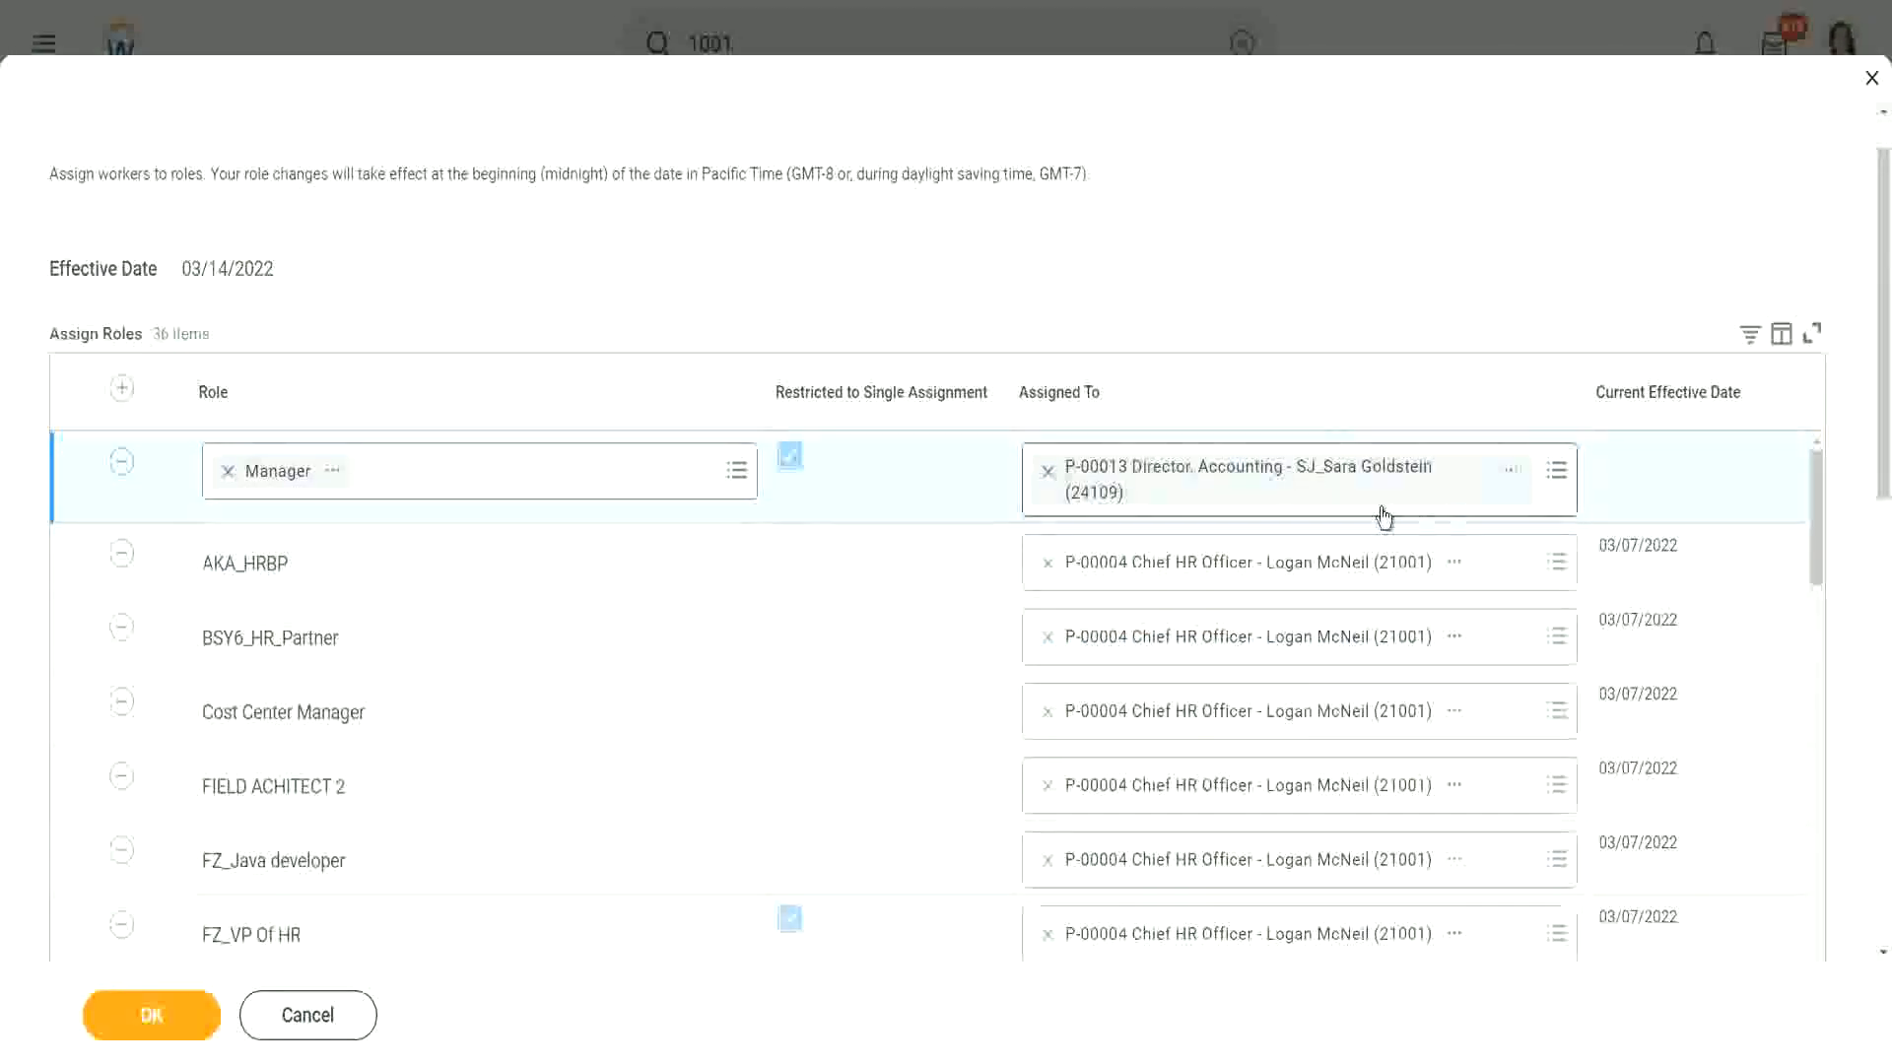
Step: Replace the wrong worker with the HR Vice President (P-03733) and submit the Manager assignment
{"action": "left_click", "coordinate": [1121, 478]}
{"action": "key", "text": "BackSpace"}
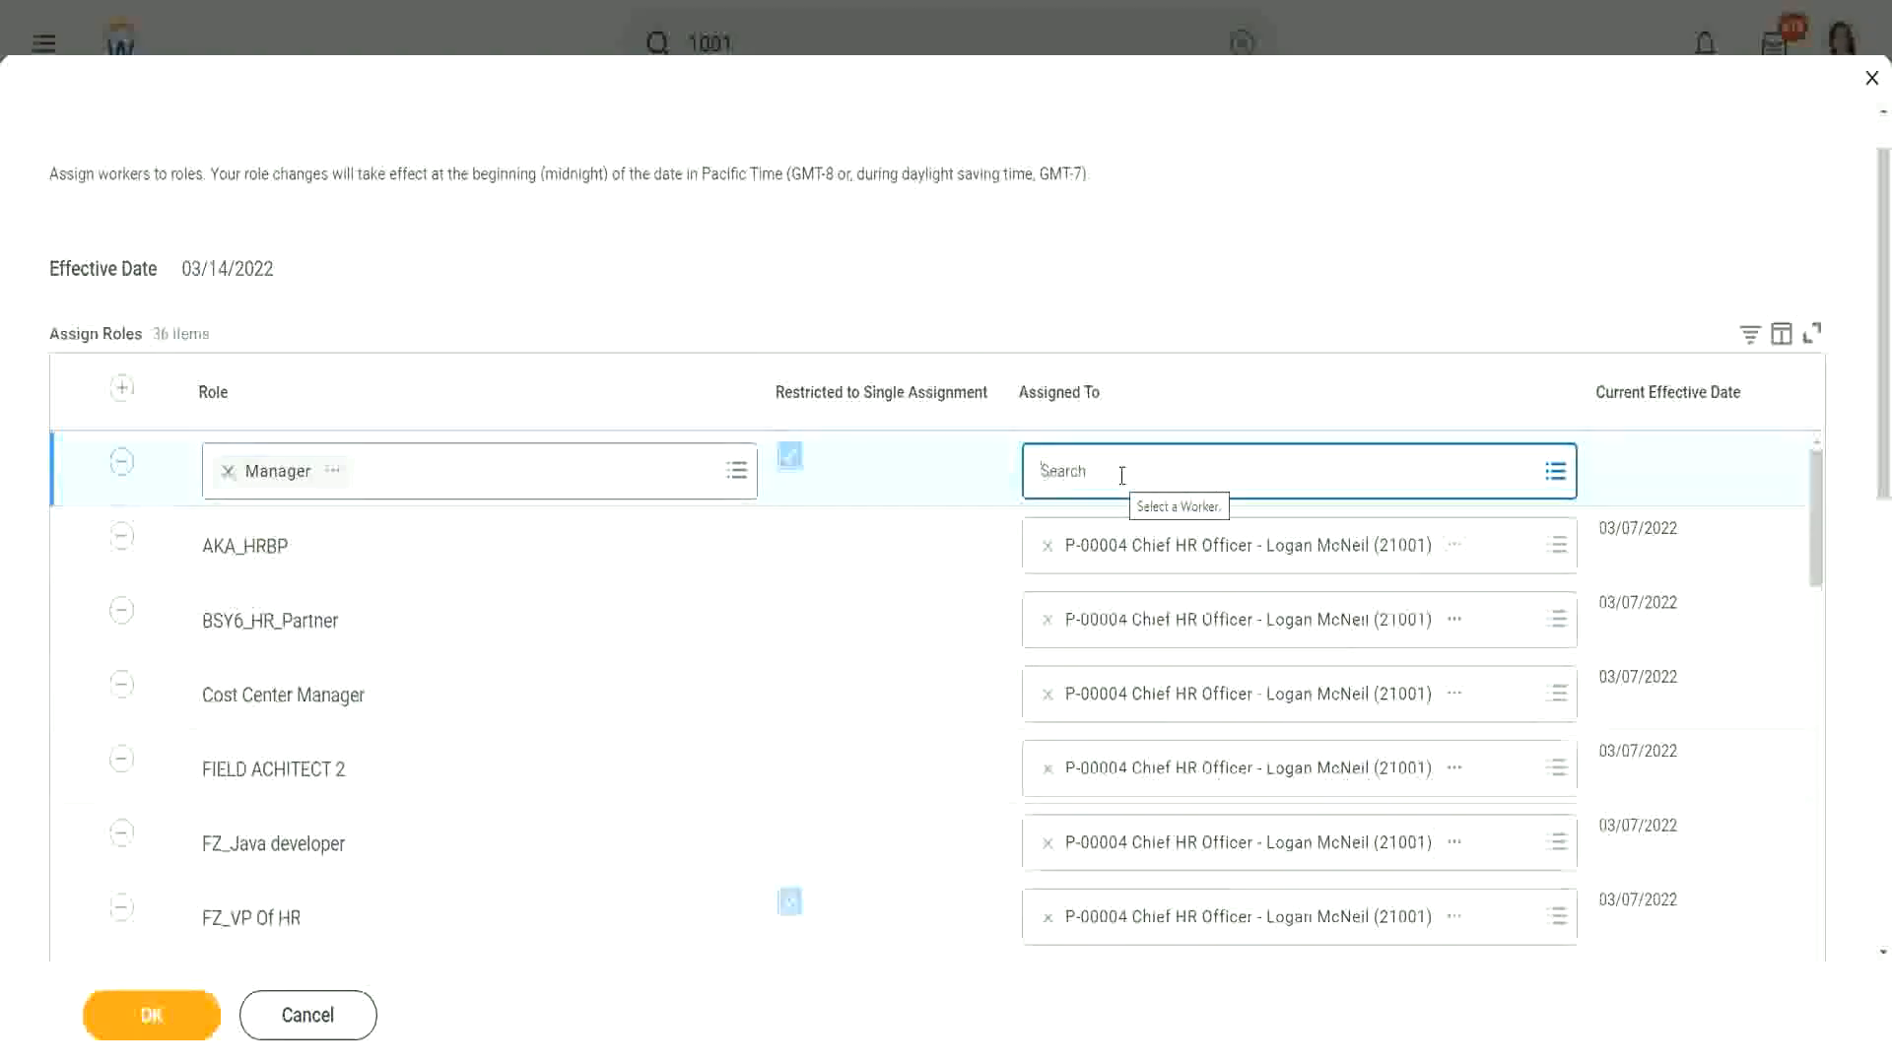
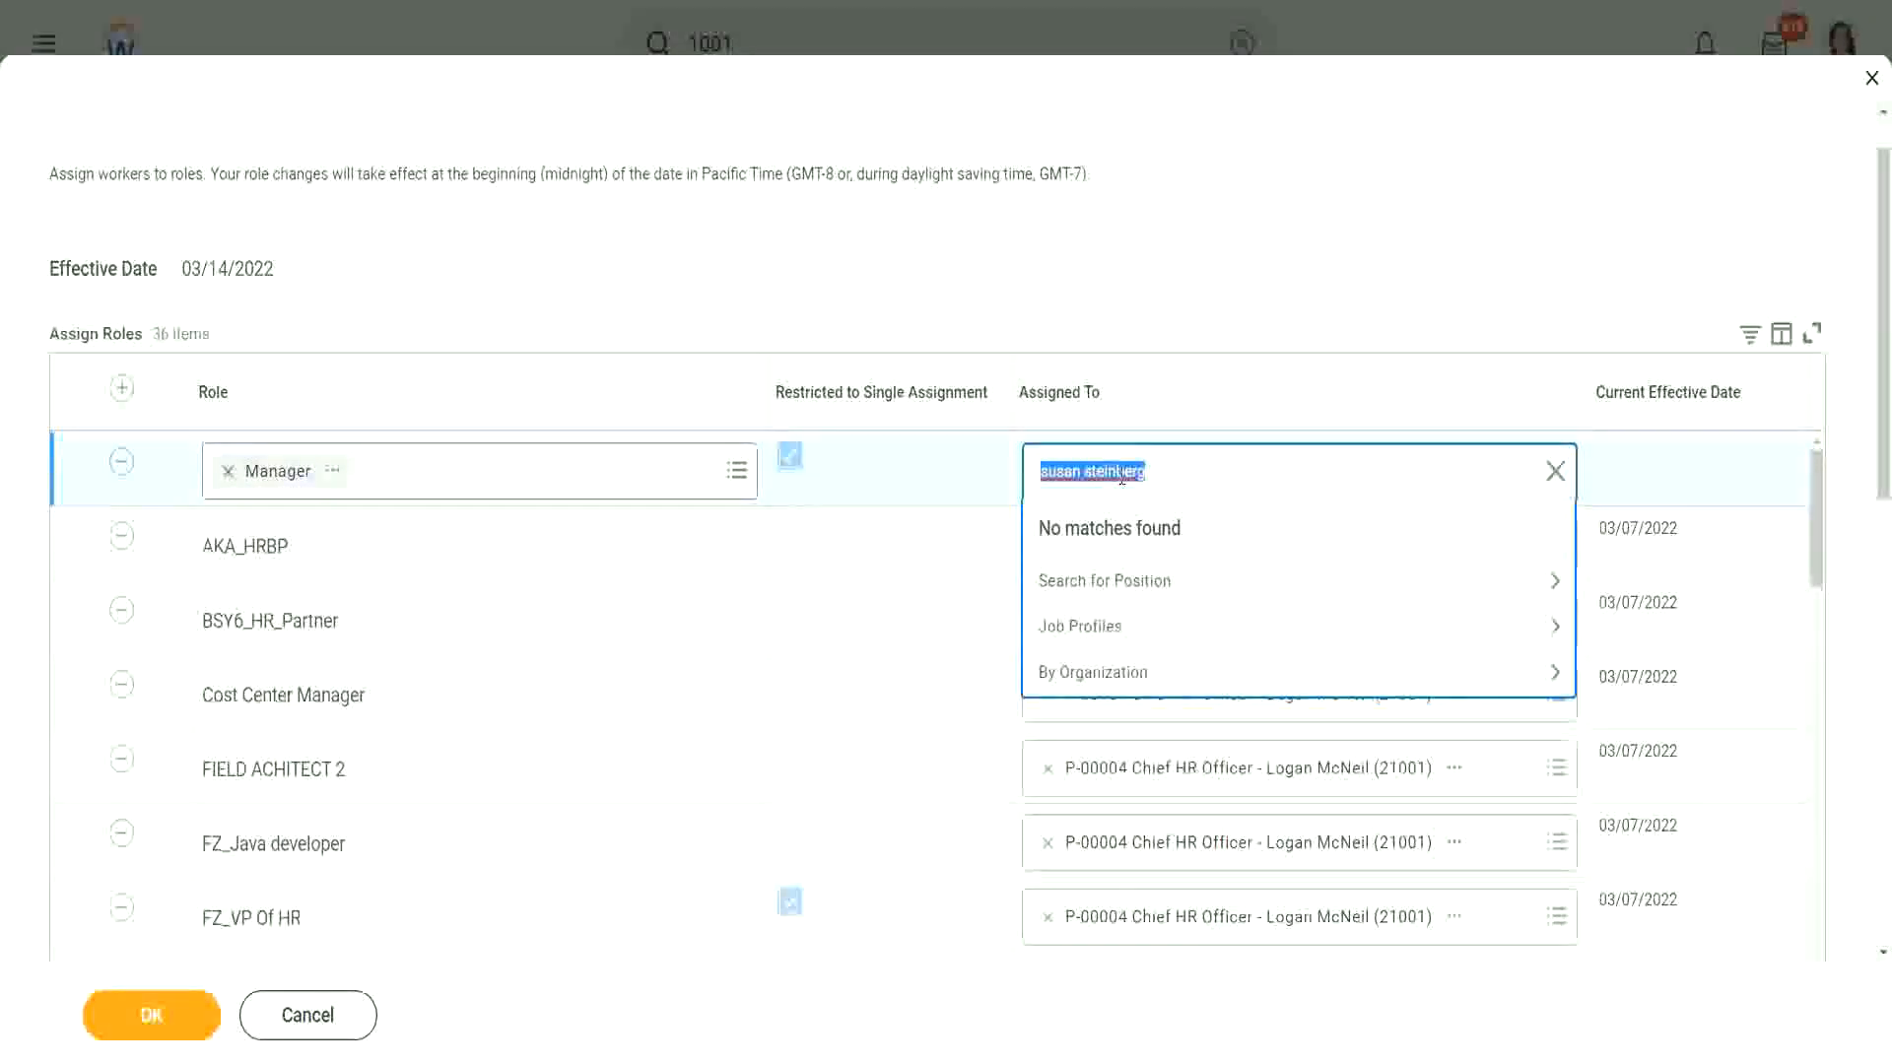
{"action": "key", "text": "Return"}
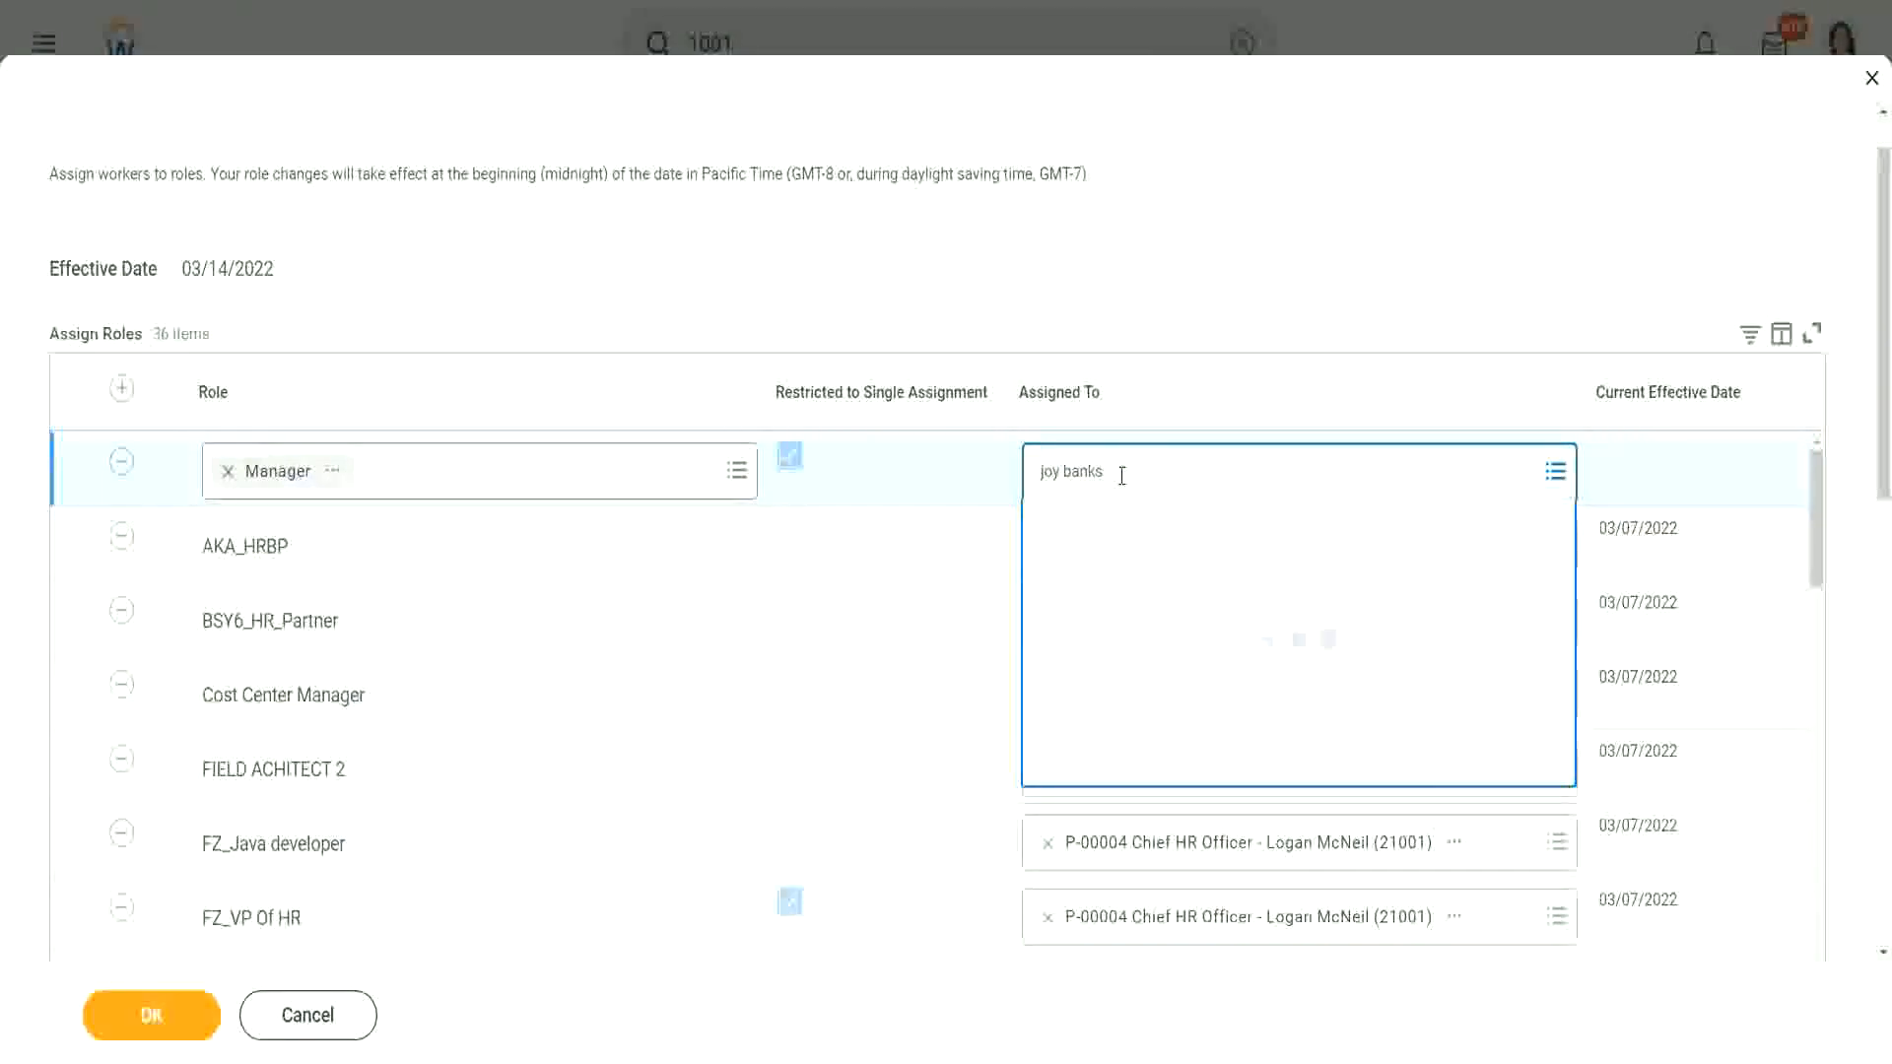
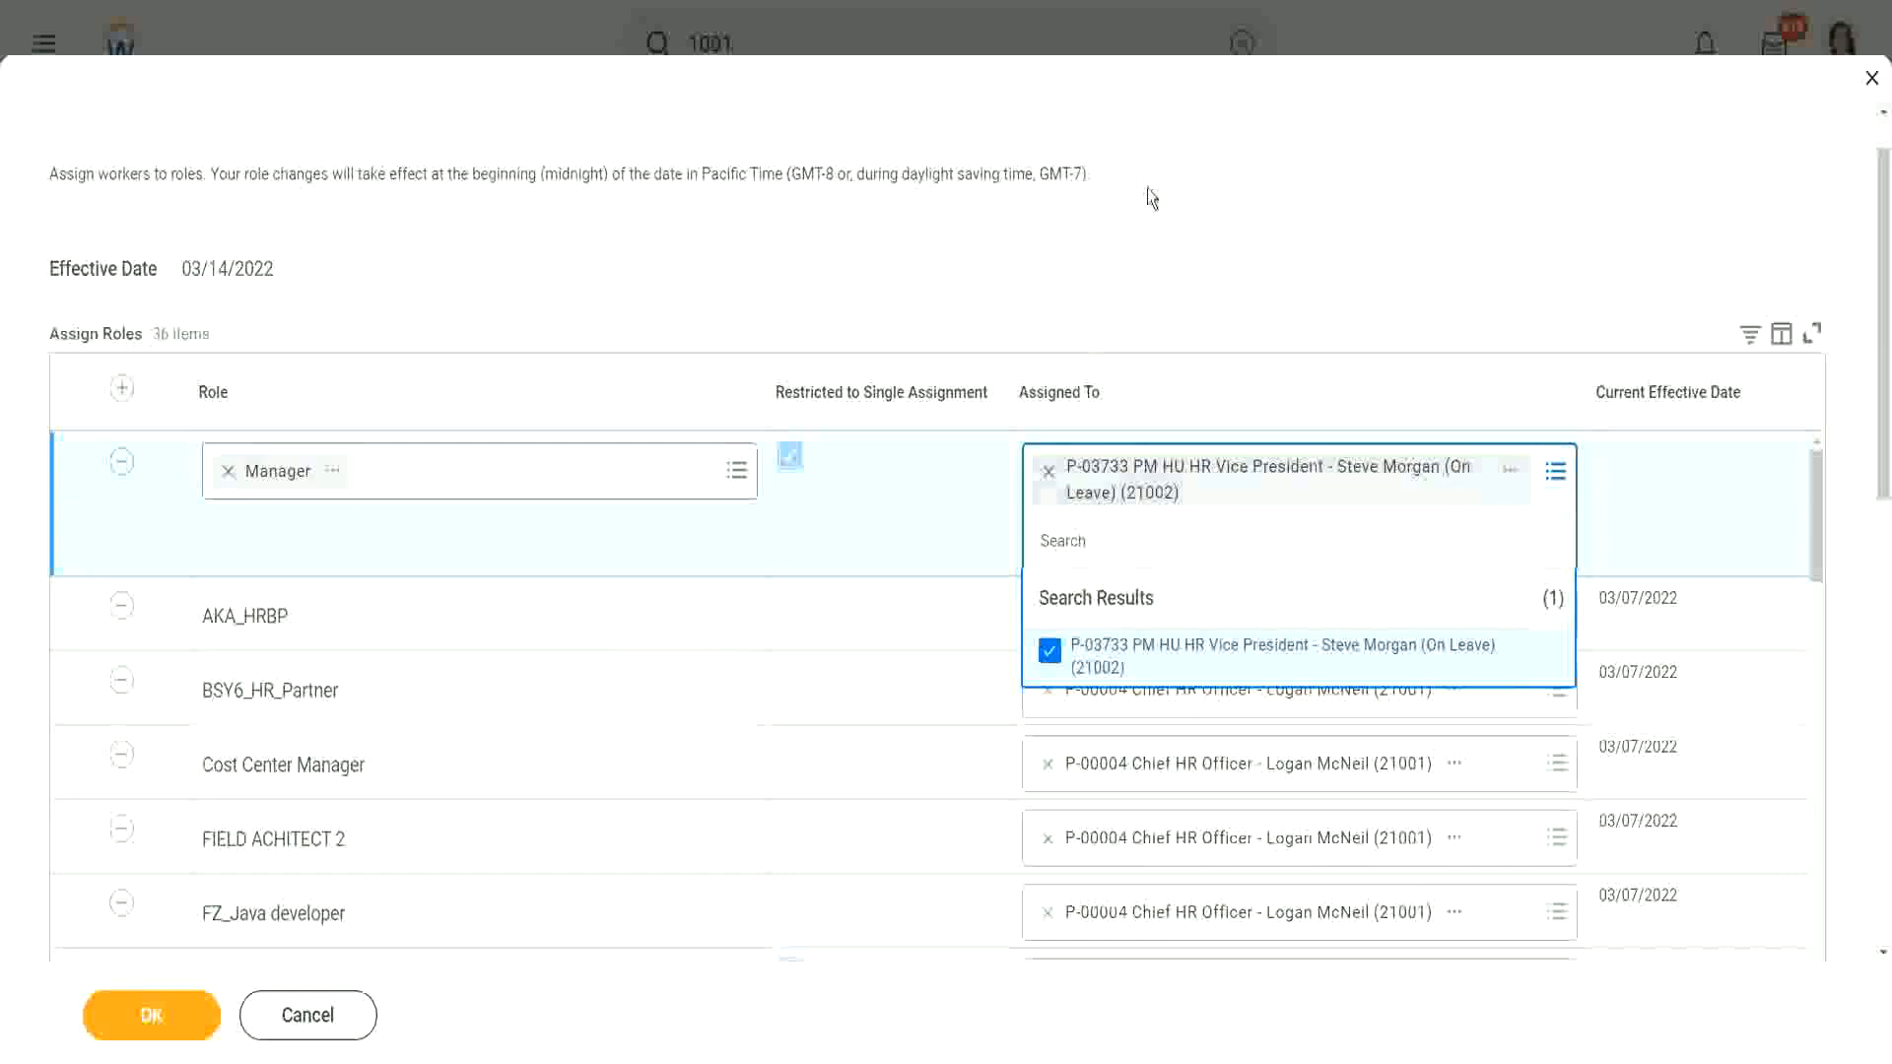
{"action": "left_click", "coordinate": [1064, 278]}
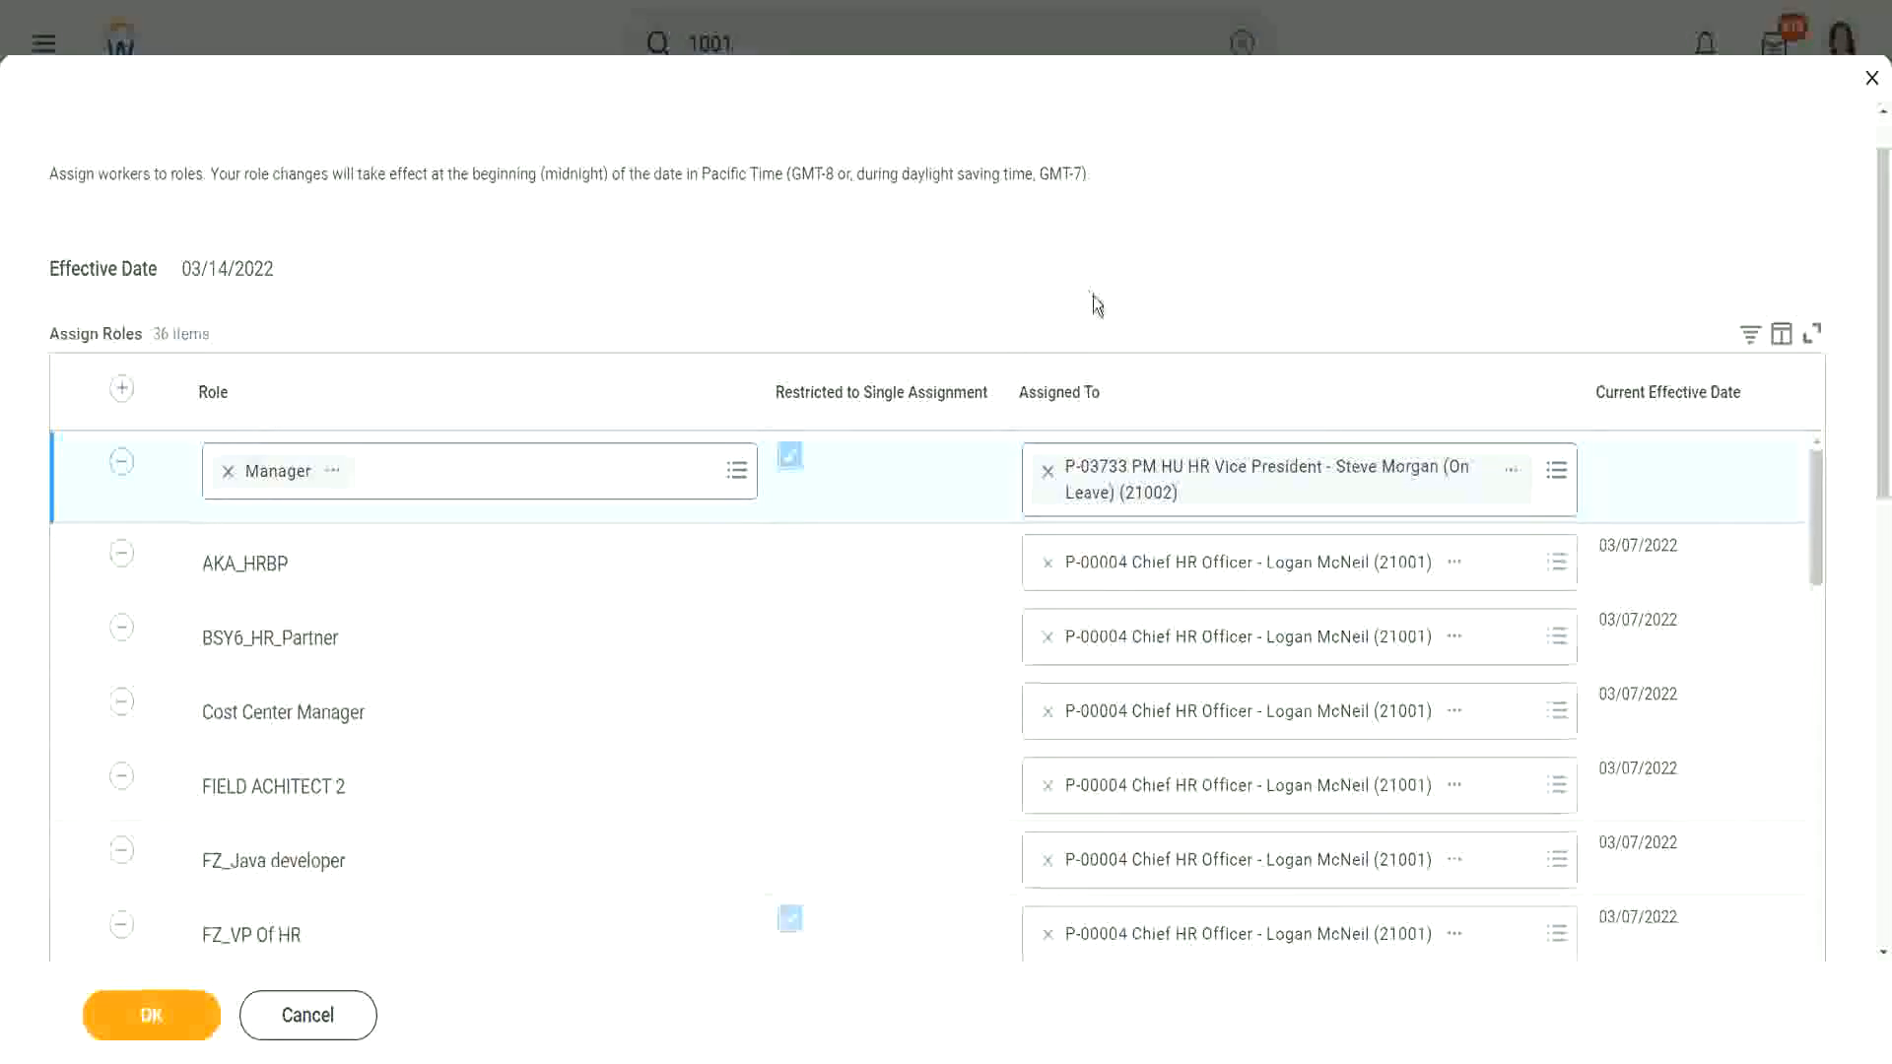
{"action": "left_click", "coordinate": [138, 1025]}
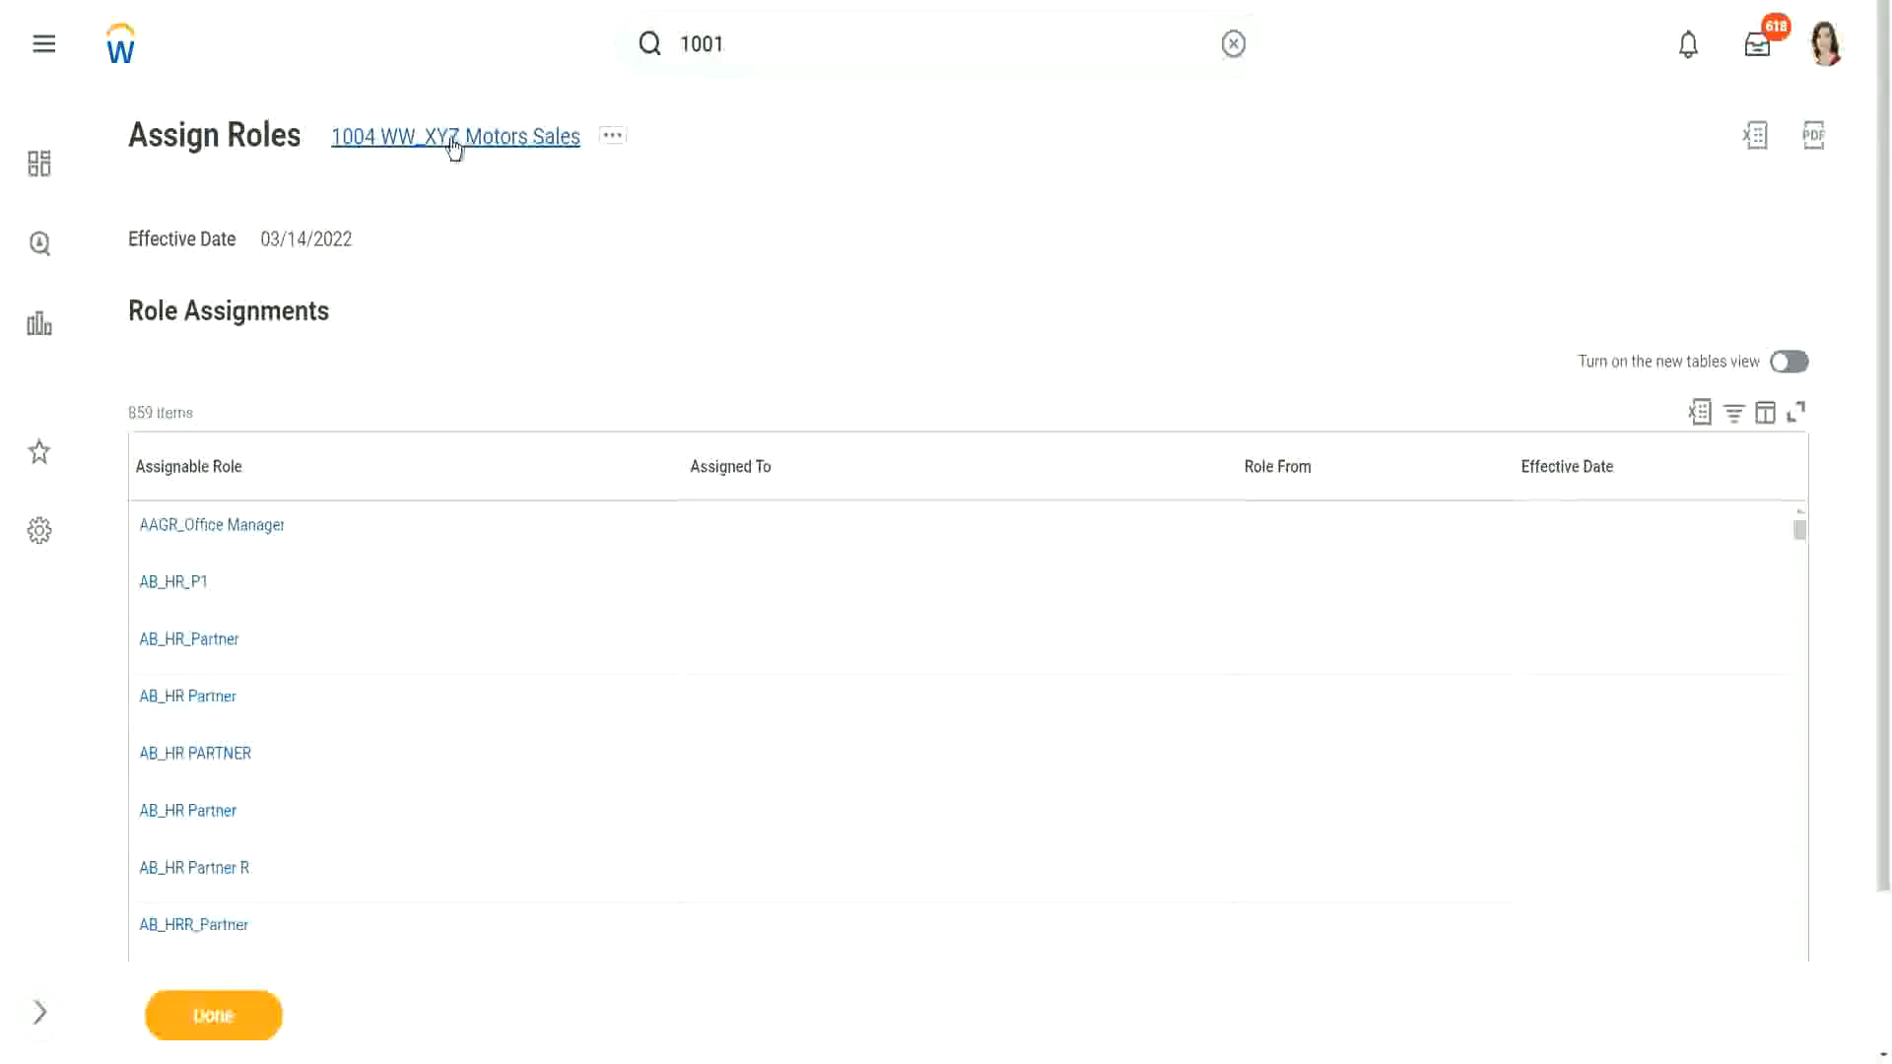
Step: Sort the role assignments by Assigned To, descending, bringing Manager to the top
{"action": "left_click", "coordinate": [865, 468]}
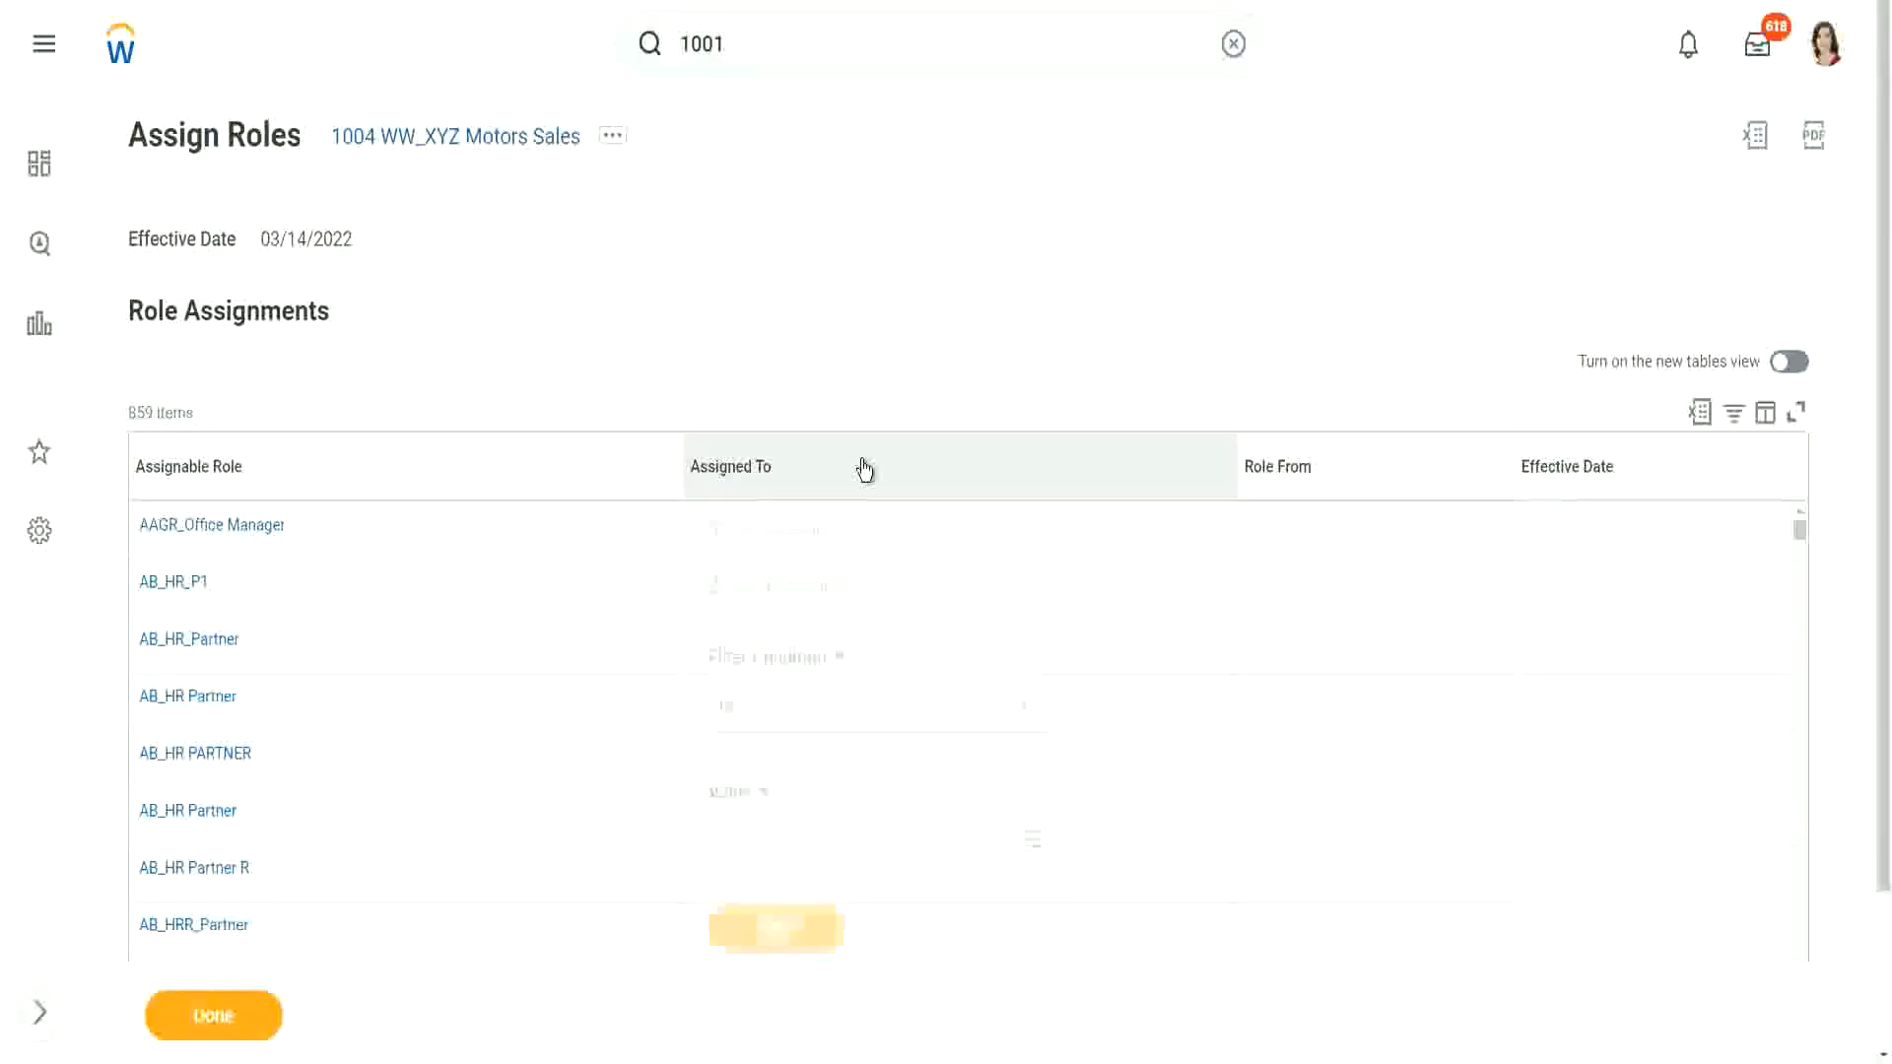
{"action": "left_click", "coordinate": [807, 591]}
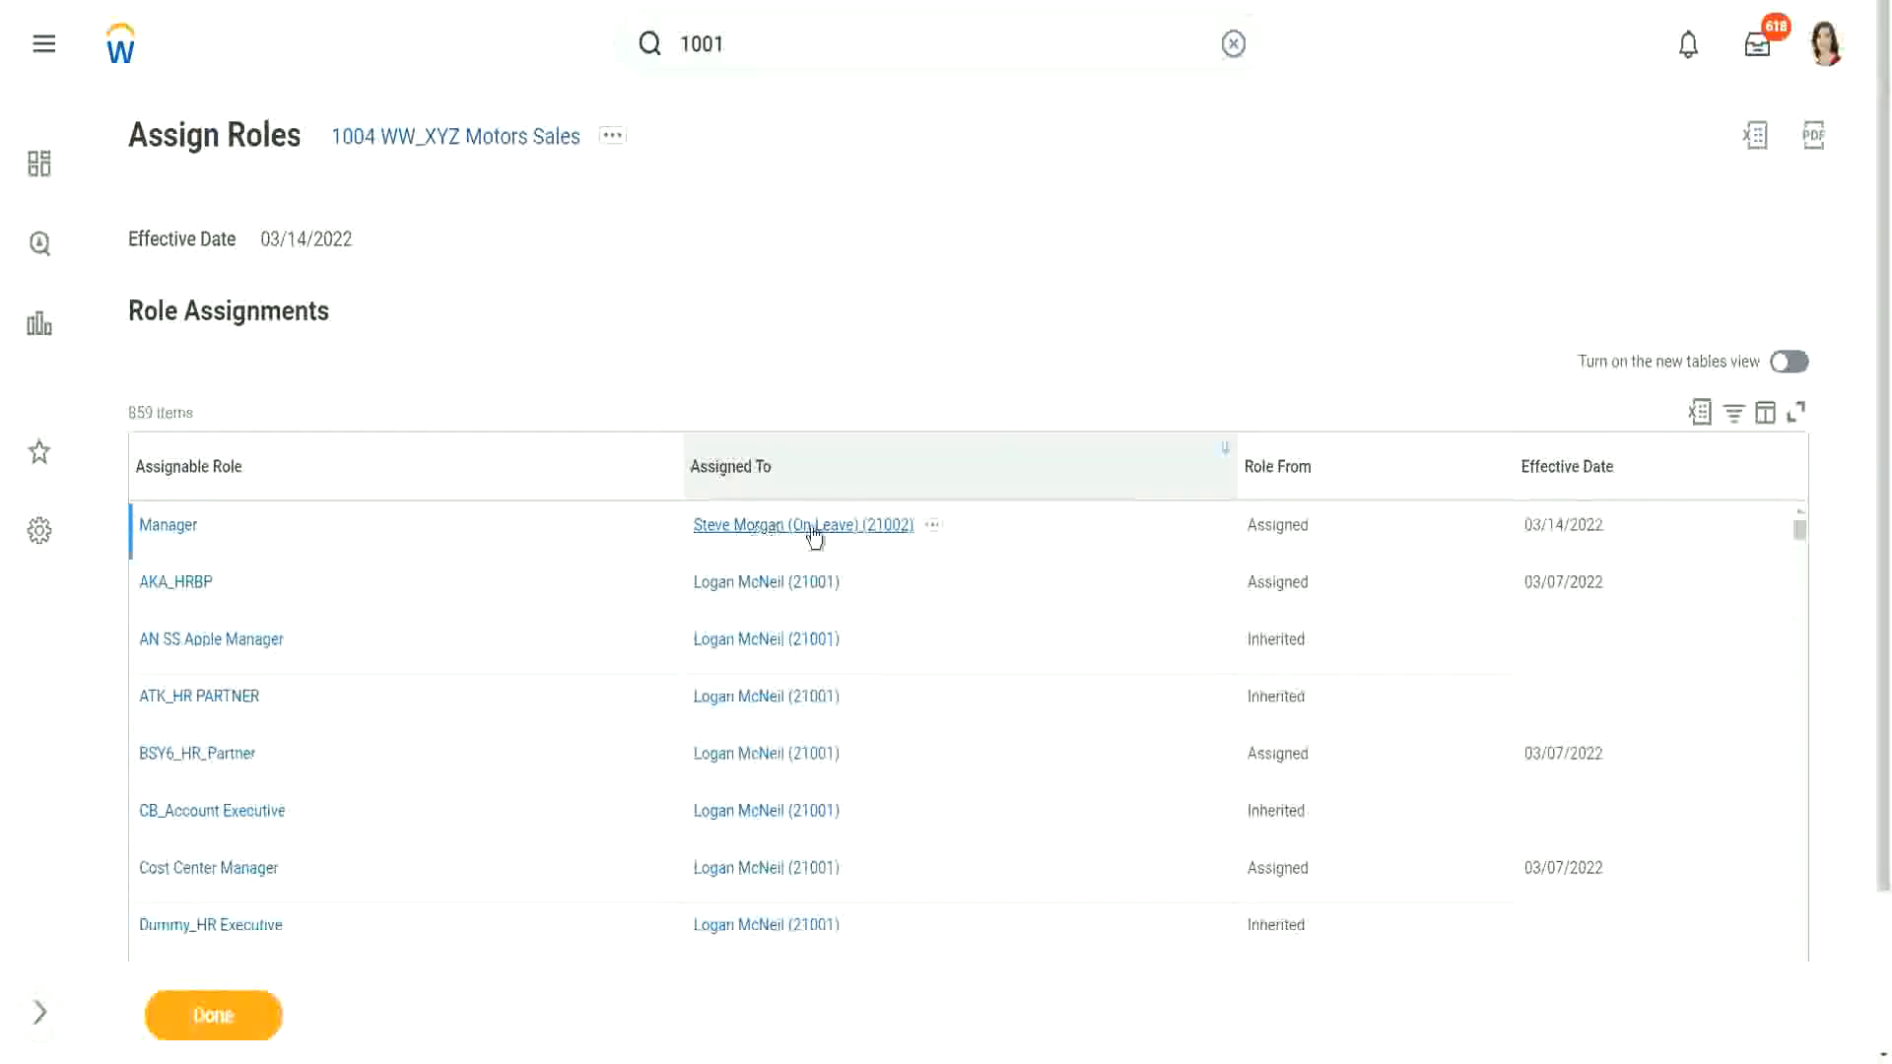
Step: Return to 1004 WW_XYZ Motors Sales and bring up its related actions at Staffing
{"action": "left_click", "coordinate": [213, 1014]}
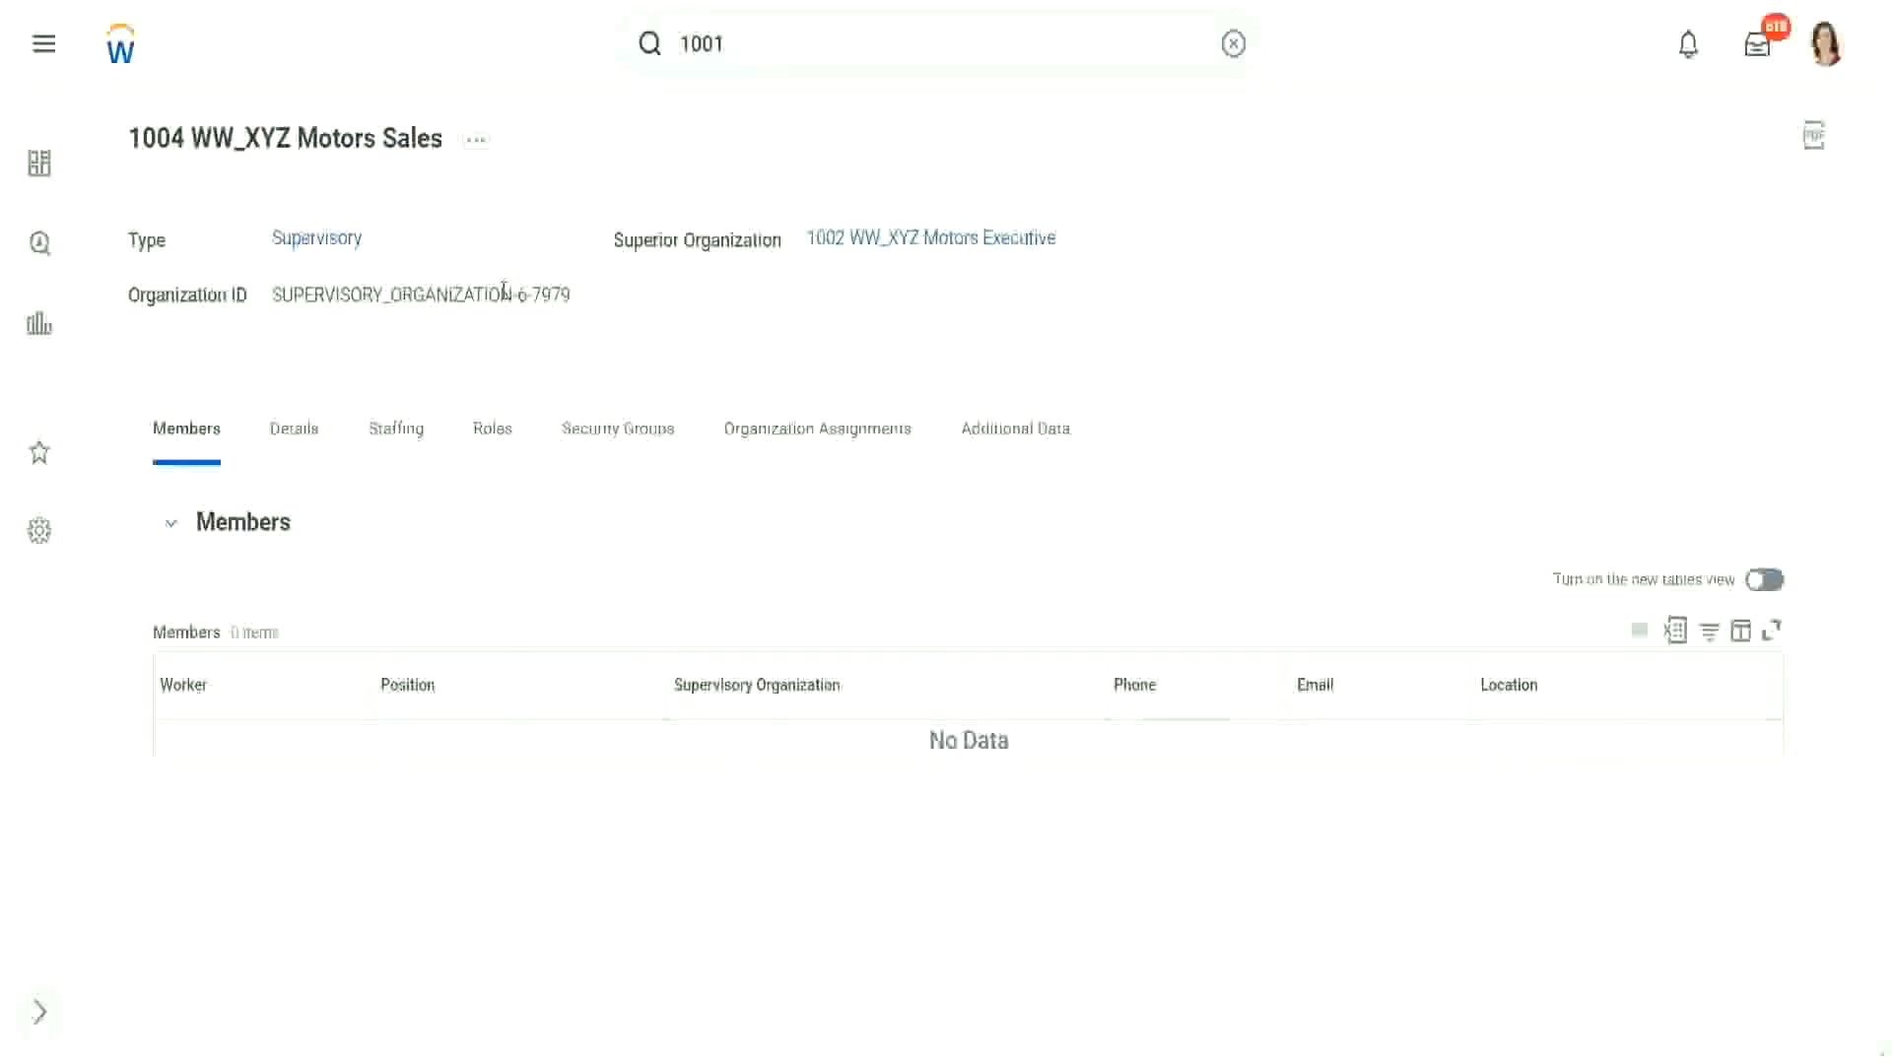
{"action": "left_click", "coordinate": [476, 145]}
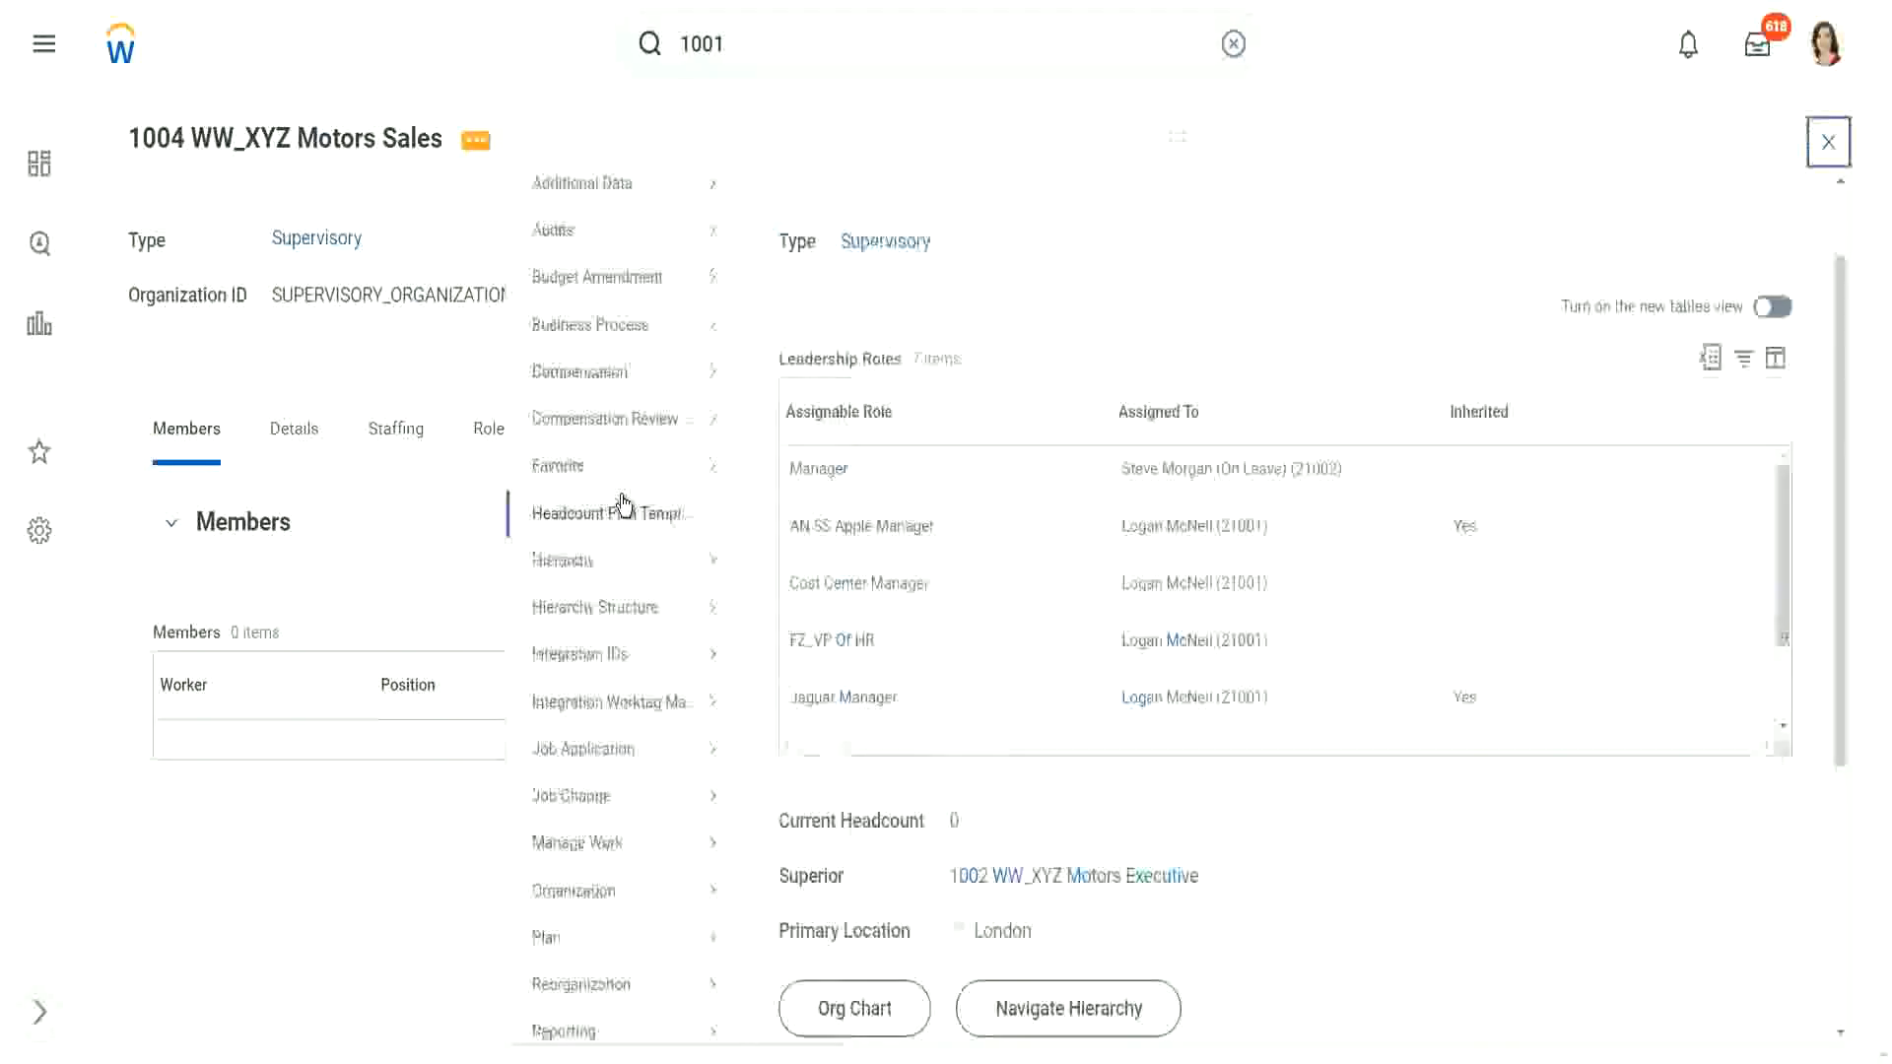
{"action": "scroll", "coordinate": [623, 502], "scroll_direction": "down", "scroll_amount": 4}
{"action": "mouse_move", "coordinate": [591, 836]}
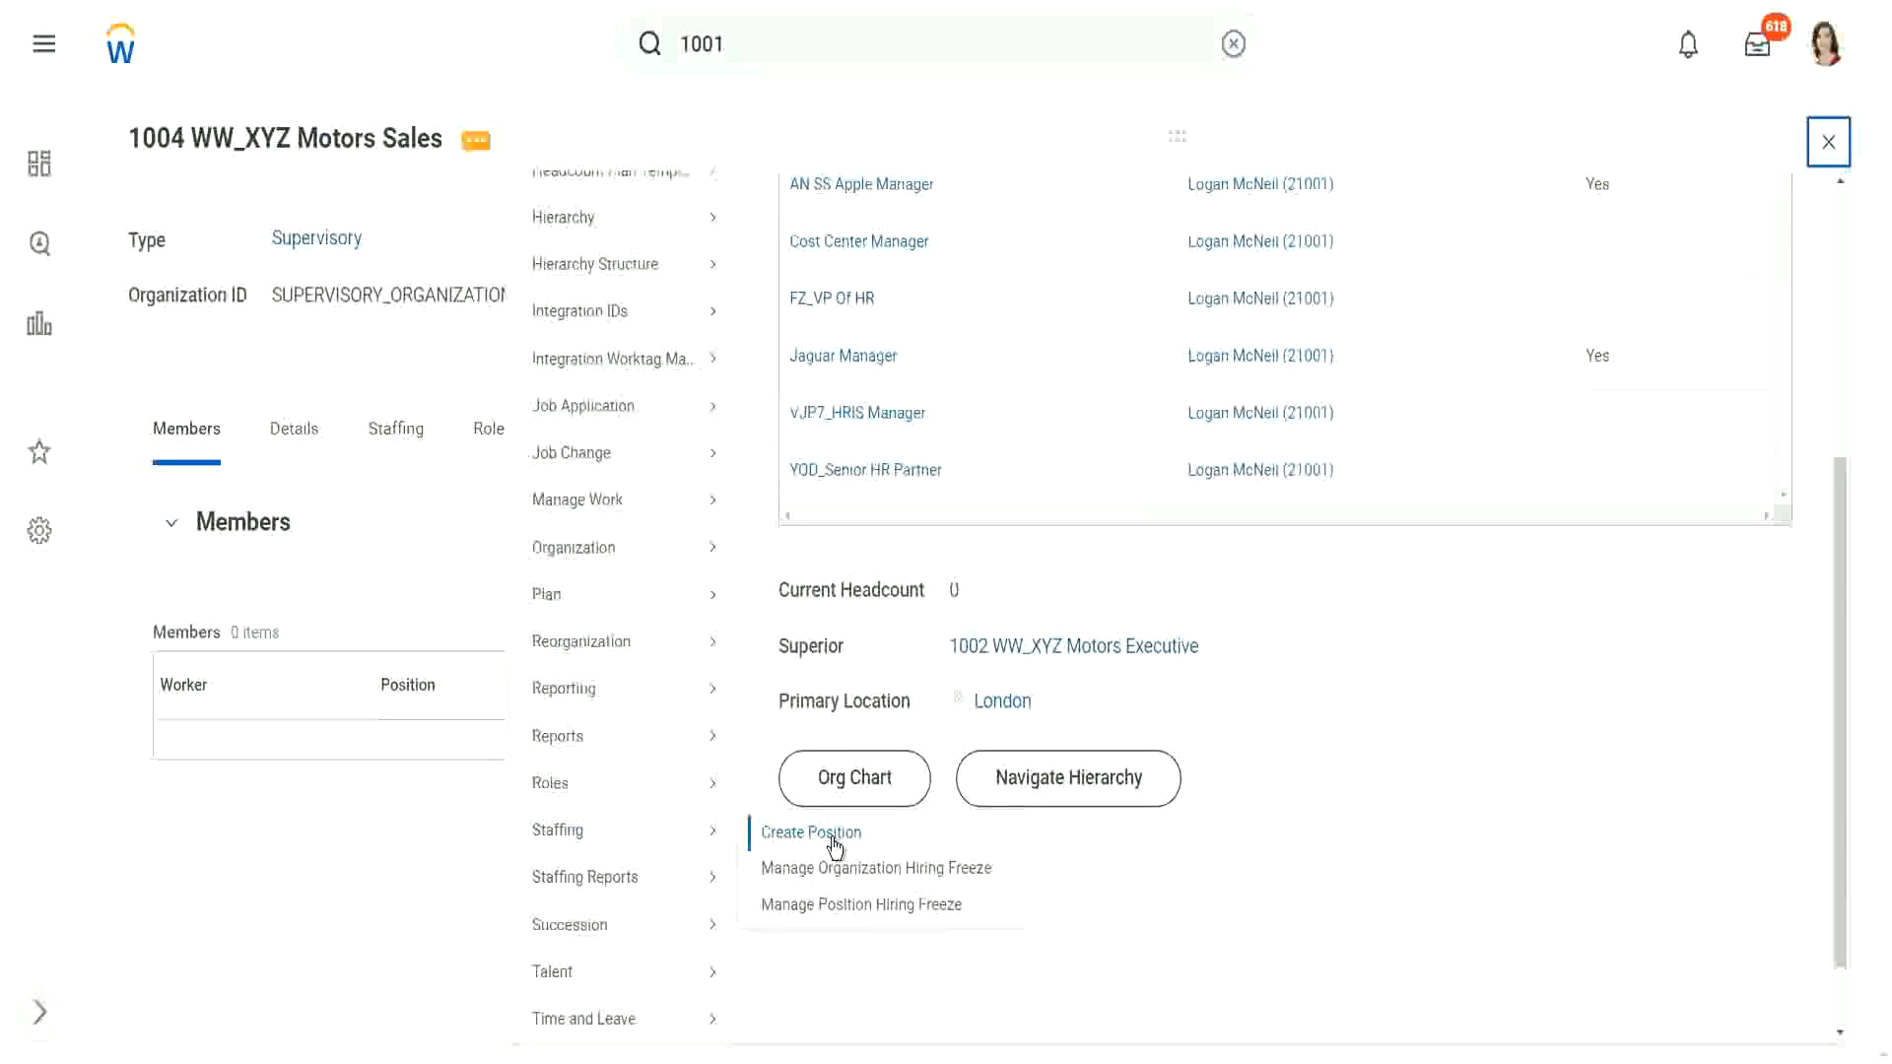
Step: Show the Staffing details for 1004 WW_XYZ Motors Sales and confirm its staffing model is Position Management
{"action": "left_click", "coordinate": [396, 432]}
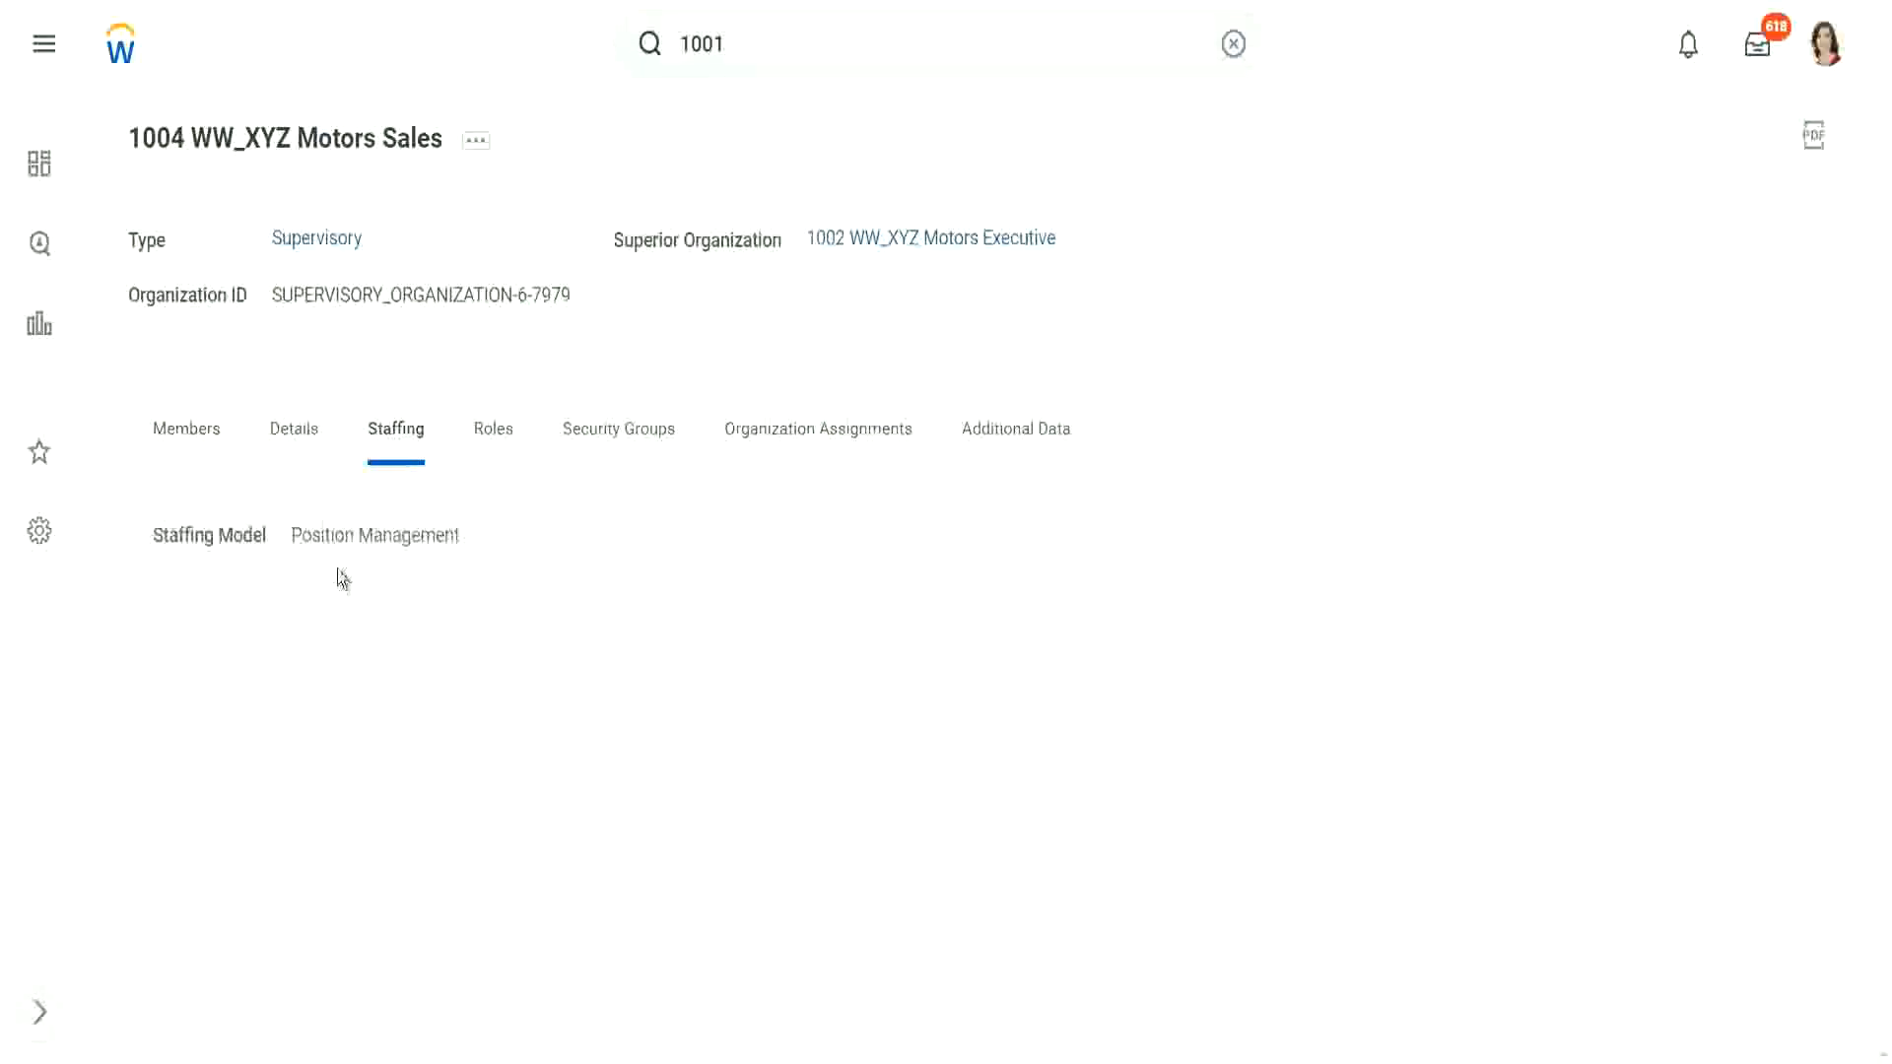
{"action": "left_click_drag", "start_coordinate": [295, 535], "coordinate": [494, 538]}
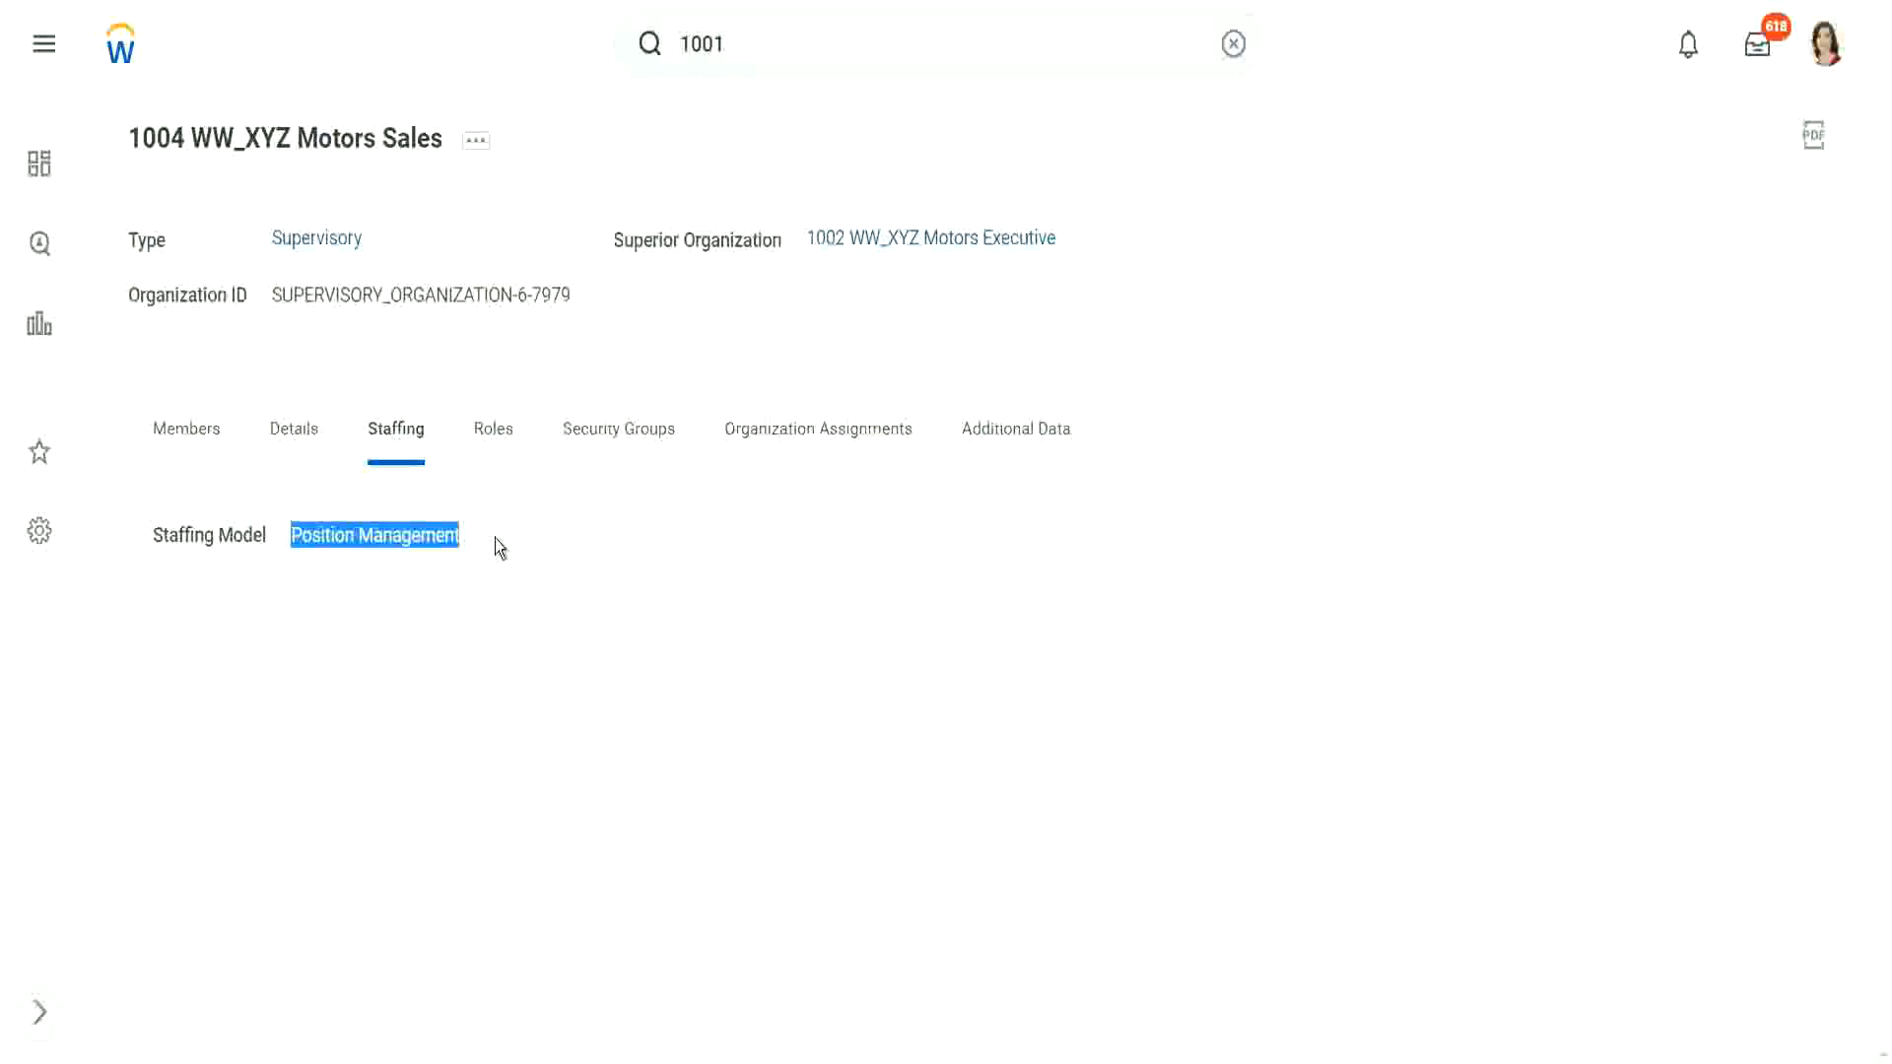
{"action": "left_click", "coordinate": [503, 519]}
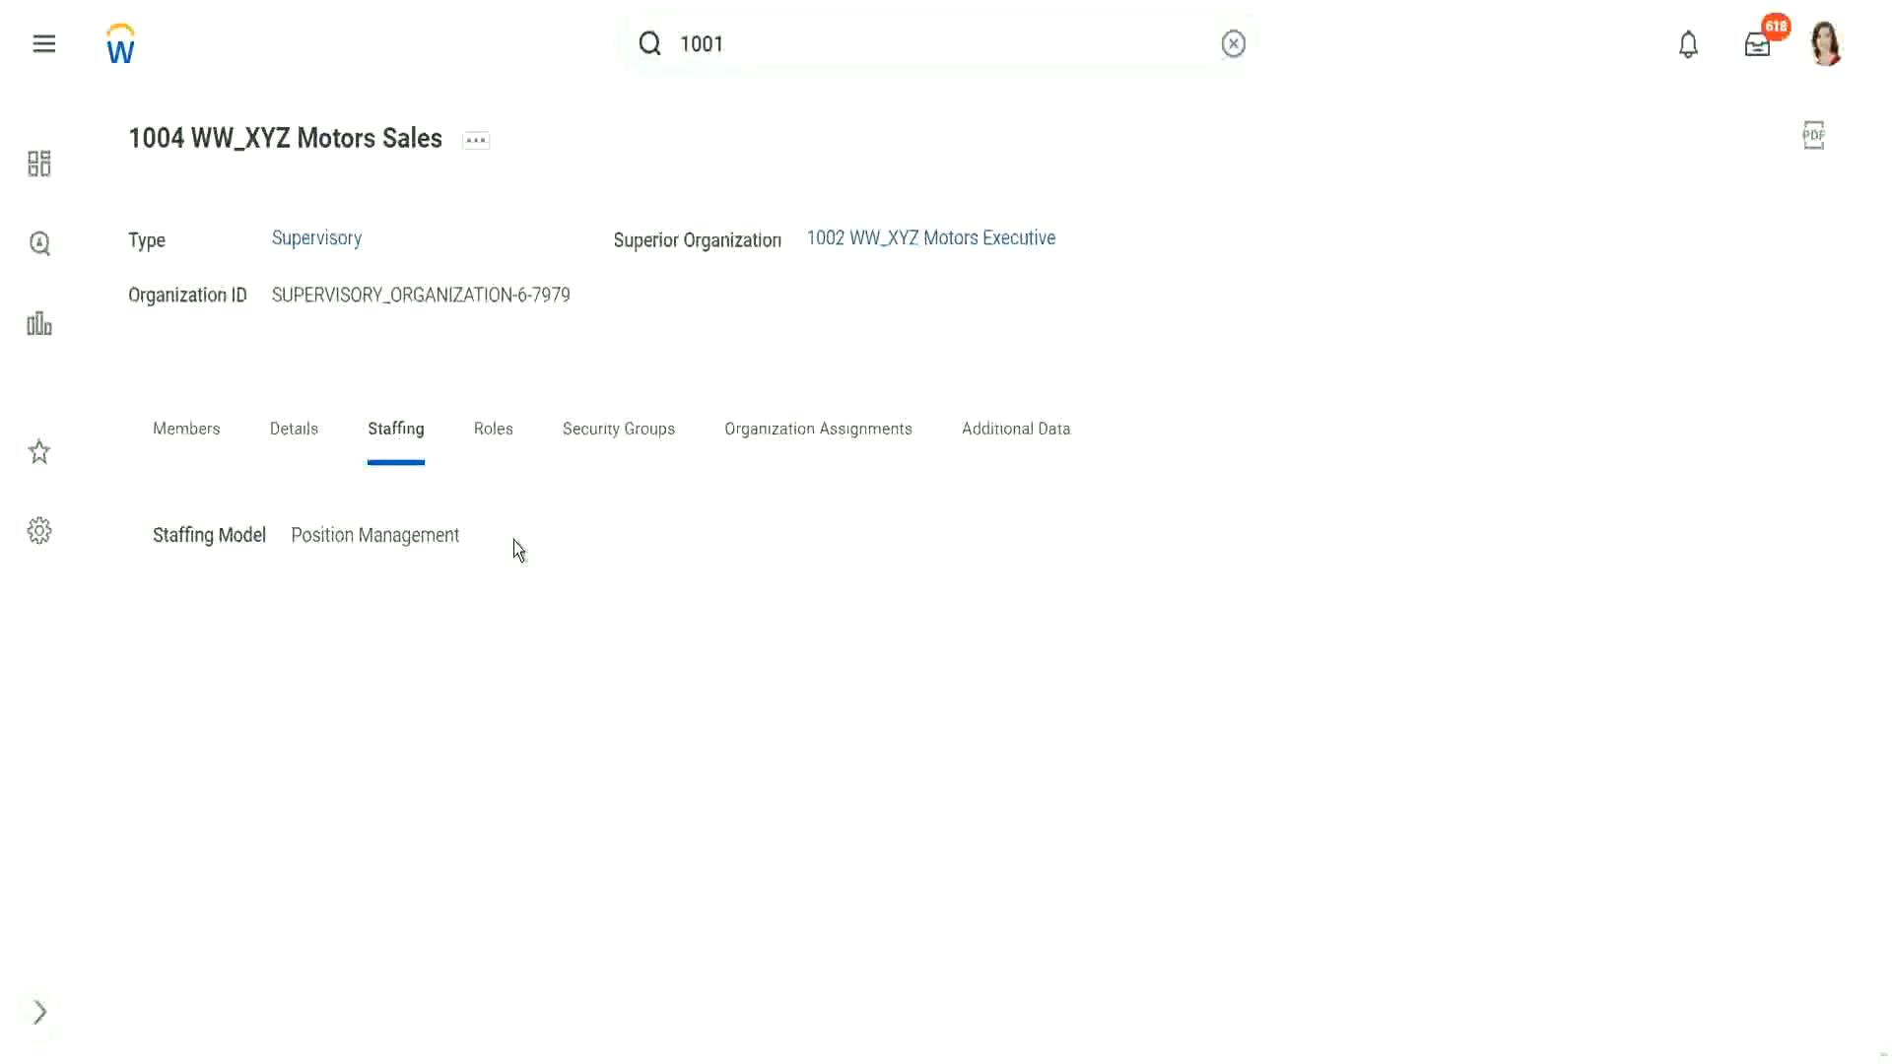
Step: From the organization's related actions, choose Staffing > Create Position for 1004 WW_XYZ Motors Sales
{"action": "left_click", "coordinate": [483, 155]}
{"action": "left_click", "coordinate": [482, 154]}
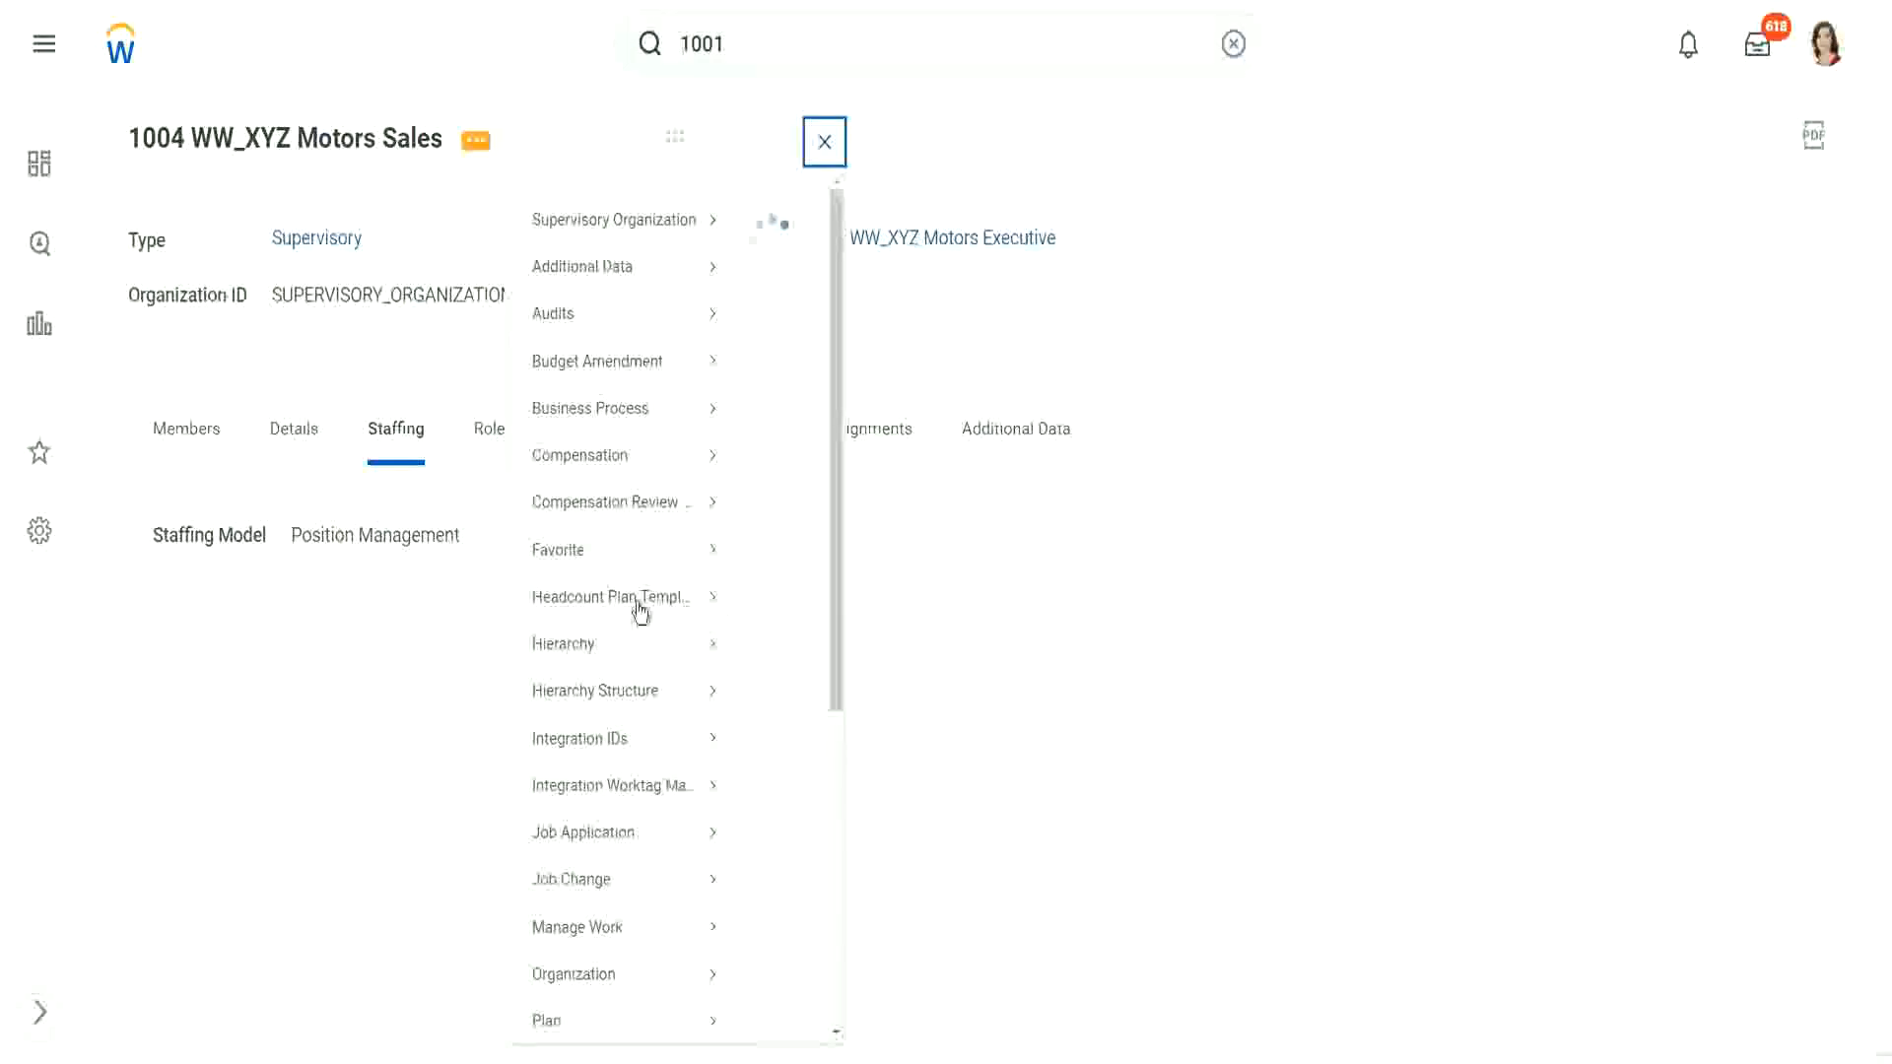
{"action": "scroll", "coordinate": [612, 556], "scroll_direction": "down", "scroll_amount": 5}
{"action": "mouse_move", "coordinate": [612, 844]}
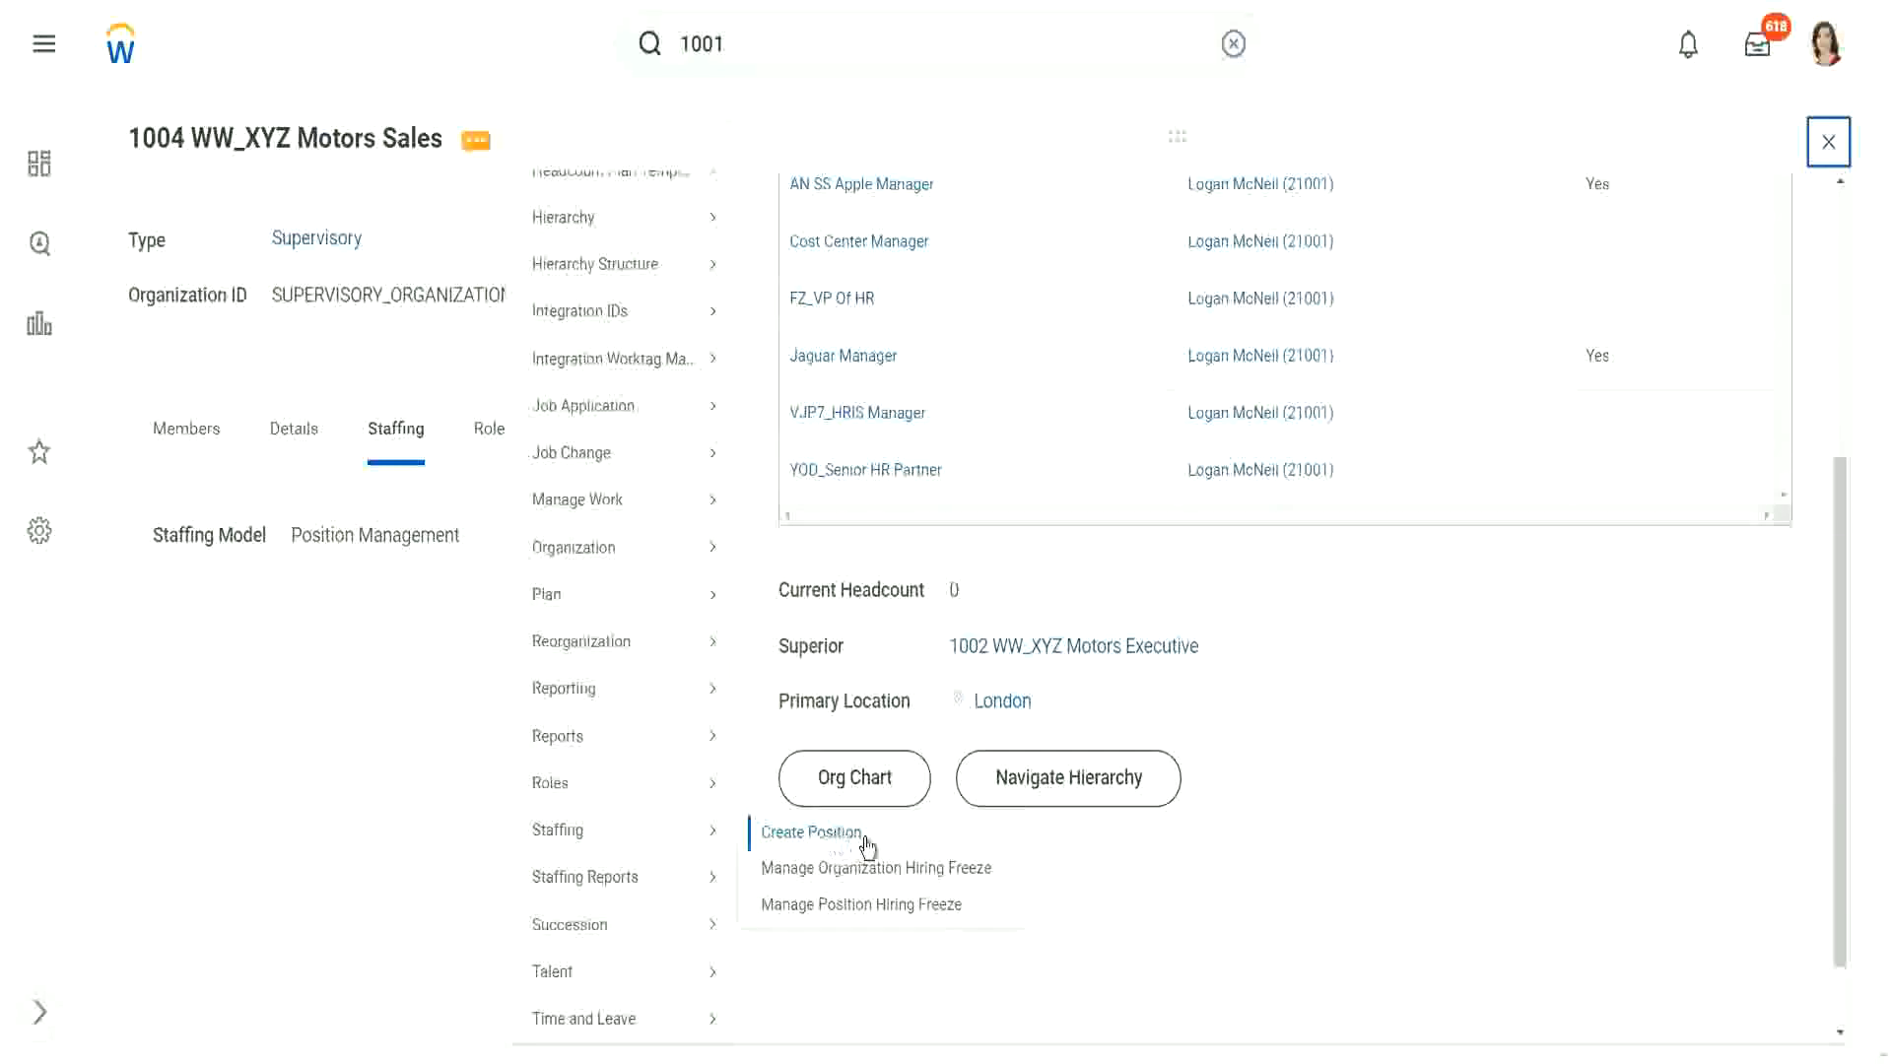
{"action": "left_click", "coordinate": [871, 837]}
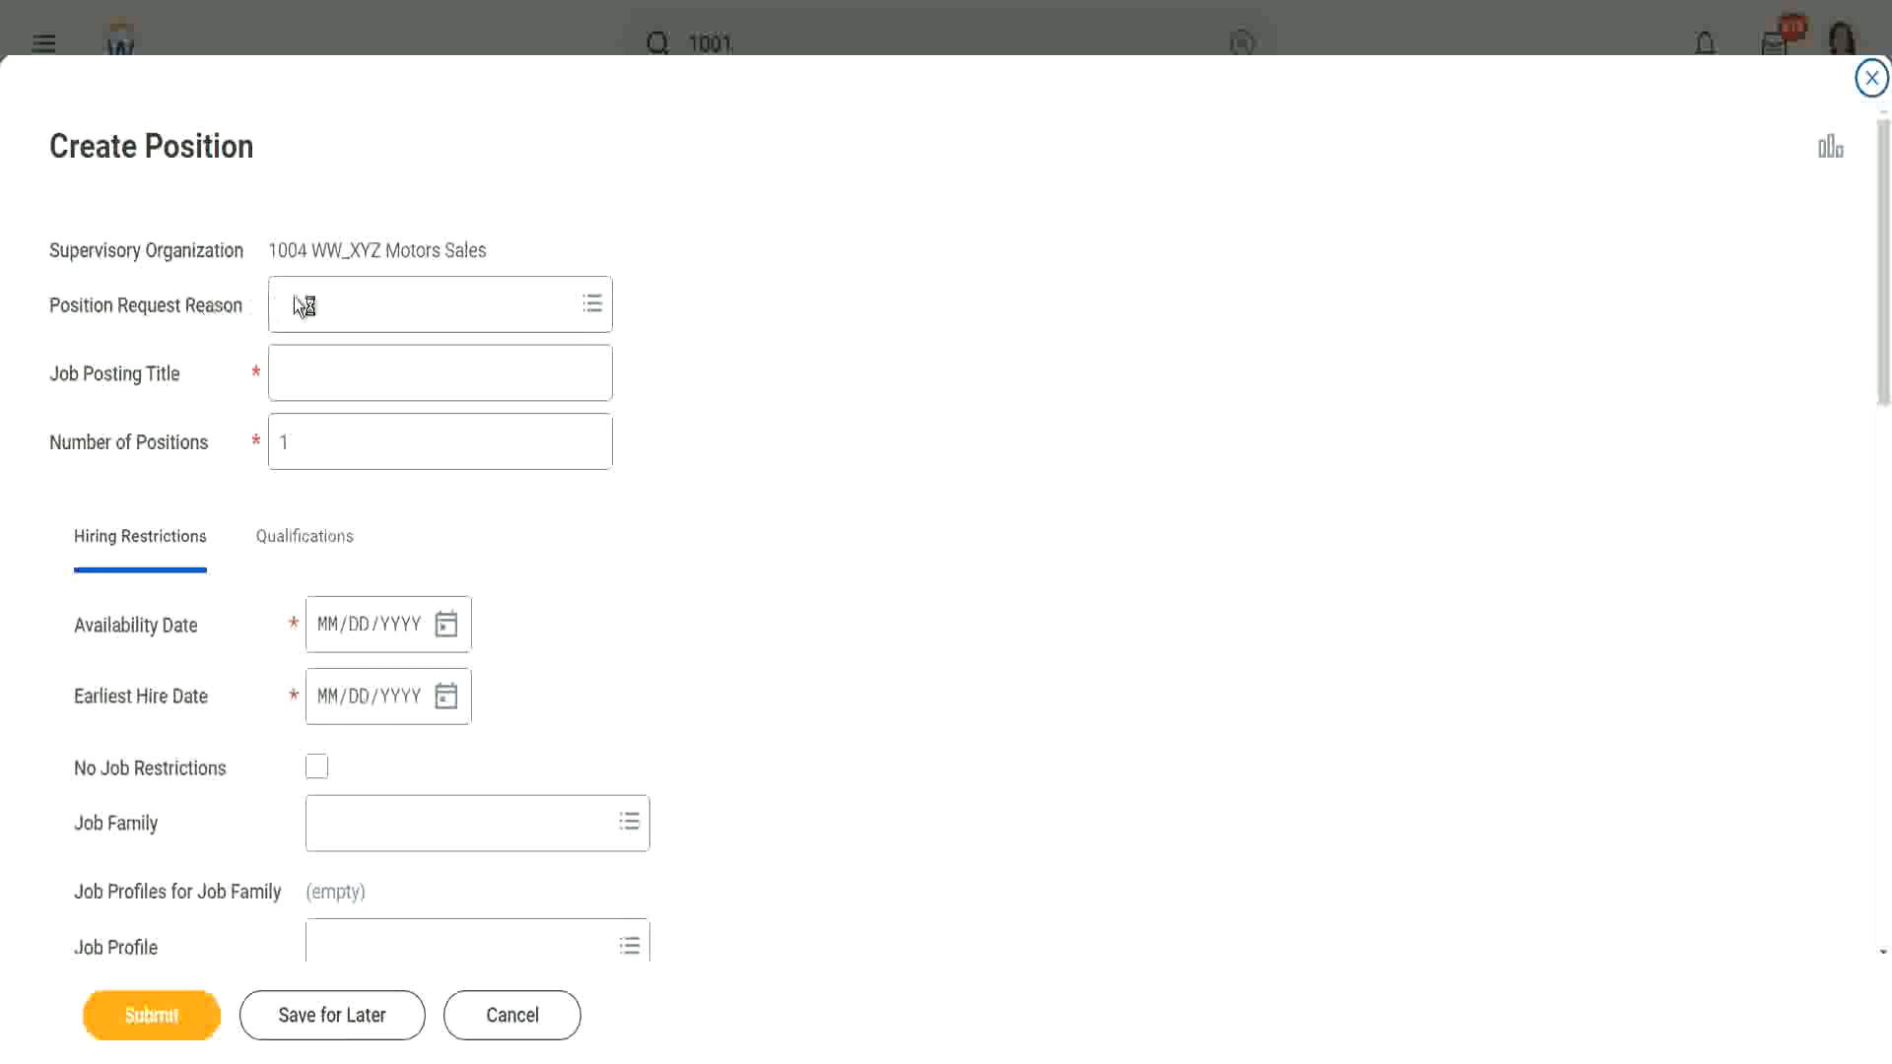
Step: Set the Position Request Reason to Create Position > Position Request > Staff New Project
{"action": "left_click", "coordinate": [367, 320]}
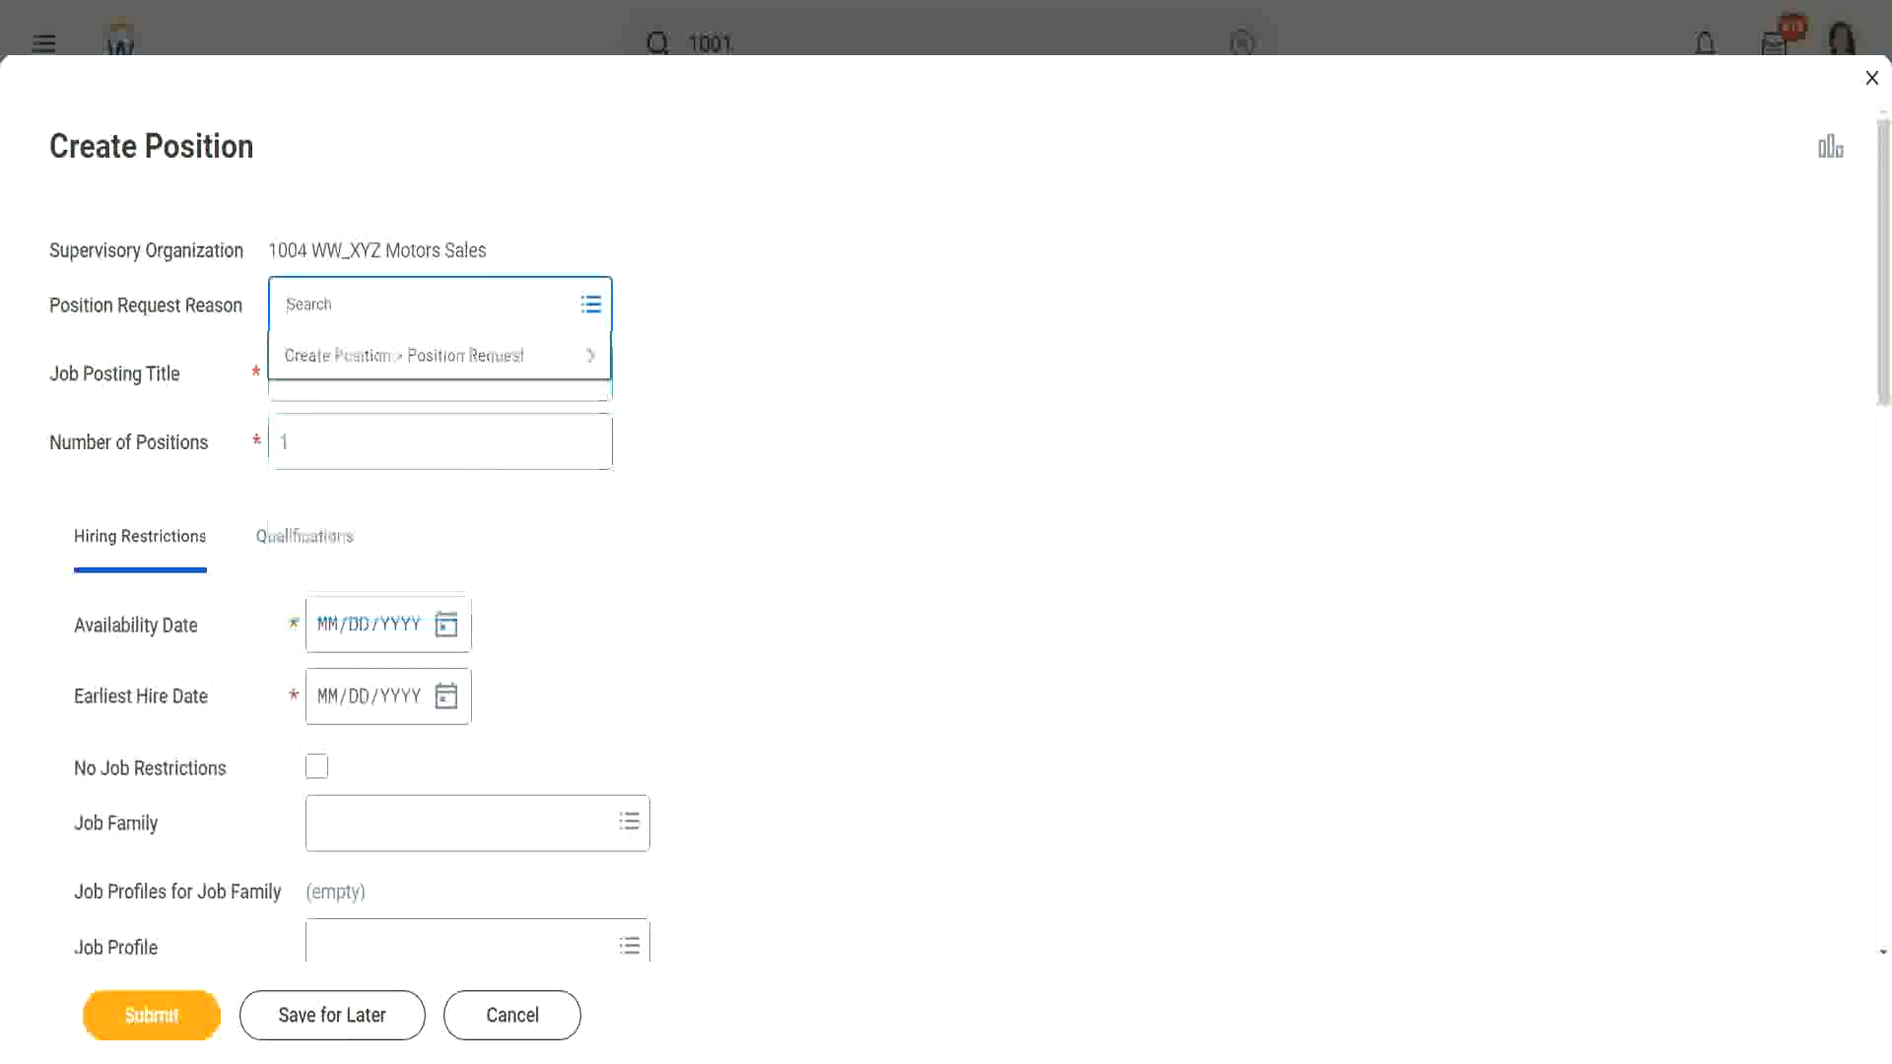
{"action": "left_click", "coordinate": [389, 367]}
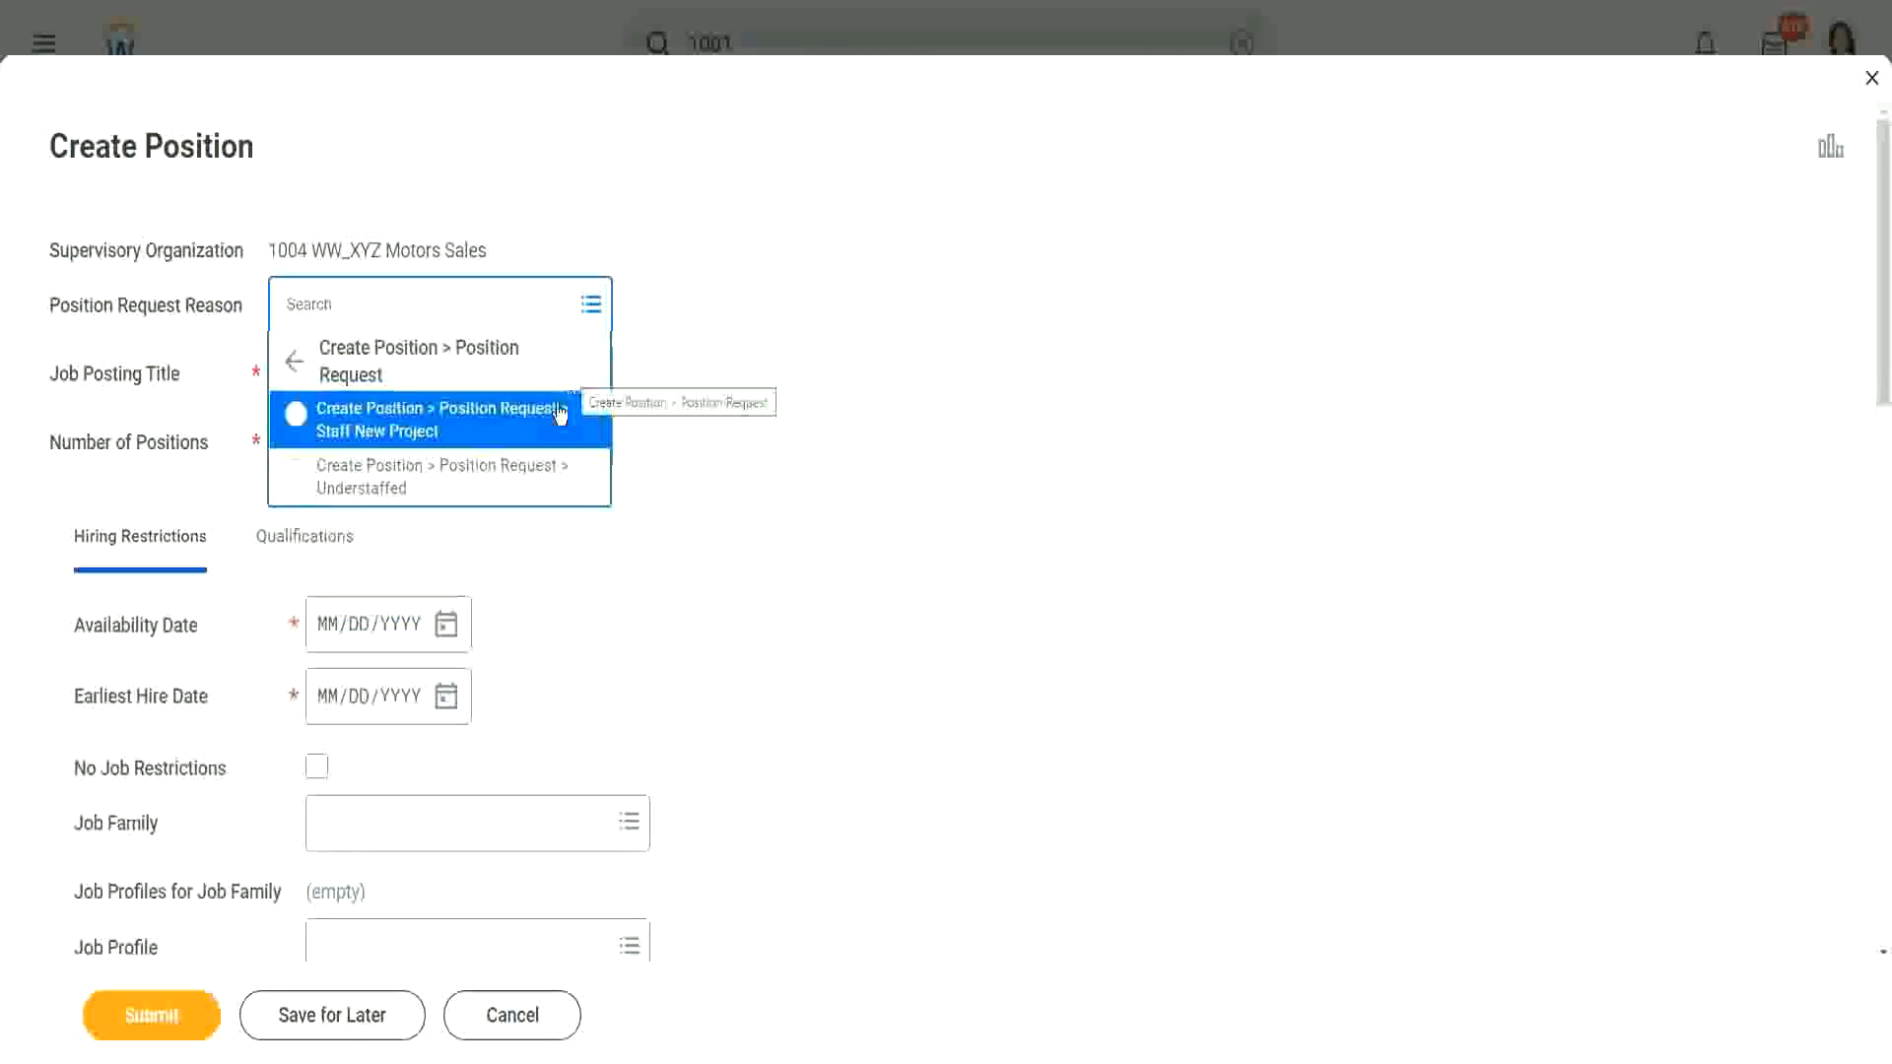
{"action": "left_click", "coordinate": [472, 426]}
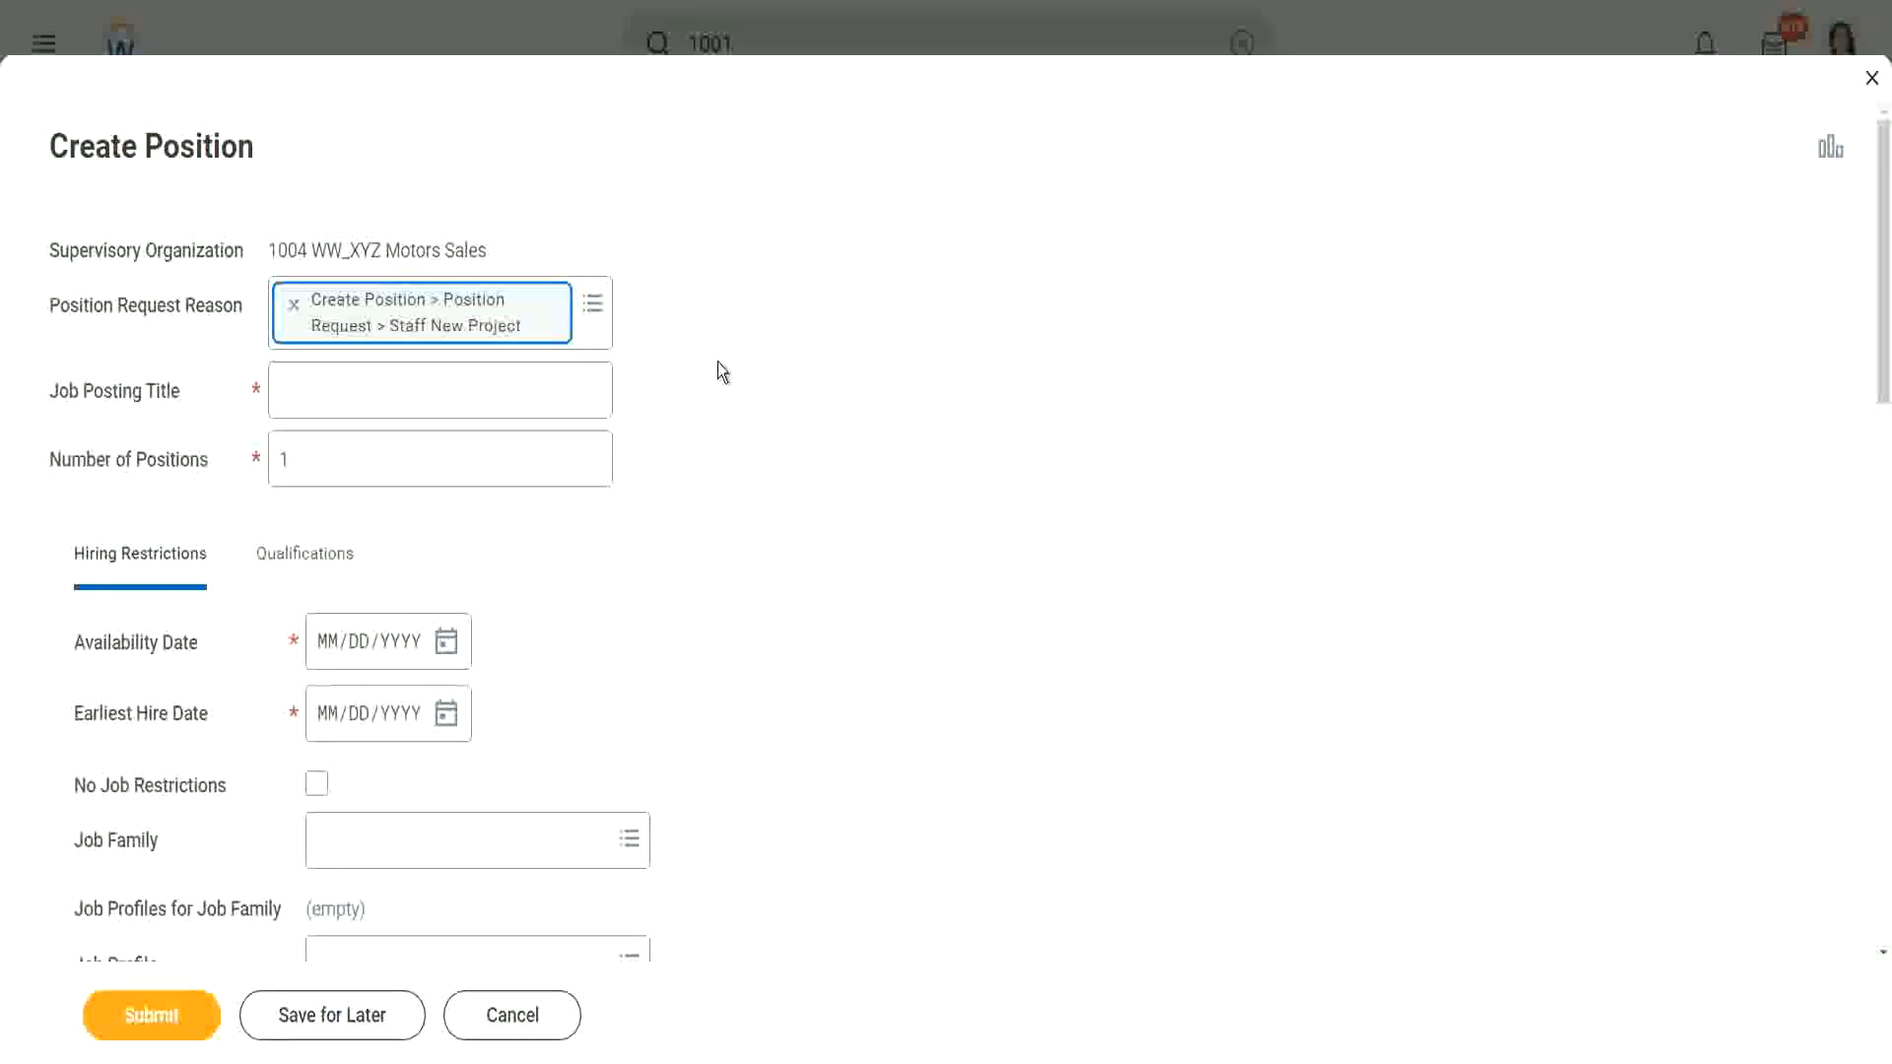
{"action": "left_click", "coordinate": [374, 390]}
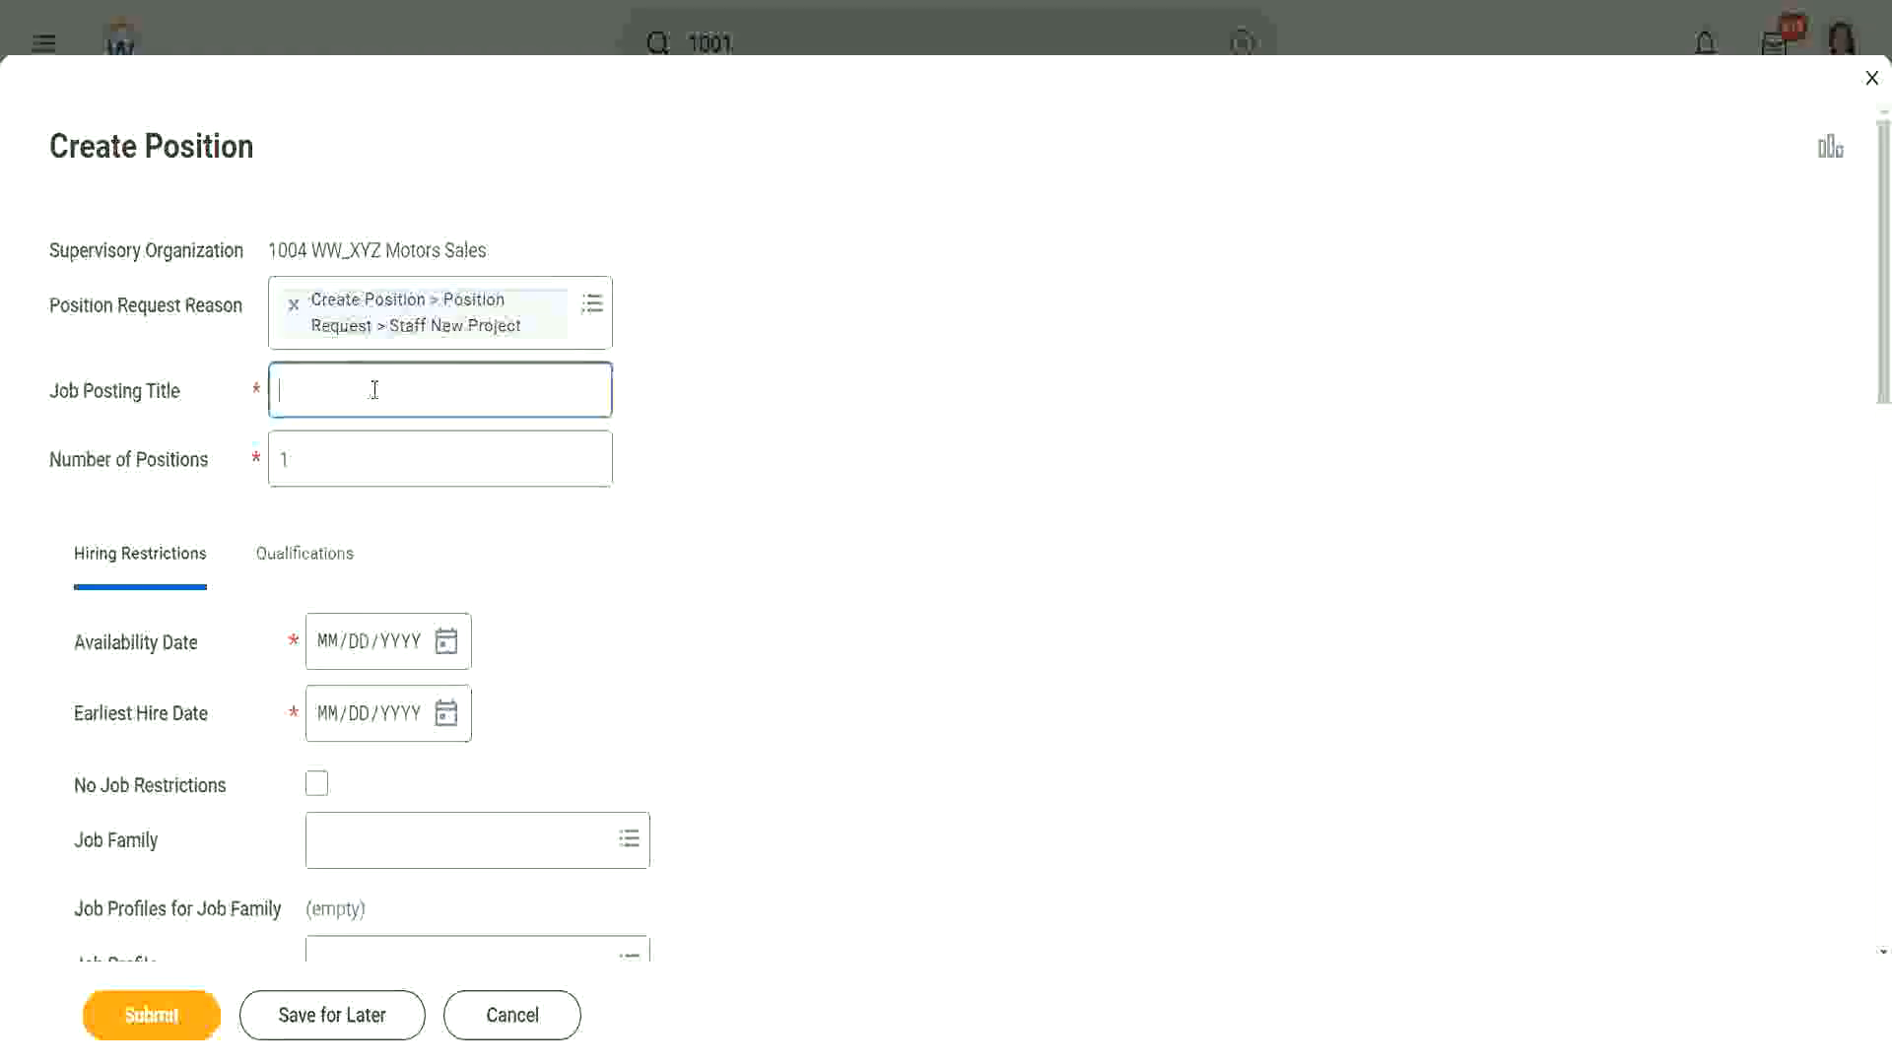
Step: Enter Job Posting Title 'WW_Training Administrator' and change Number of Positions from 1 to 2
{"action": "type", "text": "WW_"}
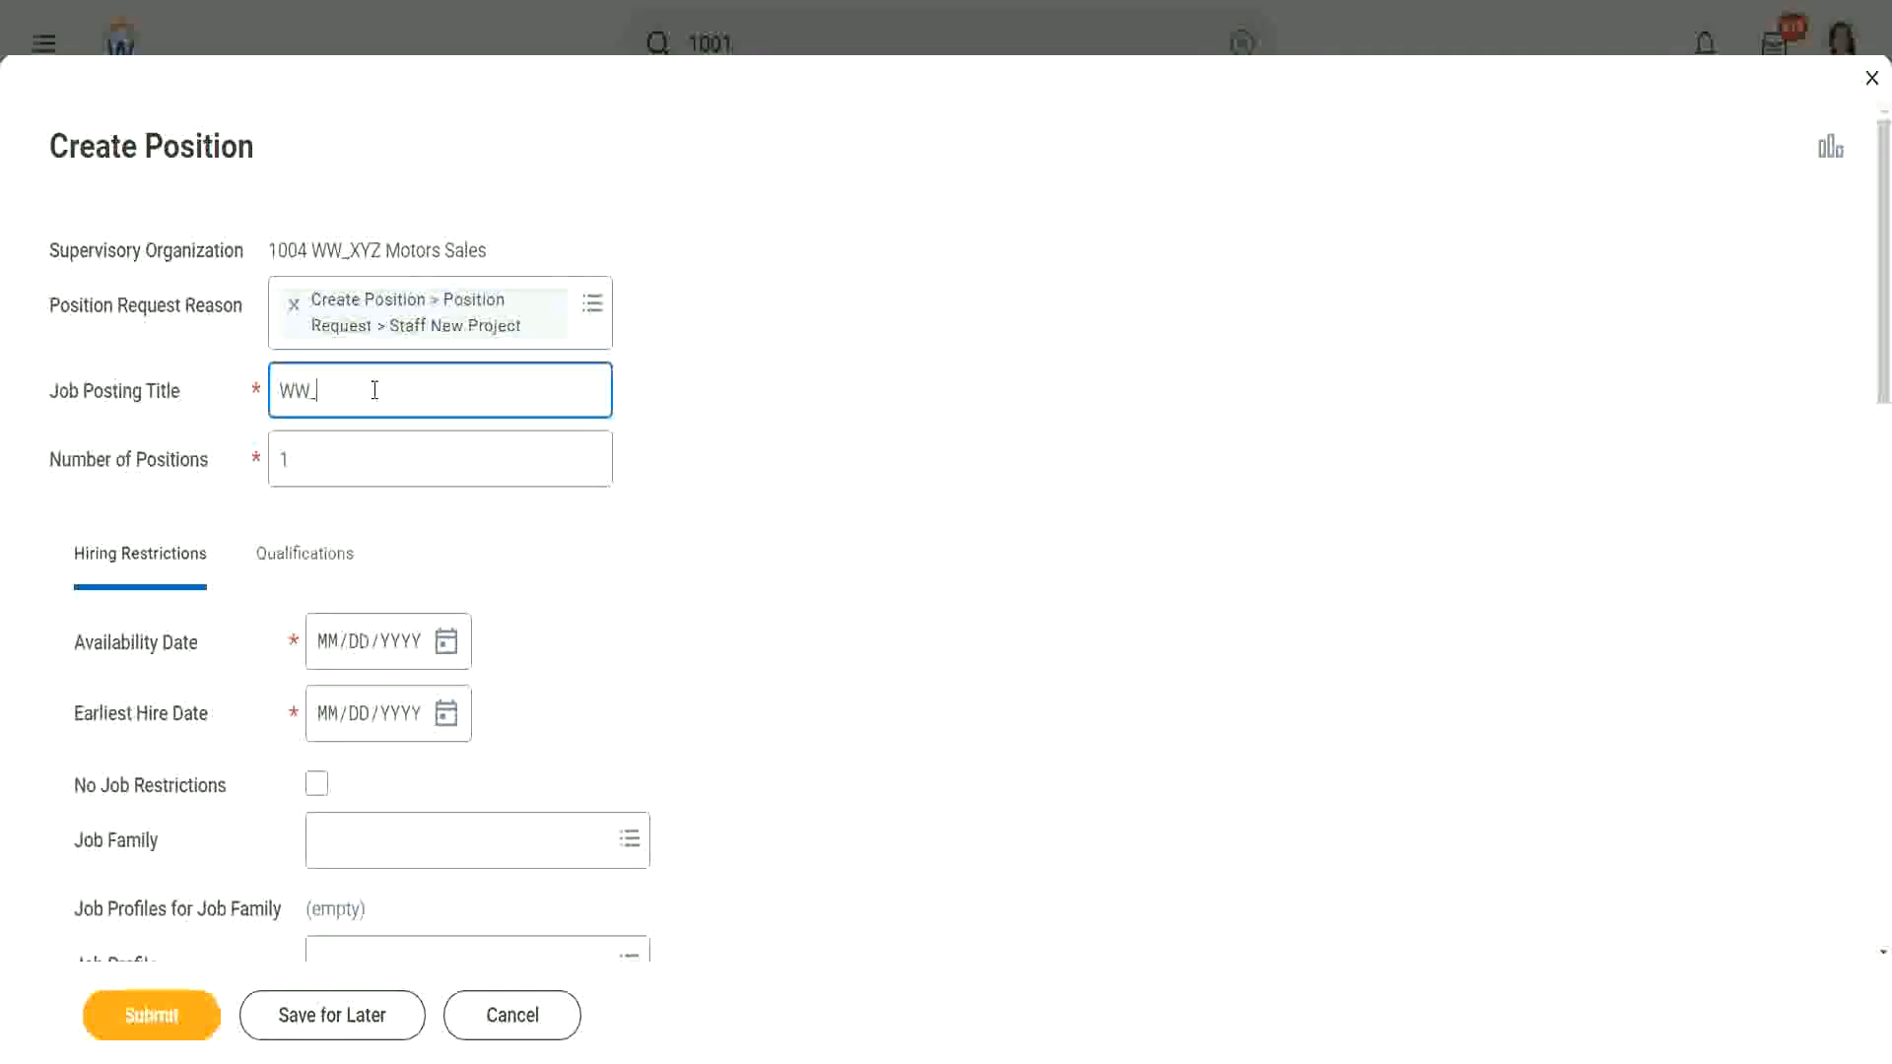
{"action": "type", "text": "Training Administrator"}
{"action": "left_click", "coordinate": [318, 459]}
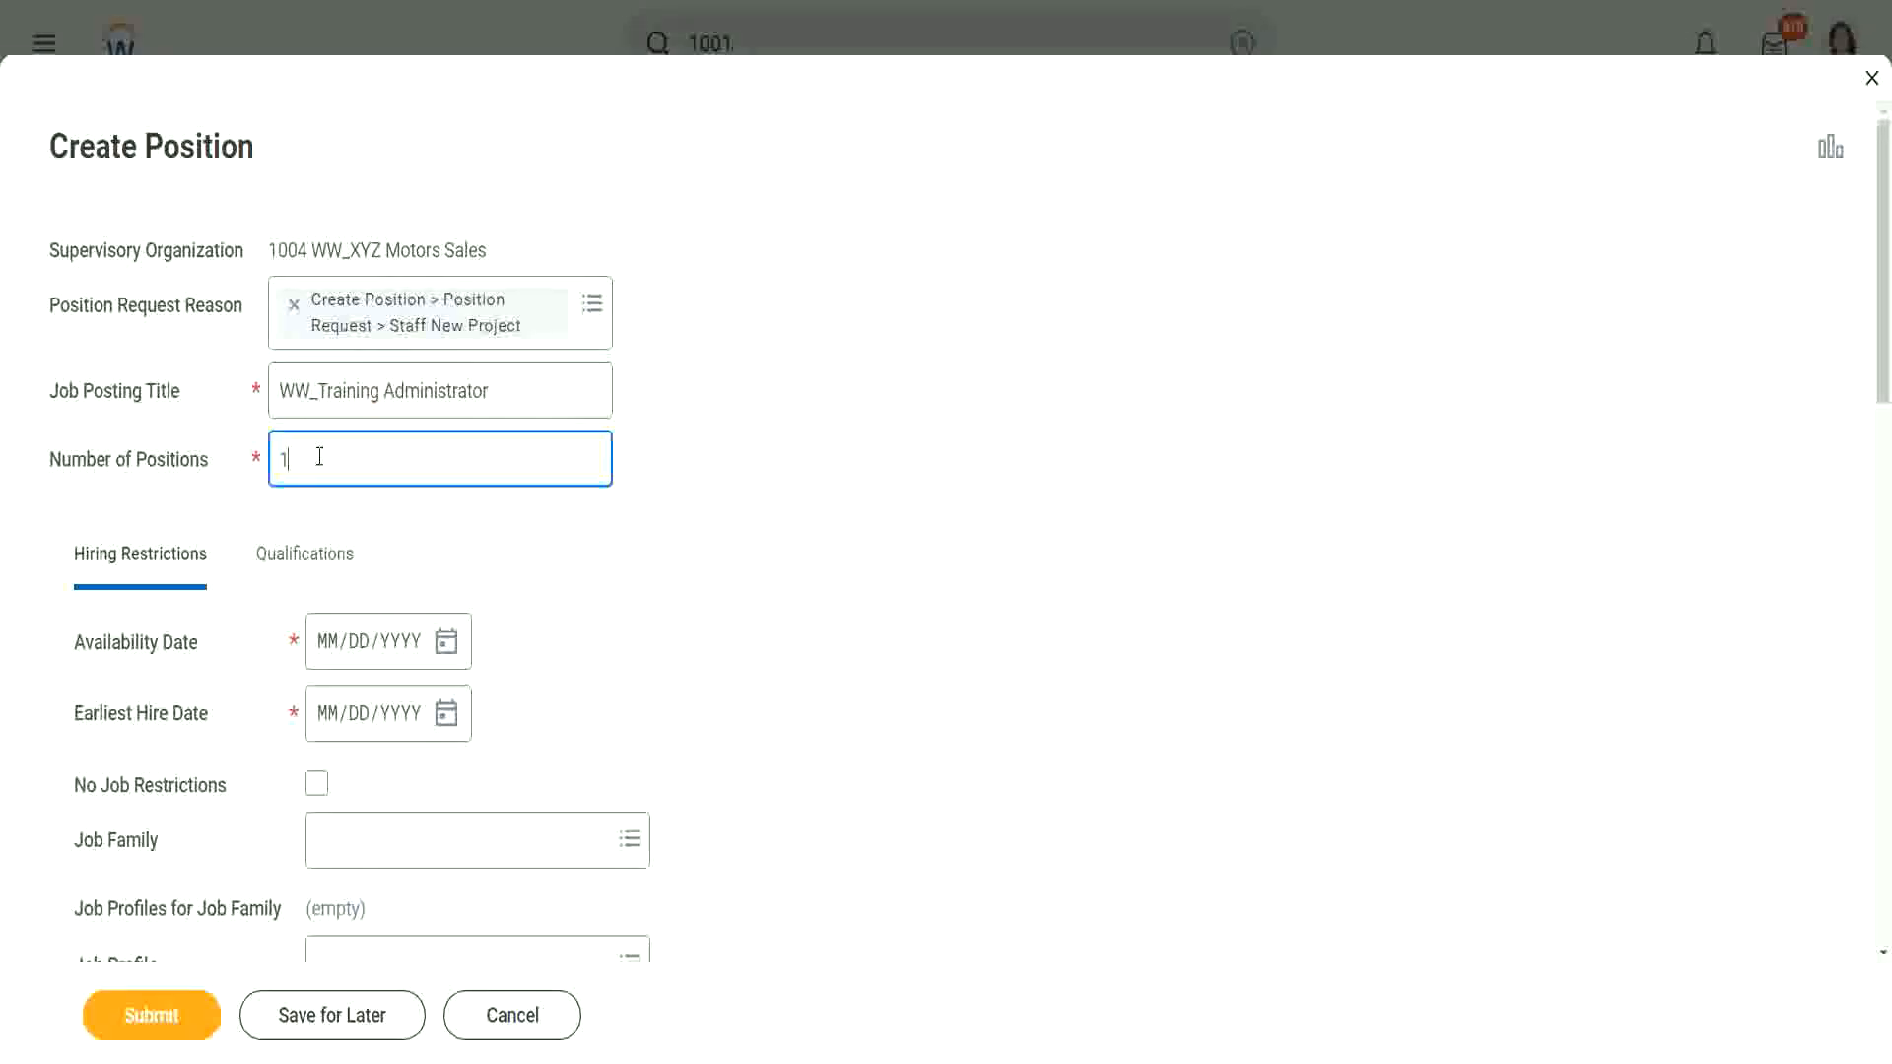
{"action": "double_click", "coordinate": [318, 459]}
{"action": "type", "text": "1"}
{"action": "left_click_drag", "start_coordinate": [45, 460], "coordinate": [229, 471]}
{"action": "left_click", "coordinate": [126, 477]}
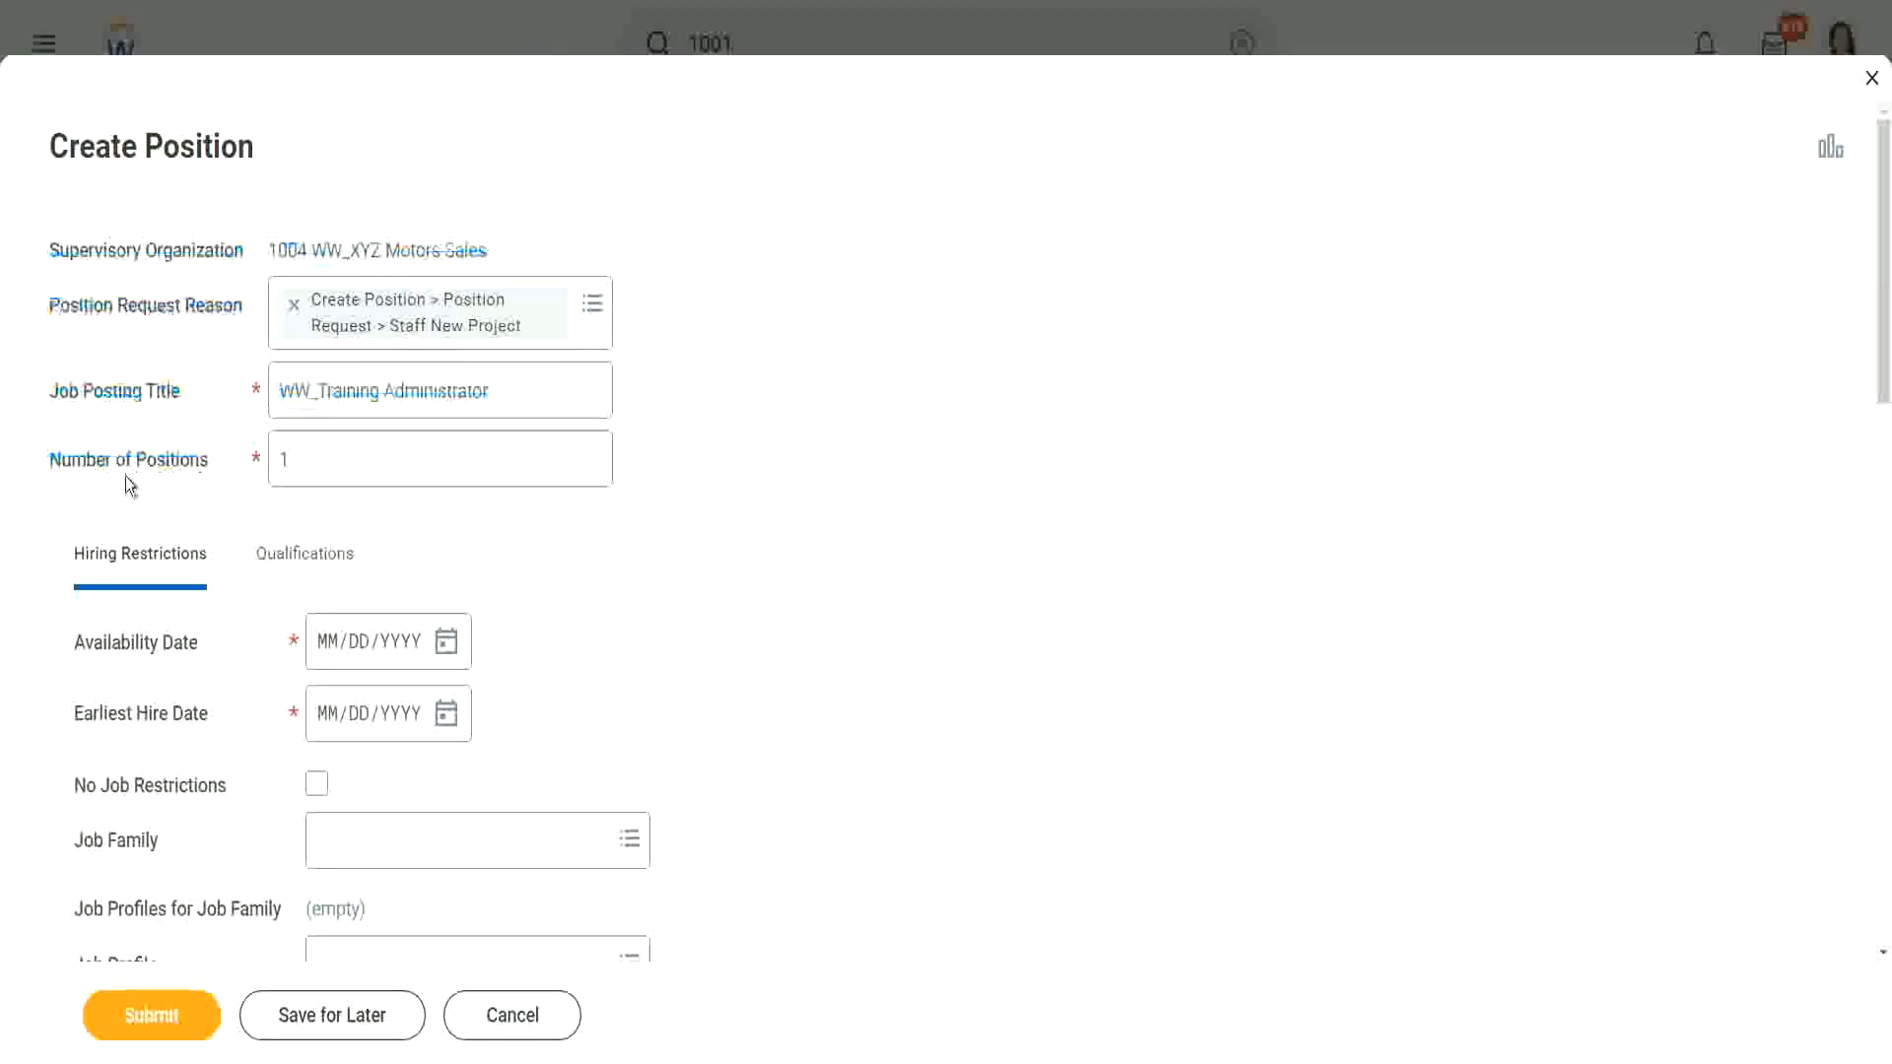
{"action": "left_click", "coordinate": [350, 456]}
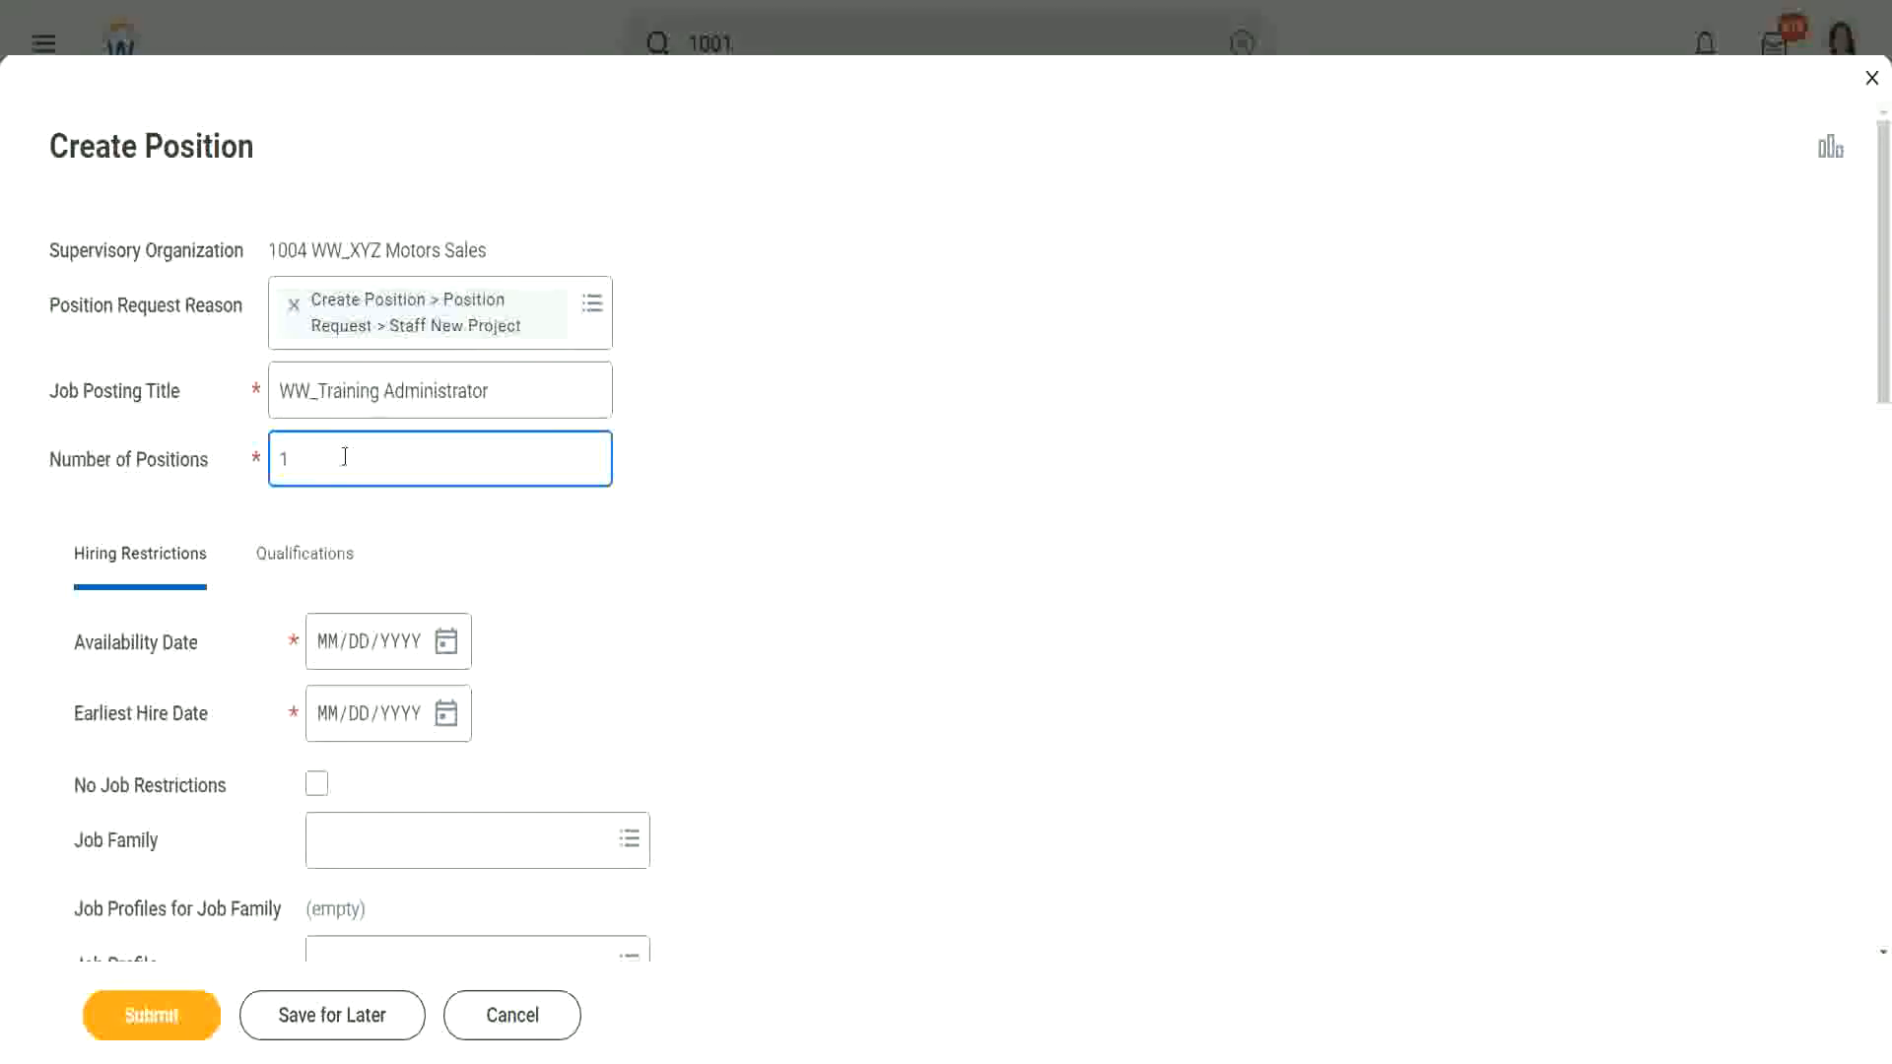
{"action": "key", "text": "BackSpace"}
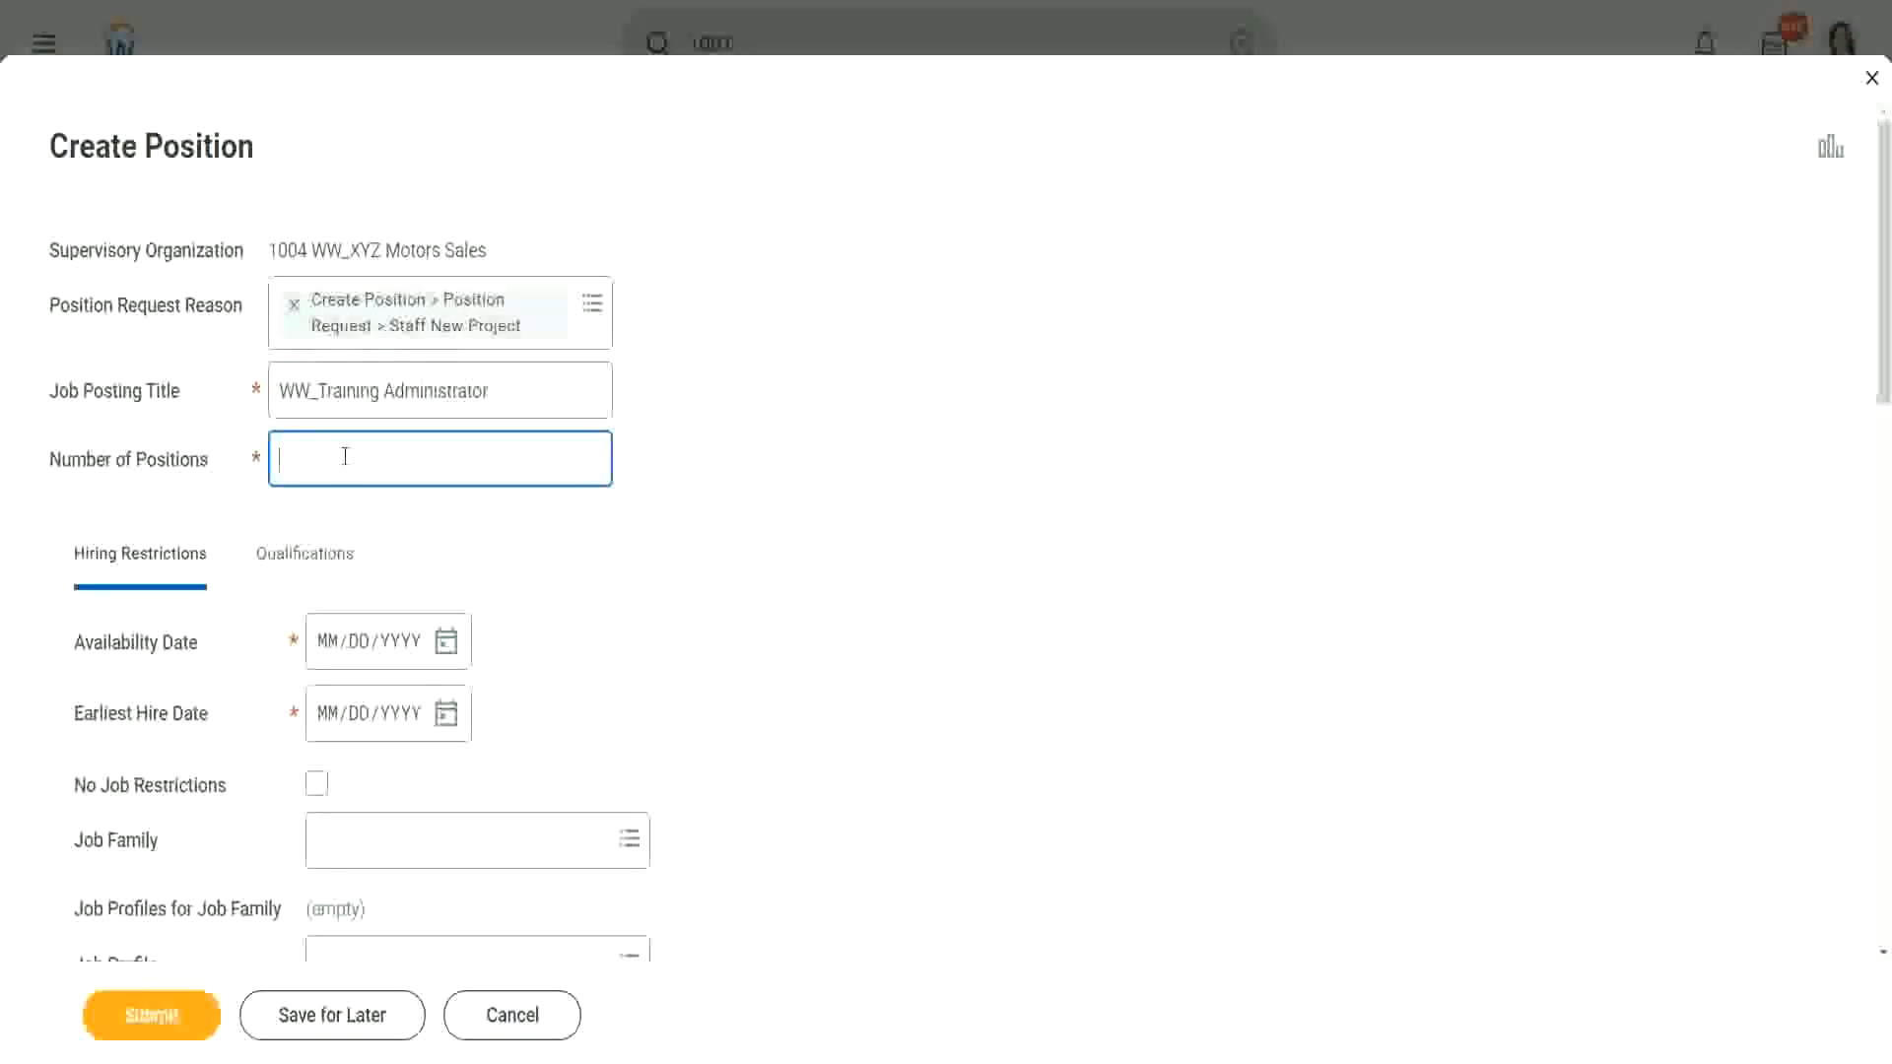
{"action": "type", "text": "2"}
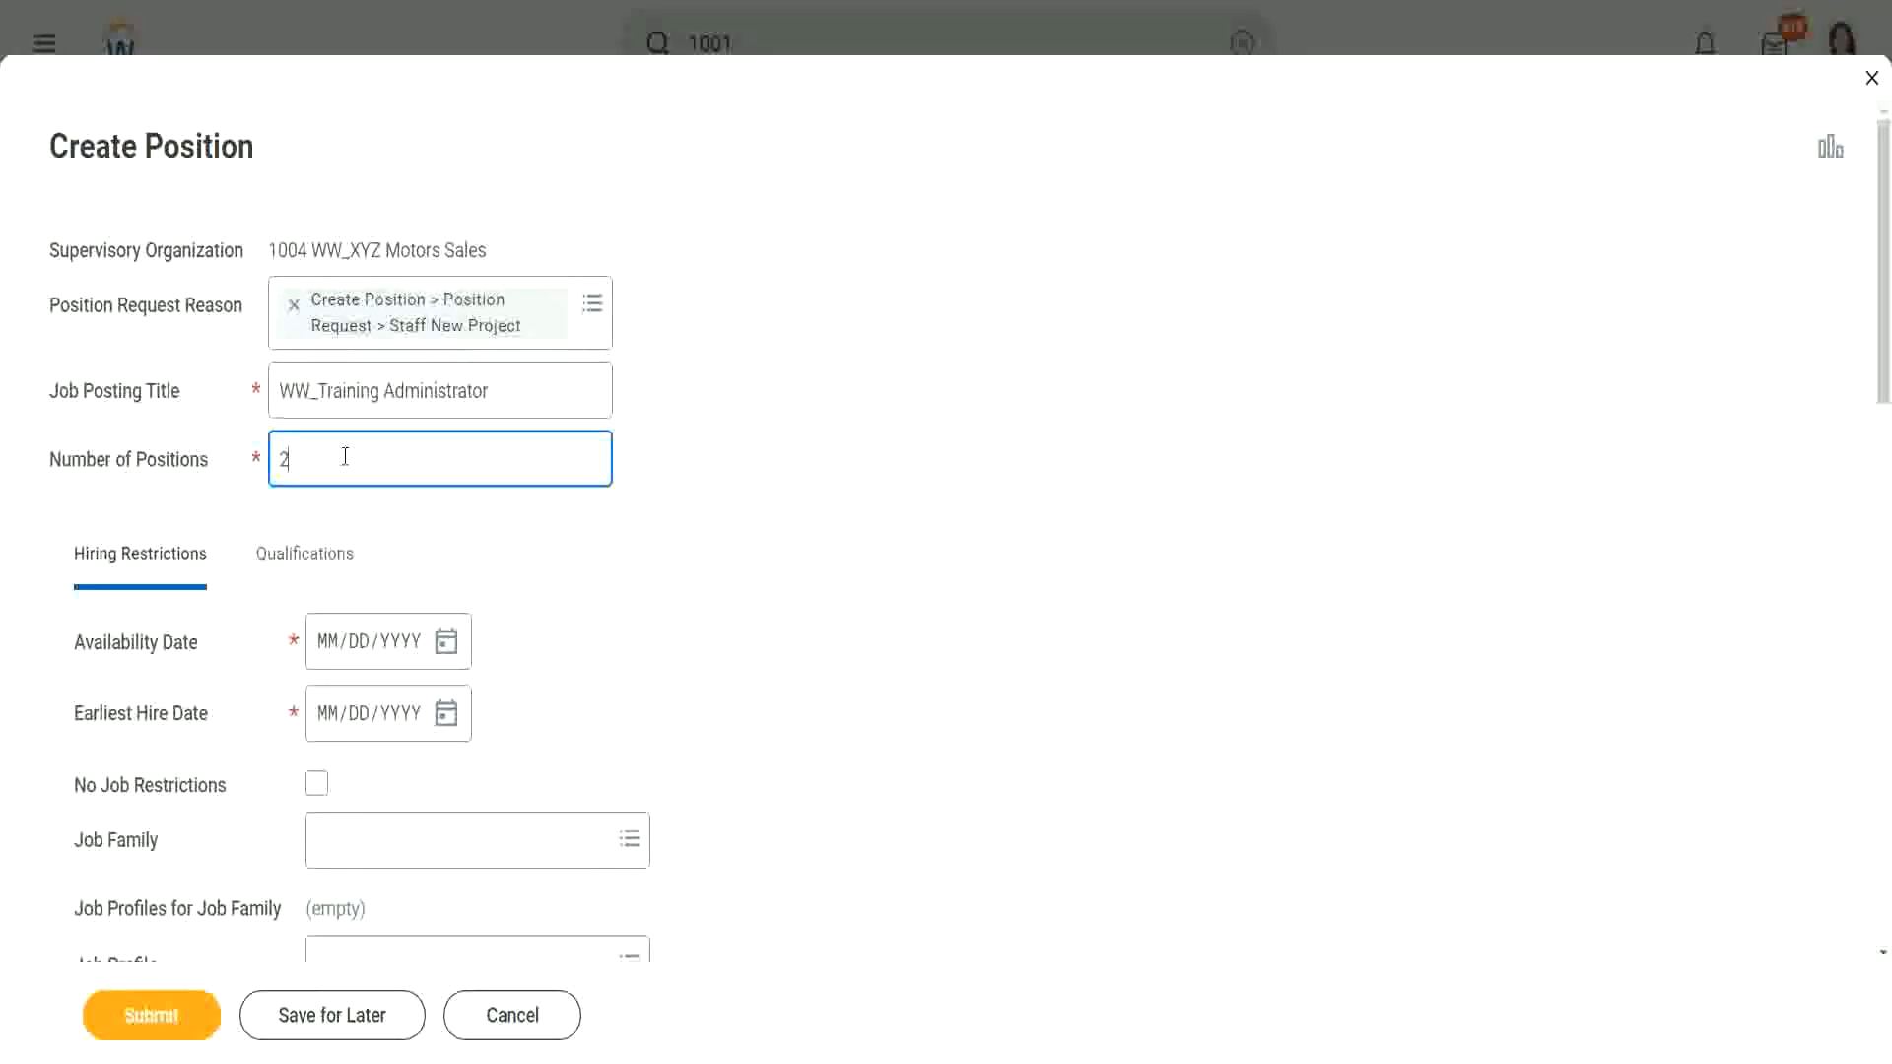
{"action": "key", "text": "BackSpace"}
{"action": "type", "text": "200"}
{"action": "key", "text": "BackSpace"}
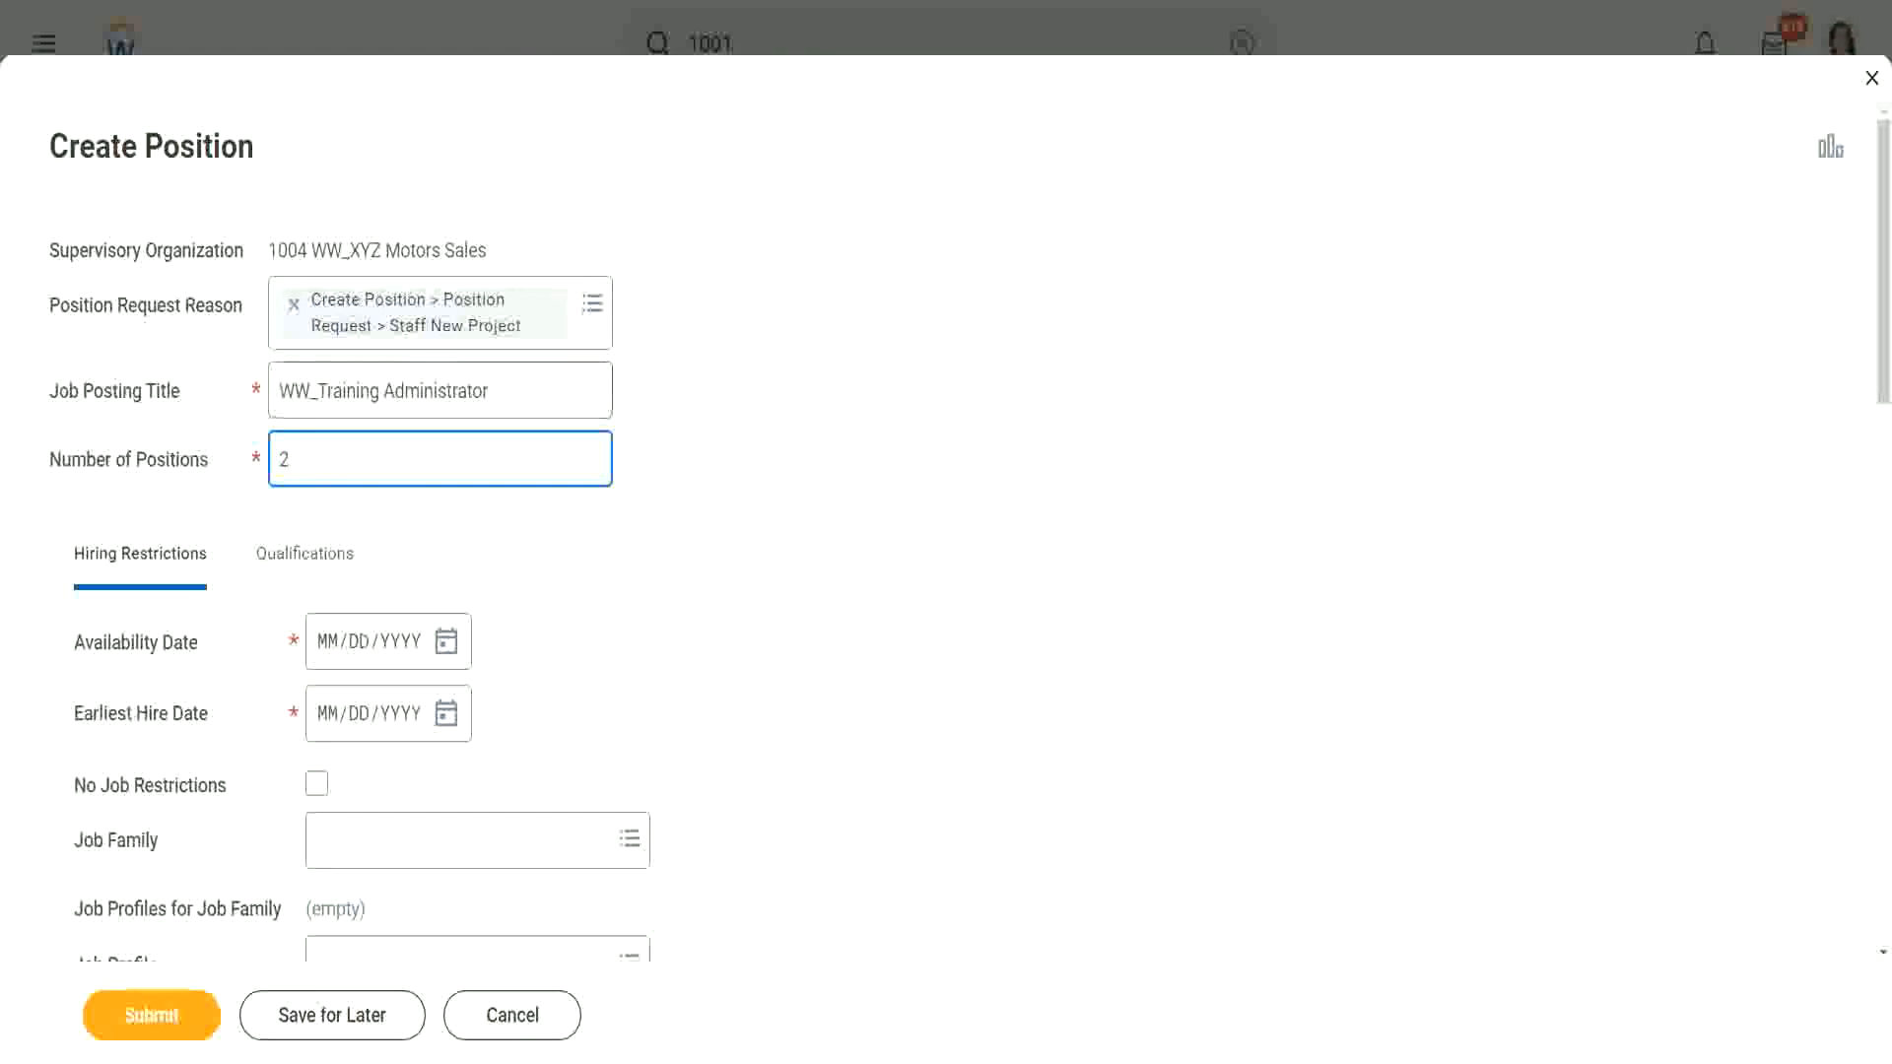
{"action": "scroll", "coordinate": [676, 456], "scroll_direction": "down", "scroll_amount": 2}
{"action": "scroll", "coordinate": [819, 388], "scroll_direction": "down", "scroll_amount": 1}
{"action": "scroll", "coordinate": [916, 359], "scroll_direction": "down", "scroll_amount": 1}
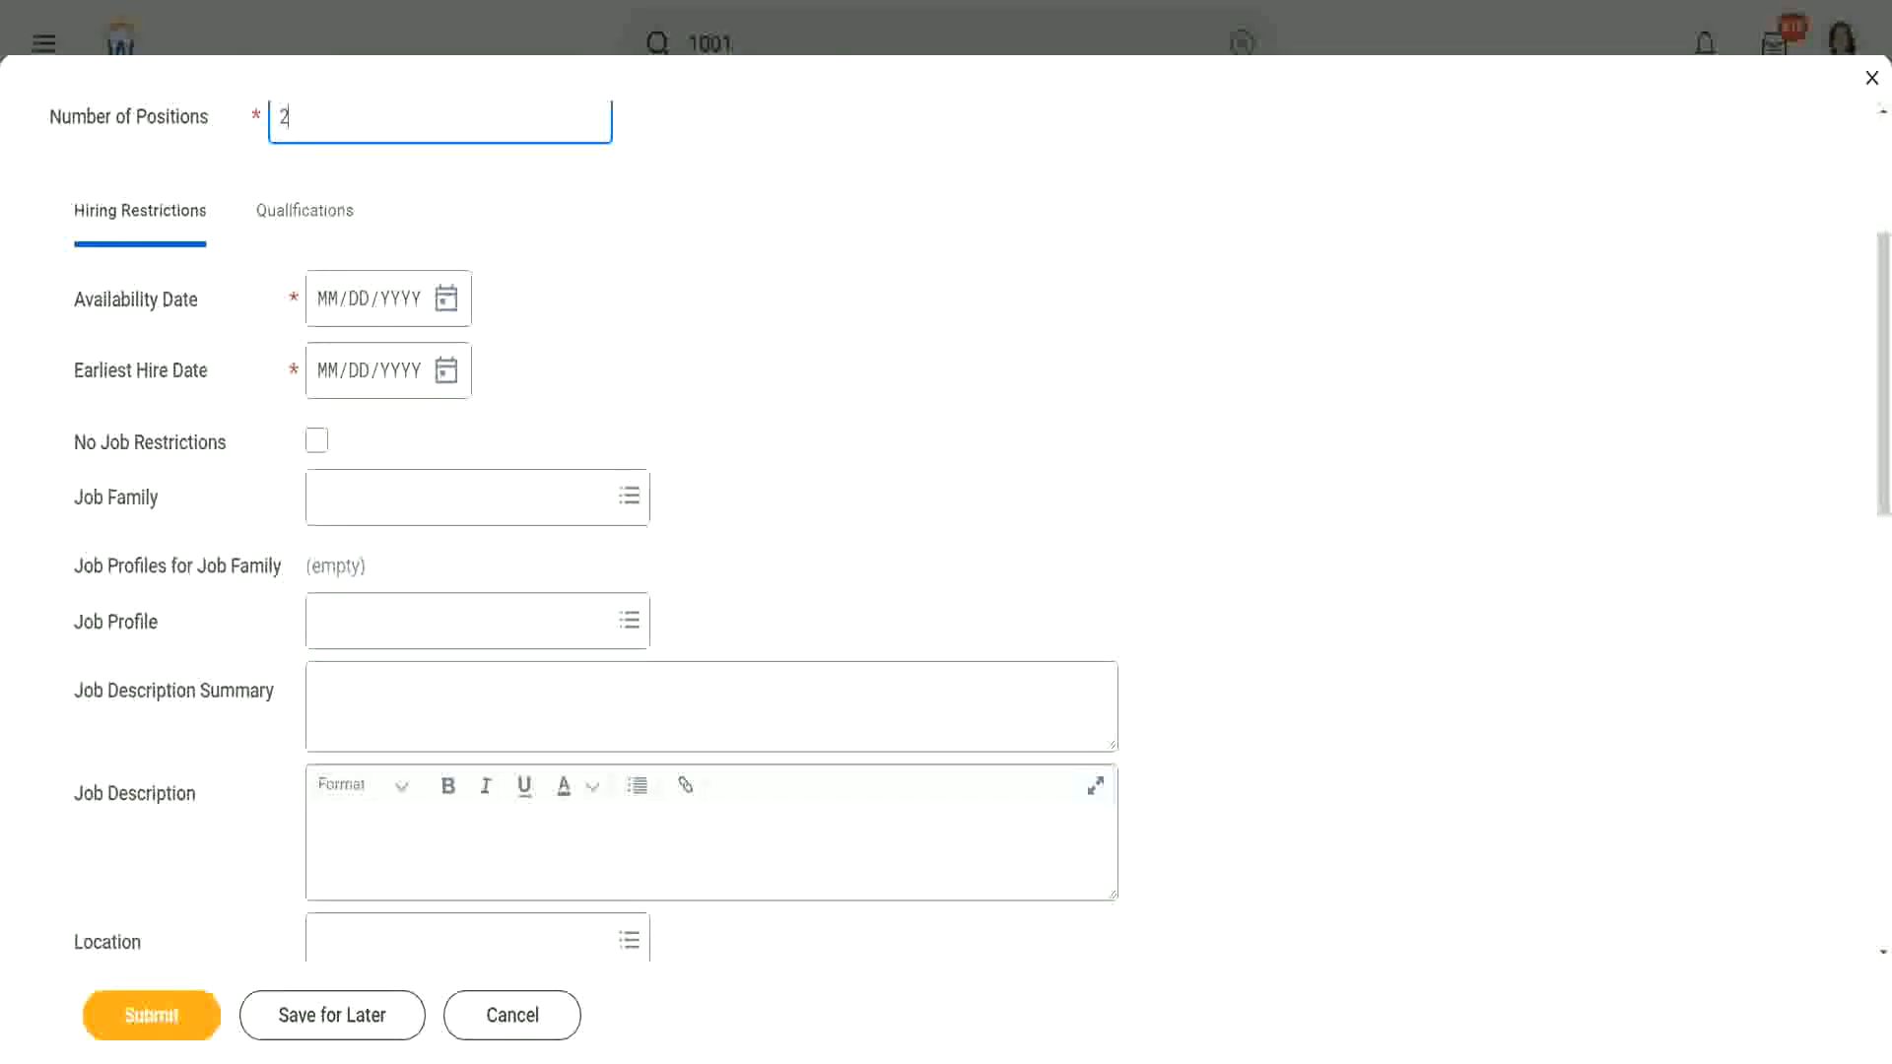
{"action": "mouse_move", "coordinate": [187, 267]}
{"action": "left_mouse_down"}
{"action": "mouse_move", "coordinate": [253, 190]}
{"action": "mouse_move", "coordinate": [109, 155]}
{"action": "mouse_move", "coordinate": [49, 195]}
{"action": "mouse_move", "coordinate": [93, 268]}
{"action": "mouse_move", "coordinate": [192, 266]}
{"action": "left_mouse_up"}
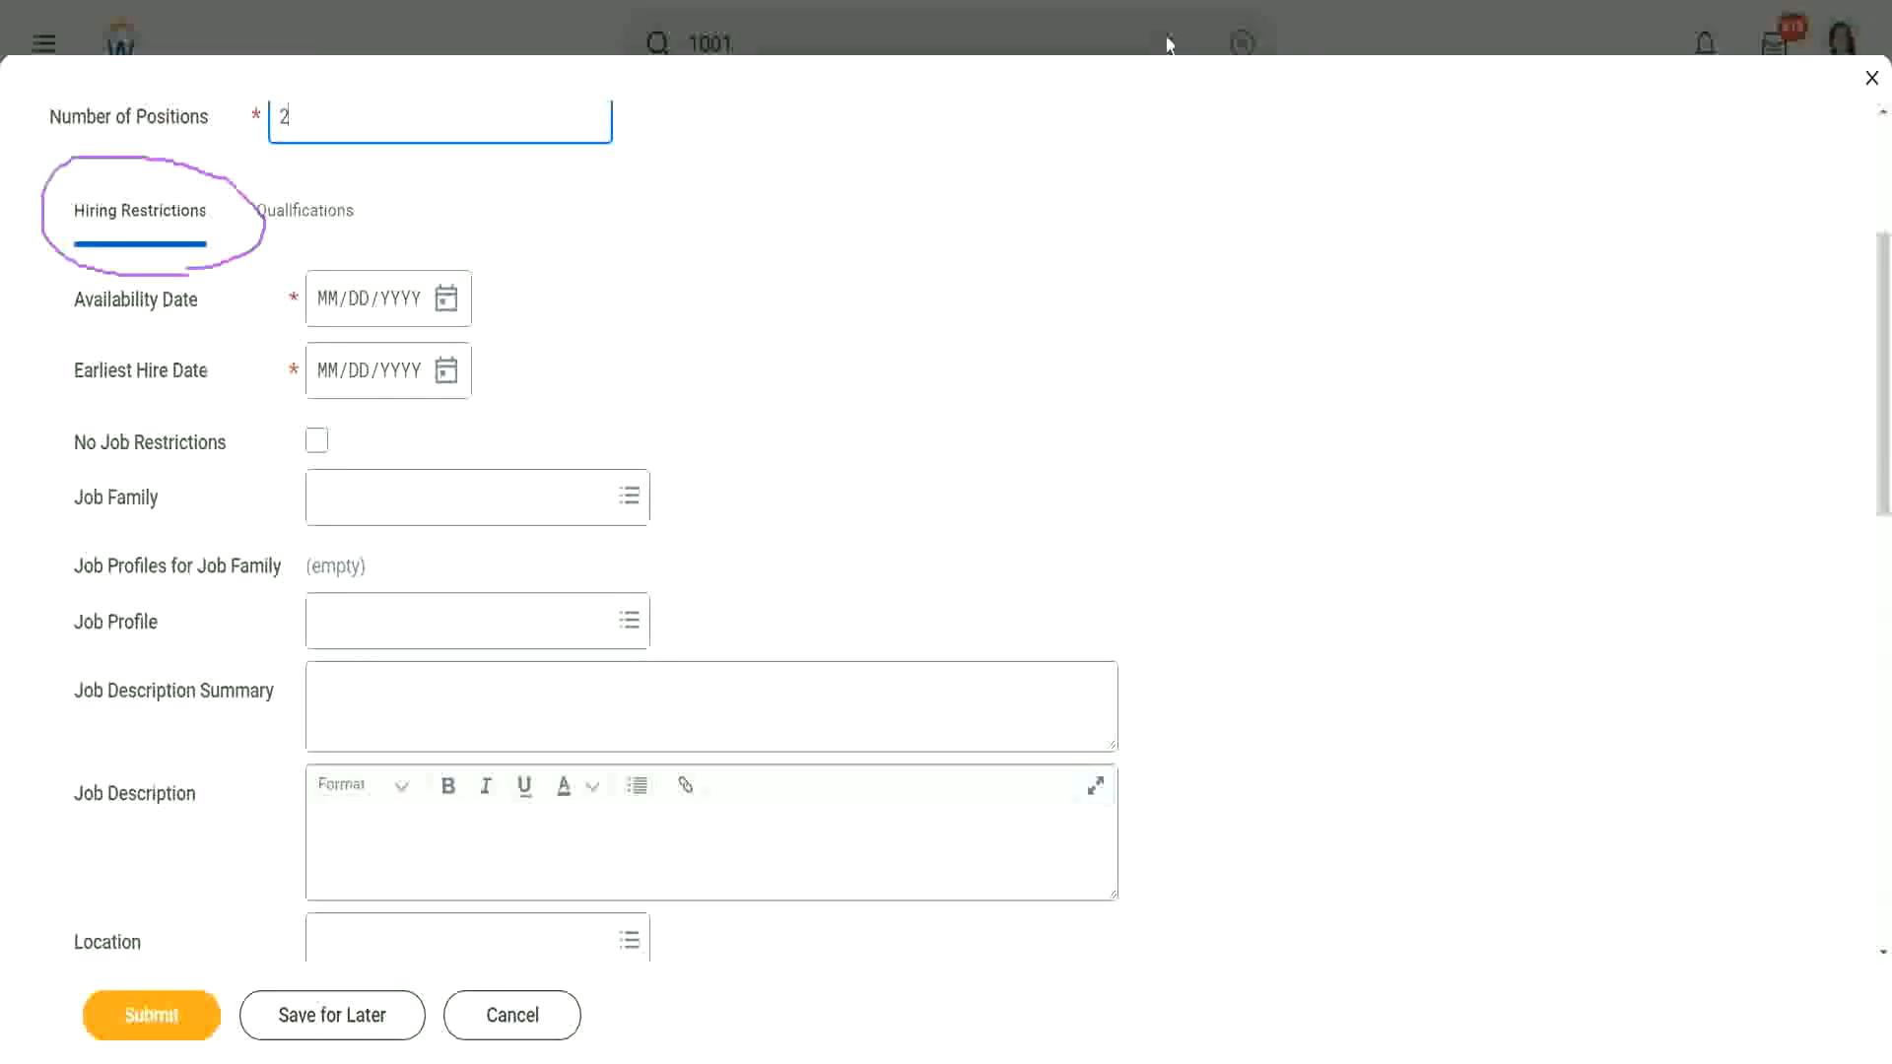
{"action": "left_click", "coordinate": [1169, 43]}
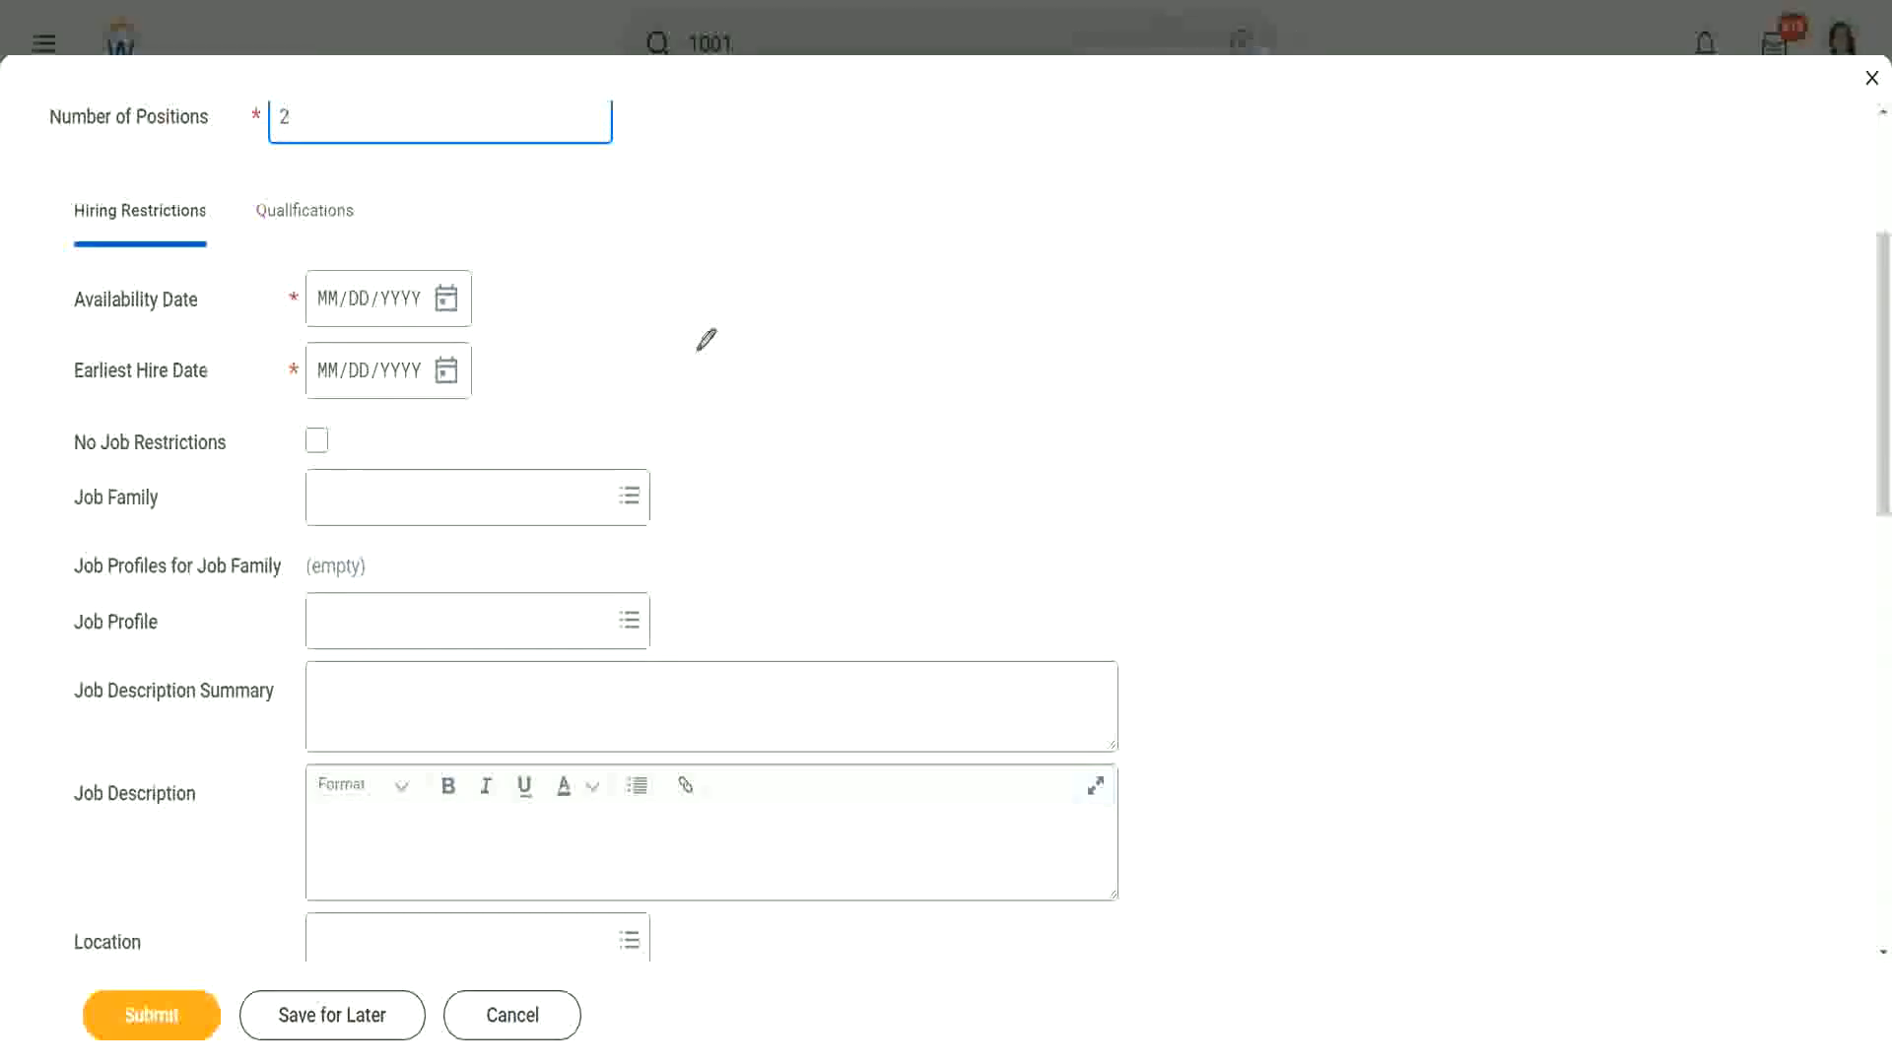
Step: Pick March 14, 2022 from the calendar for the Availability Date and Earliest Hire Date
{"action": "left_click", "coordinate": [444, 309]}
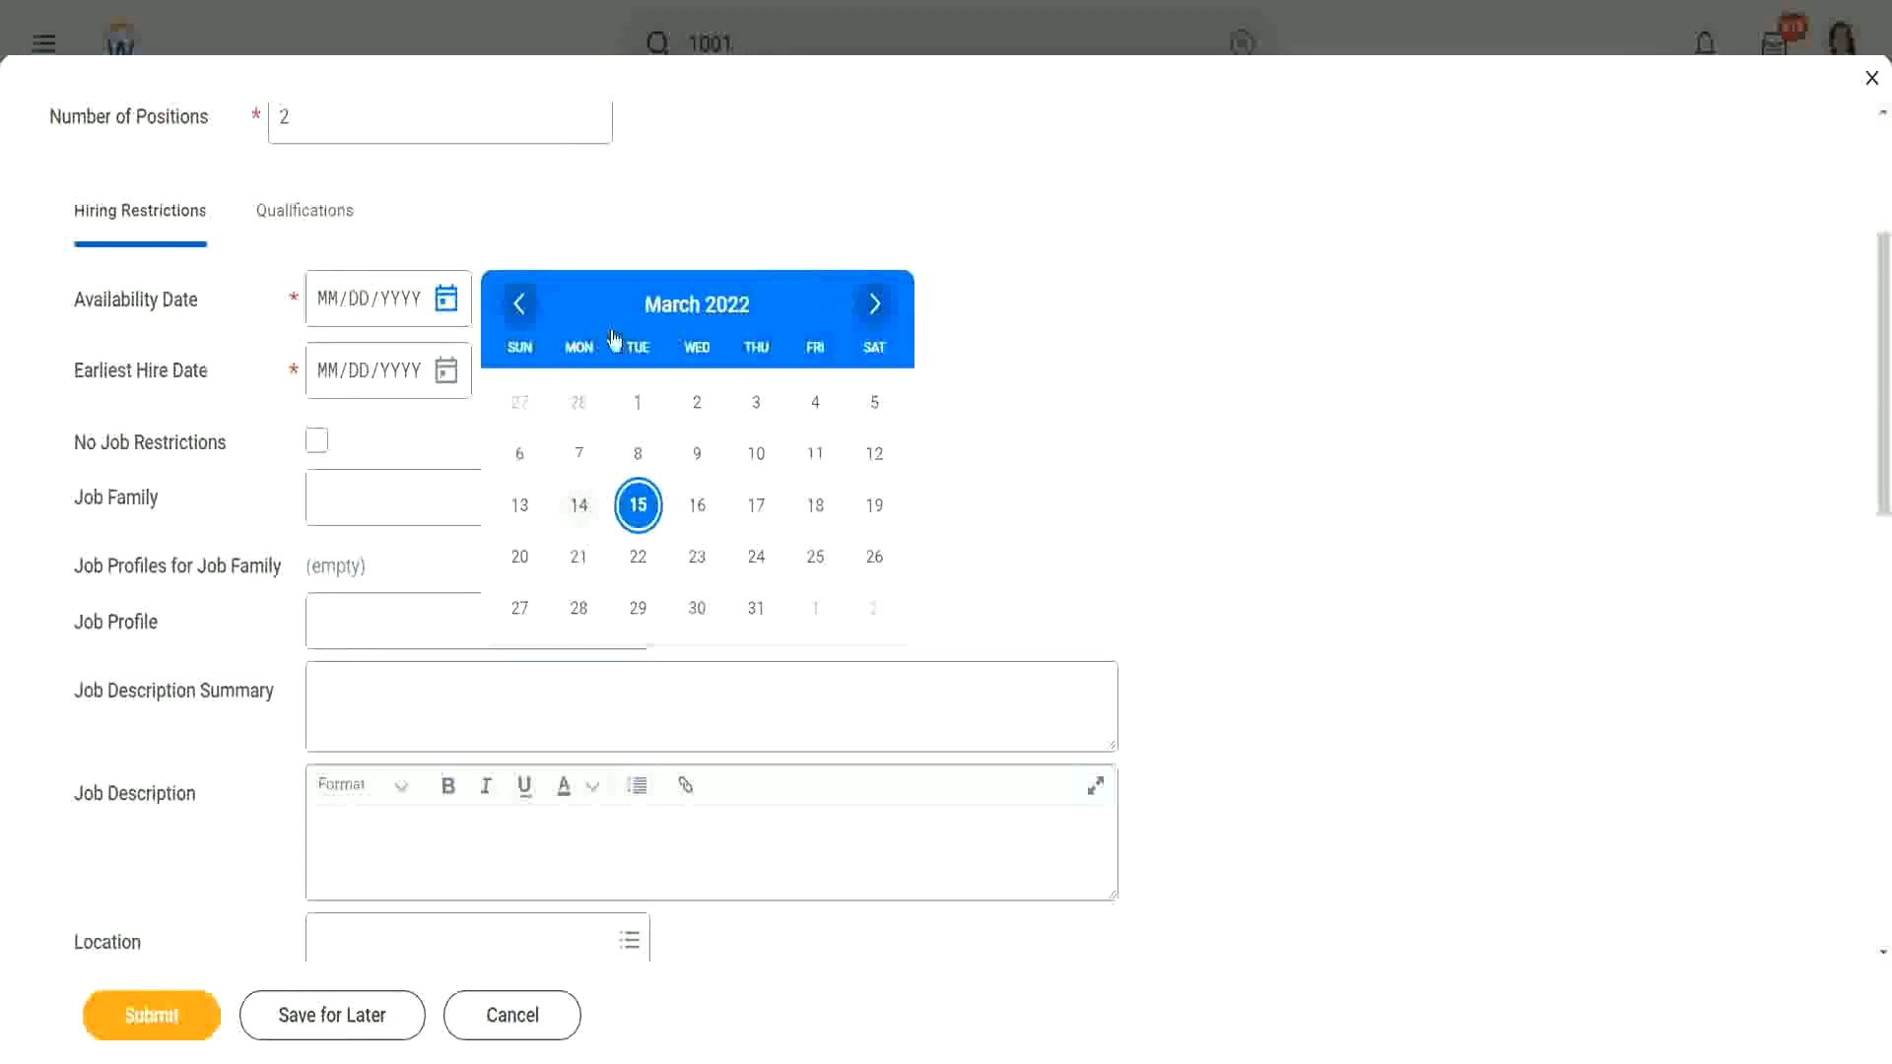
{"action": "left_click", "coordinate": [579, 505]}
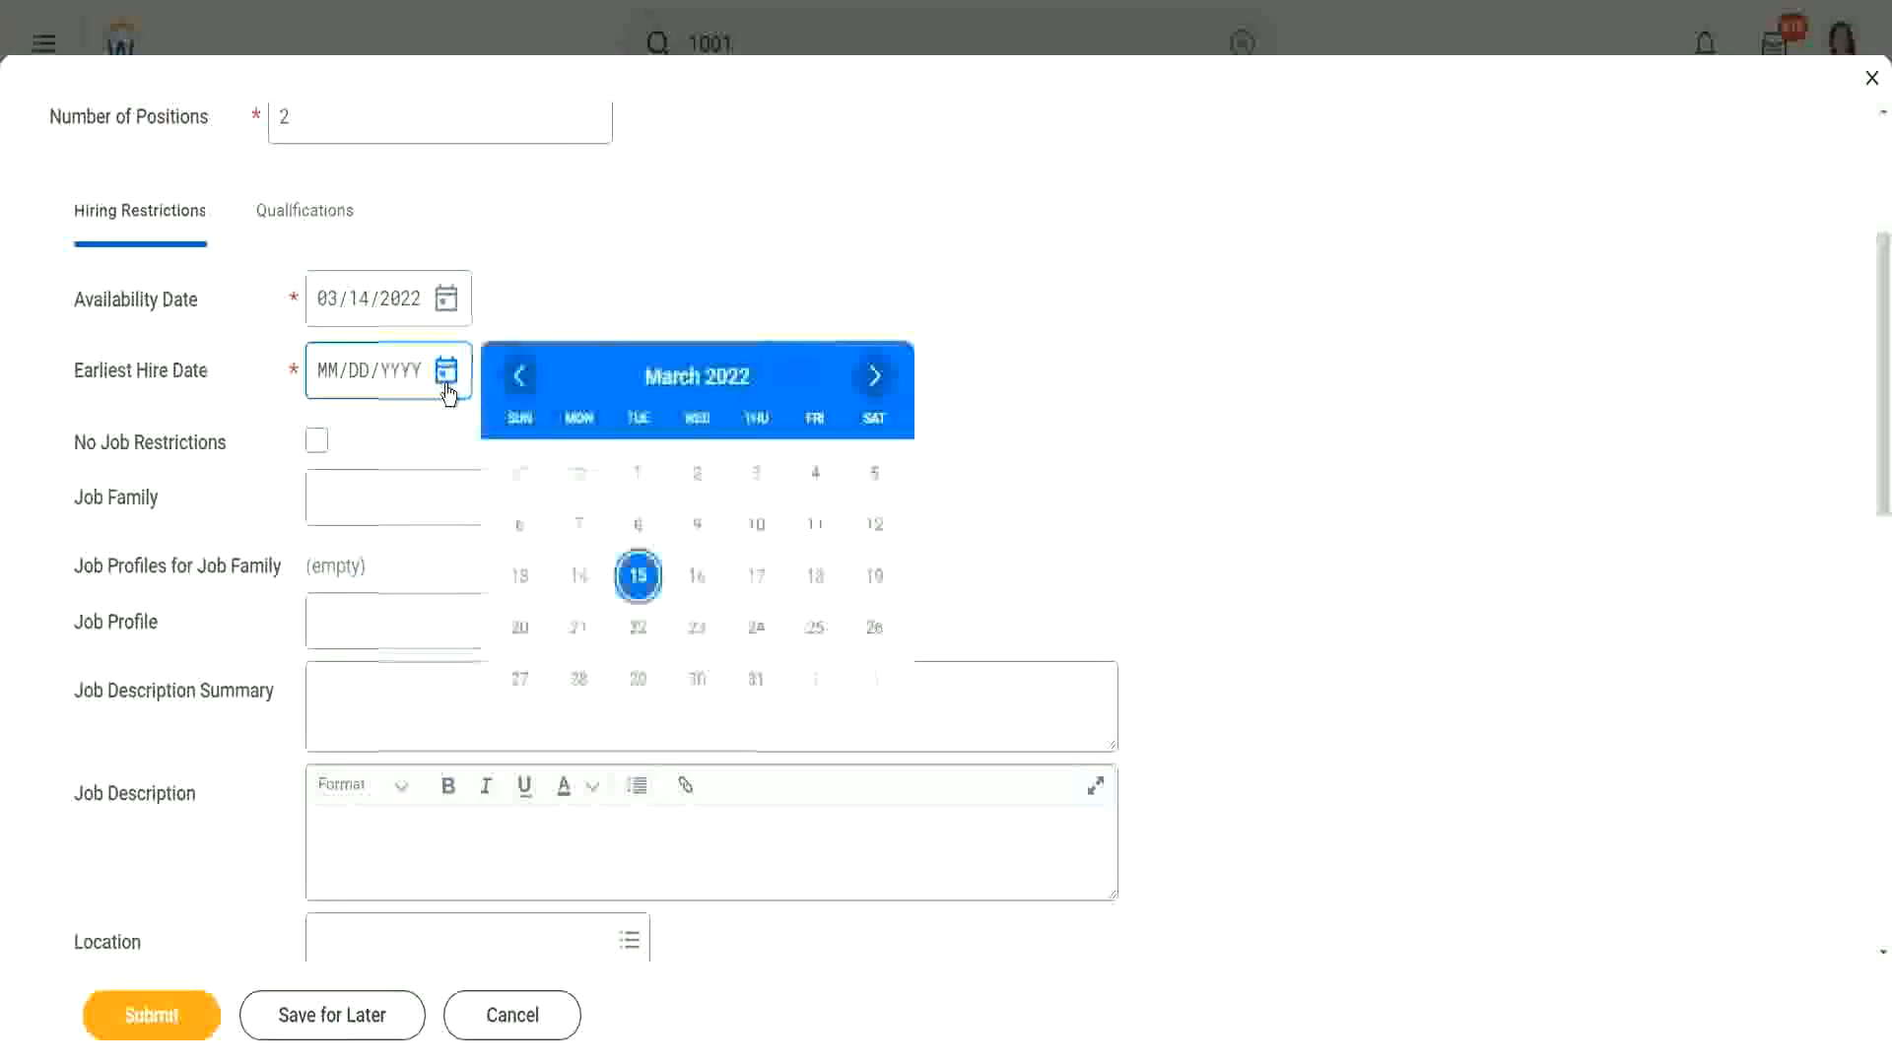
{"action": "left_click", "coordinate": [581, 574]}
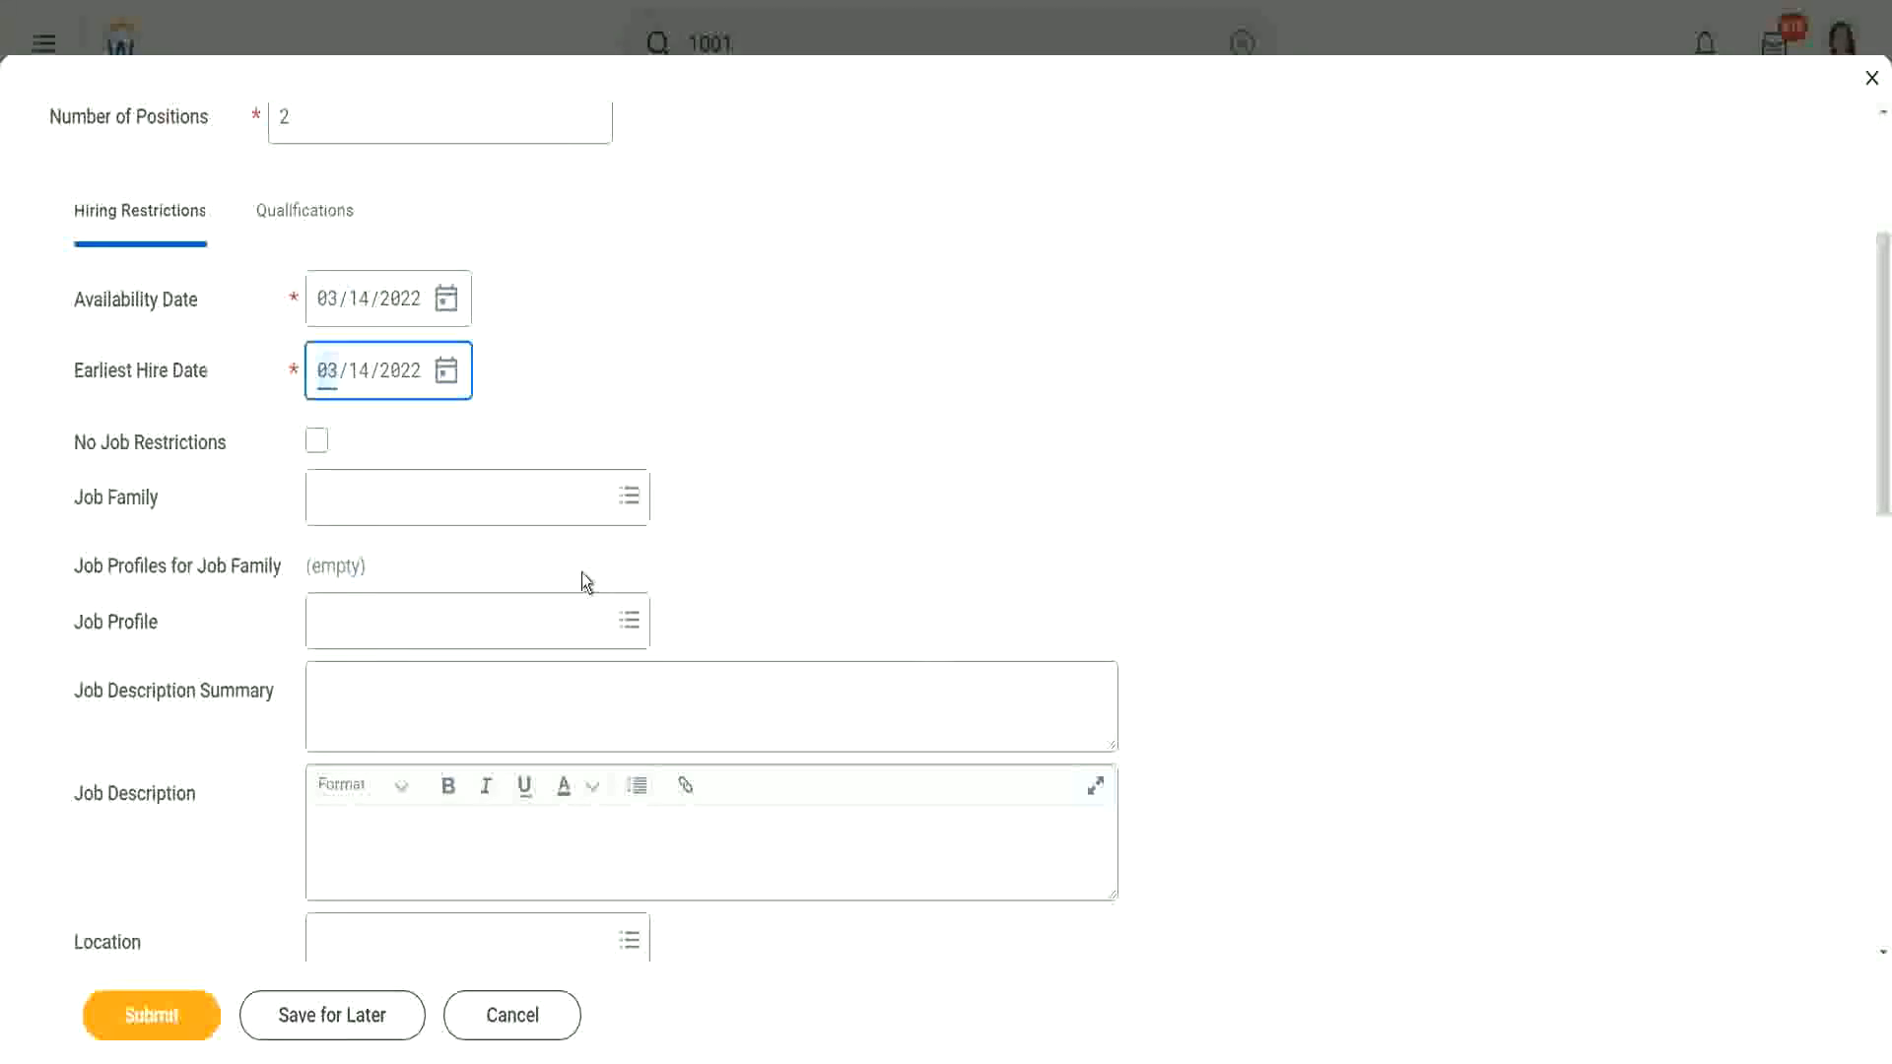
Step: Fix the Earliest Hire Date error so the date ends up as 03/14/2022
{"action": "left_click", "coordinate": [448, 379]}
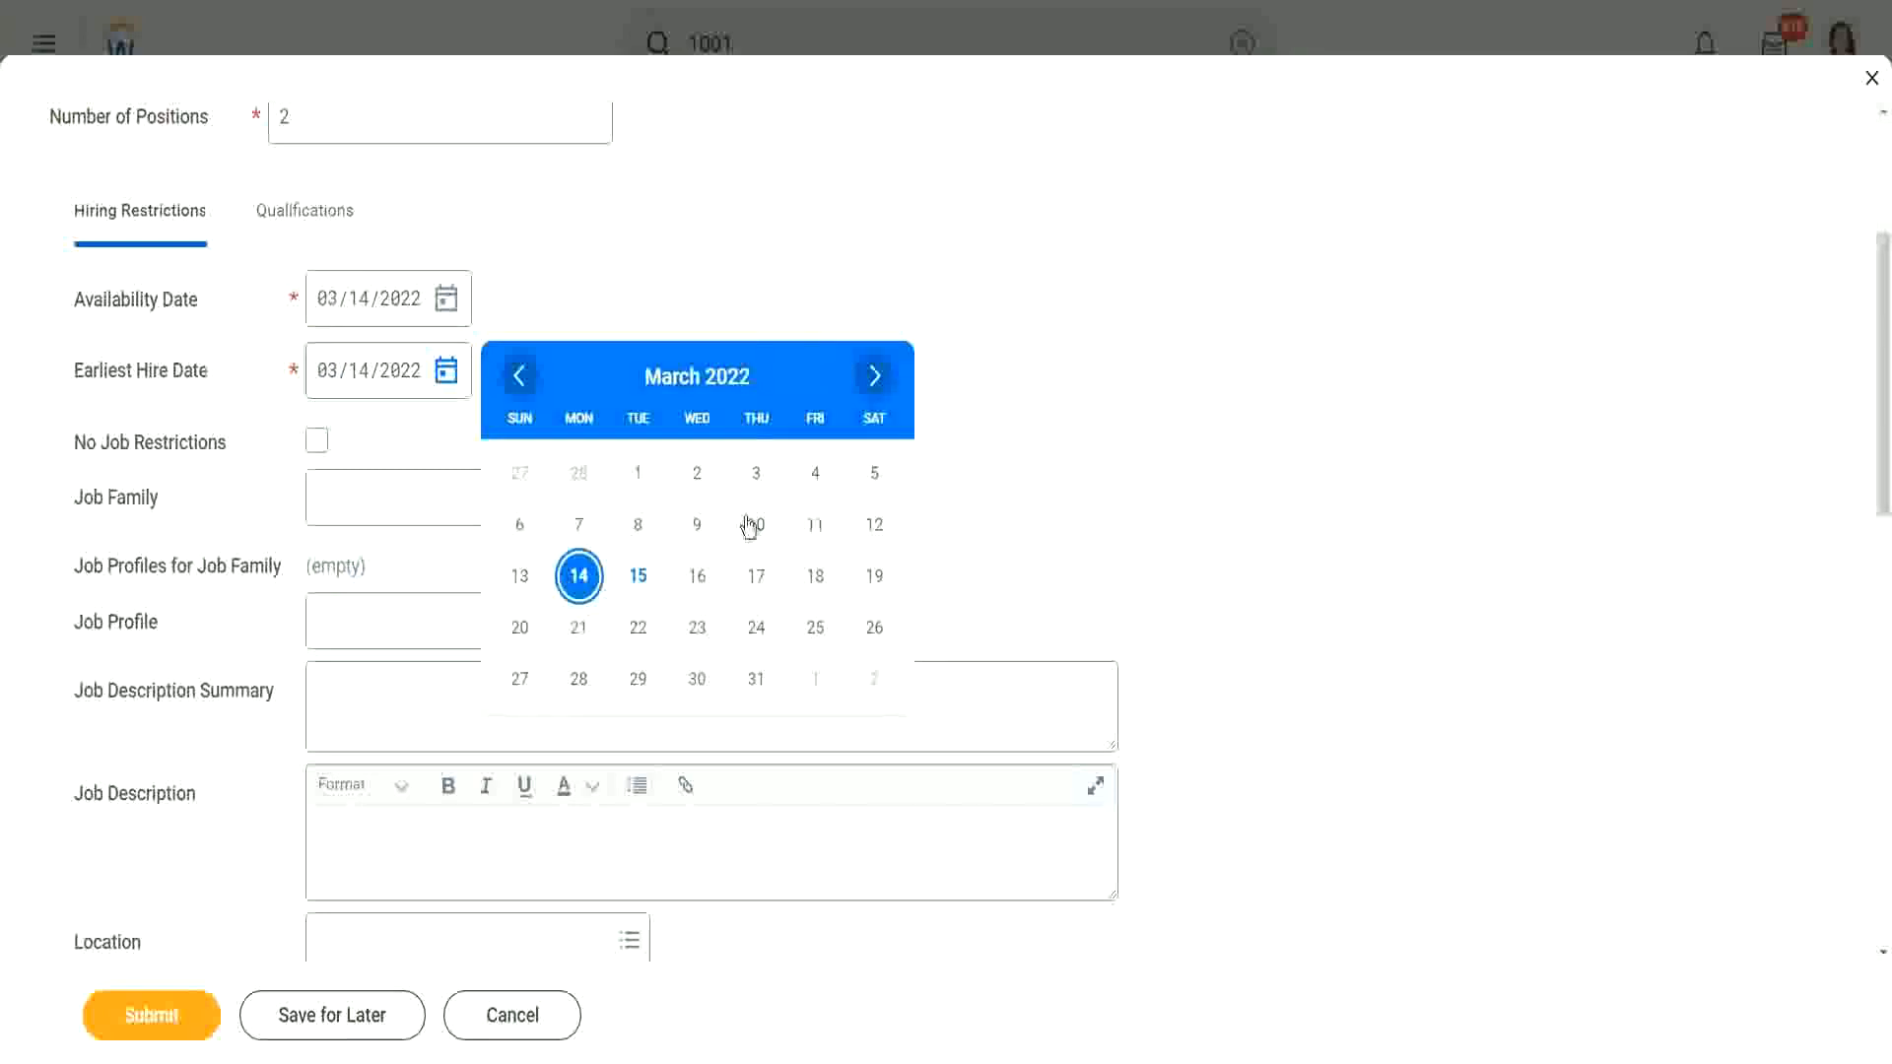
{"action": "left_click", "coordinate": [638, 474]}
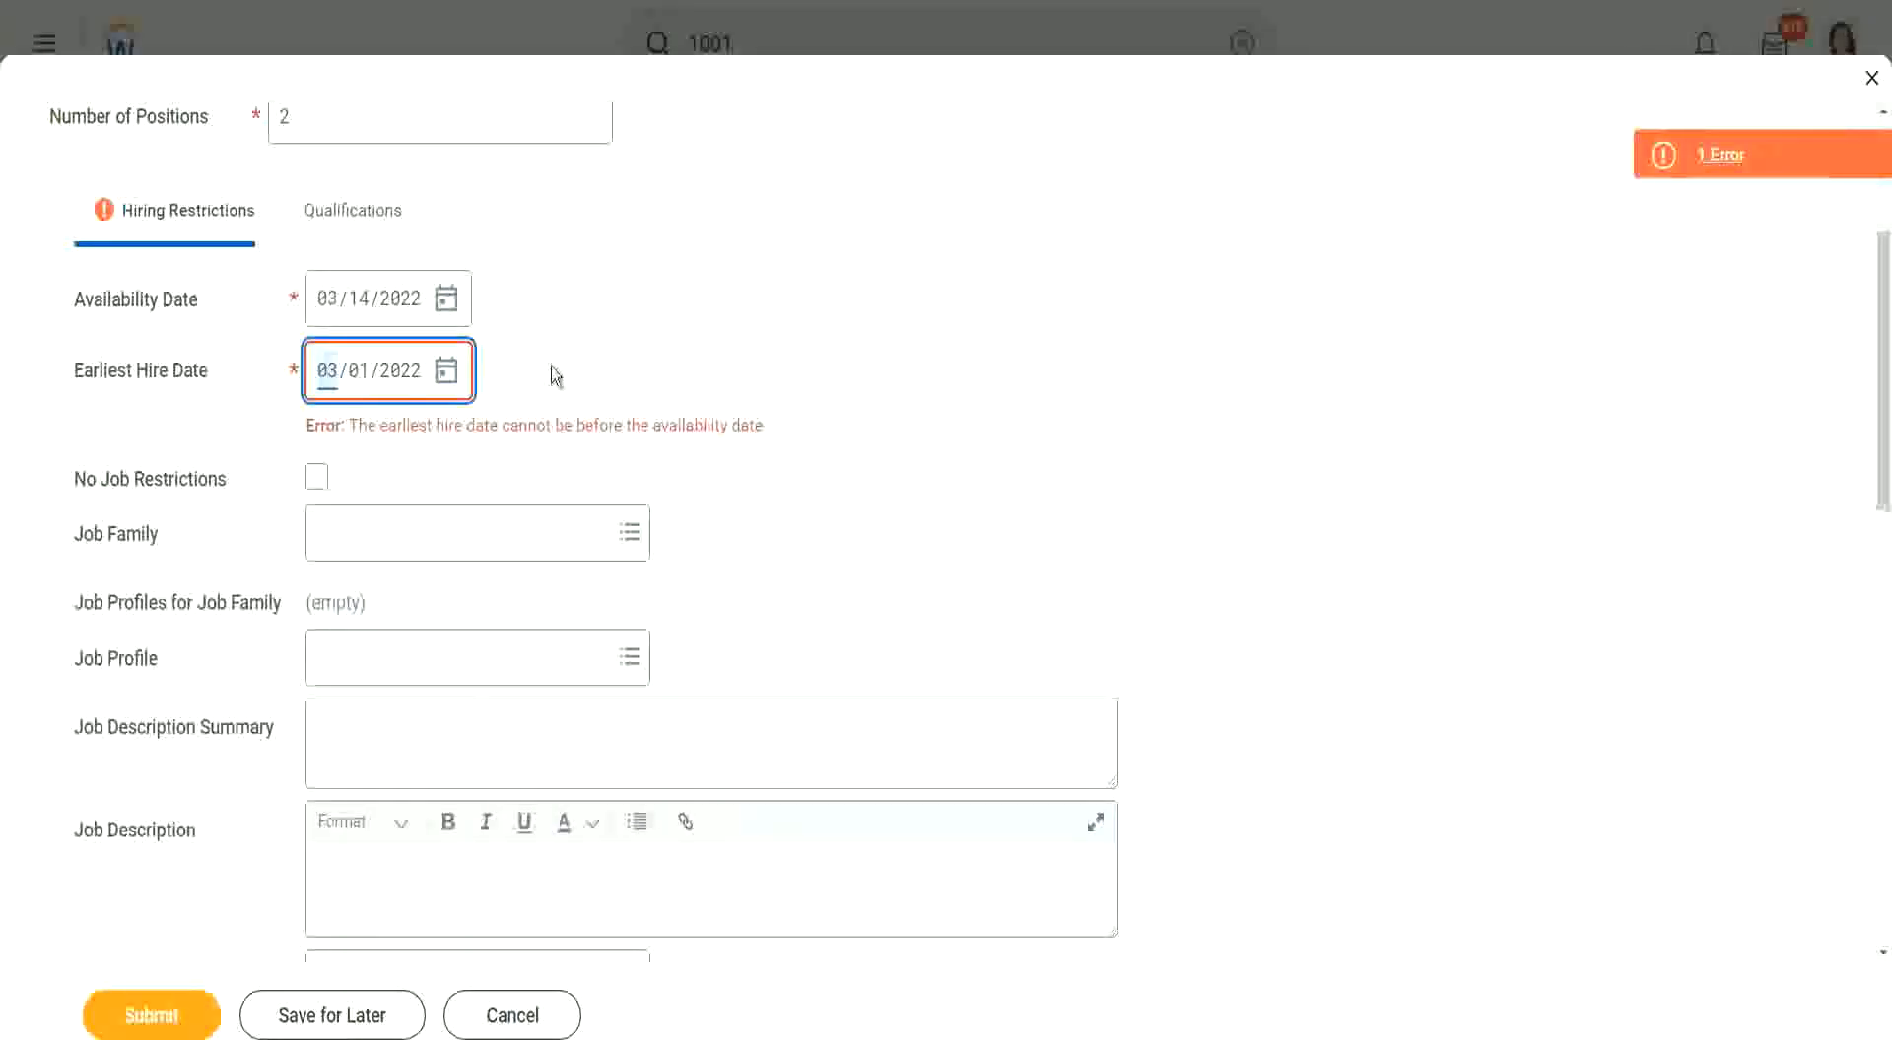
{"action": "left_click", "coordinate": [352, 429]}
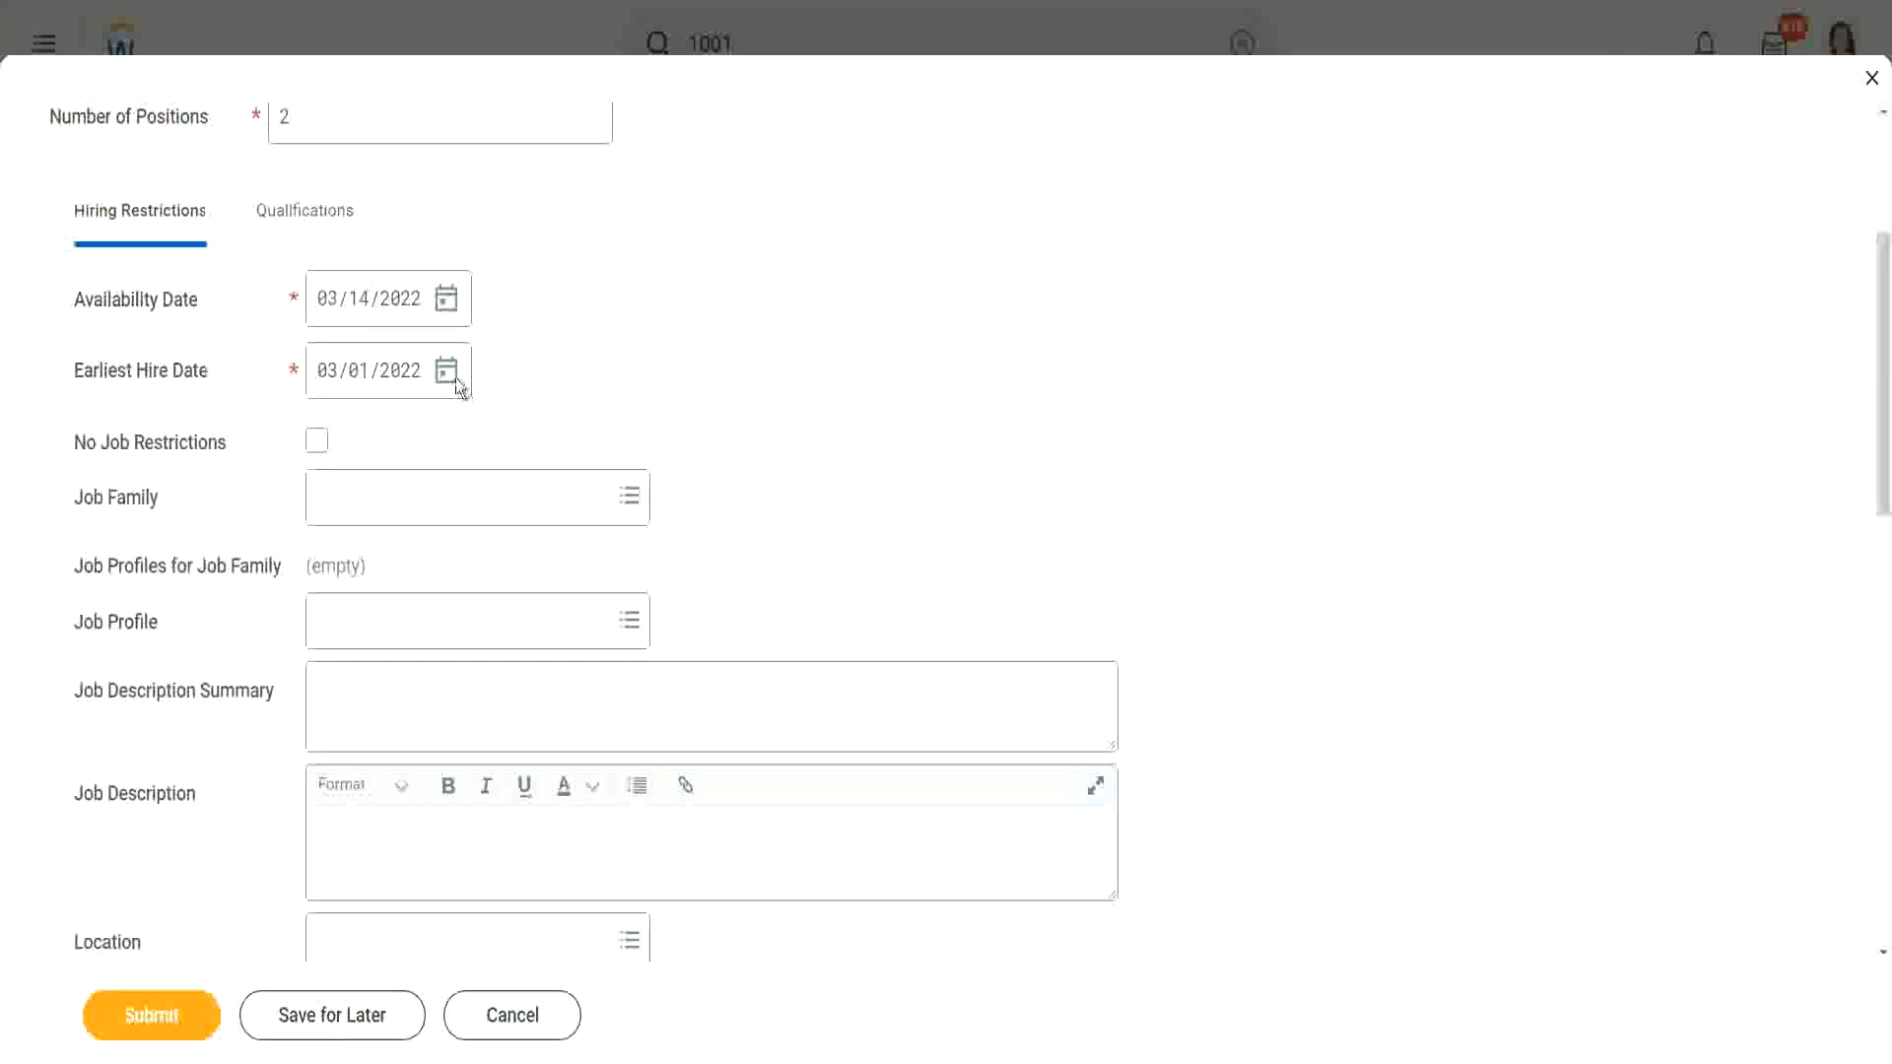
{"action": "left_click", "coordinate": [361, 380]}
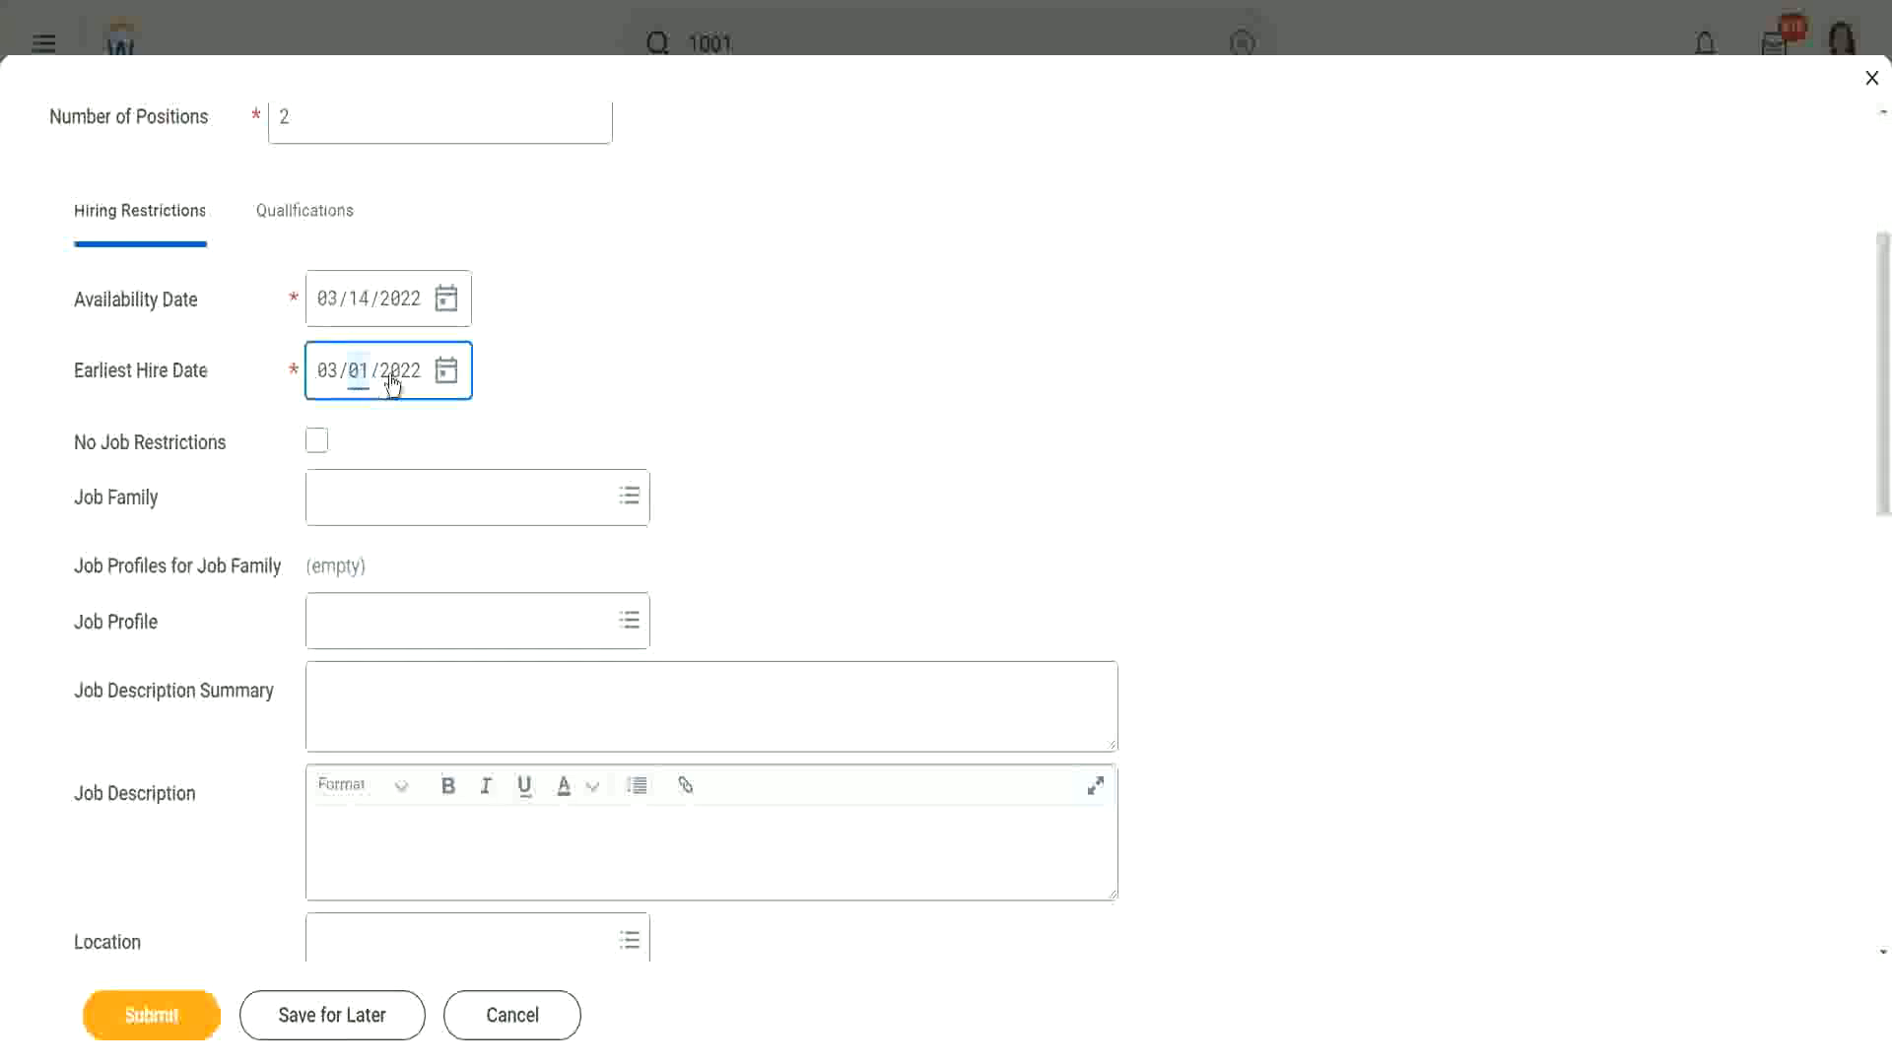
{"action": "type", "text": "2"}
{"action": "key", "text": "Tab"}
{"action": "left_click", "coordinate": [396, 406]}
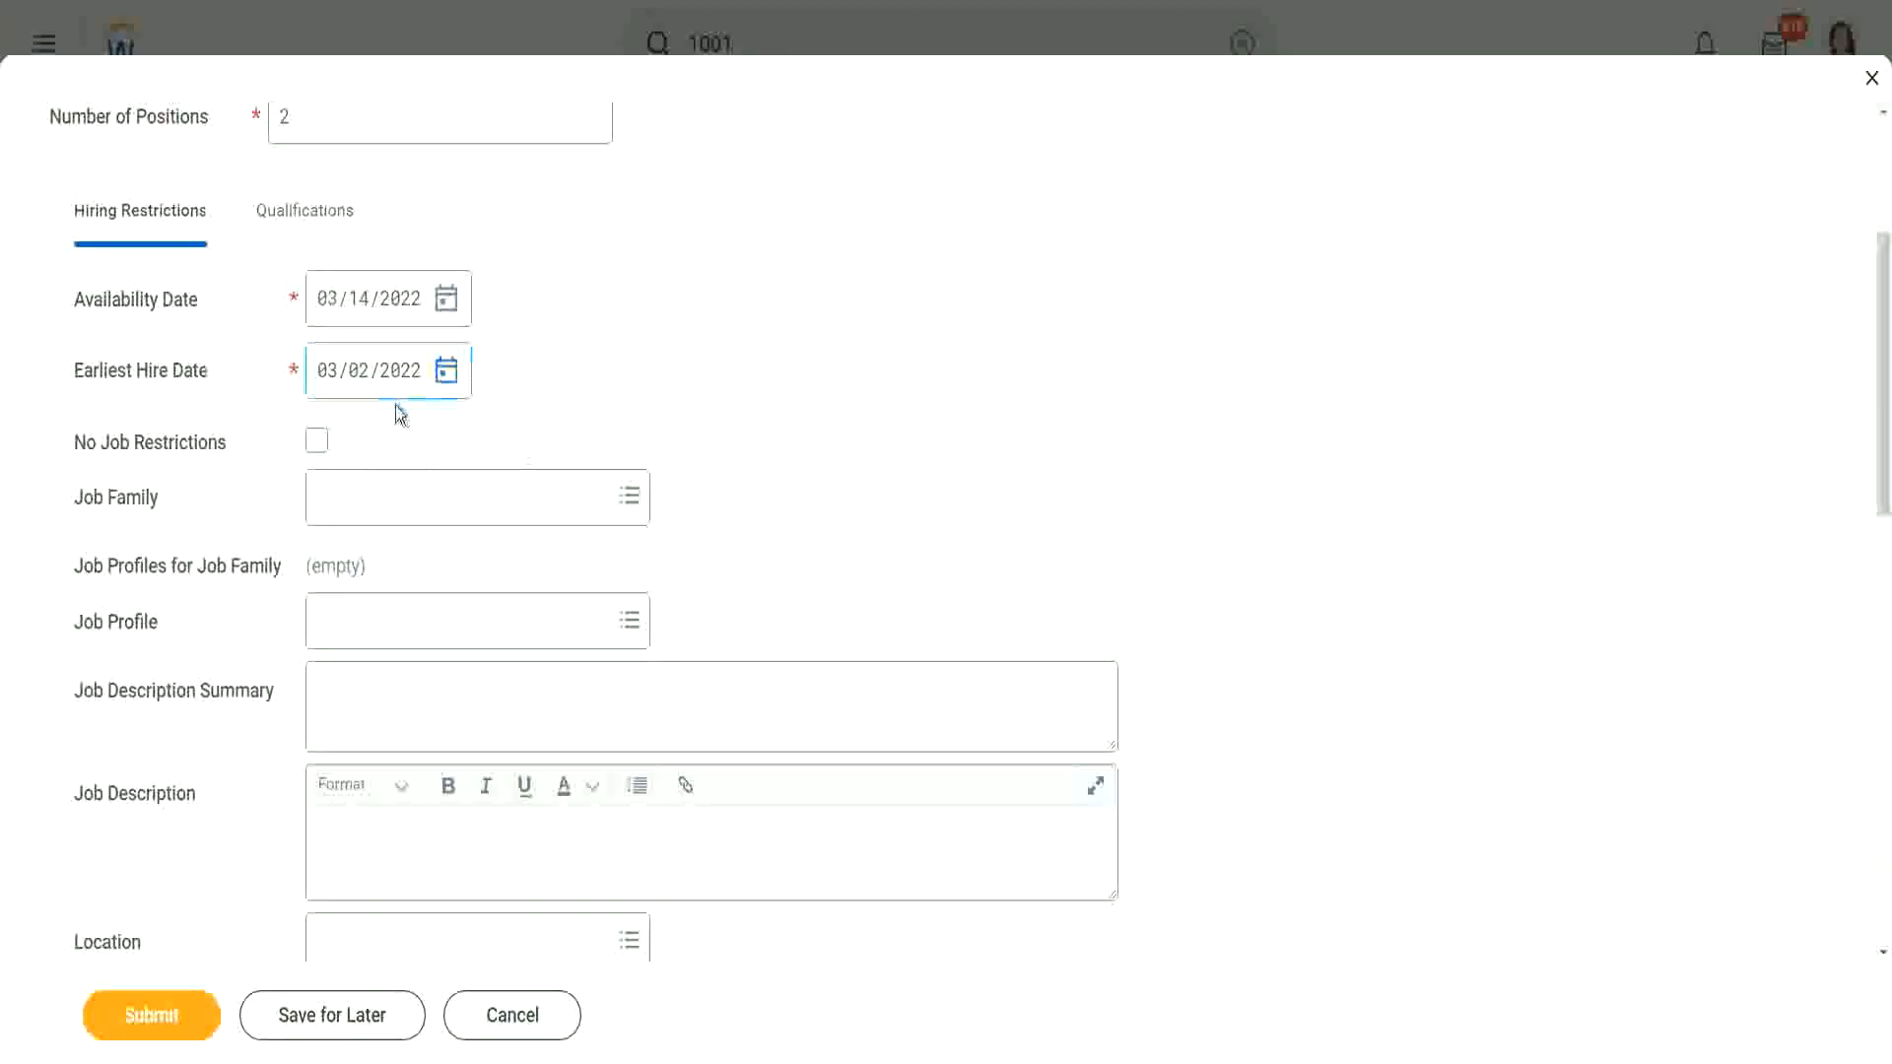
{"action": "left_click", "coordinate": [446, 373]}
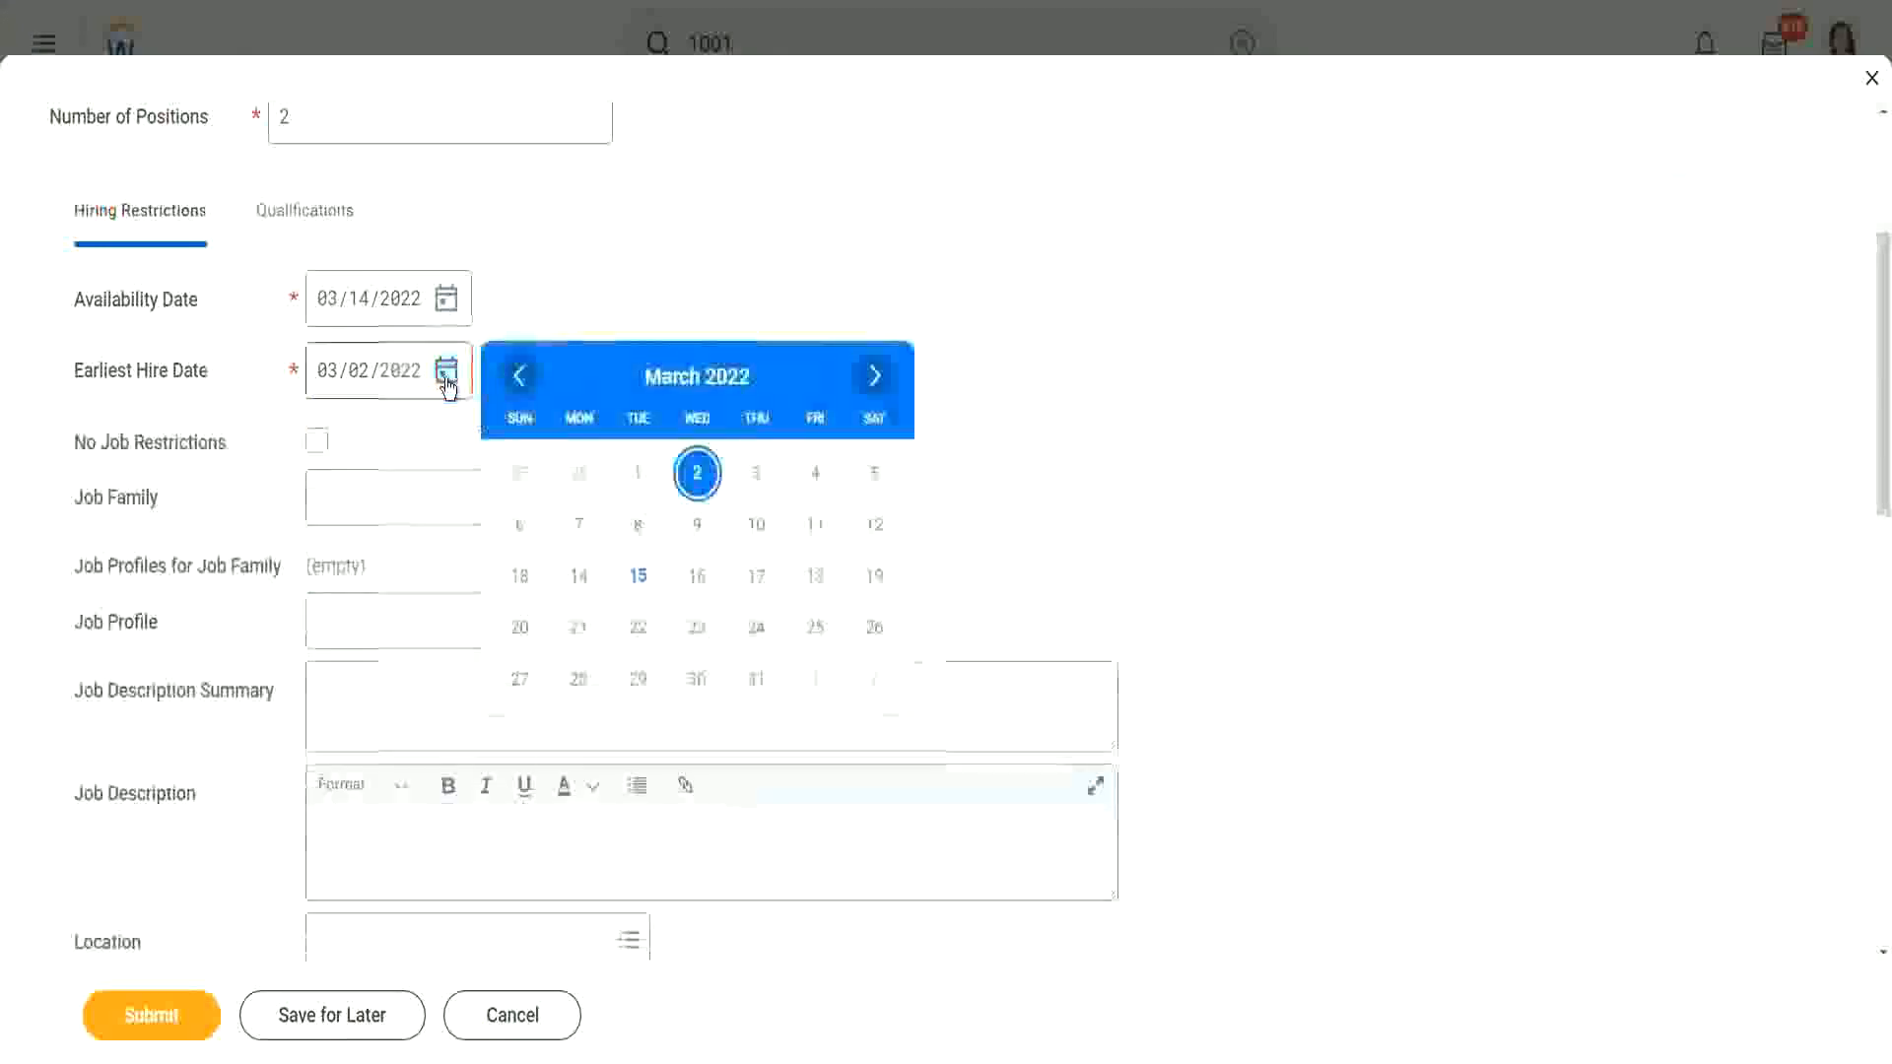
{"action": "left_click", "coordinate": [580, 580]}
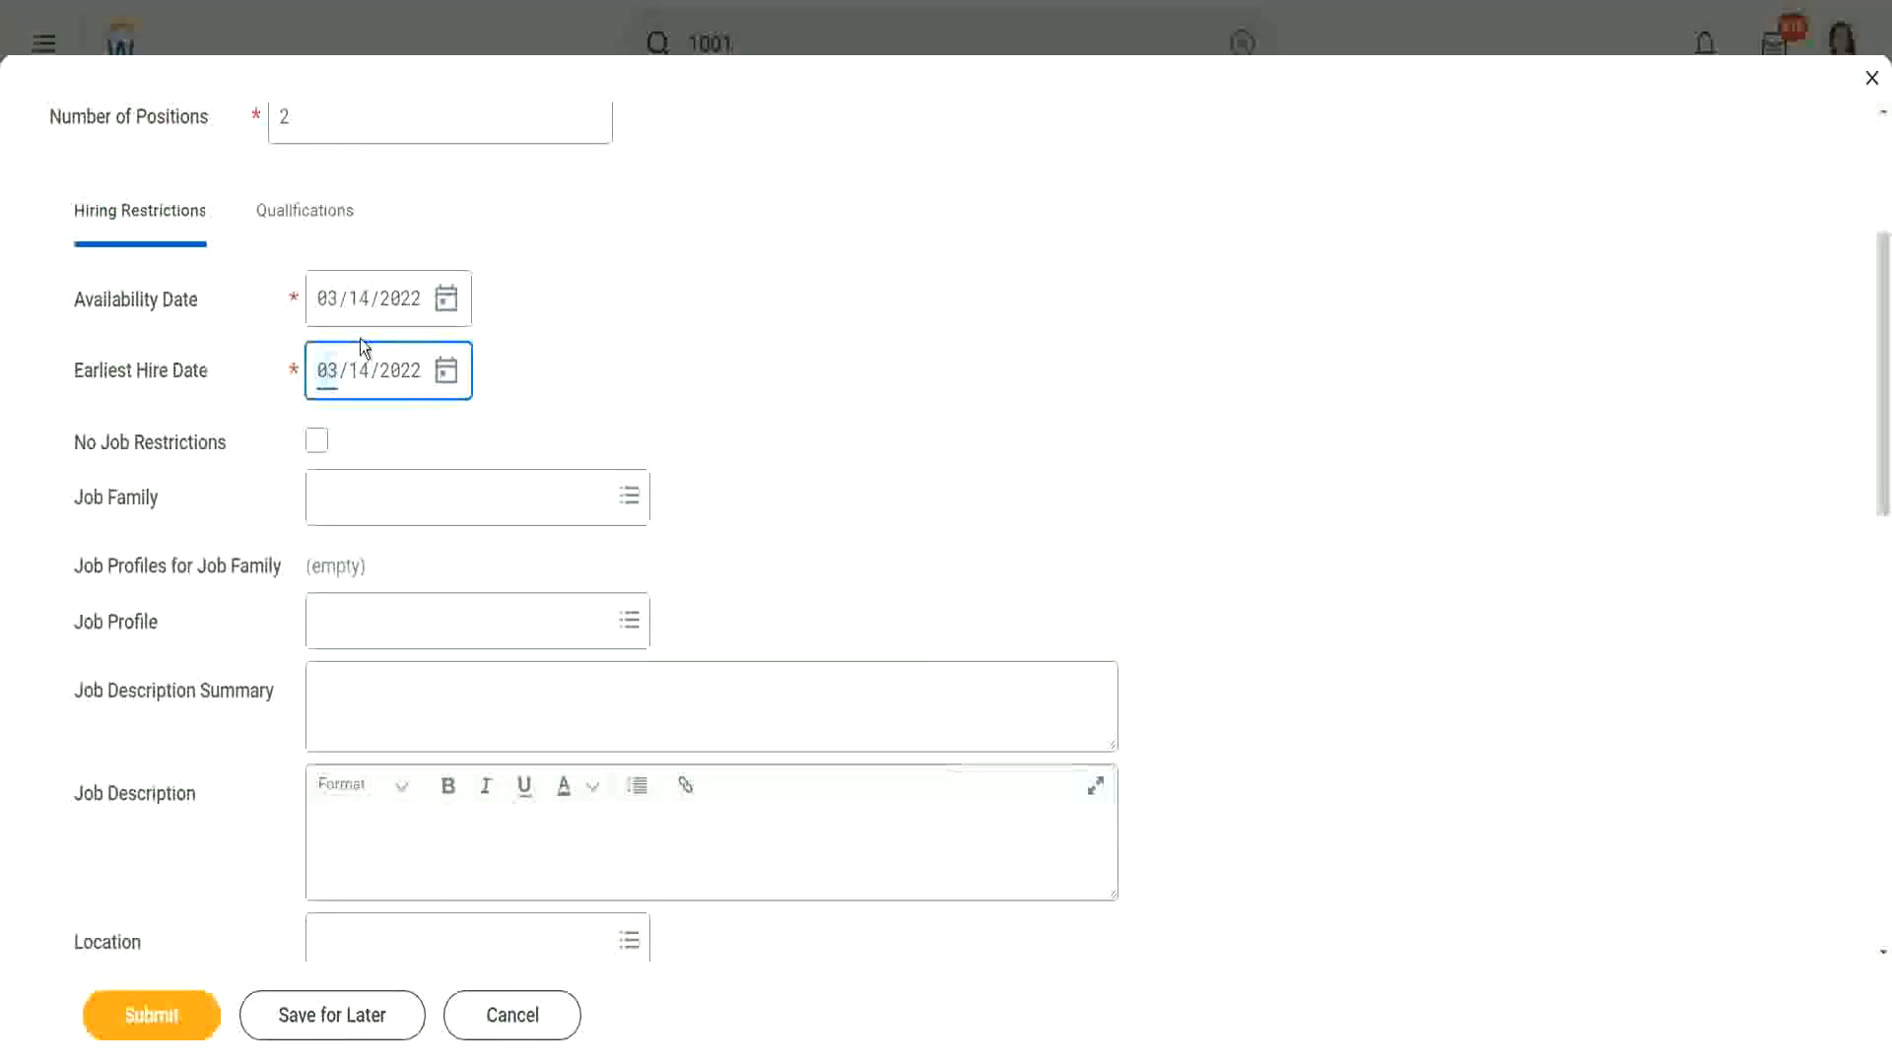
{"action": "left_click", "coordinate": [560, 362]}
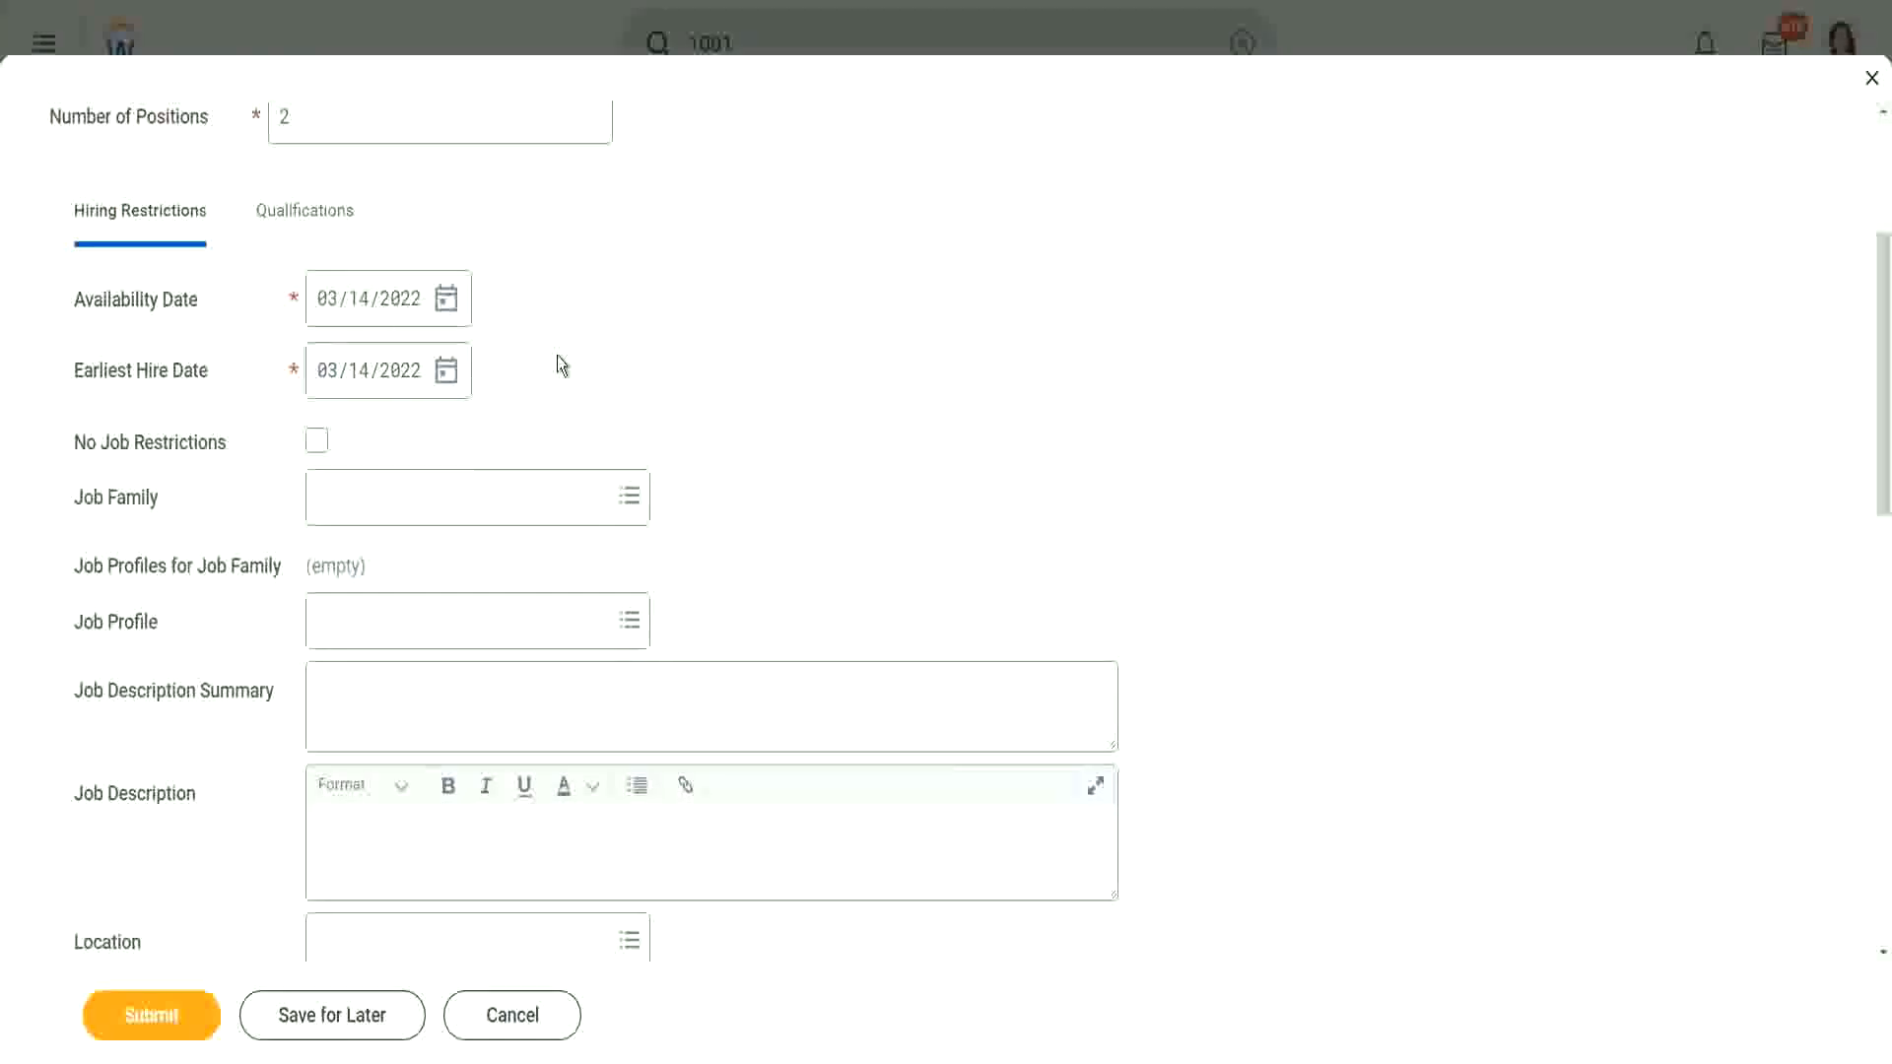